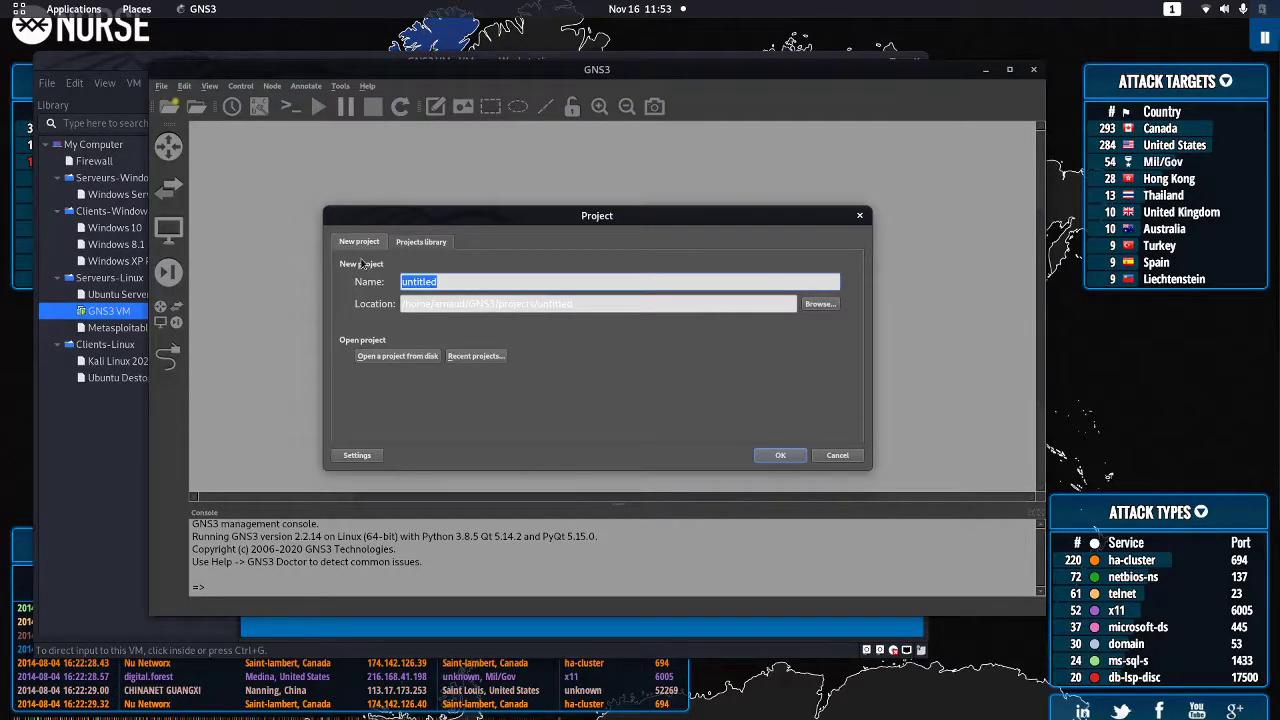
Name the new project NGFW-PFsense and create it
{"action": "type", "text": "s"}
{"action": "type", "text": "GFW"}
{"action": "key", "text": "BackSpace"}
{"action": "type", "text": "-PFsense"}
{"action": "left_click", "coordinate": [780, 455]}
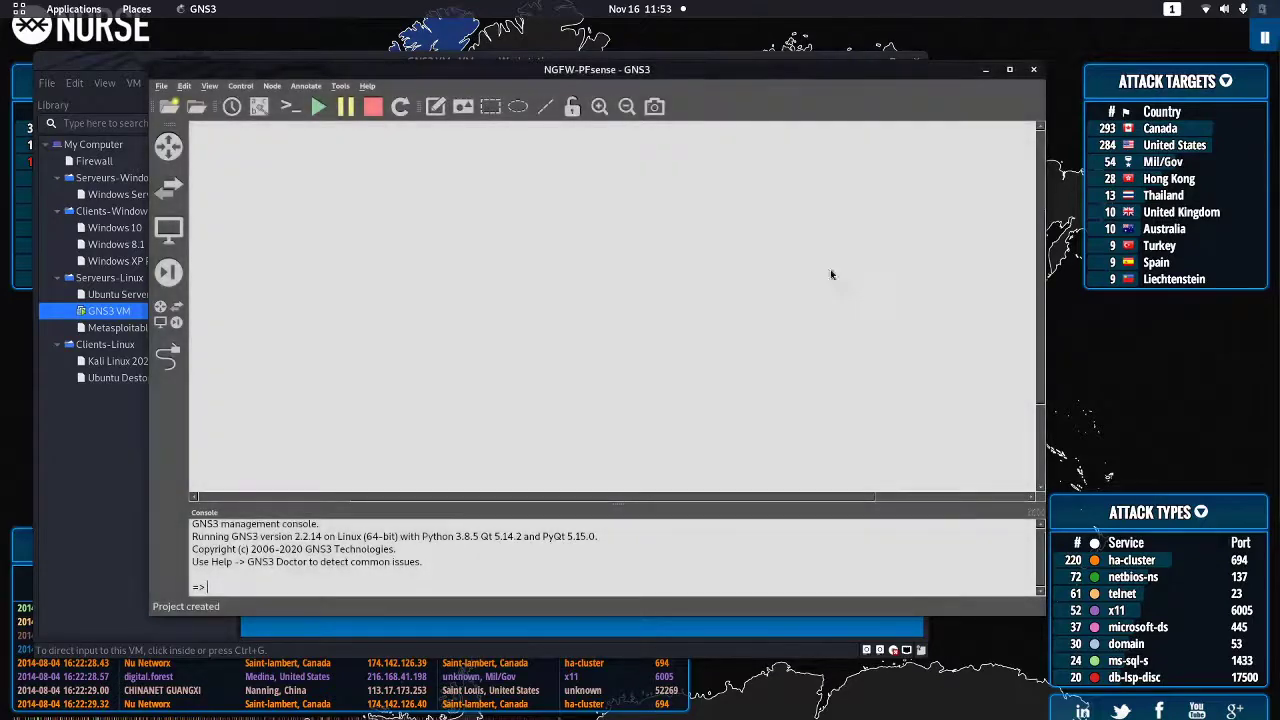
Maximize the GNS3 window and briefly check the Security devices list
{"action": "left_click", "coordinate": [1009, 69]}
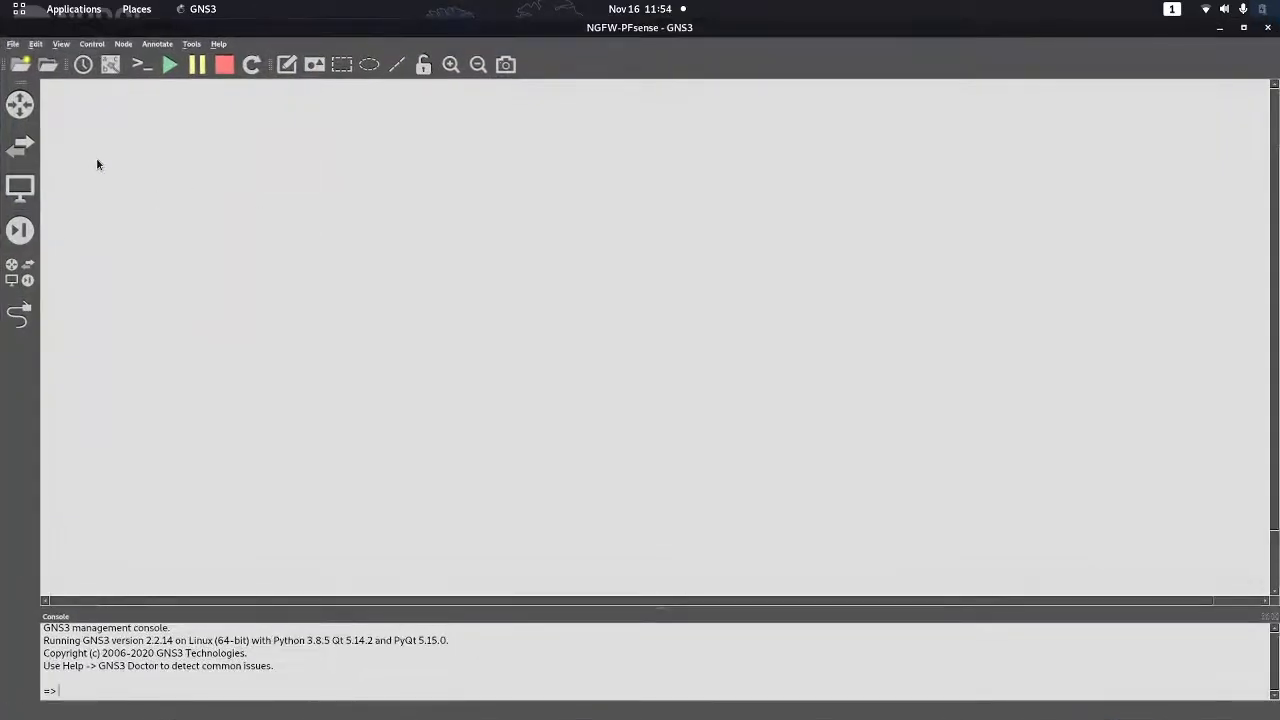
{"action": "left_click", "coordinate": [20, 231]}
{"action": "left_click", "coordinate": [22, 230]}
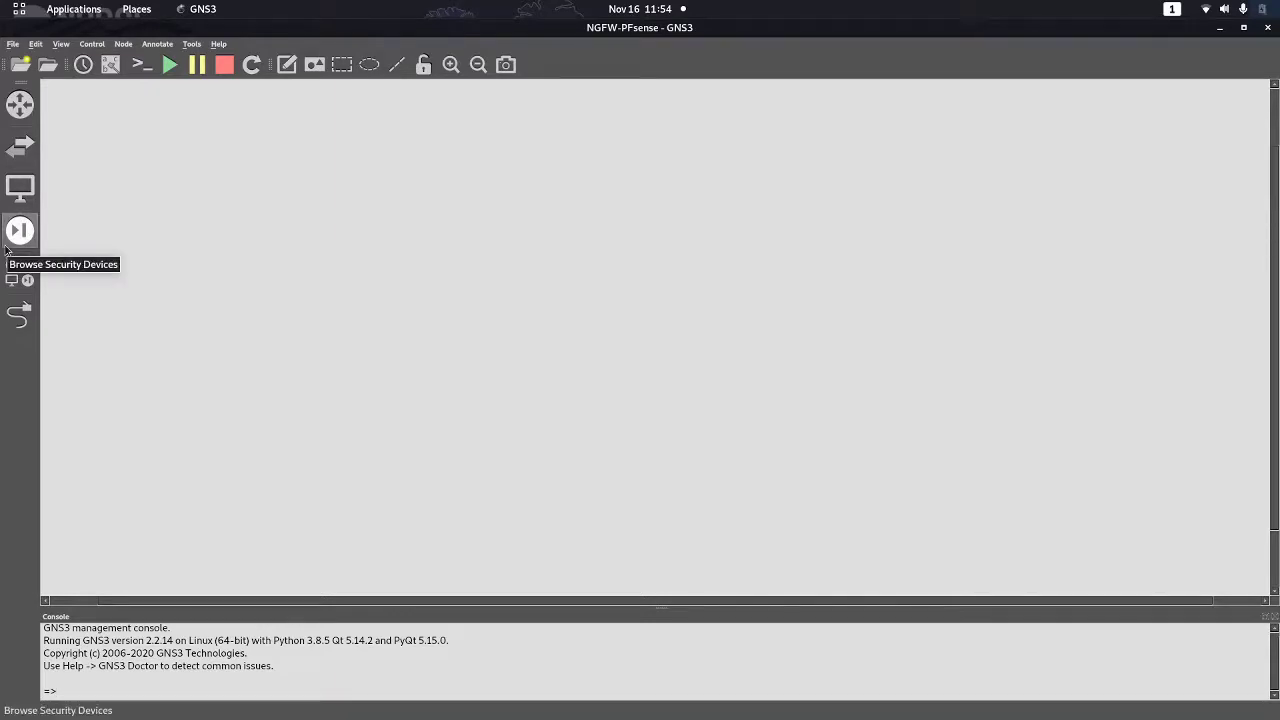
{"action": "left_click", "coordinate": [37, 46]}
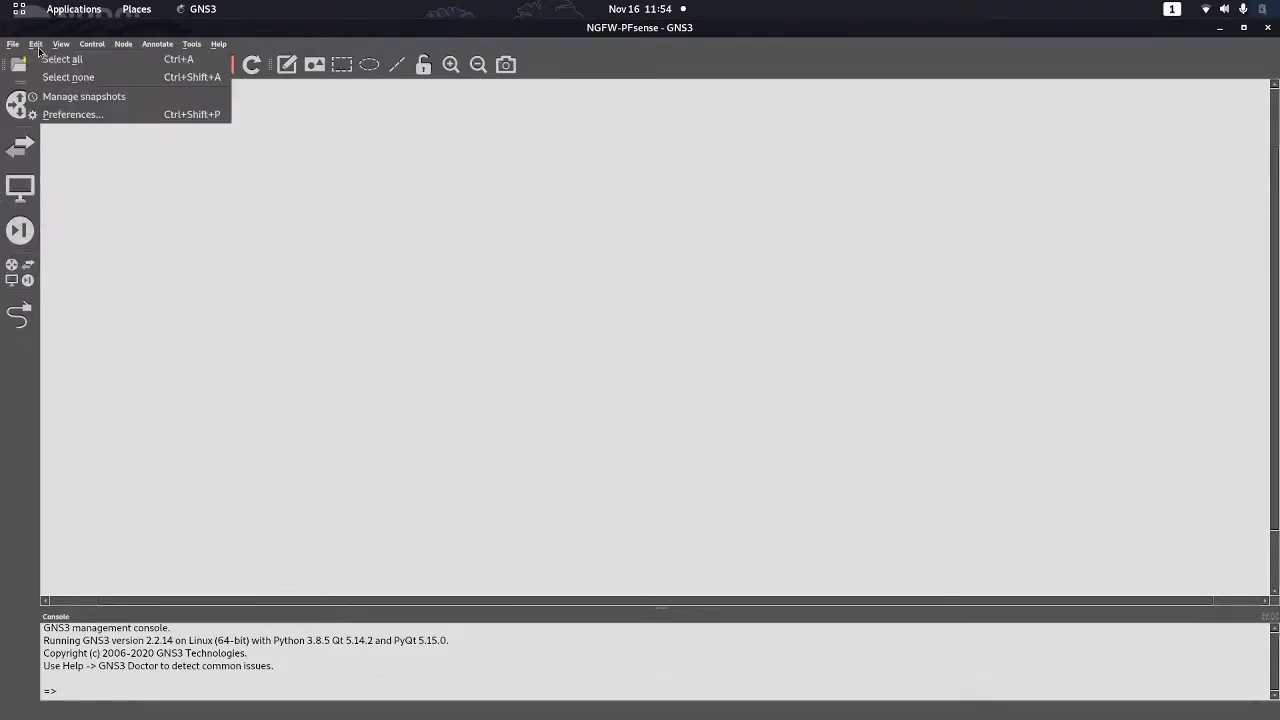
In Preferences > Qemu VMs, start a new template running on the local computer
{"action": "left_click", "coordinate": [90, 114]}
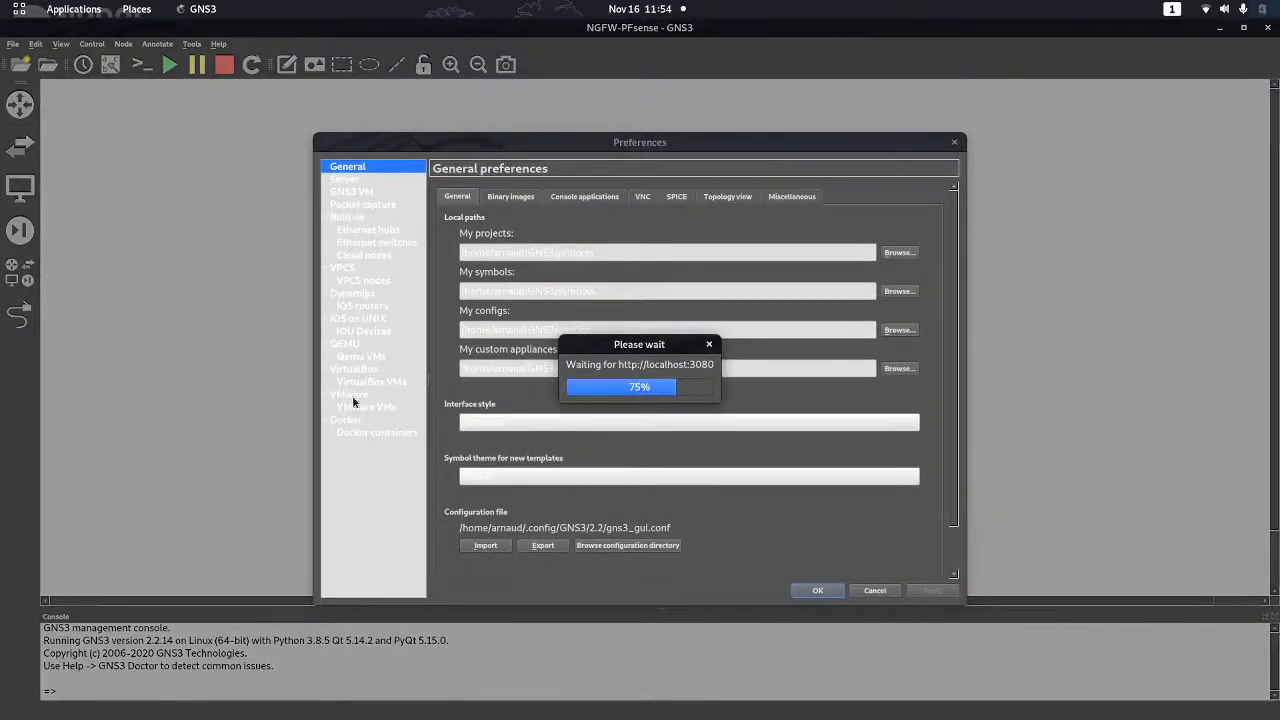
{"action": "left_click", "coordinate": [370, 358]}
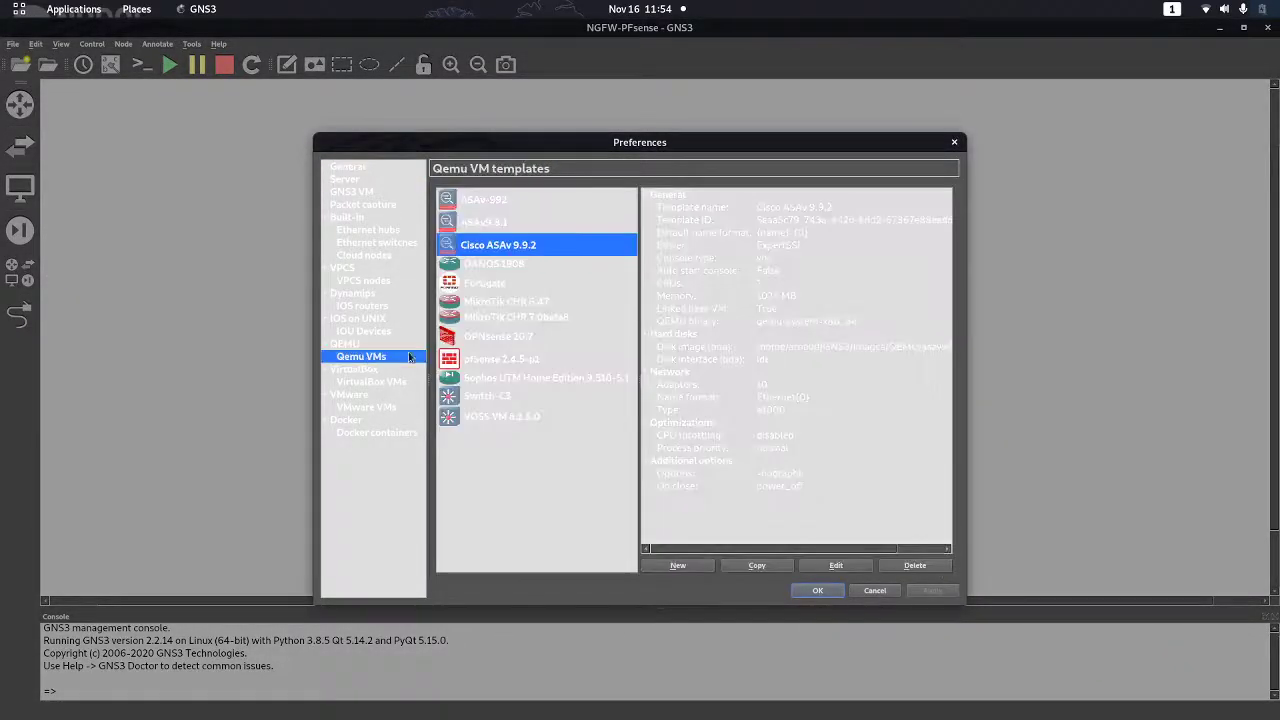
{"action": "left_click", "coordinate": [689, 564]}
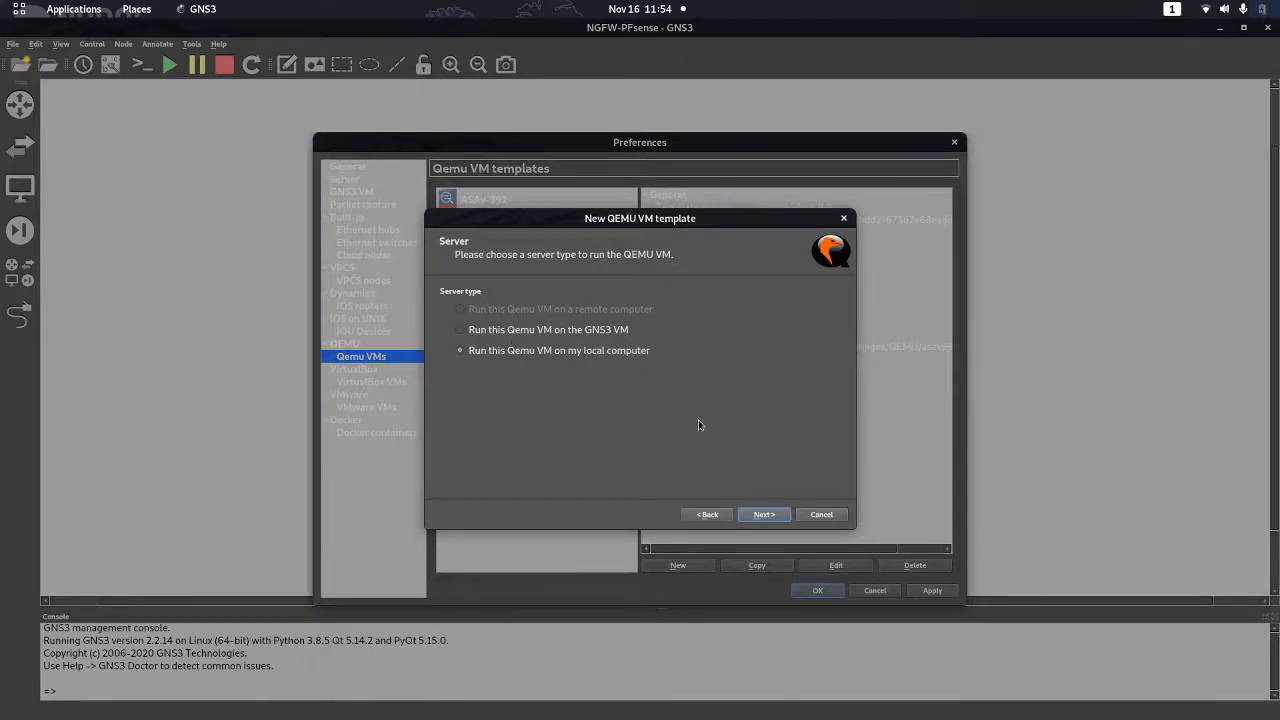
{"action": "left_click", "coordinate": [773, 507]}
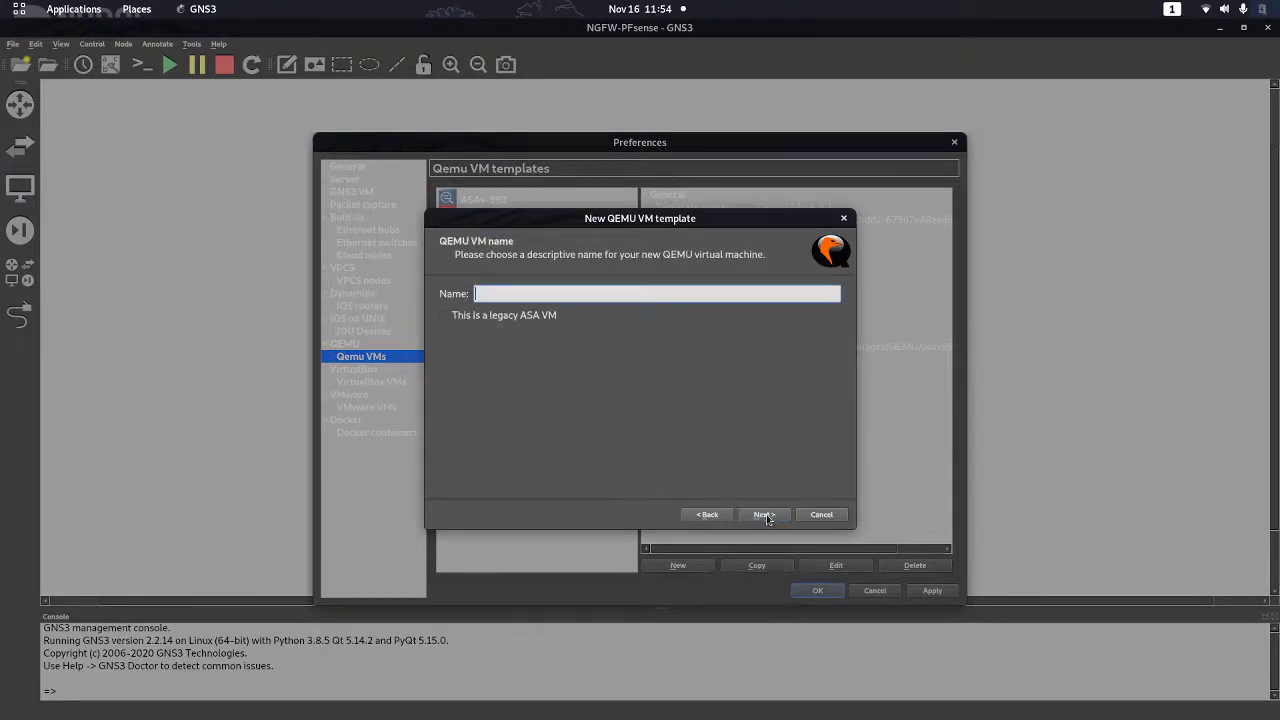
{"action": "left_click", "coordinate": [704, 514]}
{"action": "left_click", "coordinate": [487, 332]}
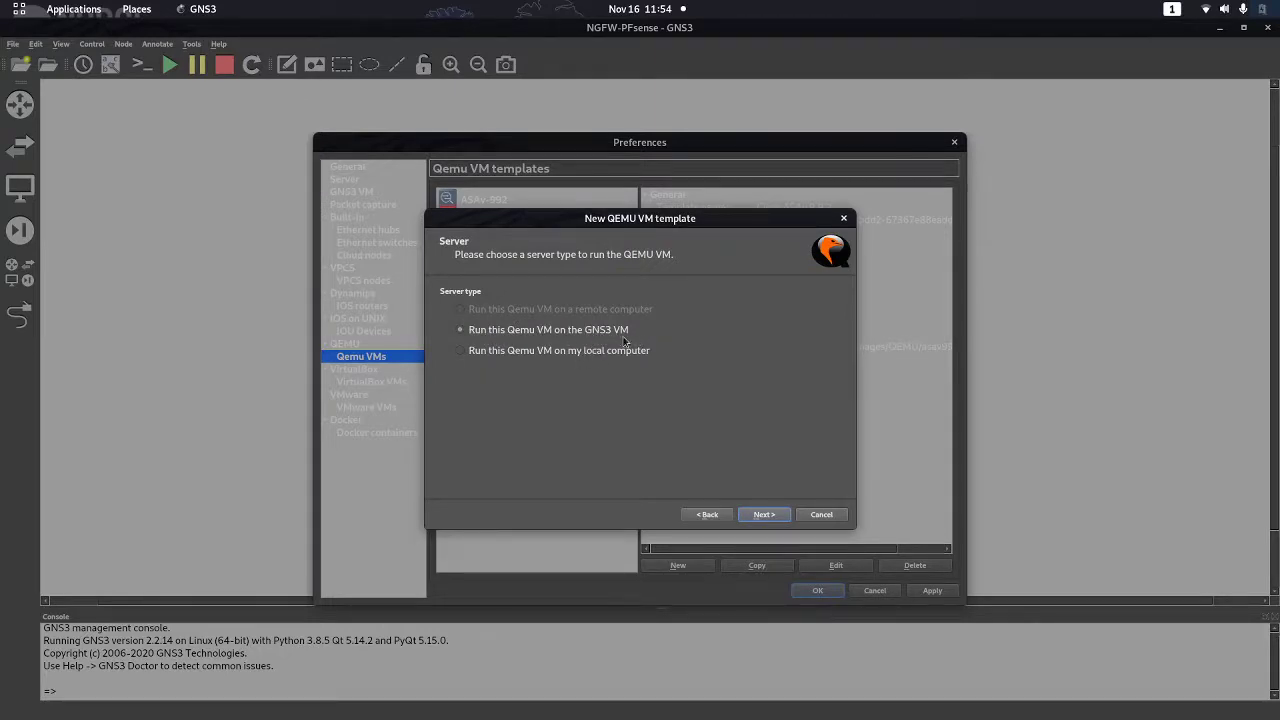
{"action": "left_click", "coordinate": [590, 355]}
{"action": "left_click", "coordinate": [781, 516]}
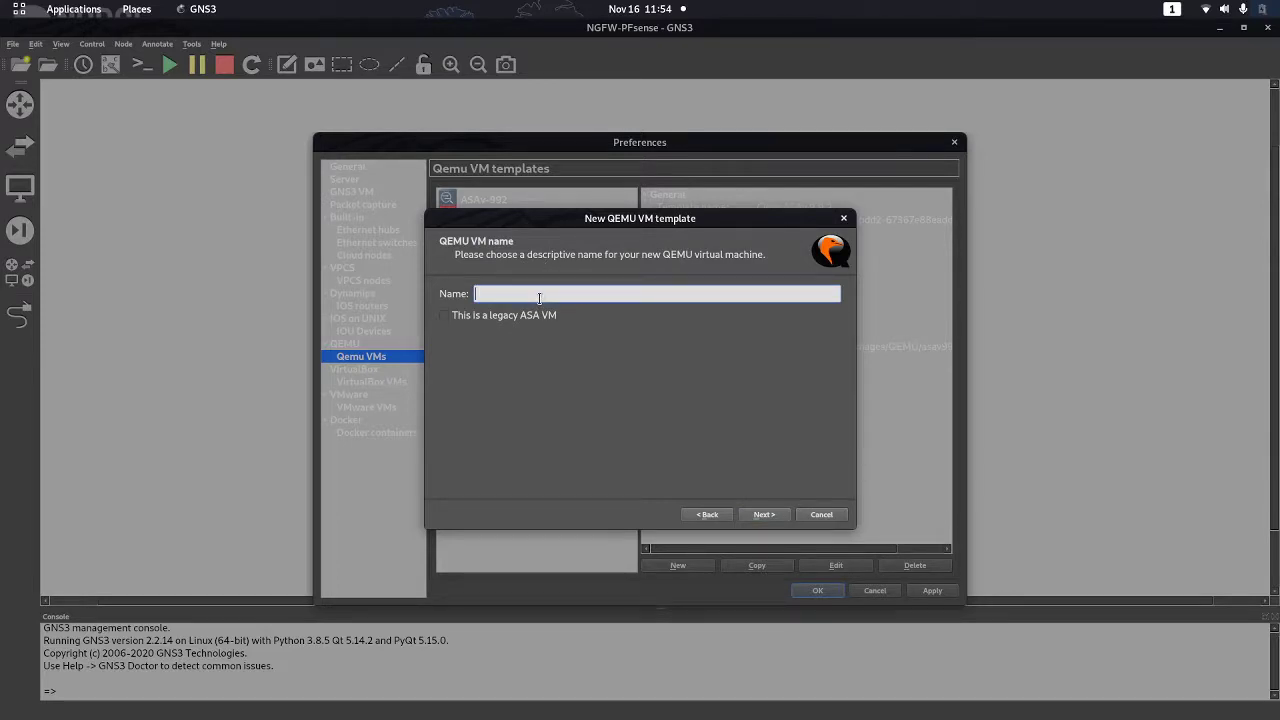
Name the VM NGFW-PFsense, set its RAM to 512 MB, and choose the vnc console
{"action": "type", "text": "PG"}
{"action": "key", "text": "BackSpace"}
{"action": "key", "text": "BackSpace"}
{"action": "type", "text": "NG"}
{"action": "left_click", "coordinate": [766, 515]}
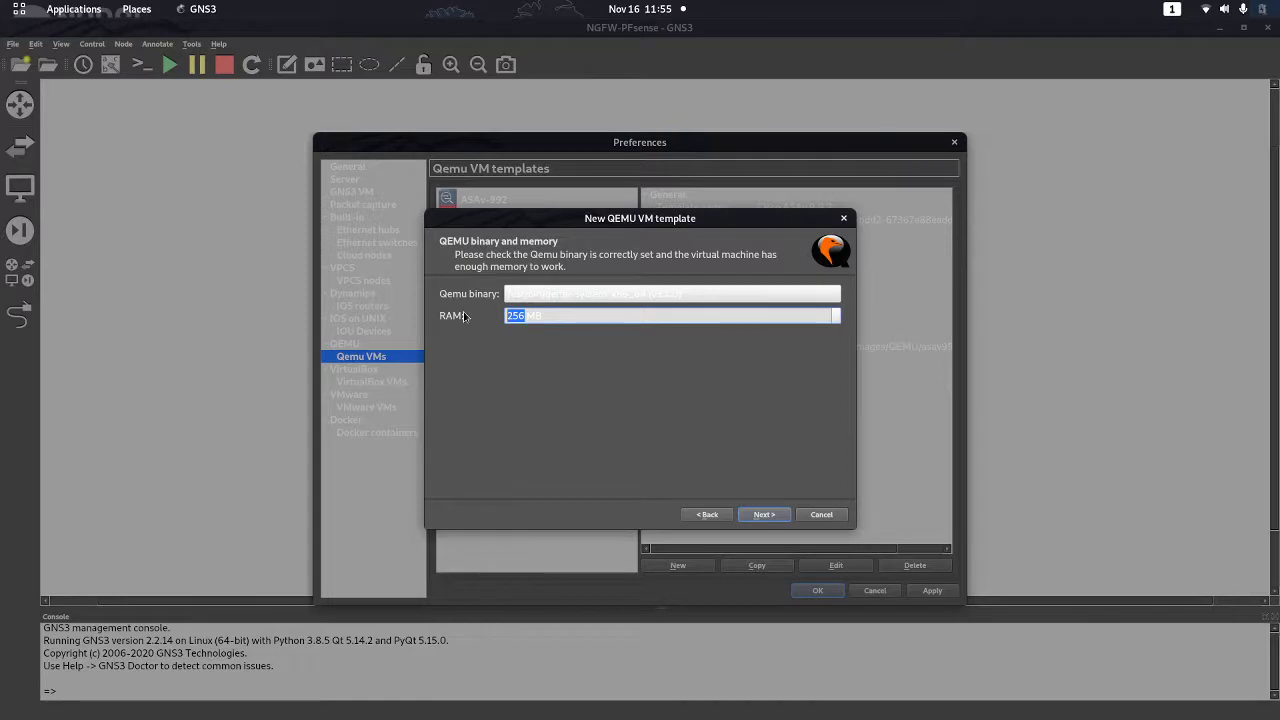
{"action": "type", "text": "51"}
{"action": "left_click", "coordinate": [765, 513]}
{"action": "left_click", "coordinate": [482, 297]}
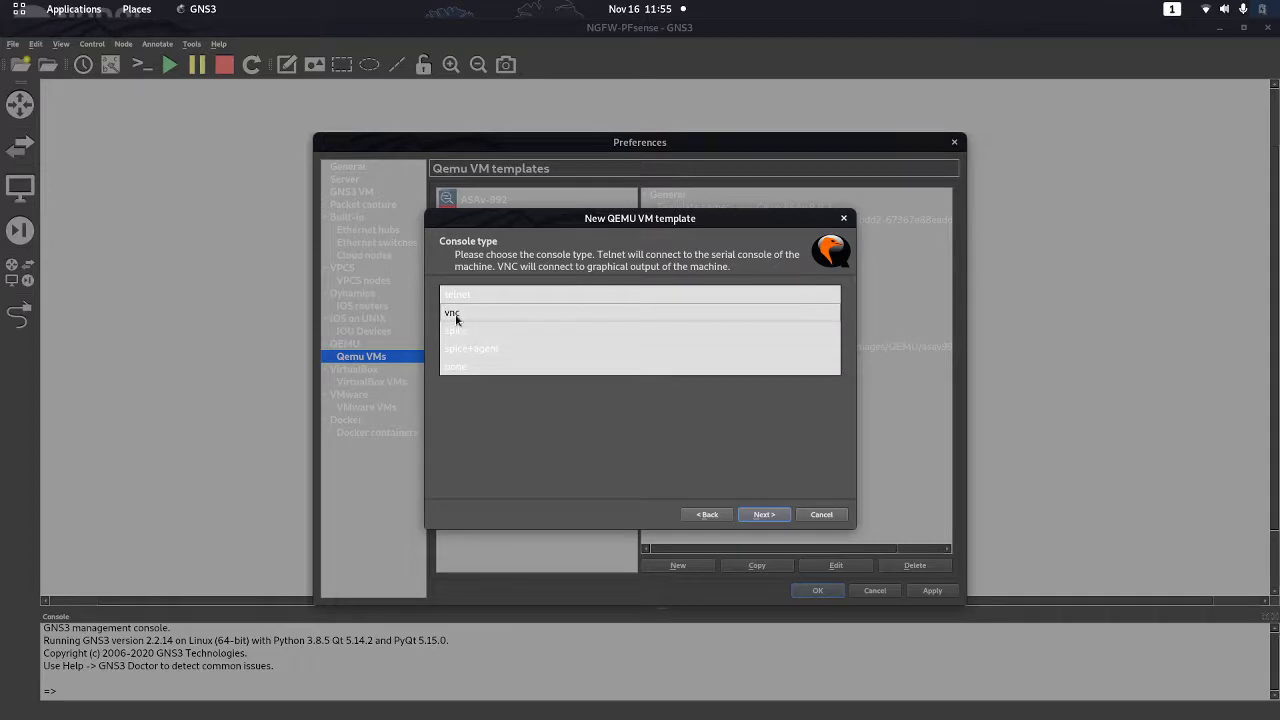
{"action": "left_click", "coordinate": [455, 318]}
{"action": "left_click", "coordinate": [764, 514]}
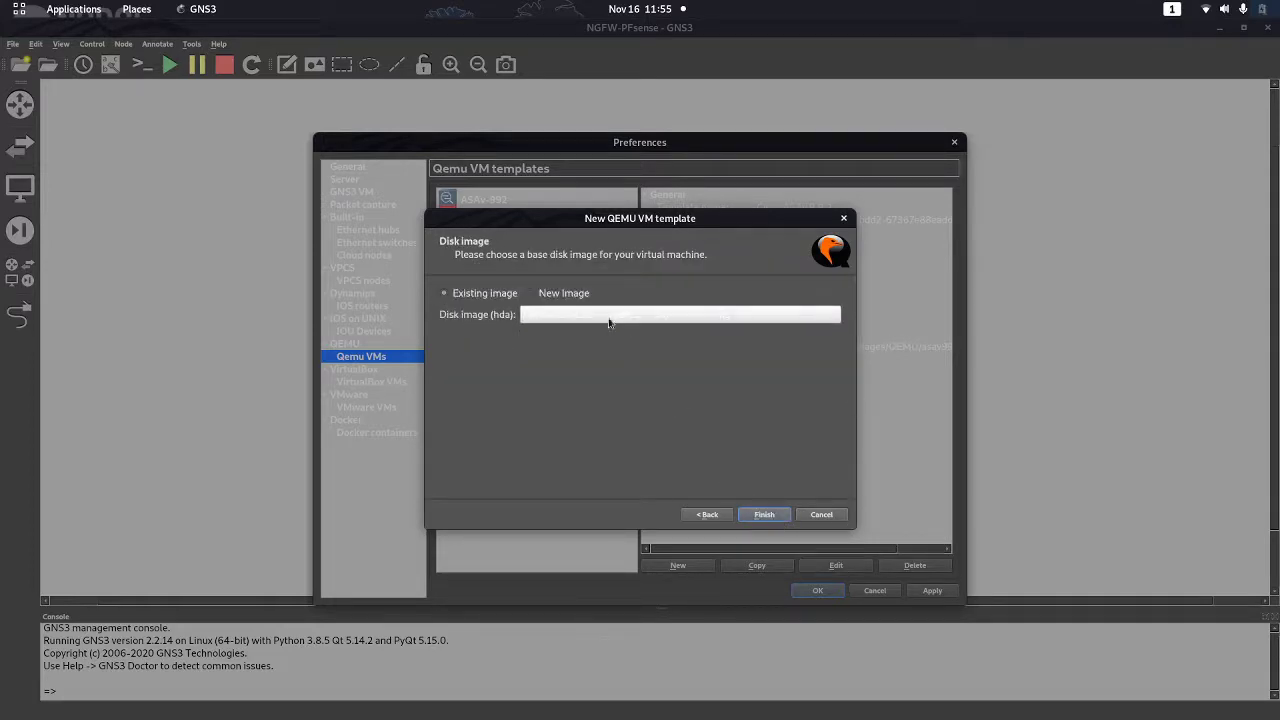
Use Desktop > Firewalls pfSense > pfSense-CE-2.4.5-RELEASE-amd64.iso as the new disk image and finish the template
{"action": "left_click", "coordinate": [553, 297]}
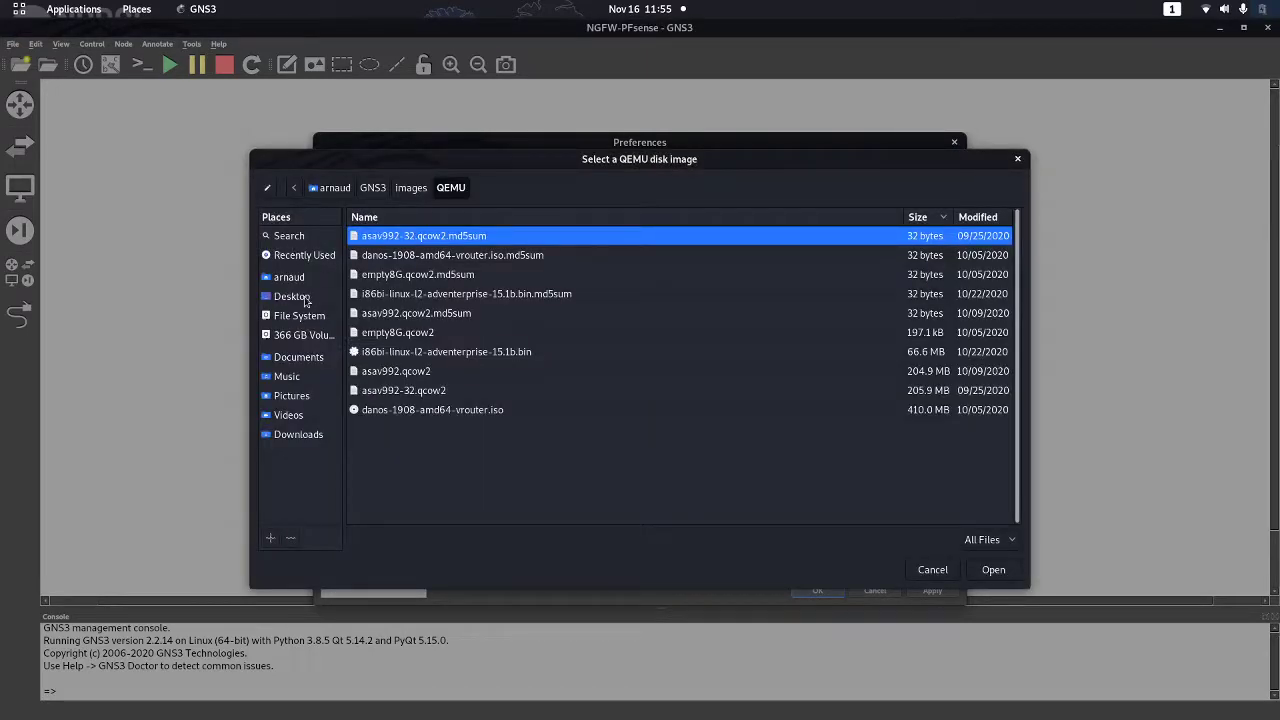
{"action": "left_click", "coordinate": [298, 298]}
{"action": "double_click", "coordinate": [393, 238]}
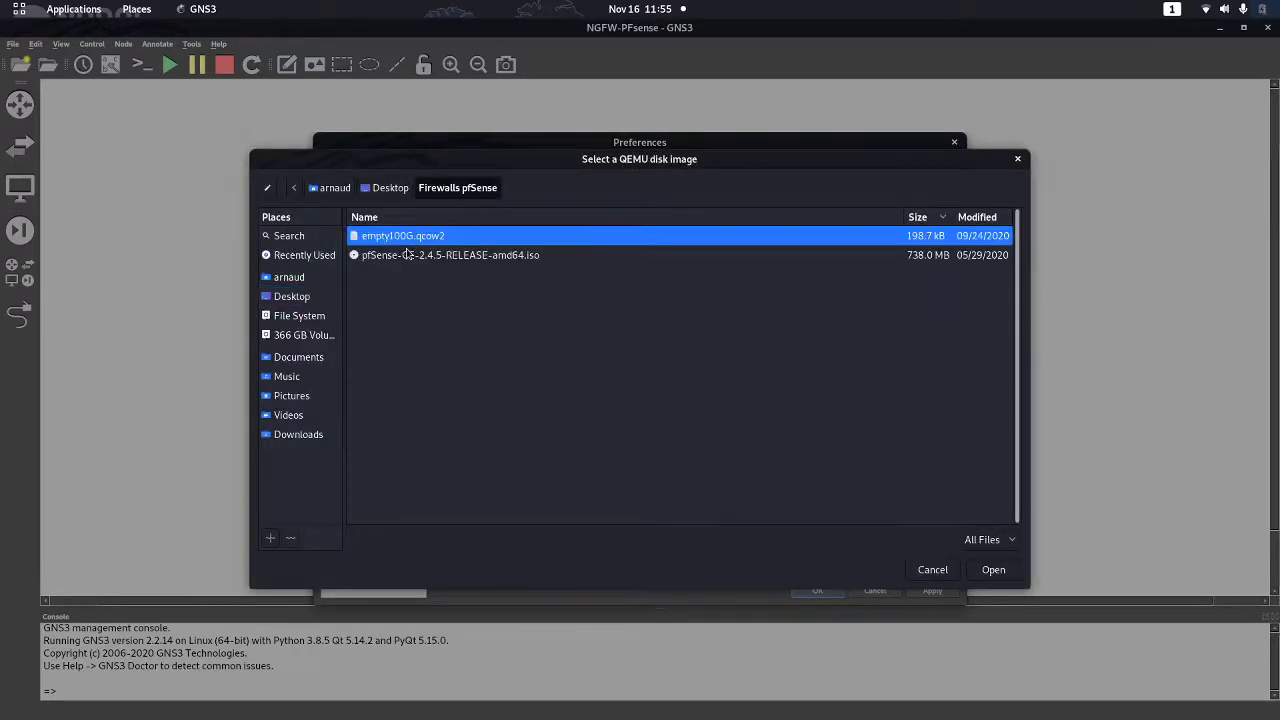
{"action": "left_click", "coordinate": [398, 257]}
{"action": "left_click", "coordinate": [998, 568]}
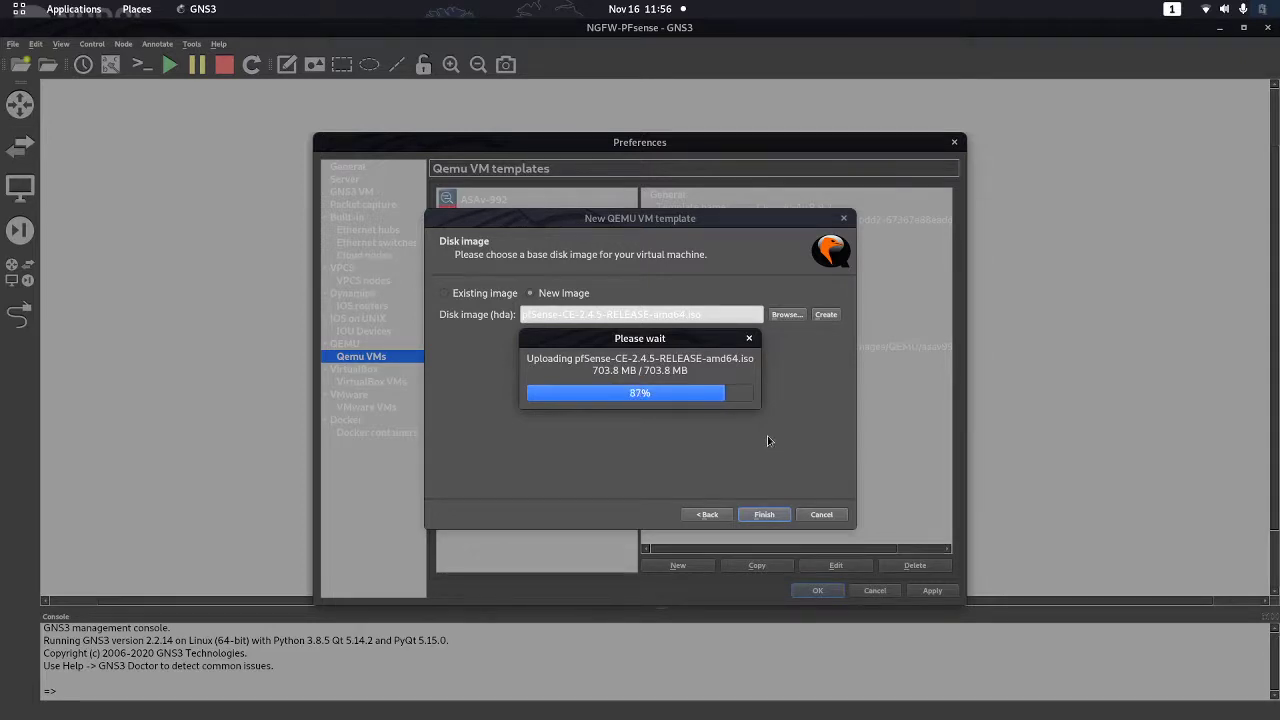
{"action": "left_click", "coordinate": [766, 515]}
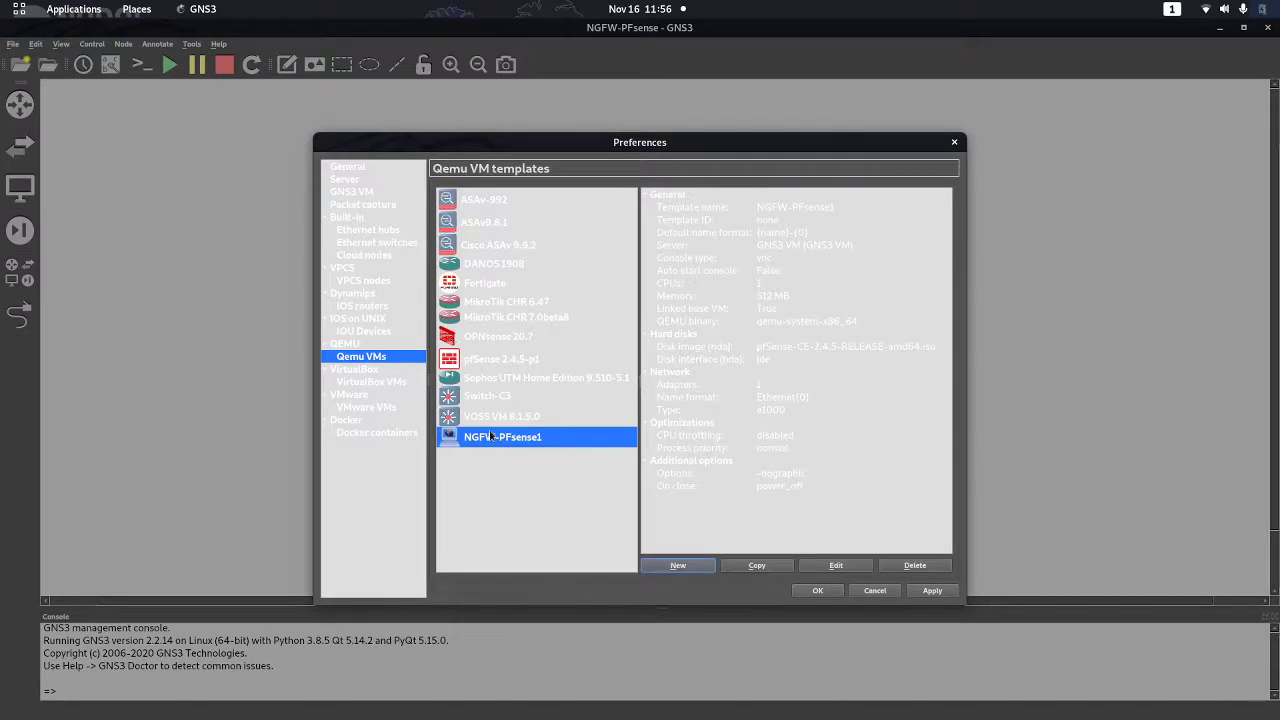
Set the NGFW-PFsense1 template's category to Security devices
{"action": "left_click", "coordinate": [835, 565]}
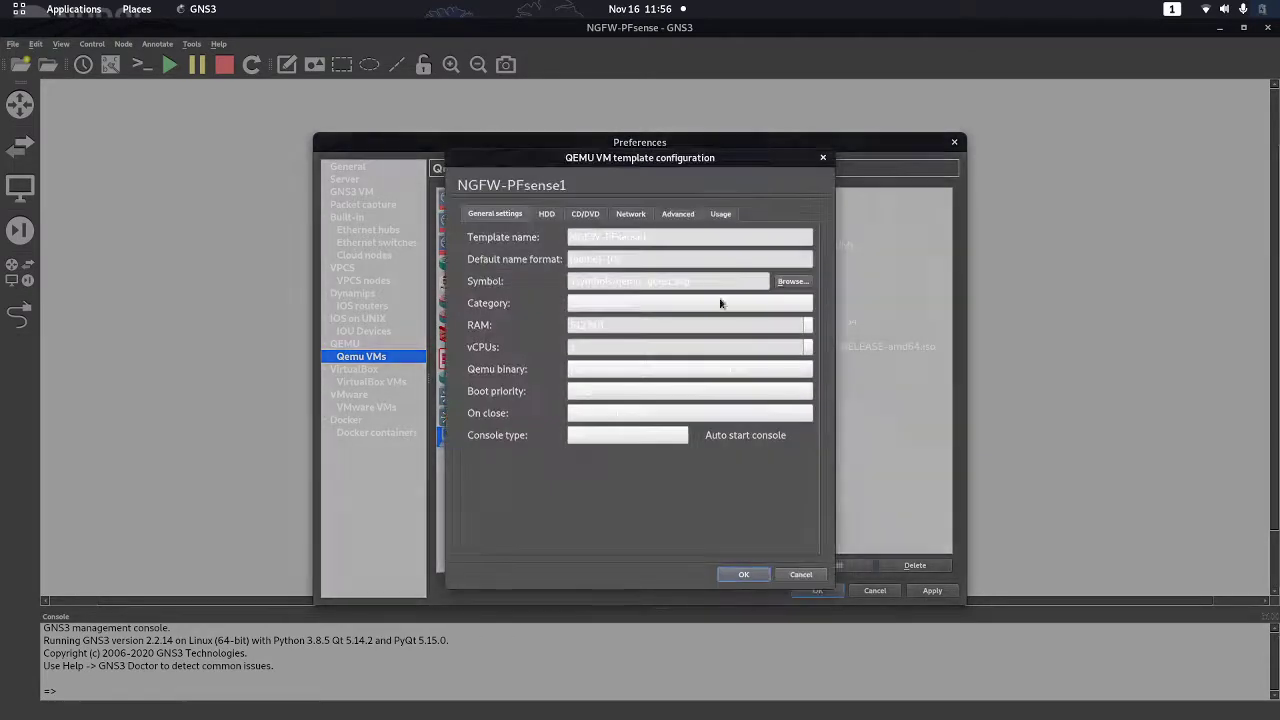
{"action": "left_click", "coordinate": [713, 304]}
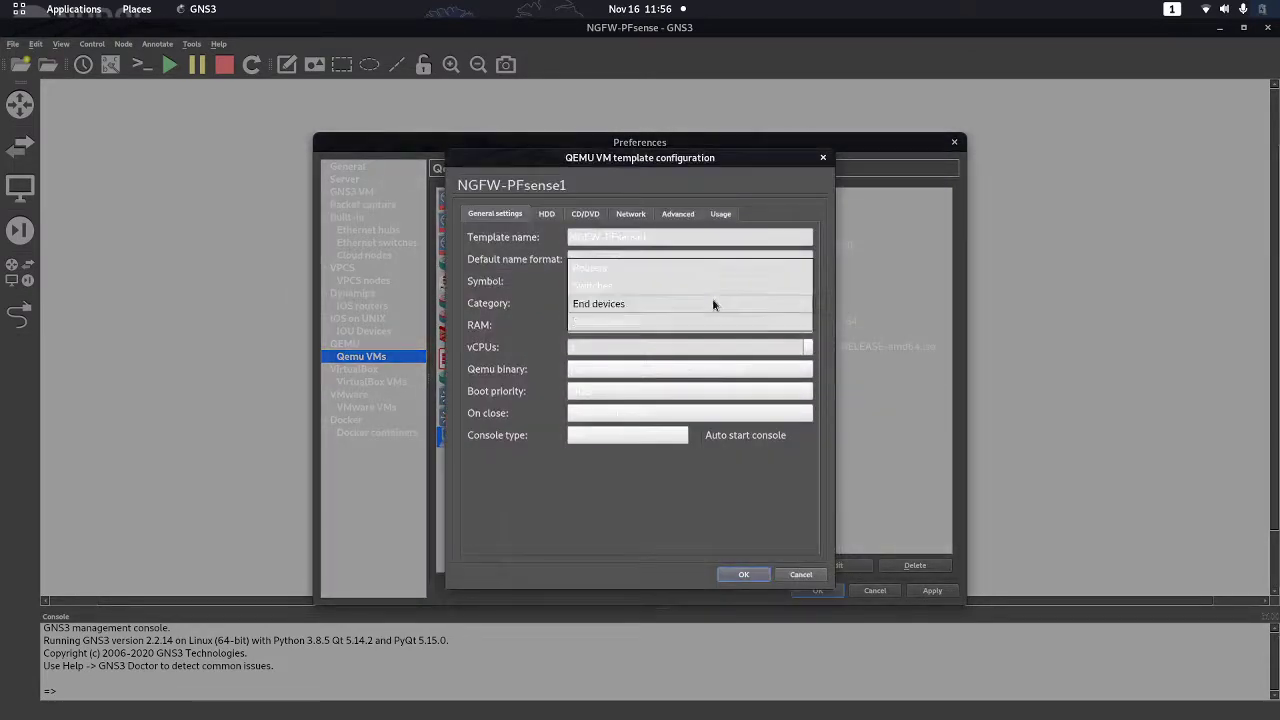
{"action": "left_click", "coordinate": [610, 323]}
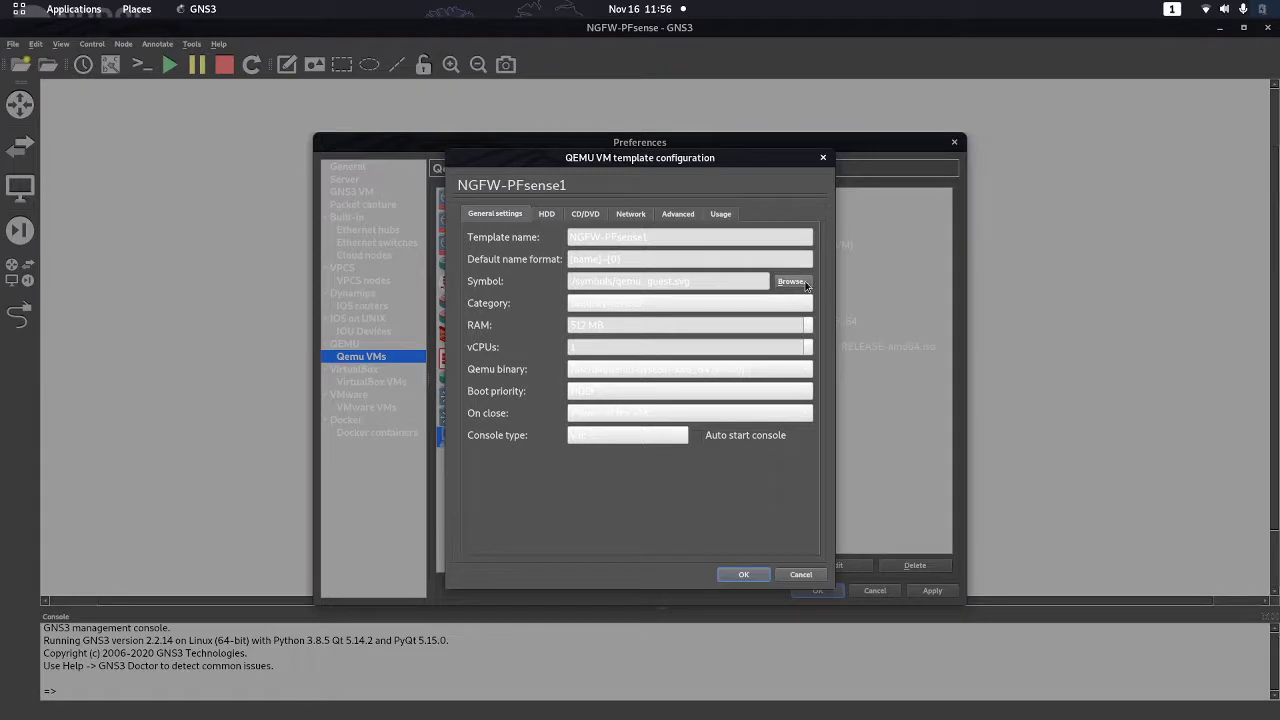
Give the template the red firewall symbol from Affinity-circle-red and confirm its 6 e1000 adapters
{"action": "left_click", "coordinate": [792, 281]}
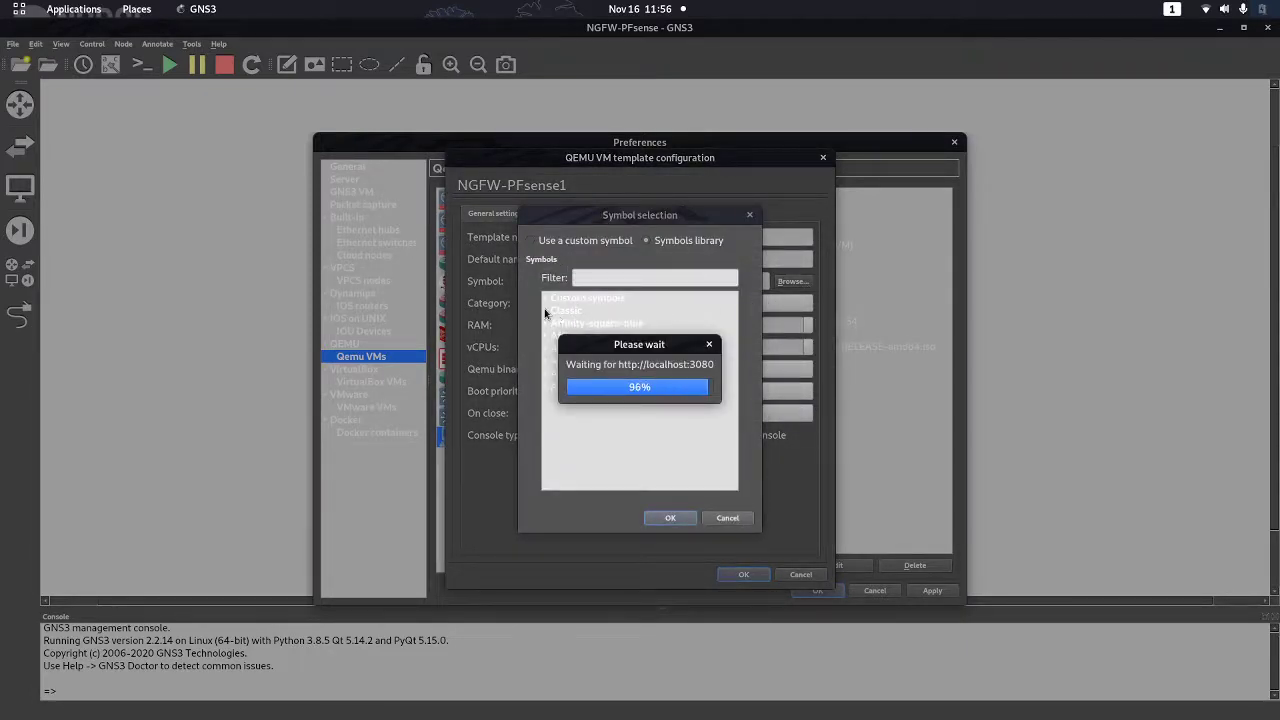
{"action": "left_click", "coordinate": [550, 326]}
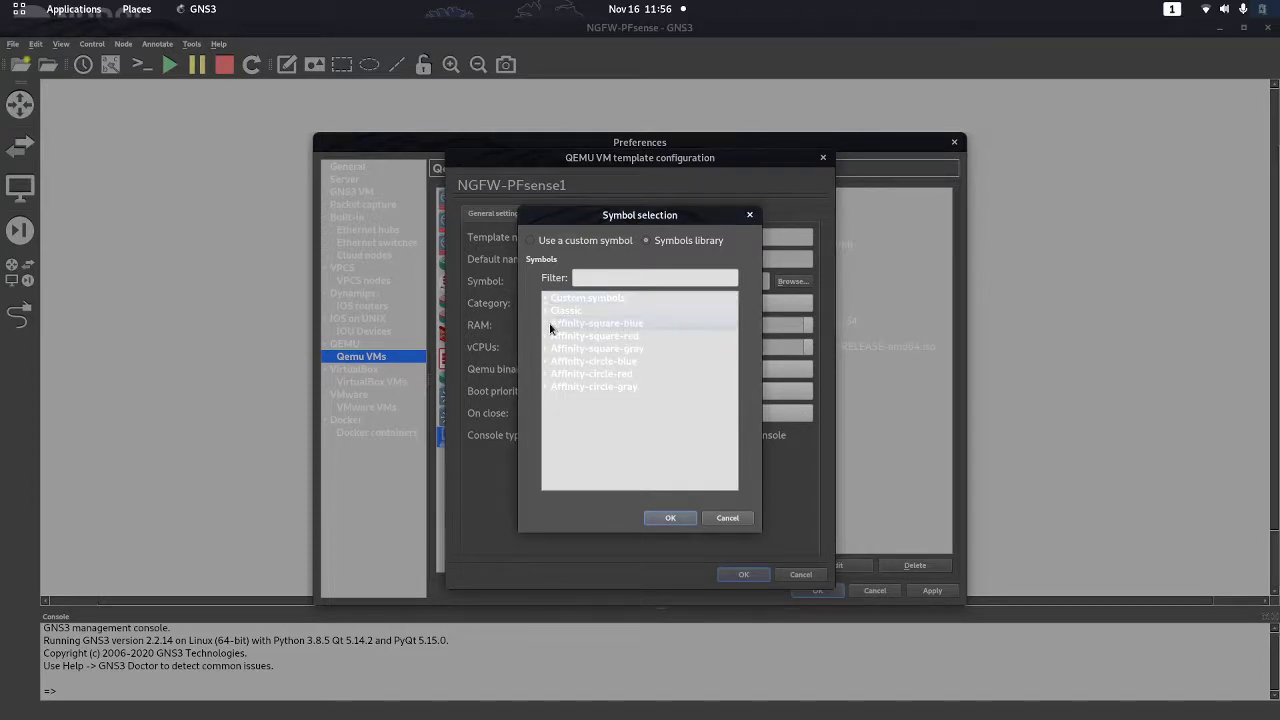
{"action": "left_click", "coordinate": [545, 324]}
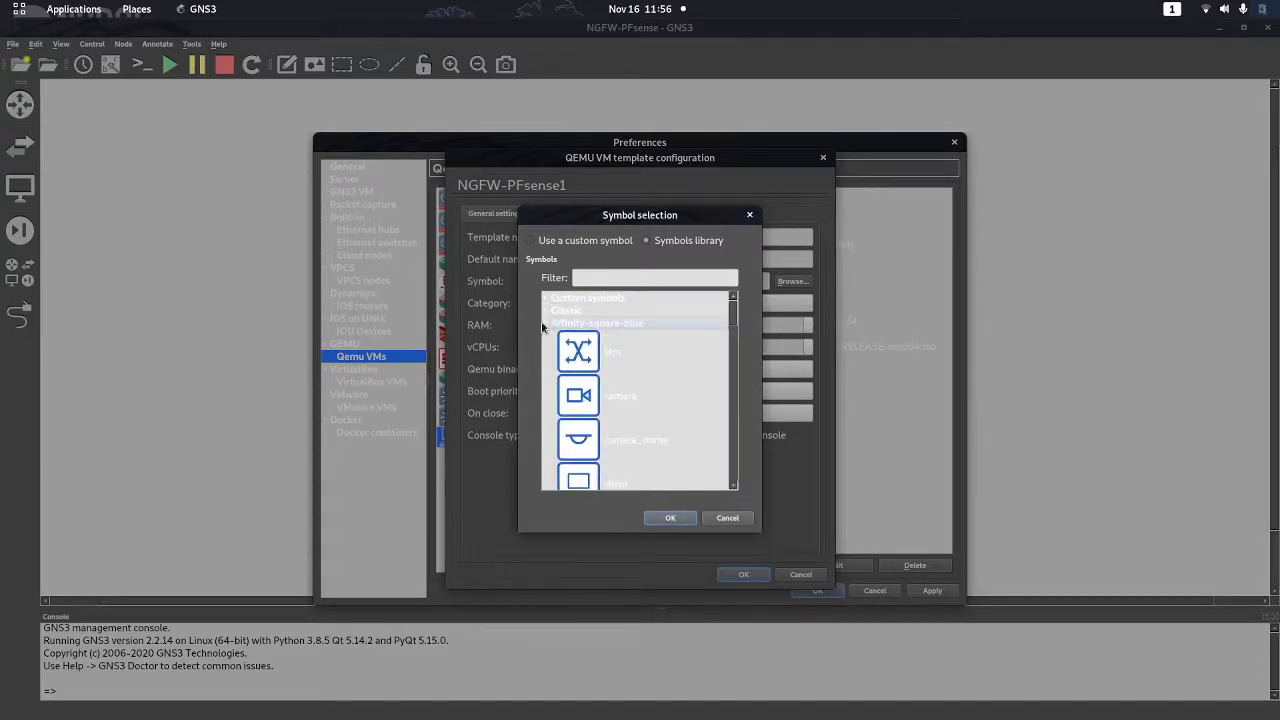
{"action": "left_click", "coordinate": [543, 321]}
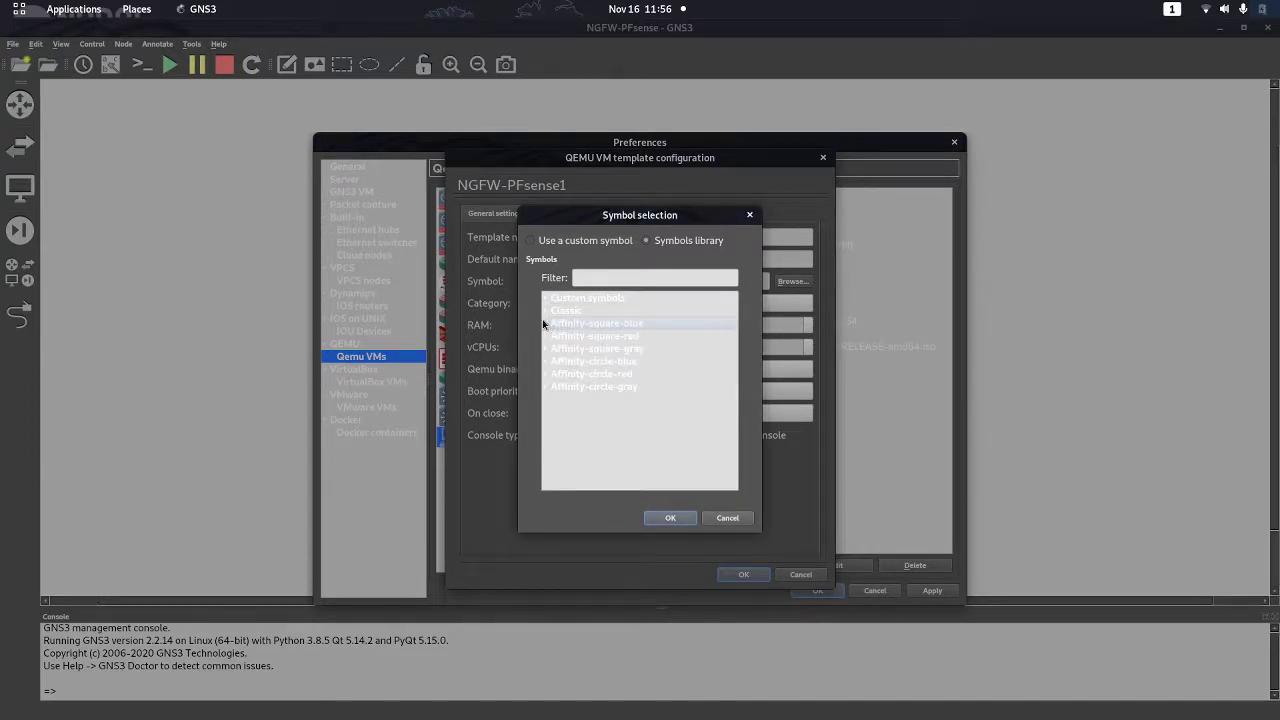
{"action": "left_click", "coordinate": [551, 387]}
{"action": "scroll", "coordinate": [586, 420], "scroll_direction": "down", "scroll_amount": 6}
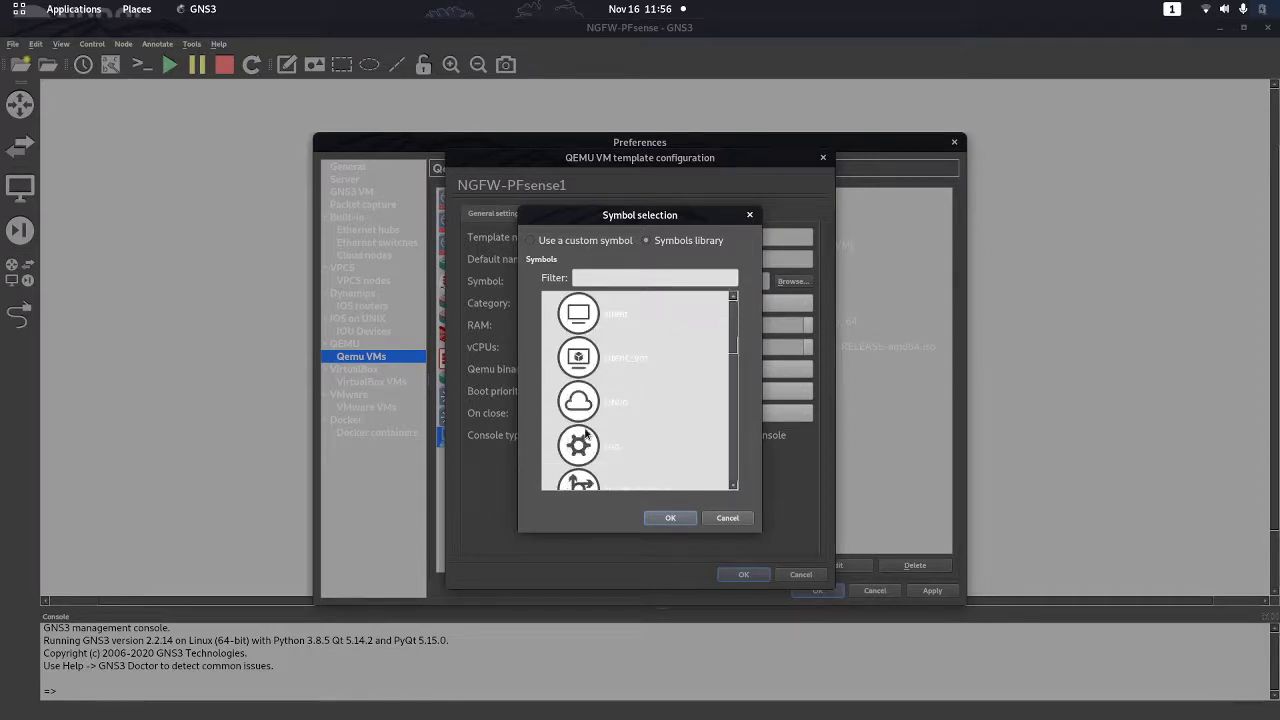
{"action": "scroll", "coordinate": [588, 437], "scroll_direction": "up", "scroll_amount": 5}
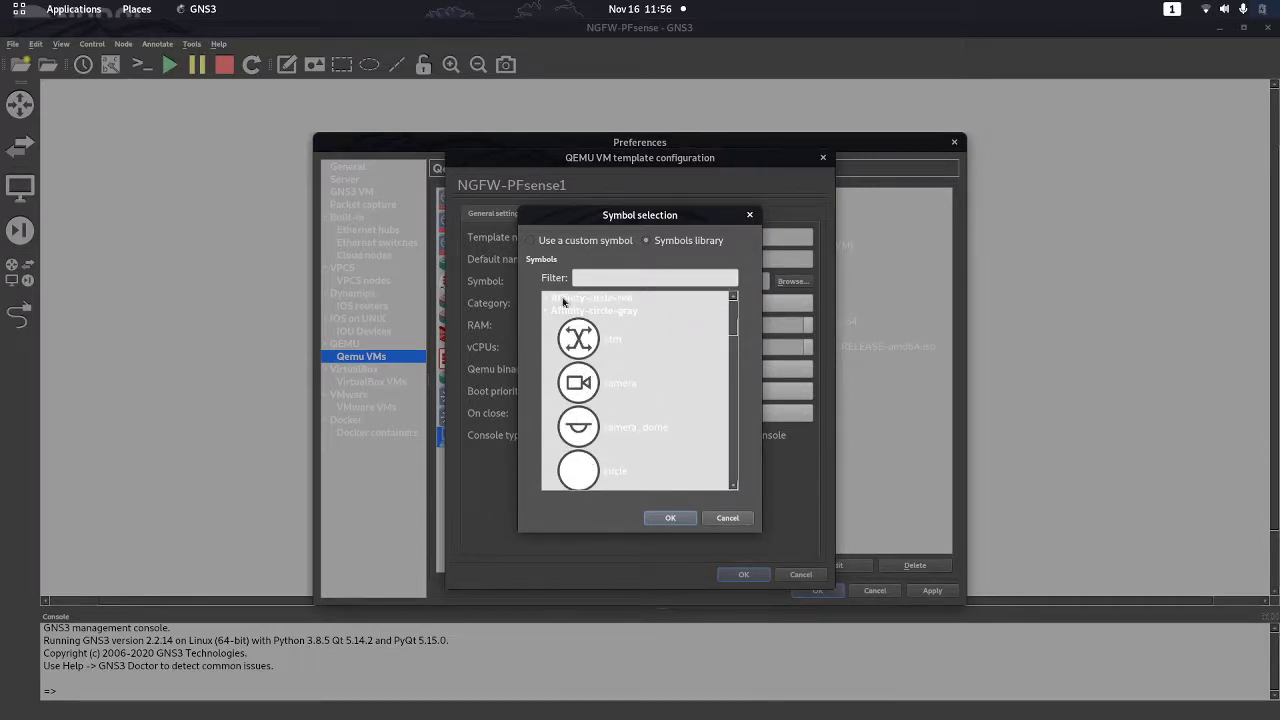
{"action": "left_click", "coordinate": [733, 297]}
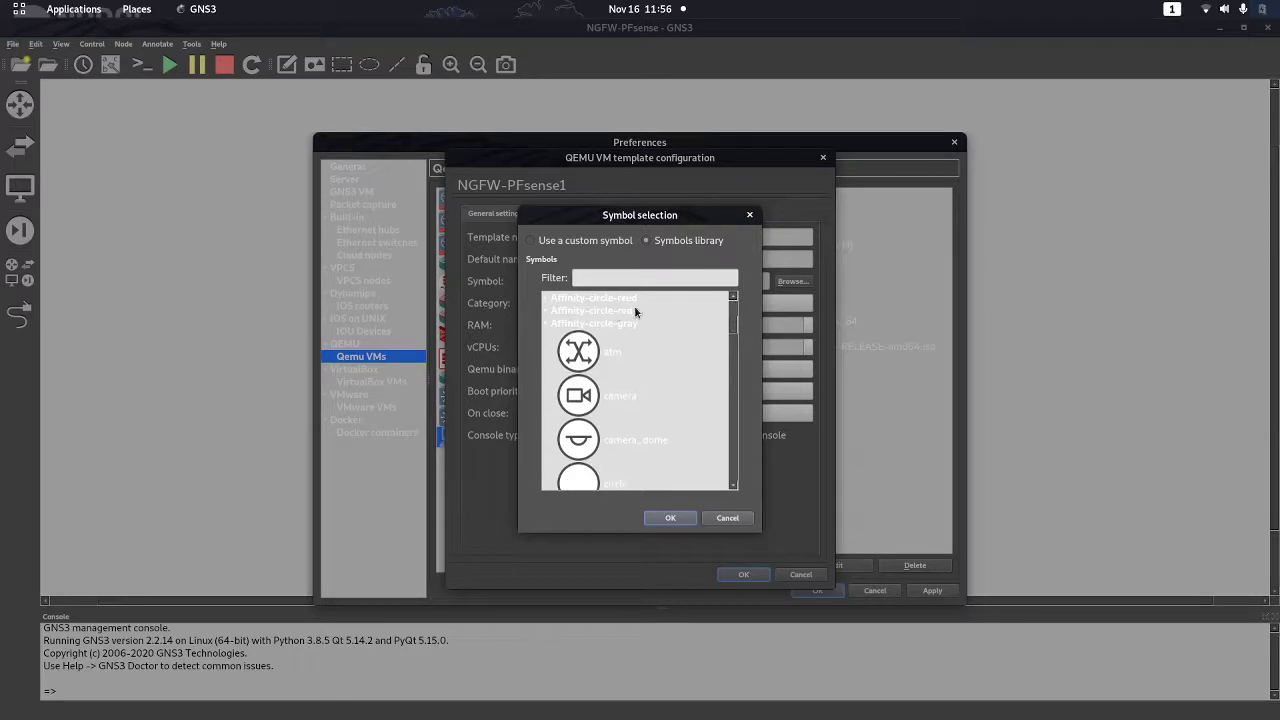
{"action": "left_click", "coordinate": [545, 313]}
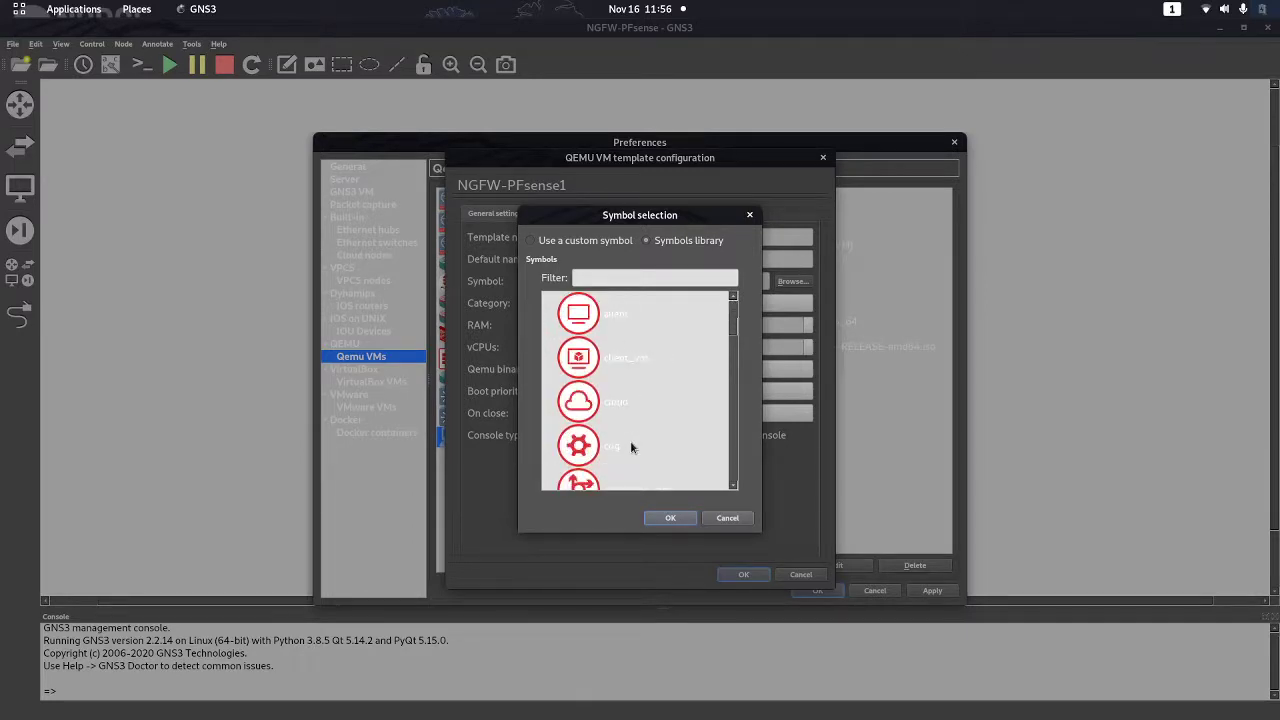
{"action": "scroll", "coordinate": [630, 440], "scroll_direction": "down", "scroll_amount": 3}
{"action": "left_click", "coordinate": [630, 445]}
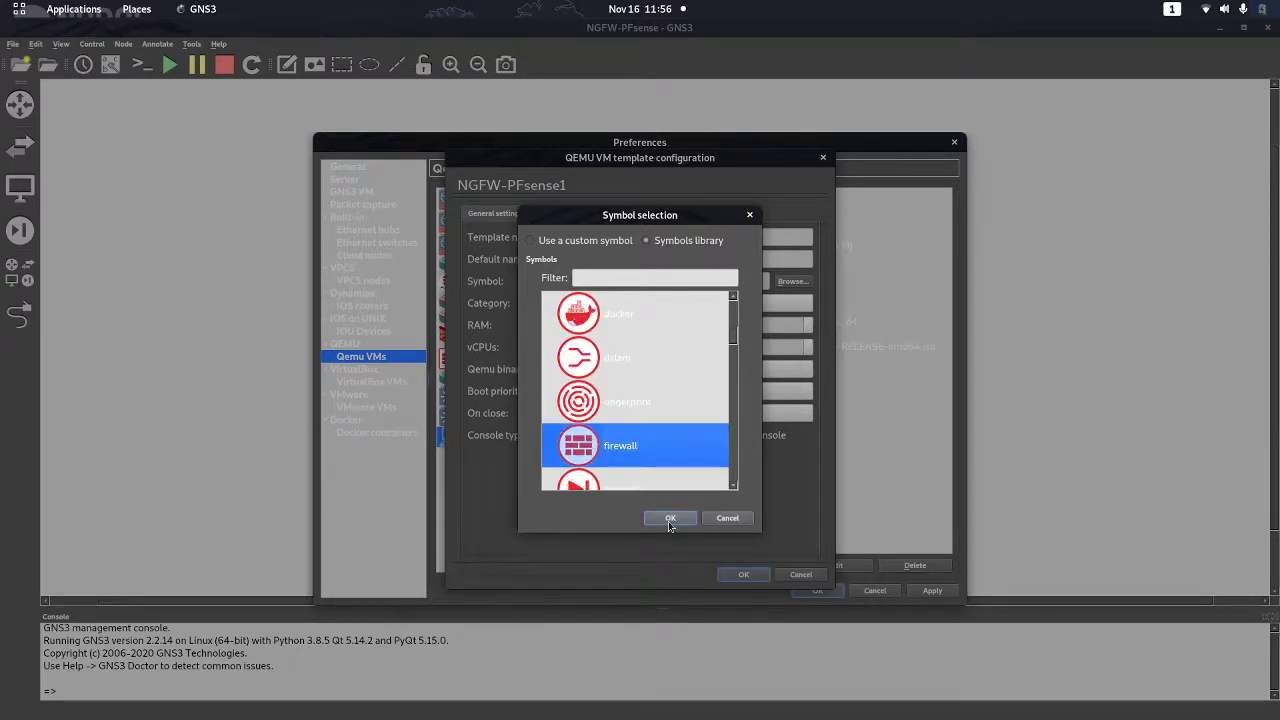
{"action": "left_click", "coordinate": [670, 518]}
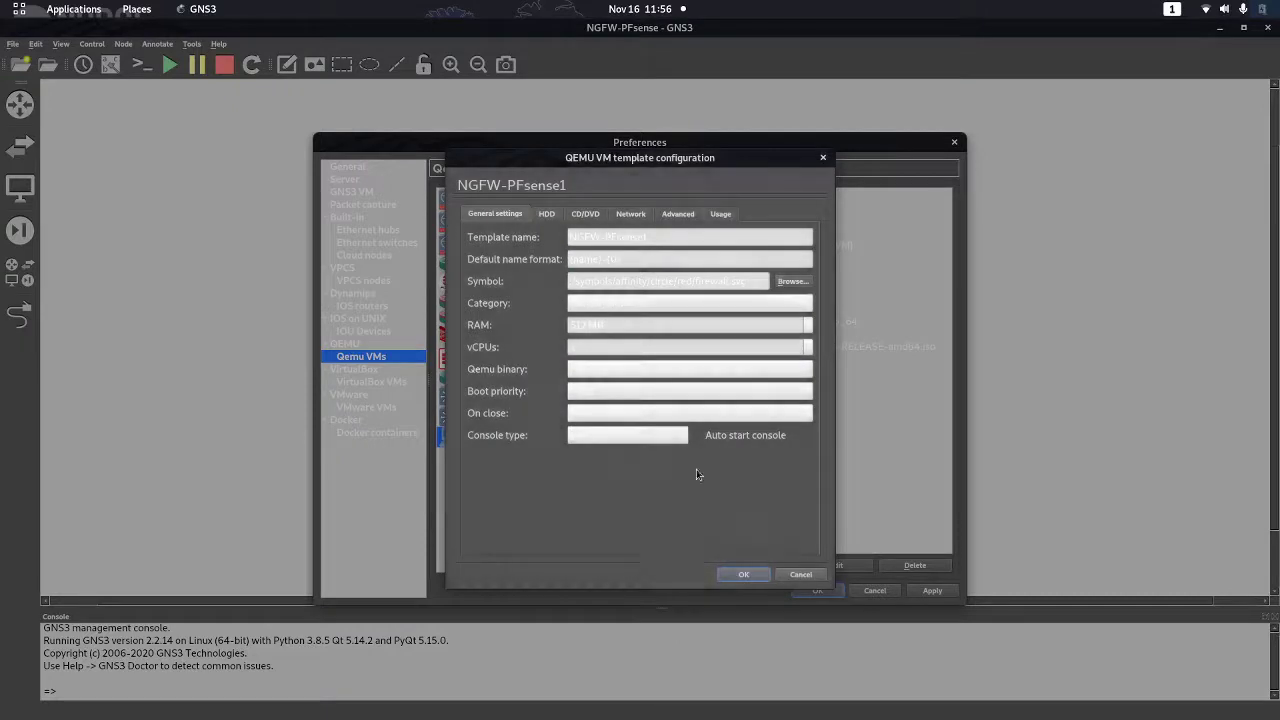
{"action": "left_click", "coordinate": [631, 214]}
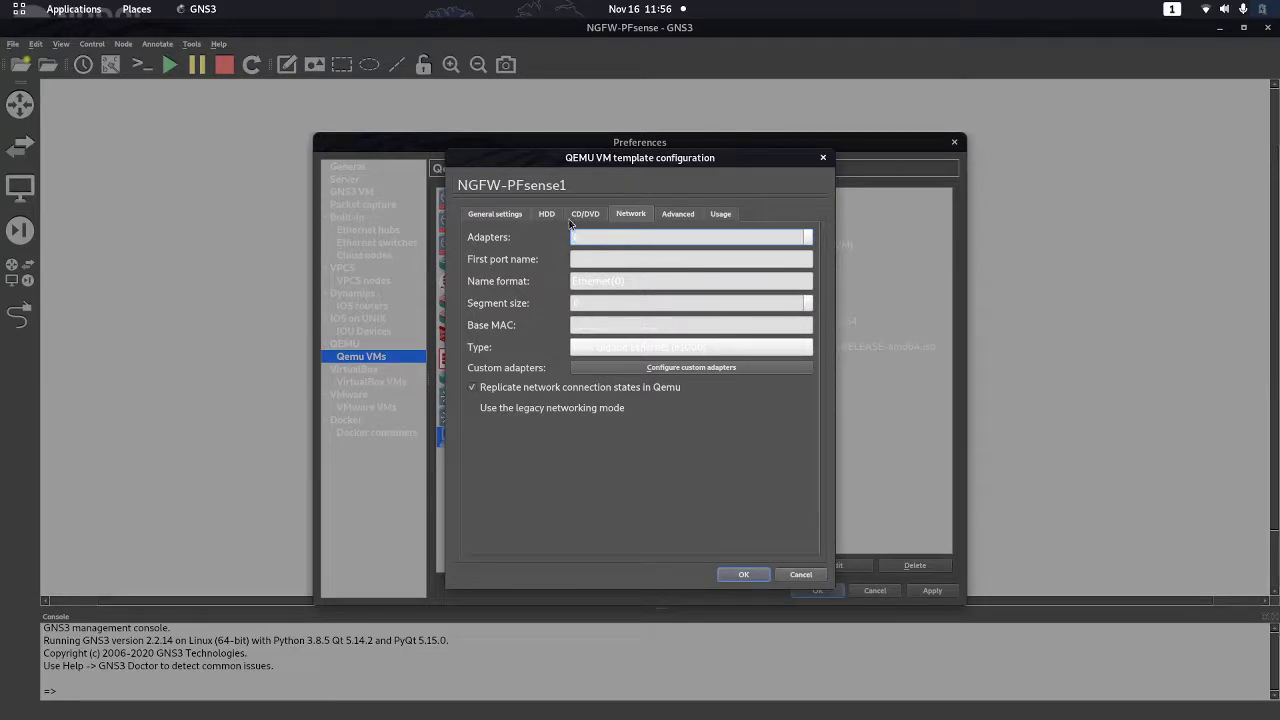
{"action": "left_click", "coordinate": [744, 575]}
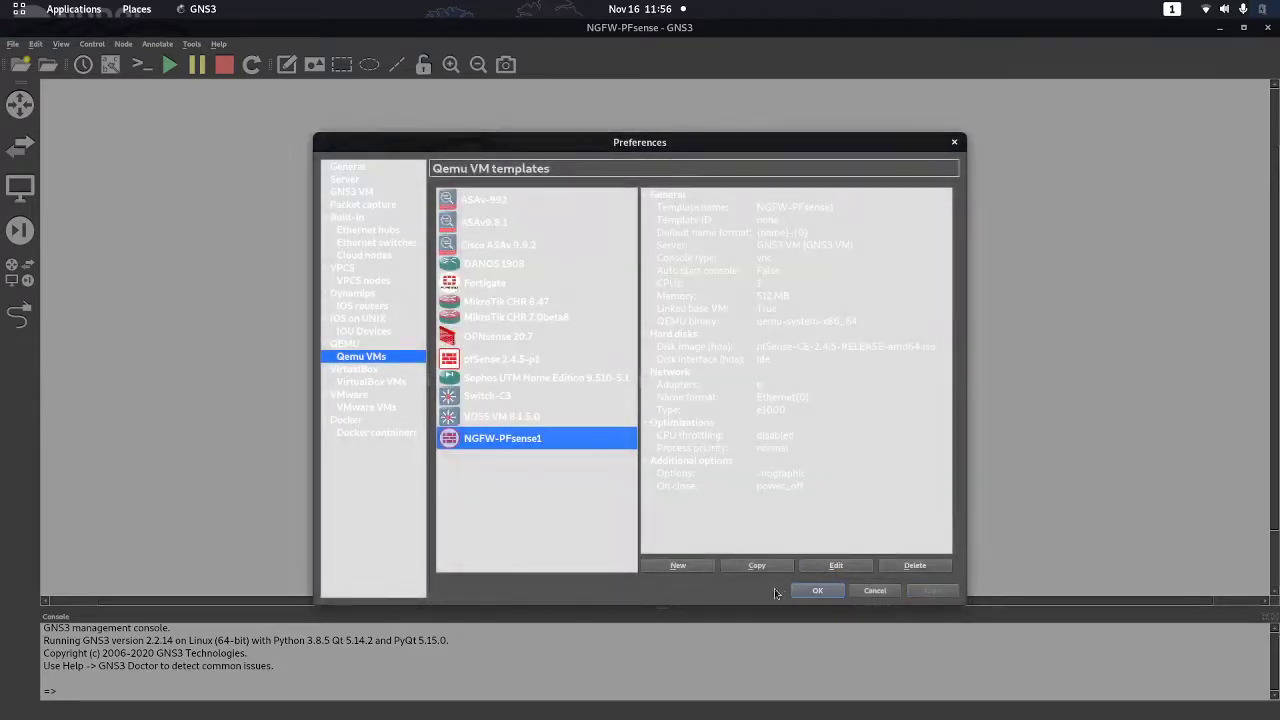
Close Preferences and place the NGFW-PFsense1 firewall from Security devices on the canvas
{"action": "left_click", "coordinate": [817, 591]}
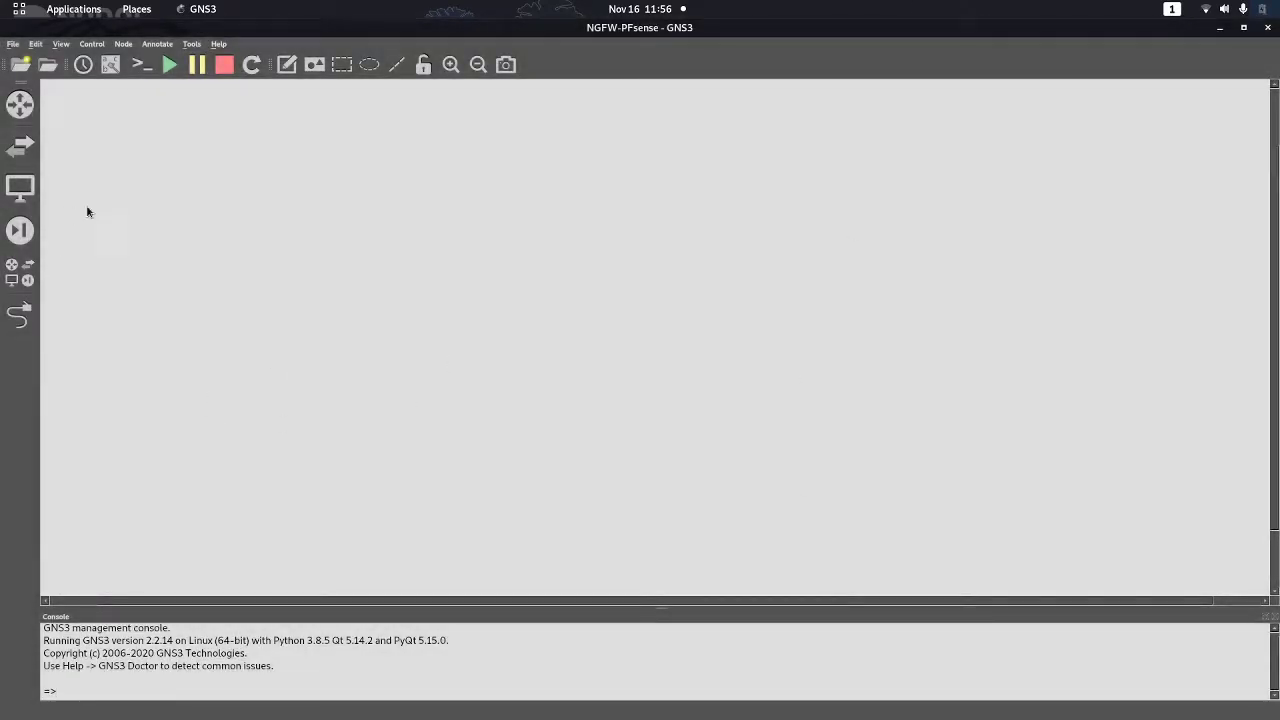
{"action": "left_click", "coordinate": [20, 230]}
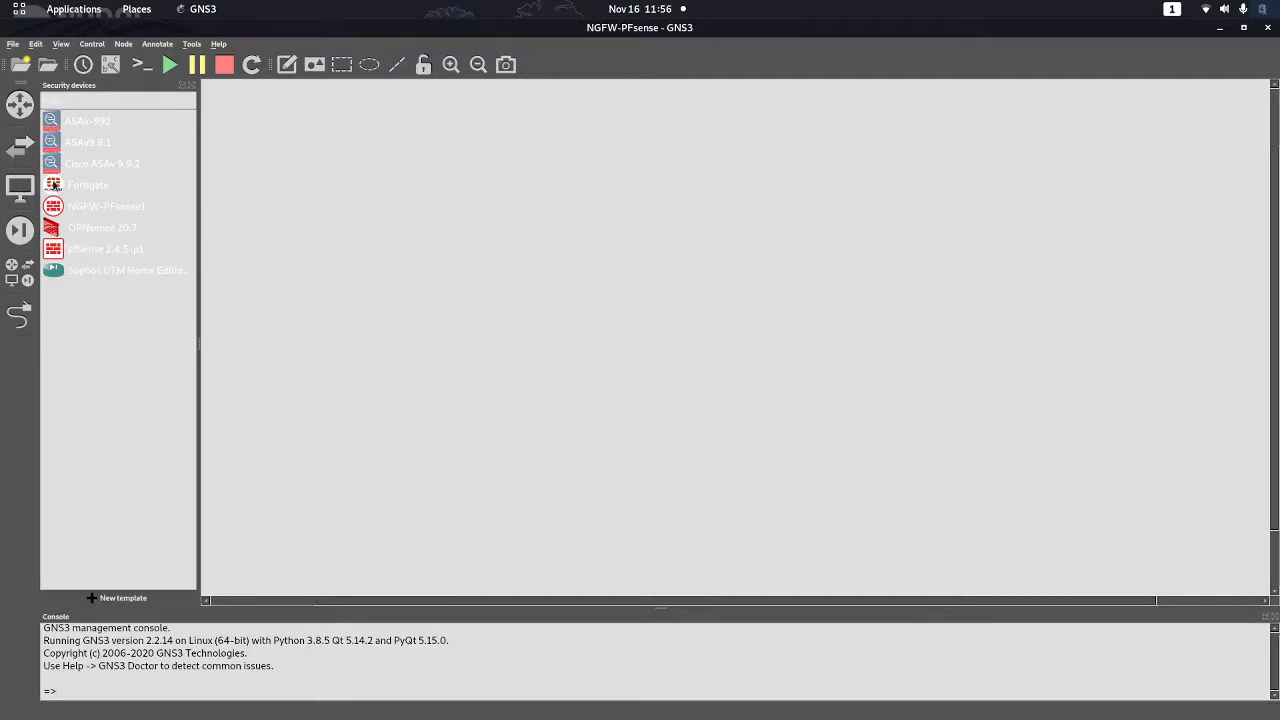
{"action": "left_click_drag", "start_coordinate": [62, 208], "coordinate": [302, 192]}
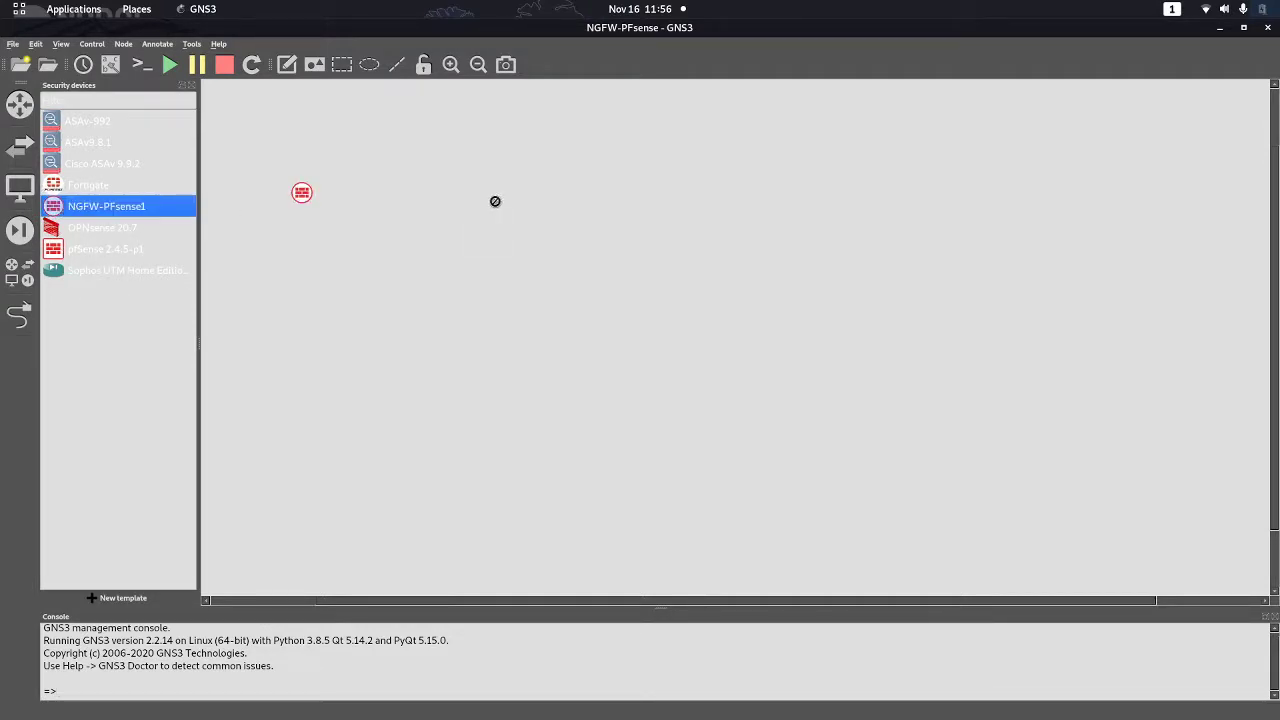
{"action": "left_click_drag", "start_coordinate": [495, 201], "coordinate": [705, 260]}
{"action": "scroll", "coordinate": [782, 364], "scroll_direction": "up", "scroll_amount": 2}
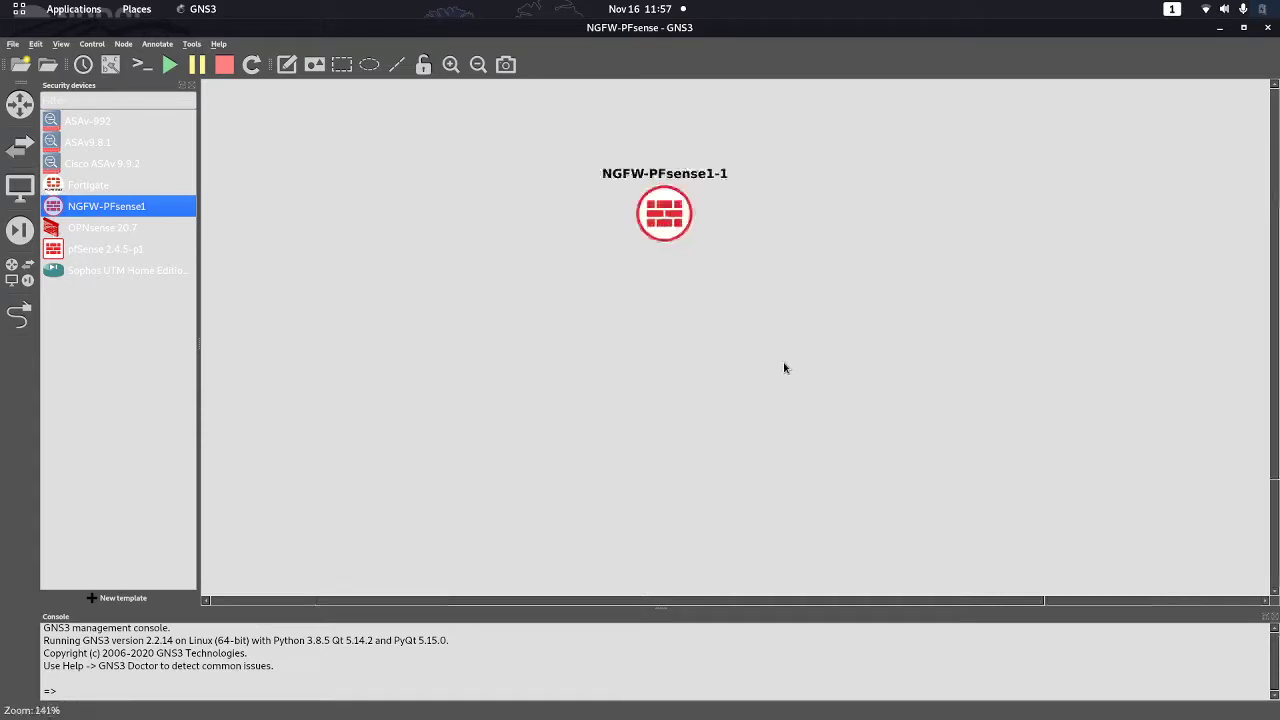
{"action": "scroll", "coordinate": [784, 368], "scroll_direction": "up", "scroll_amount": 2}
{"action": "scroll", "coordinate": [673, 264], "scroll_direction": "down", "scroll_amount": 2}
{"action": "left_click_drag", "start_coordinate": [634, 201], "coordinate": [760, 258]}
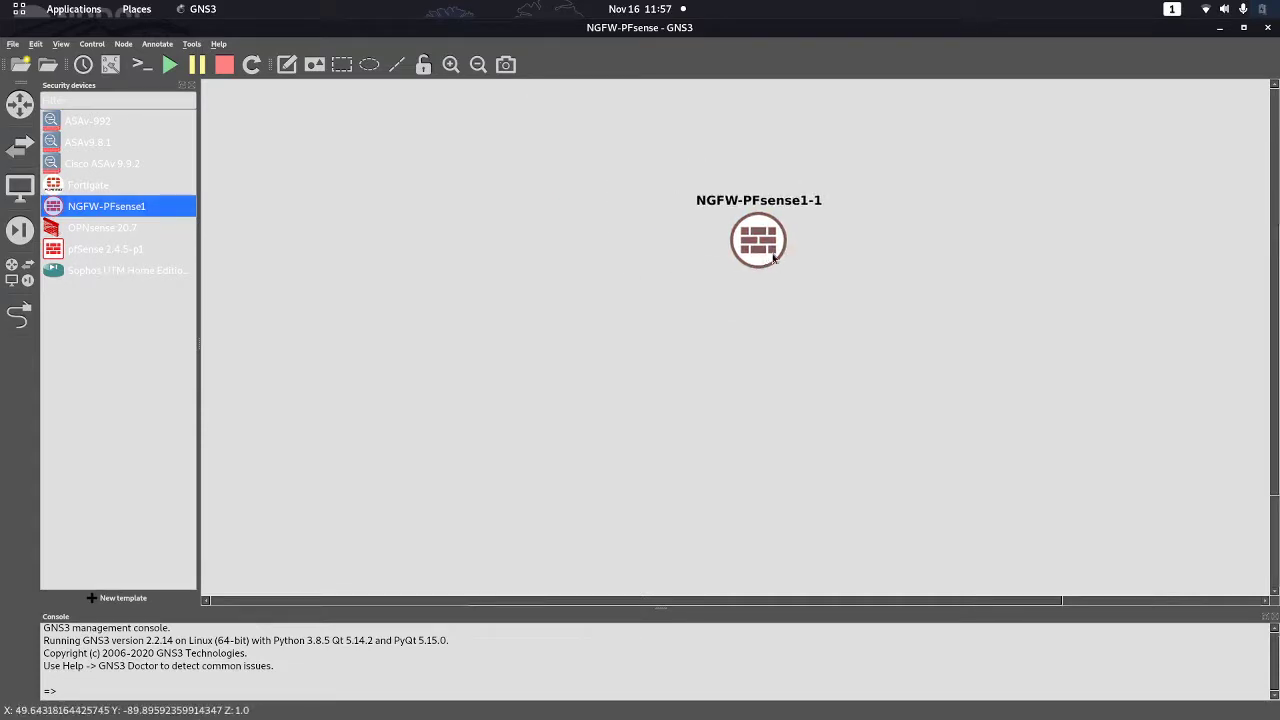
Rename the firewall node from NGFW-PFsense1-1 to NGFW-PFsense1 and move it up-left
{"action": "double_click", "coordinate": [815, 206]}
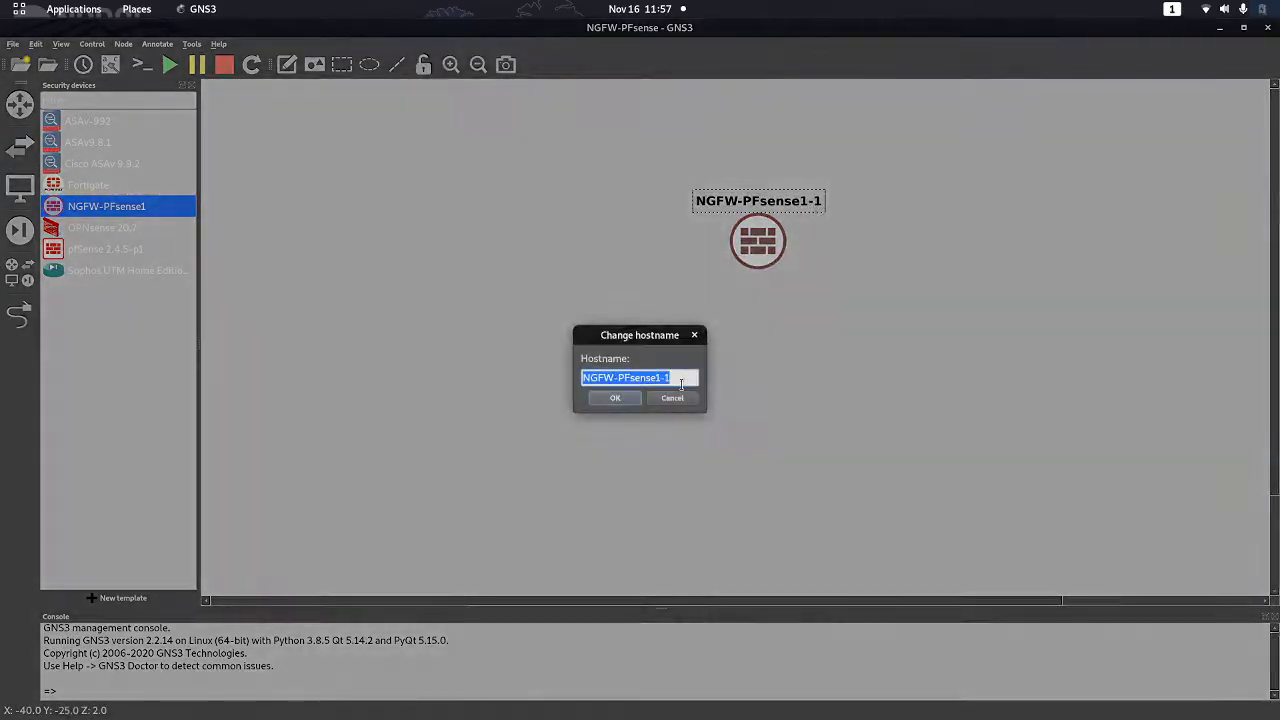
{"action": "left_click", "coordinate": [683, 380]}
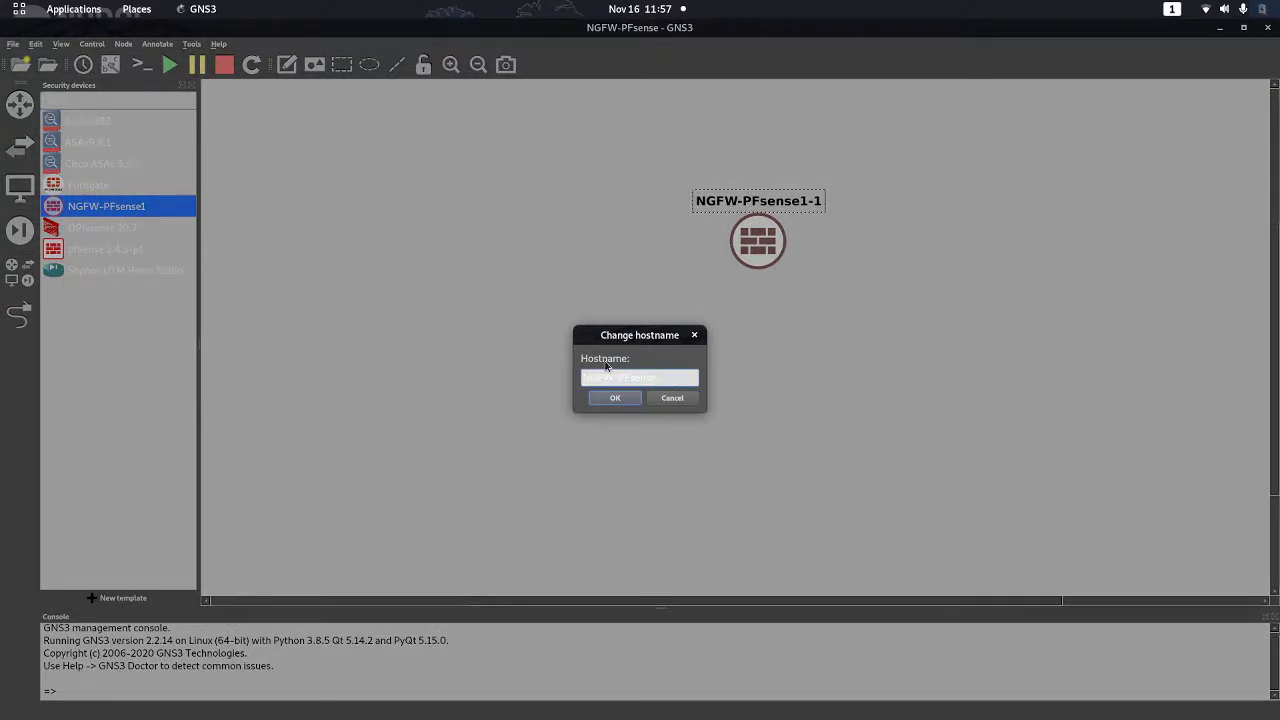
{"action": "left_click", "coordinate": [617, 398]}
{"action": "left_click_drag", "start_coordinate": [760, 245], "coordinate": [684, 225]}
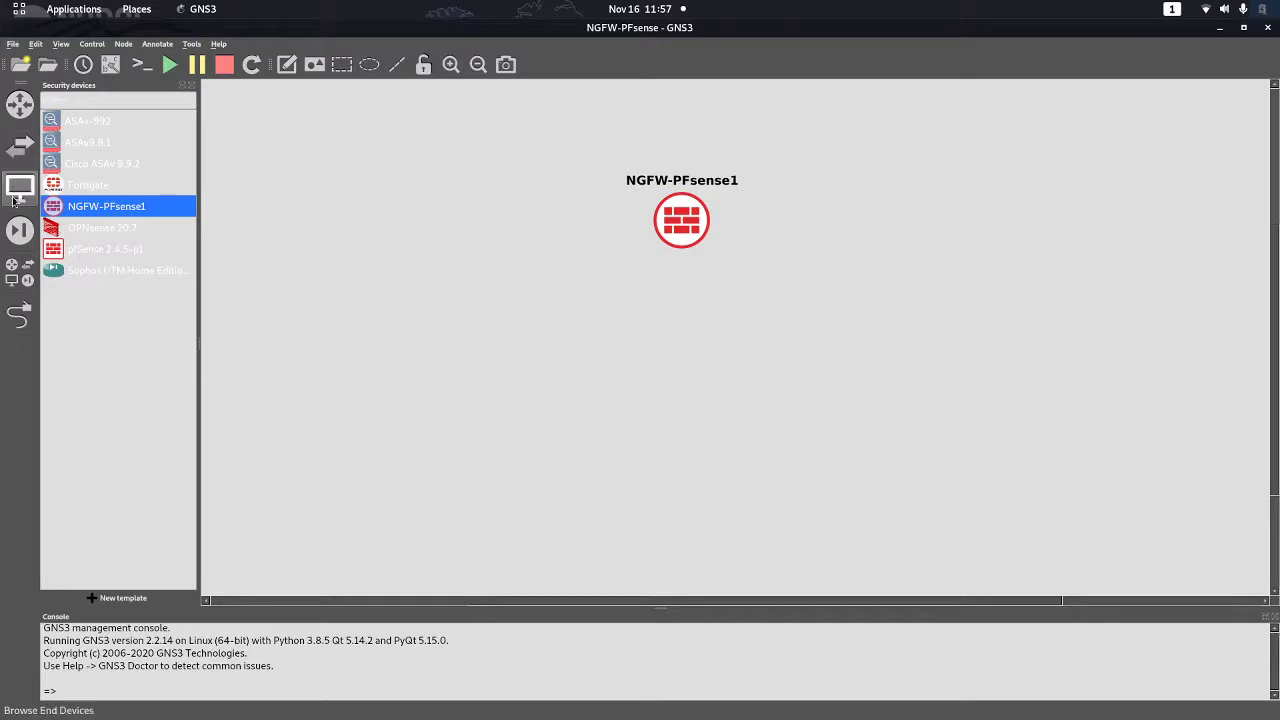
Add a c3725 router R1 and an Ethernet switch Switch1 to the canvas
{"action": "left_click", "coordinate": [20, 104]}
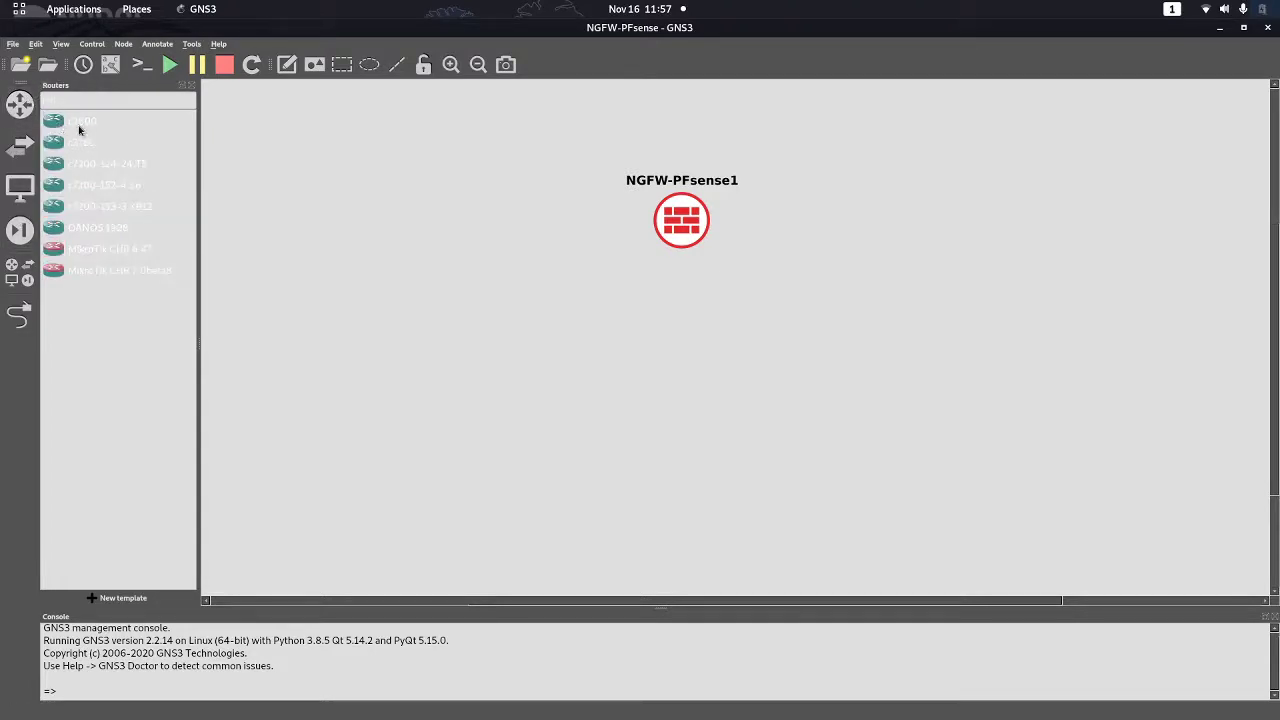
{"action": "left_click_drag", "start_coordinate": [55, 142], "coordinate": [879, 192]}
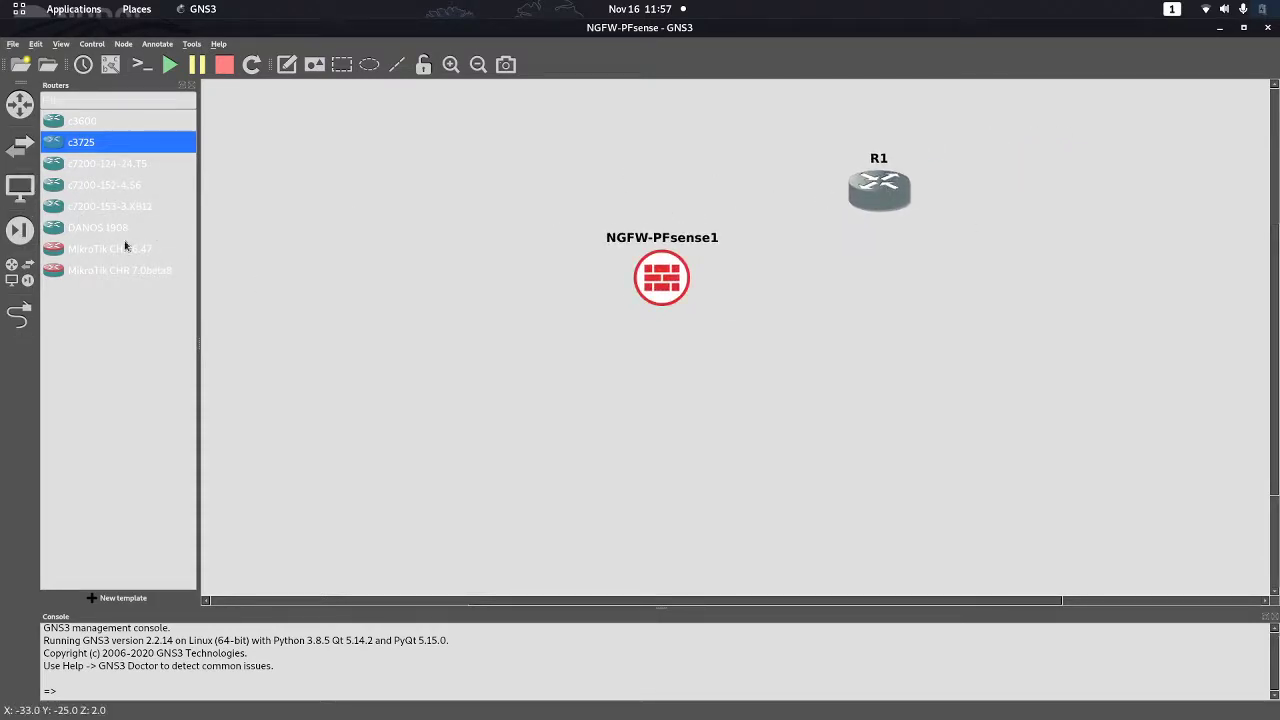
{"action": "left_click", "coordinate": [19, 142]}
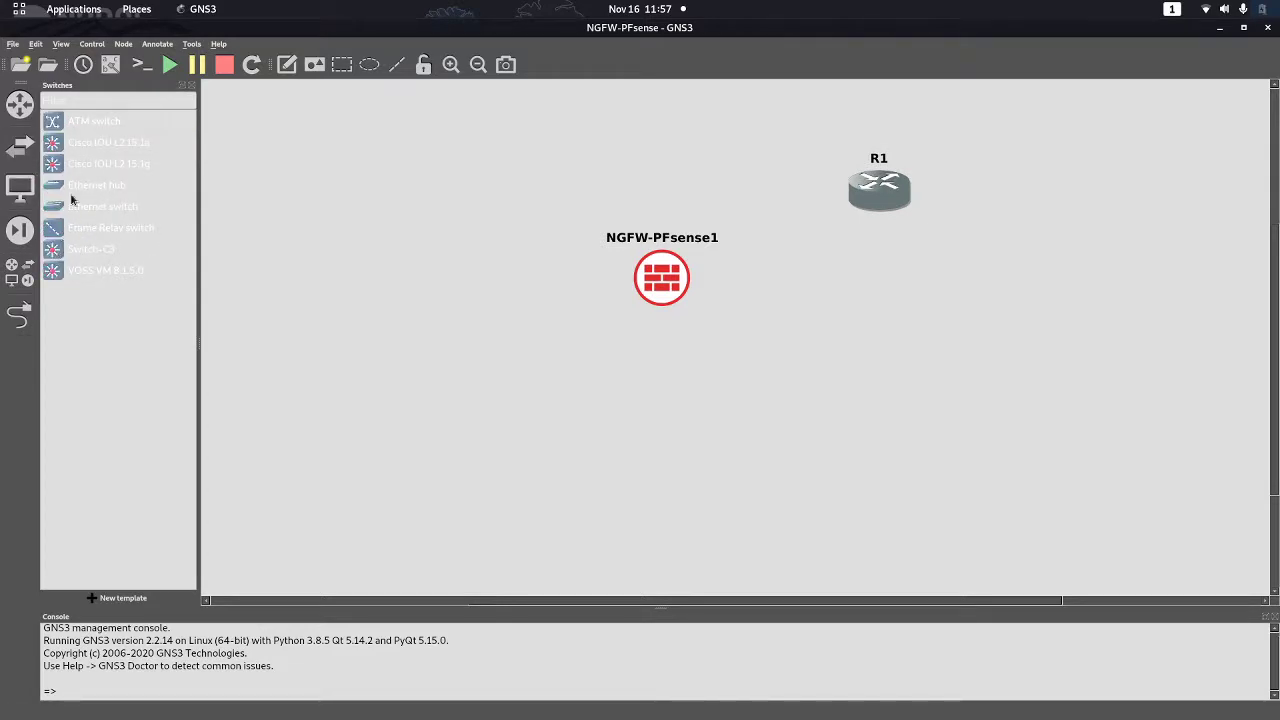
{"action": "left_click_drag", "start_coordinate": [67, 207], "coordinate": [400, 305]}
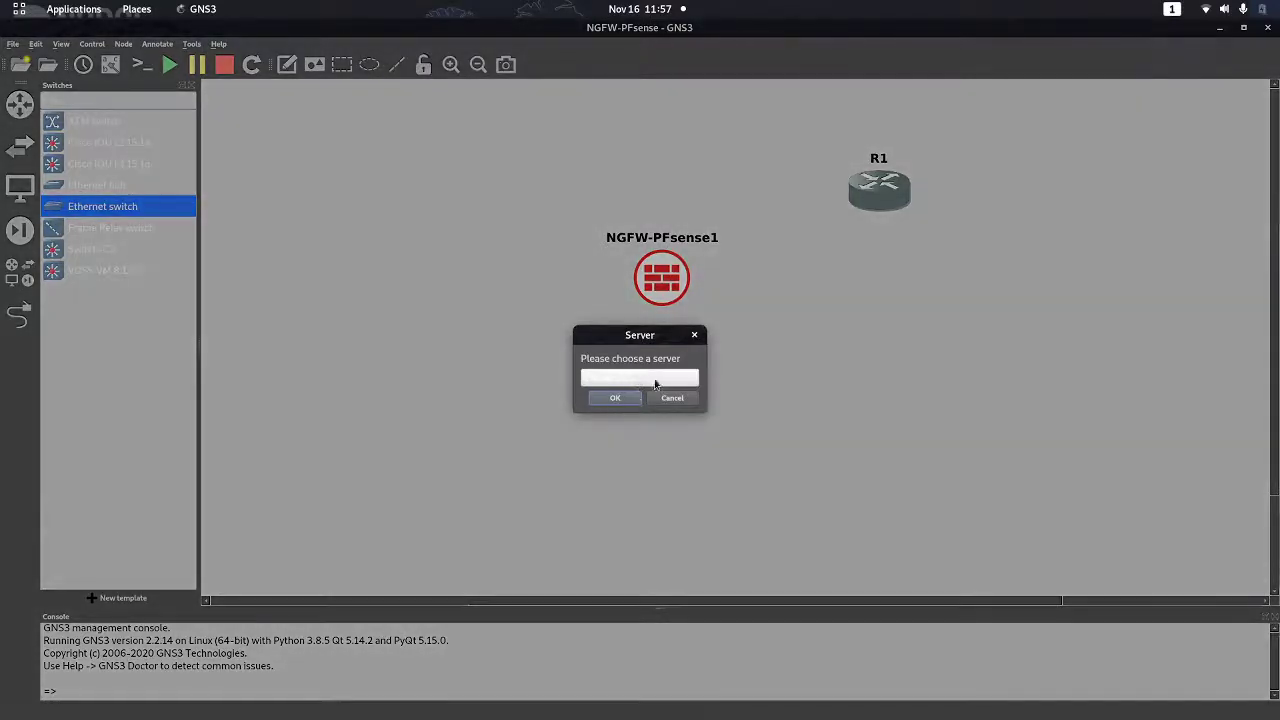
{"action": "left_click", "coordinate": [612, 399]}
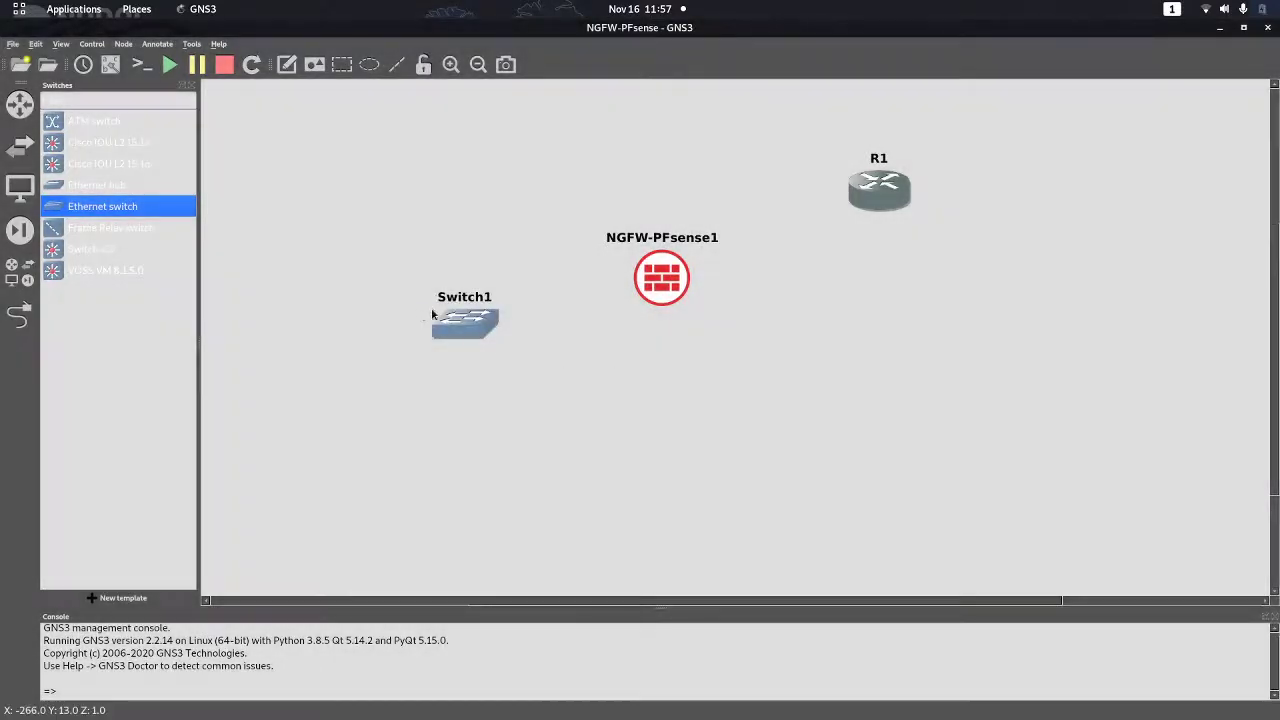
{"action": "left_click_drag", "start_coordinate": [447, 326], "coordinate": [454, 328]}
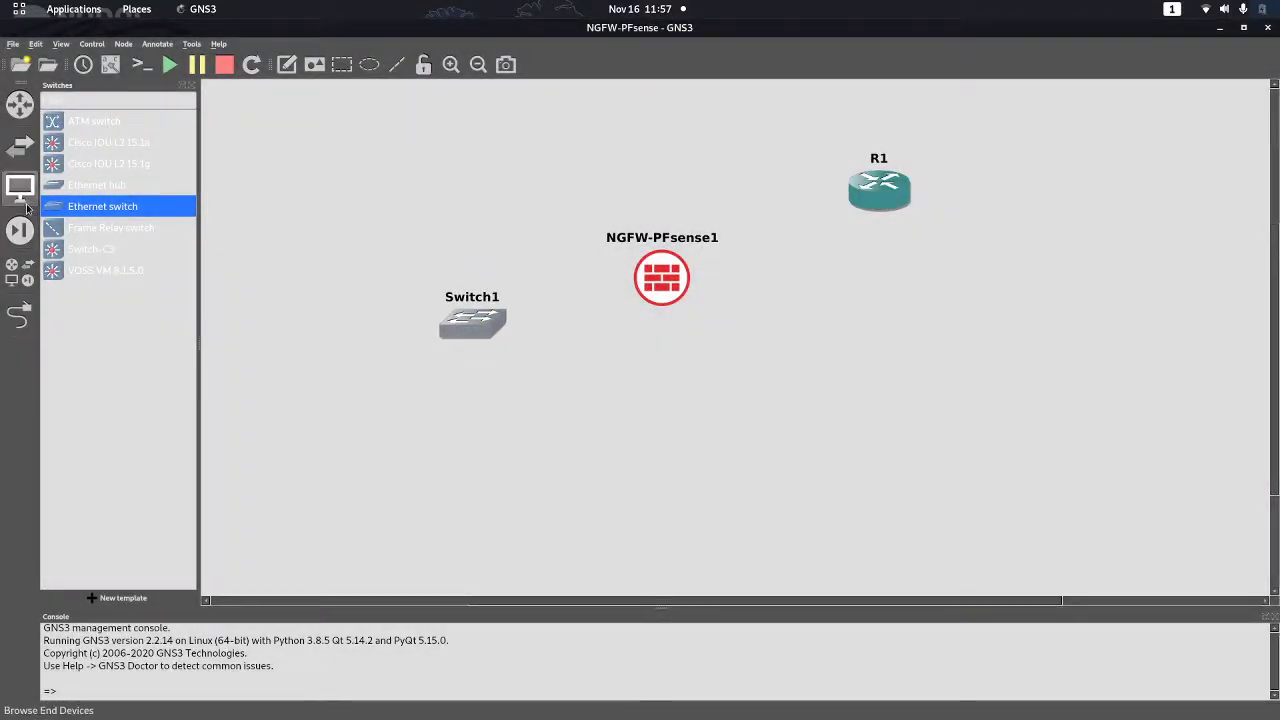
Add a Windows 8.1 client from End devices and rename it Windows8.1
{"action": "left_click", "coordinate": [20, 187]}
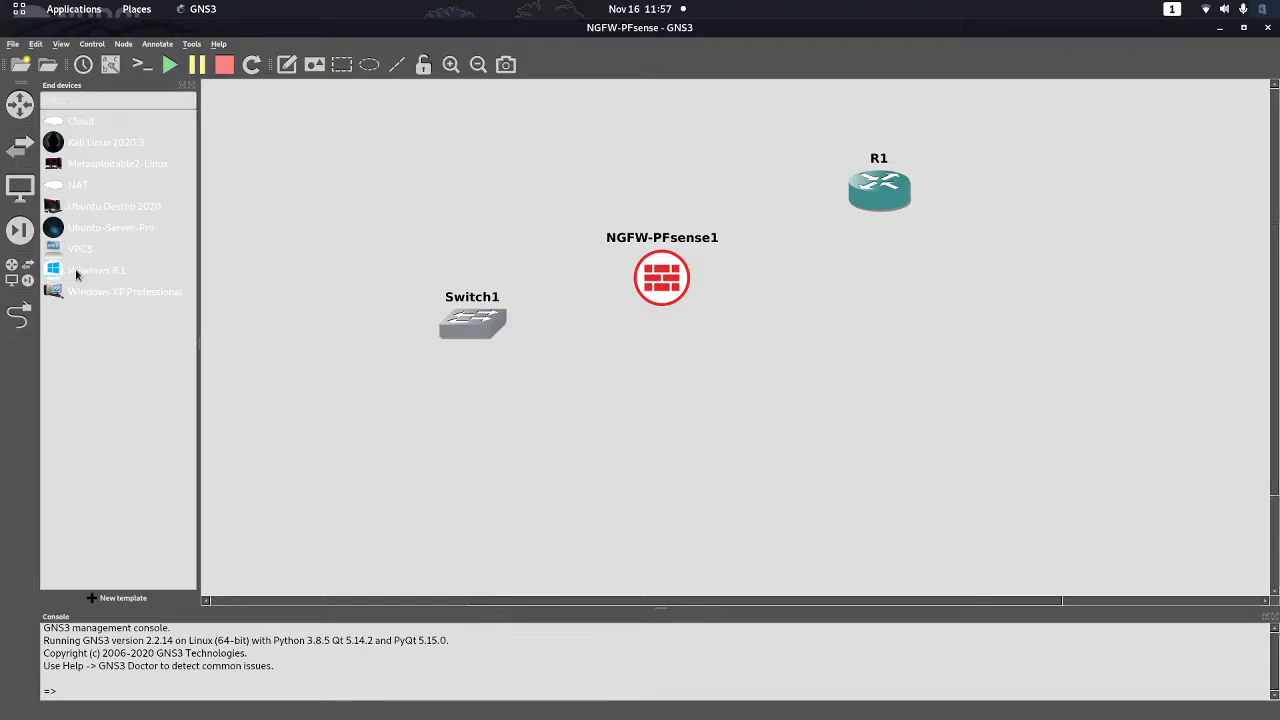
{"action": "left_click_drag", "start_coordinate": [80, 273], "coordinate": [380, 503]}
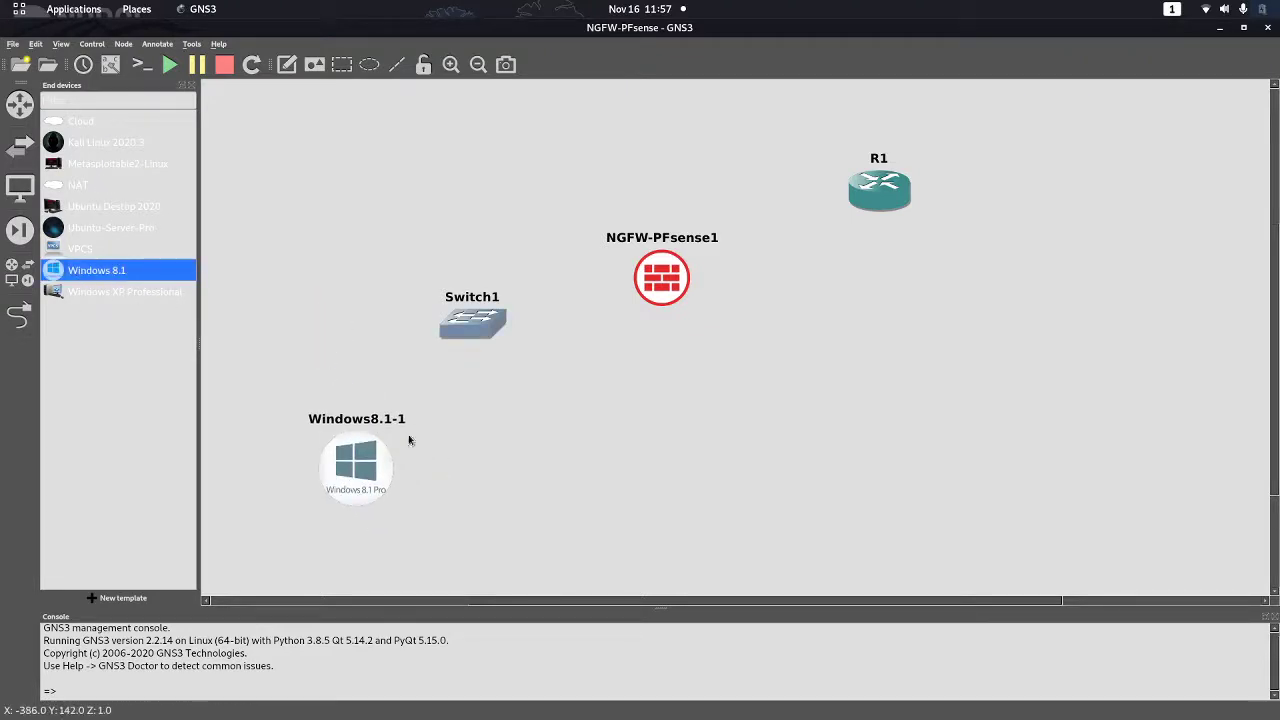
{"action": "double_click", "coordinate": [405, 419]}
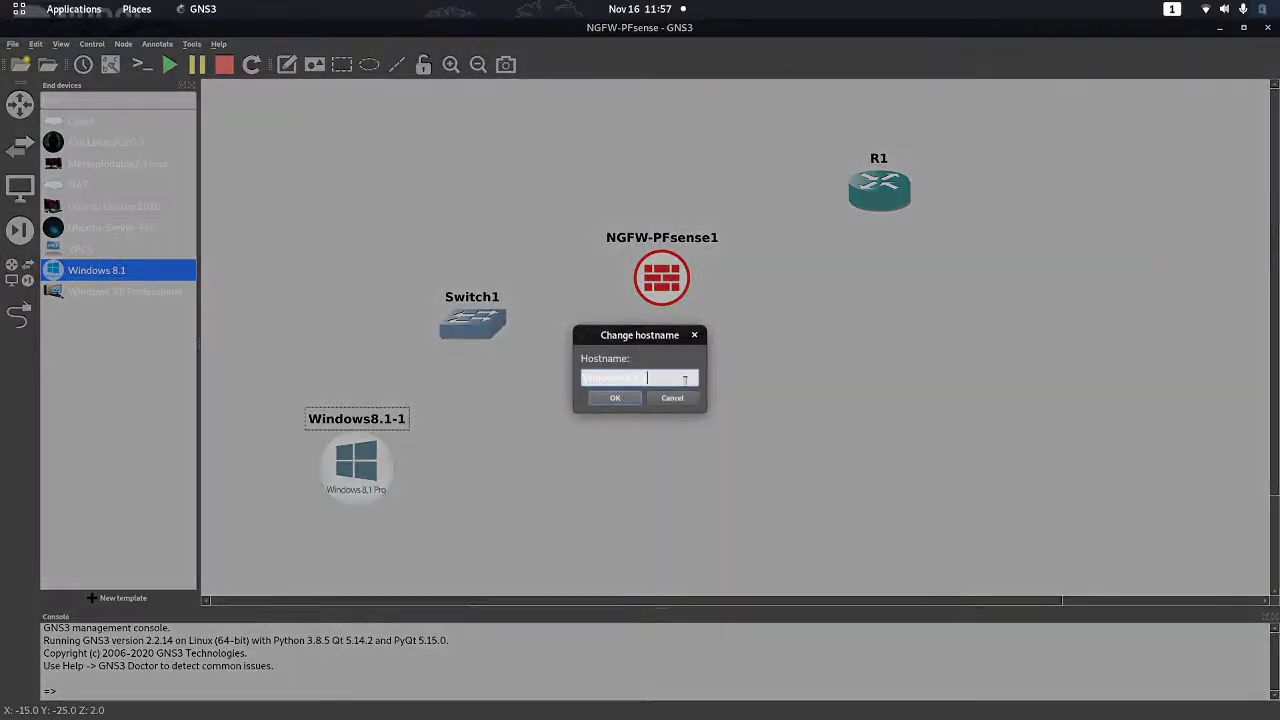
{"action": "left_click", "coordinate": [616, 399]}
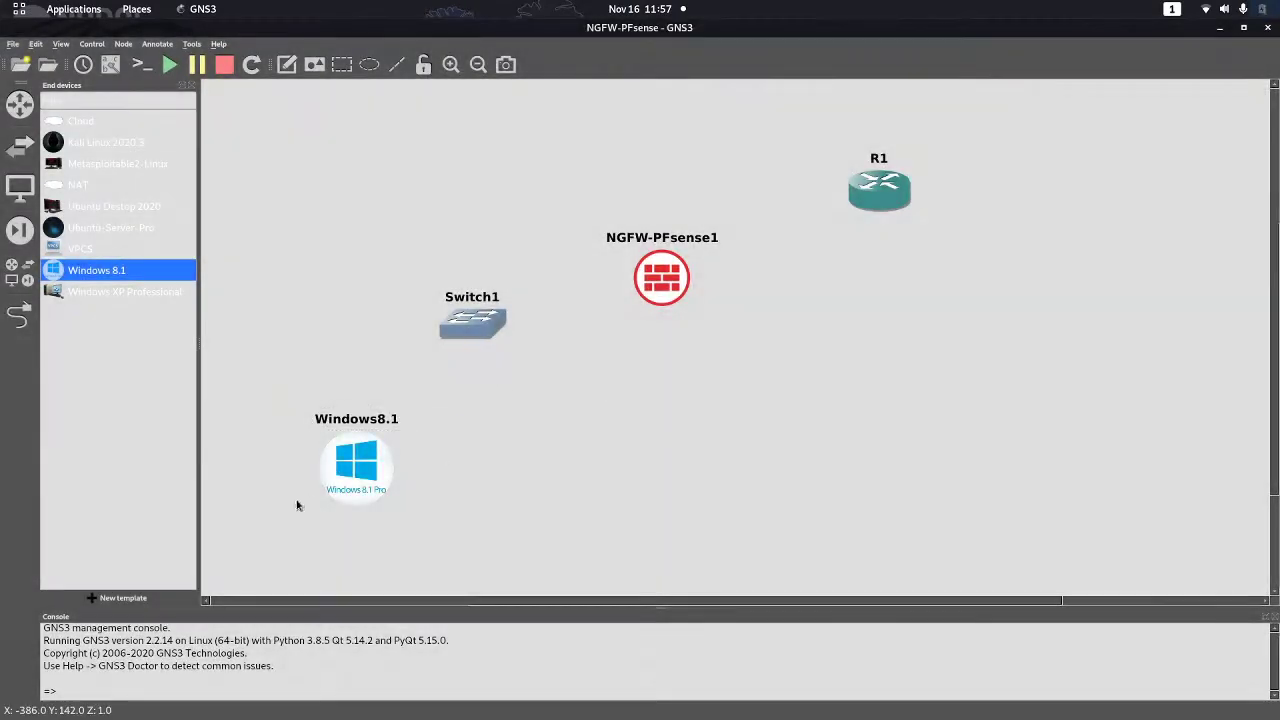
{"action": "left_click_drag", "start_coordinate": [339, 476], "coordinate": [333, 451]}
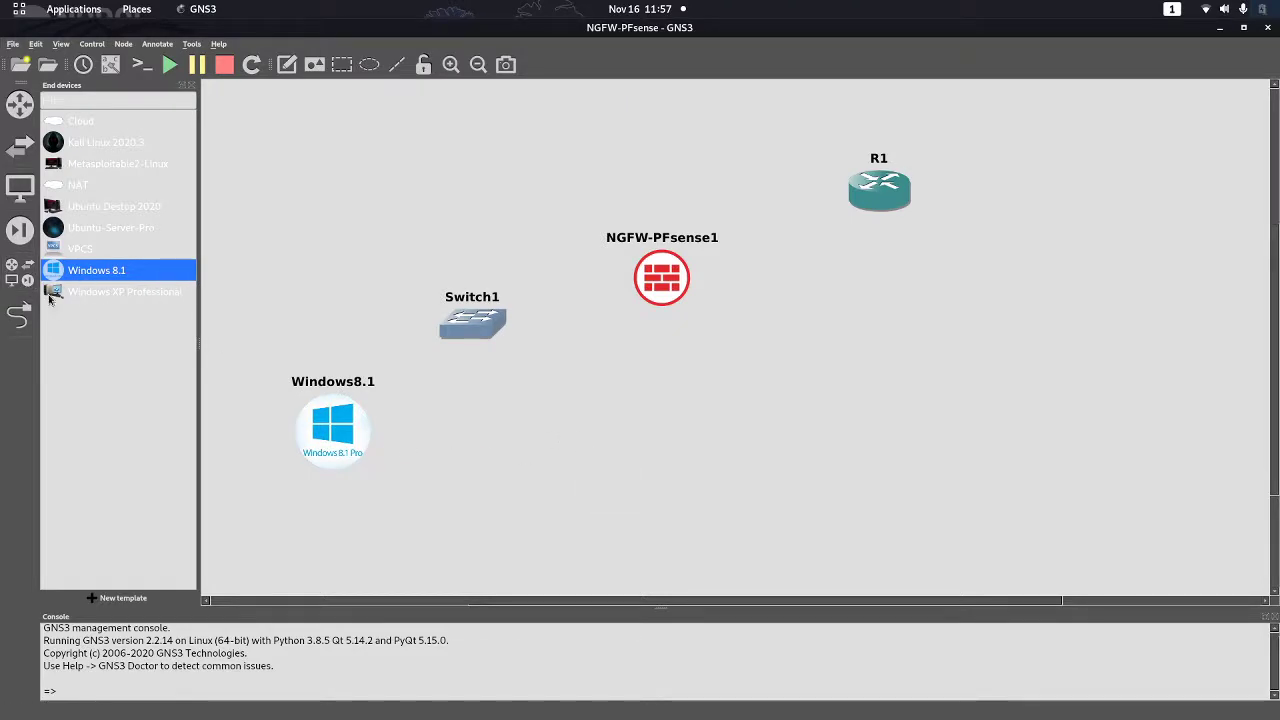
{"action": "left_click", "coordinate": [18, 316]}
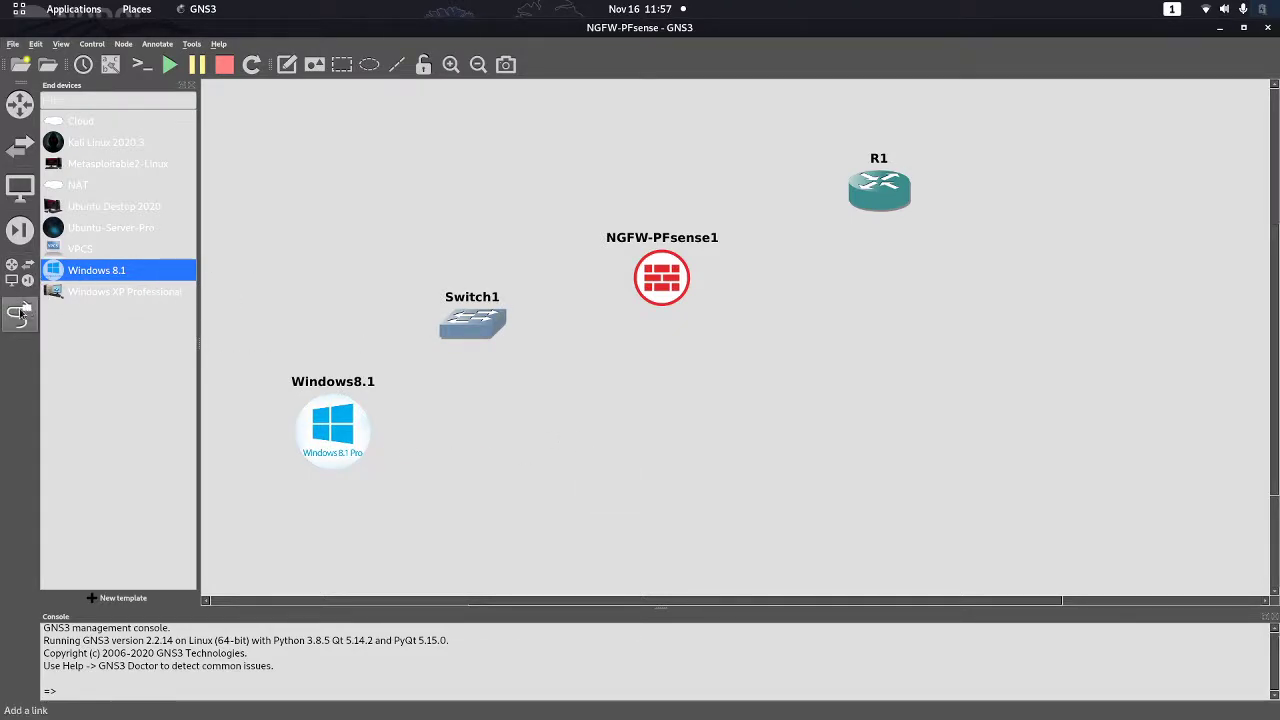
Cable Windows8.1 to Switch1 Ethernet0, abandoning an unfinished link toward the firewall
{"action": "left_click", "coordinate": [332, 424]}
{"action": "left_click", "coordinate": [365, 435]}
{"action": "left_click", "coordinate": [474, 321]}
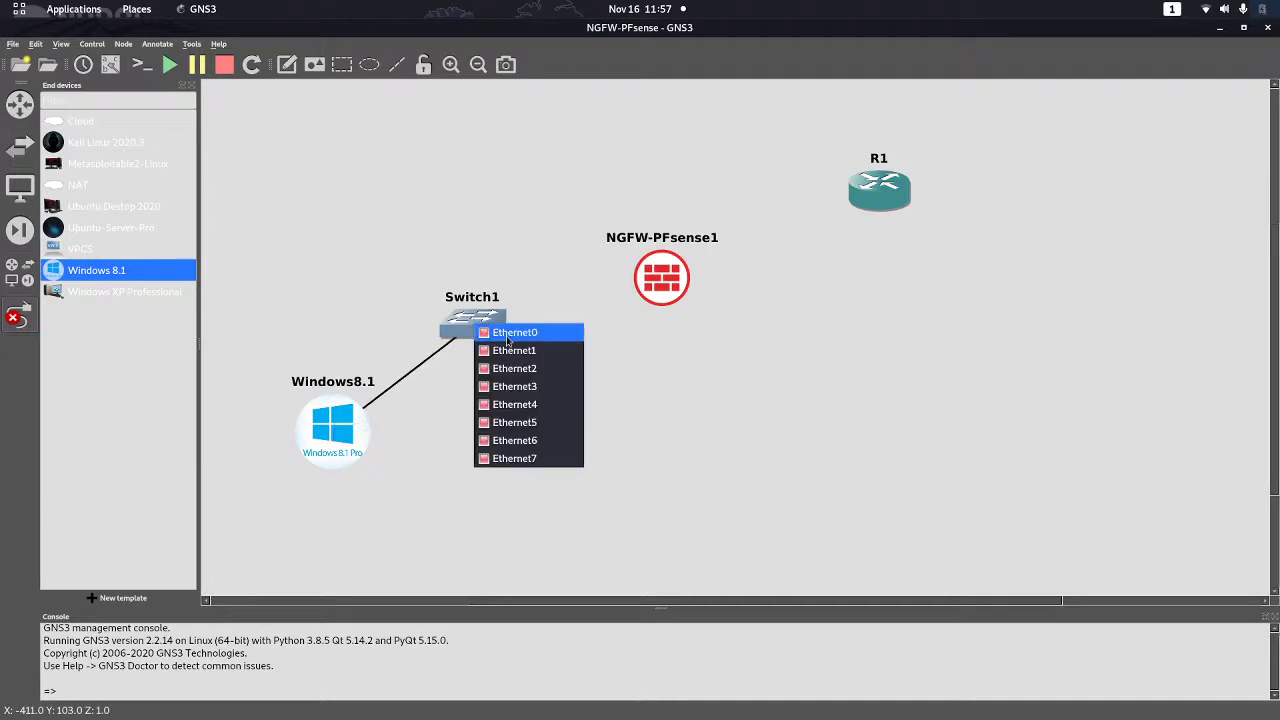
{"action": "left_click", "coordinate": [505, 331]}
{"action": "left_click", "coordinate": [478, 322]}
{"action": "left_click", "coordinate": [505, 349]}
{"action": "left_click", "coordinate": [659, 287]}
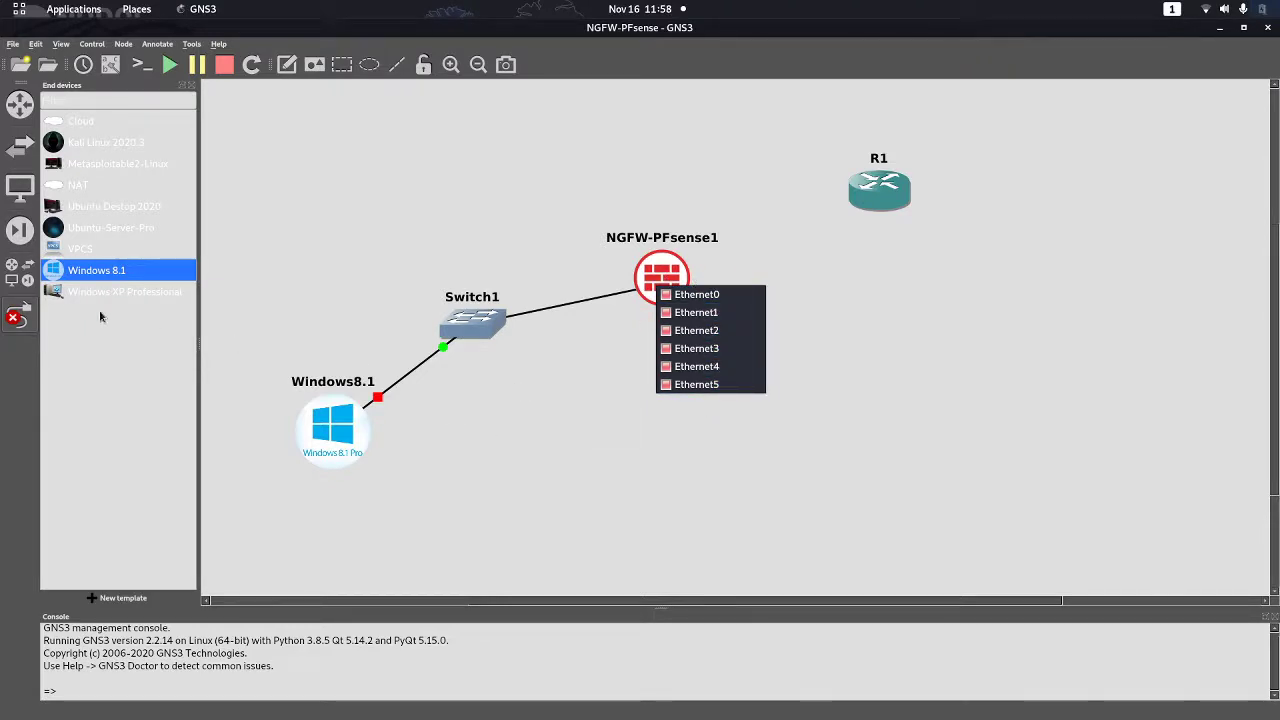
{"action": "left_click", "coordinate": [24, 322]}
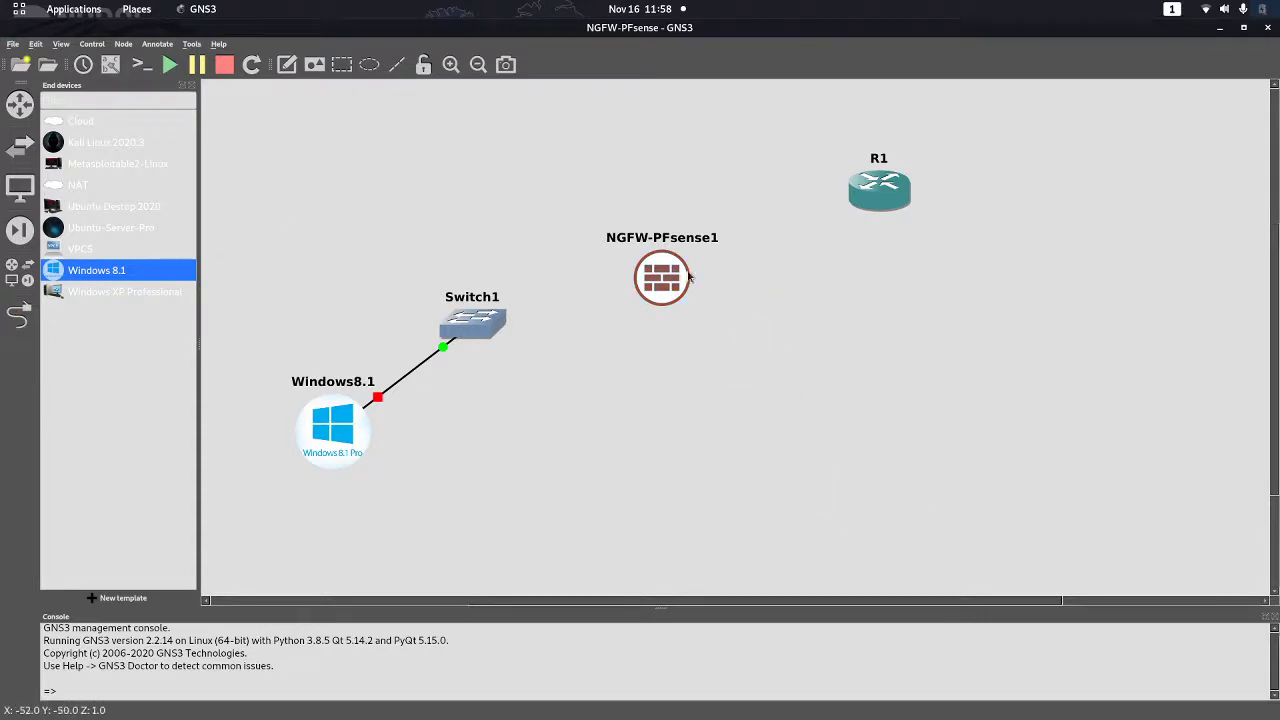
Delete the NGFW-PFsense1 firewall node from the canvas
{"action": "left_click_drag", "start_coordinate": [684, 295], "coordinate": [688, 316]}
{"action": "right_click", "coordinate": [688, 316]}
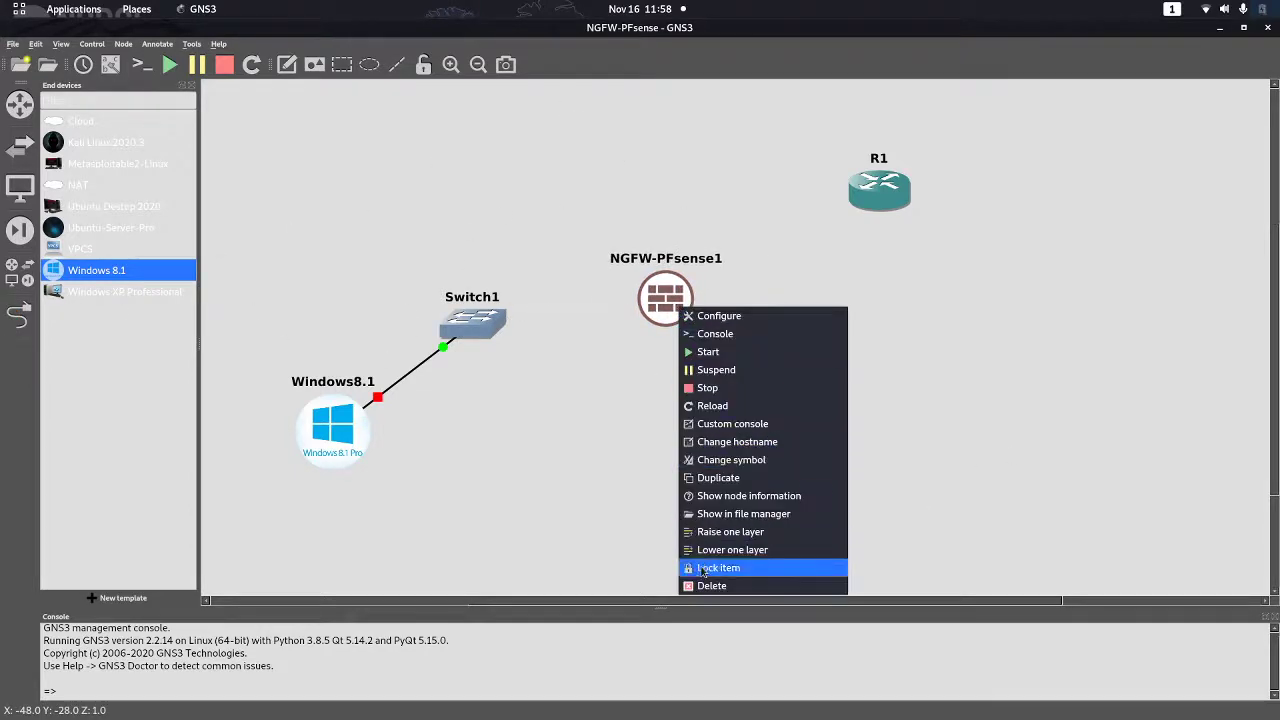
{"action": "left_click", "coordinate": [720, 586]}
{"action": "left_click", "coordinate": [694, 391]}
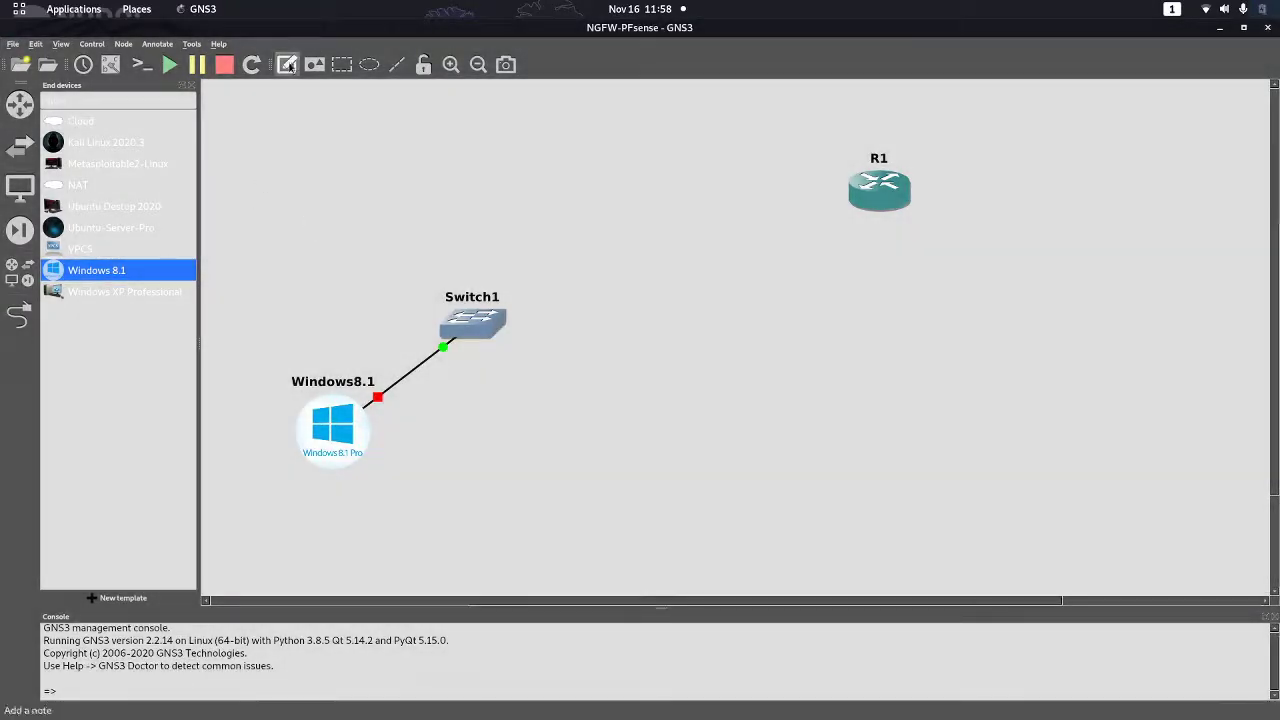
{"action": "left_click", "coordinate": [93, 594]}
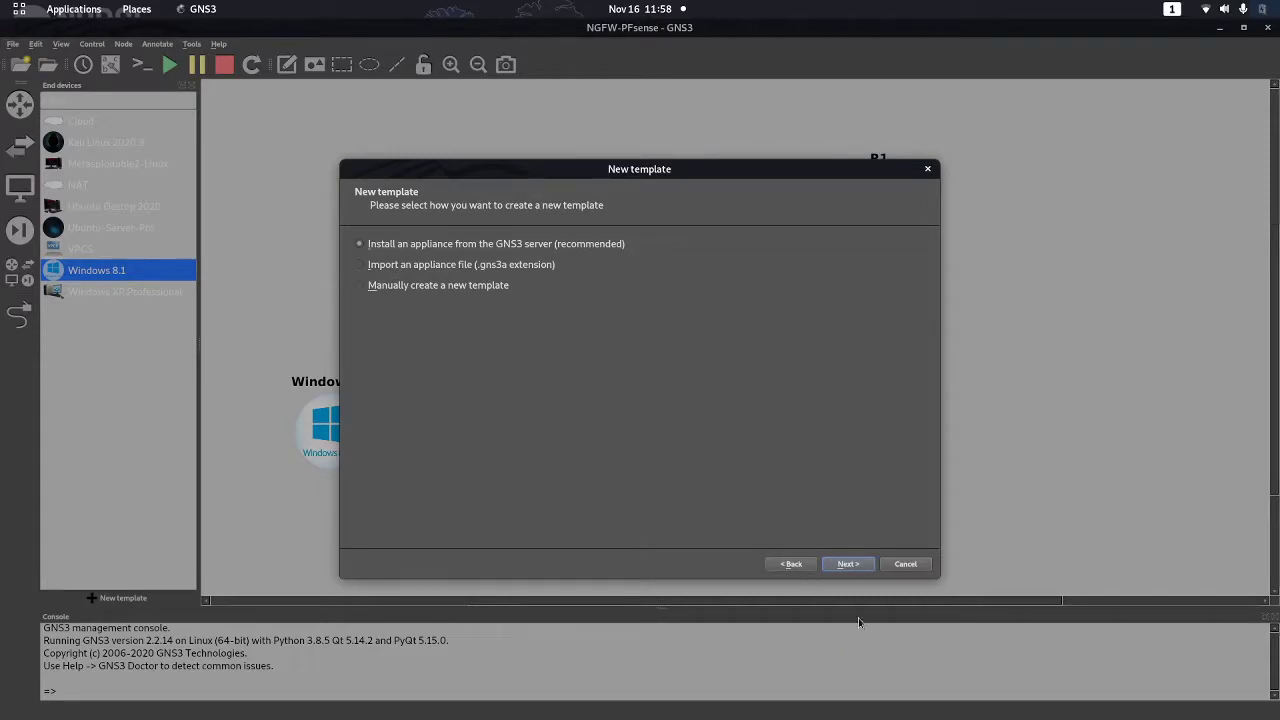
Install the pfSense appliance from Firewalls on the GNS3 VM with the default Qemu binary
{"action": "key", "text": "Return"}
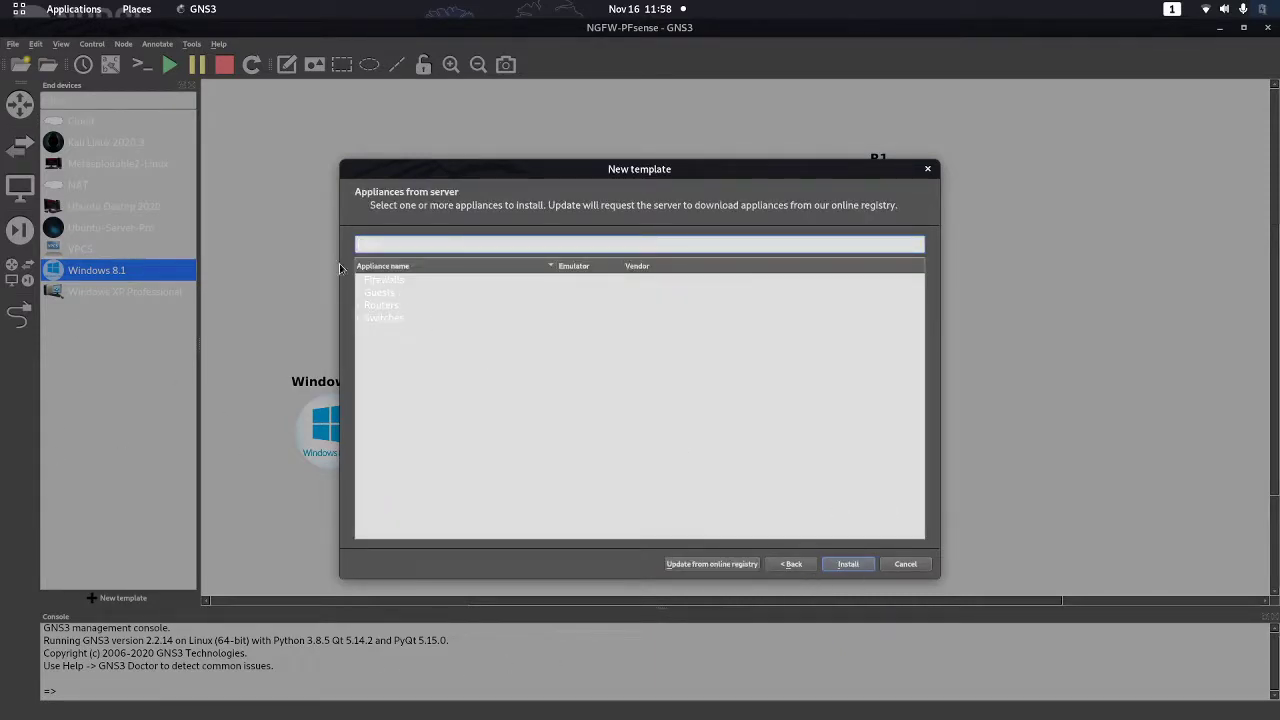
{"action": "left_click", "coordinate": [360, 281]}
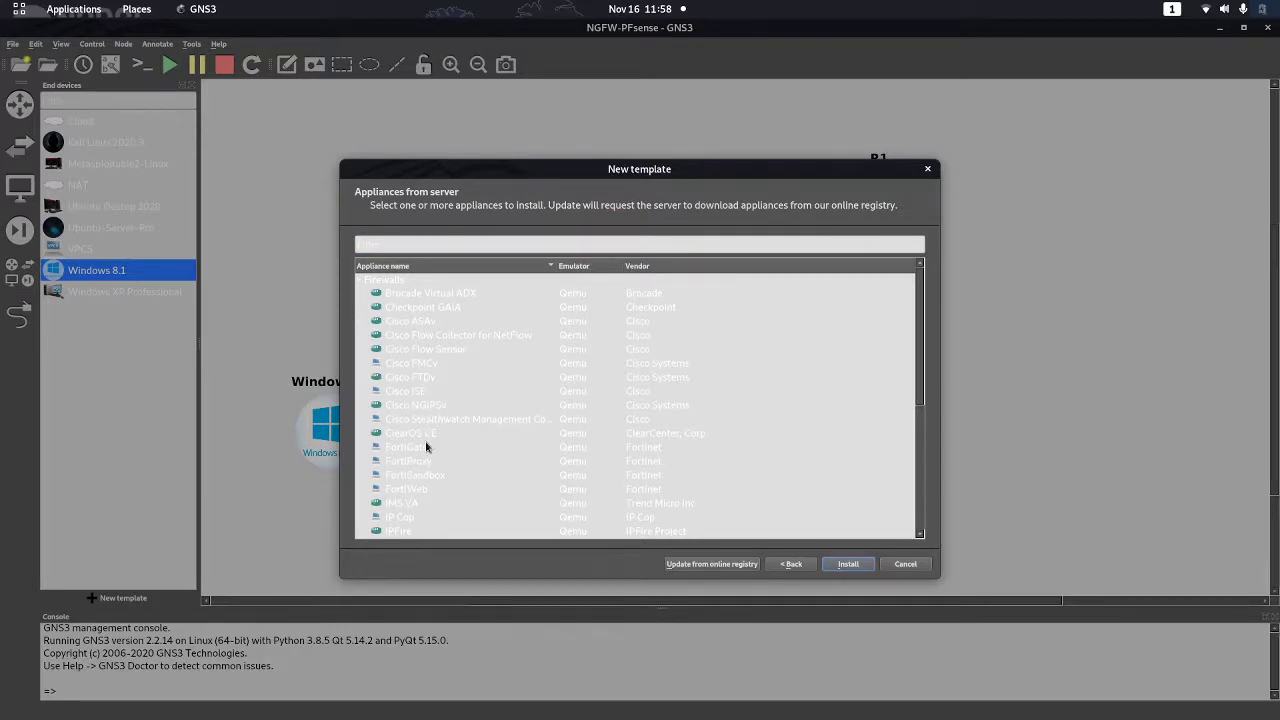
{"action": "scroll", "coordinate": [418, 502], "scroll_direction": "down", "scroll_amount": 5}
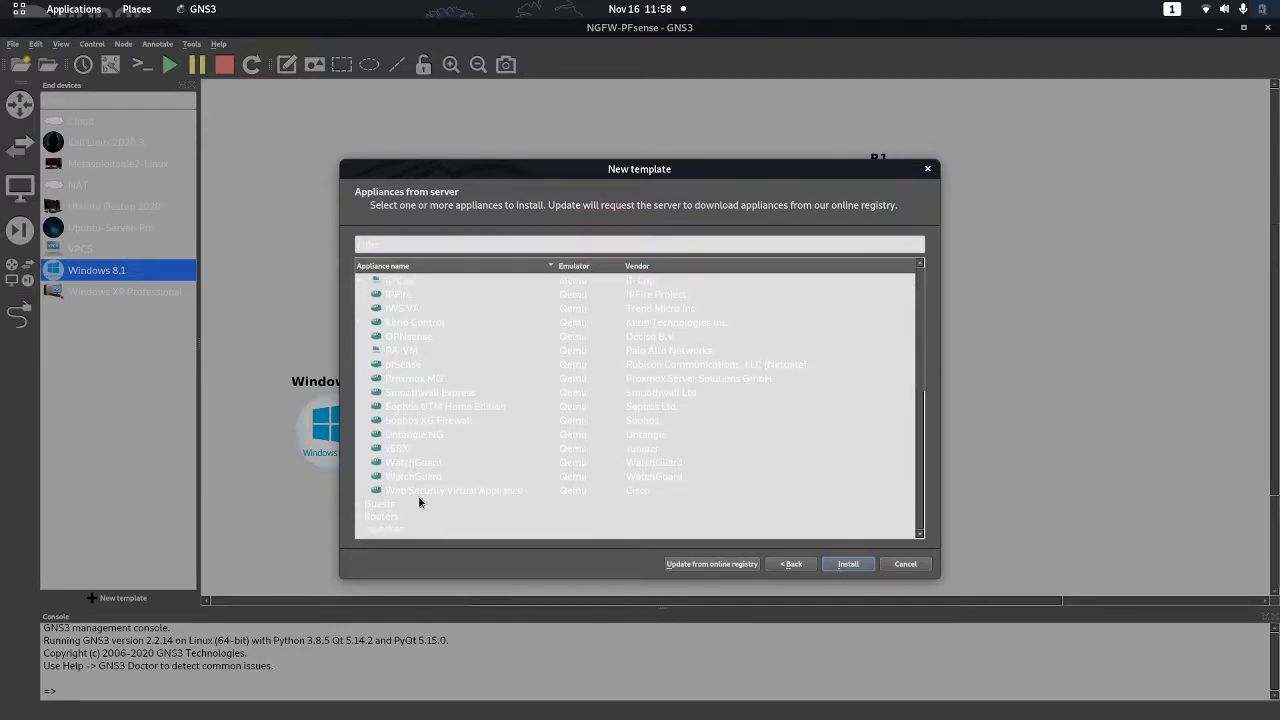
{"action": "left_click", "coordinate": [402, 366]}
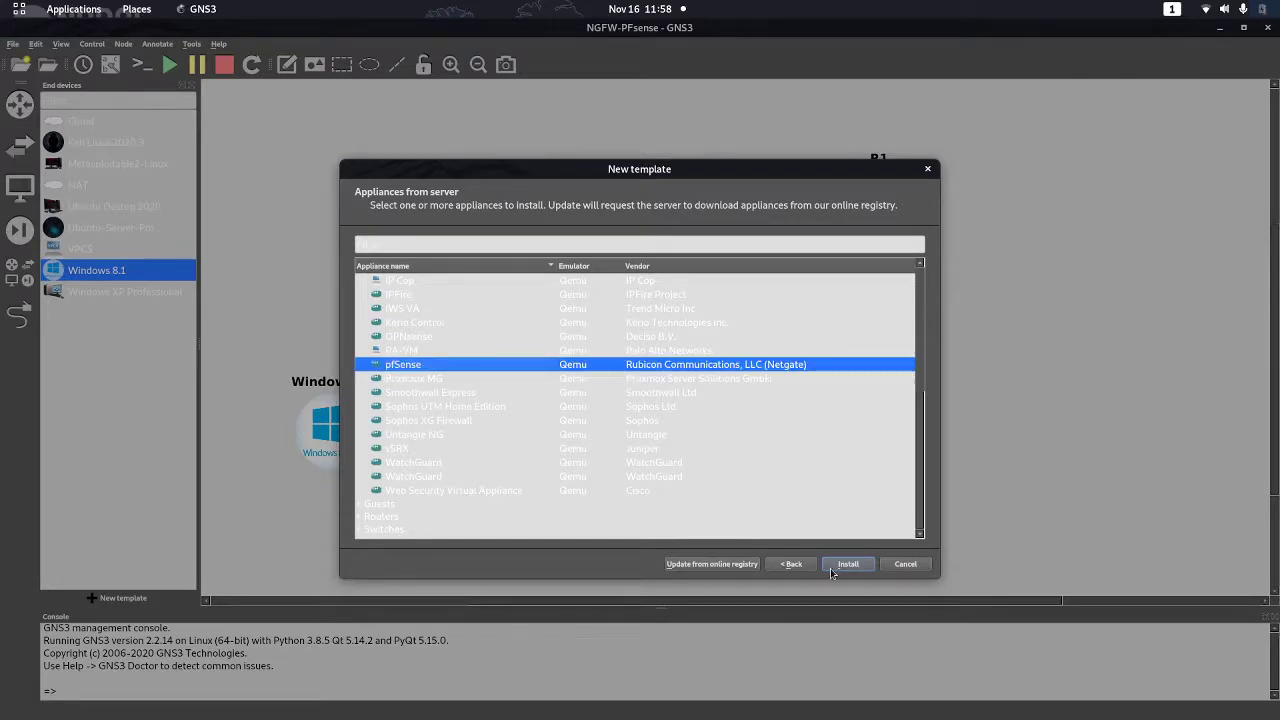
{"action": "left_click", "coordinate": [846, 564]}
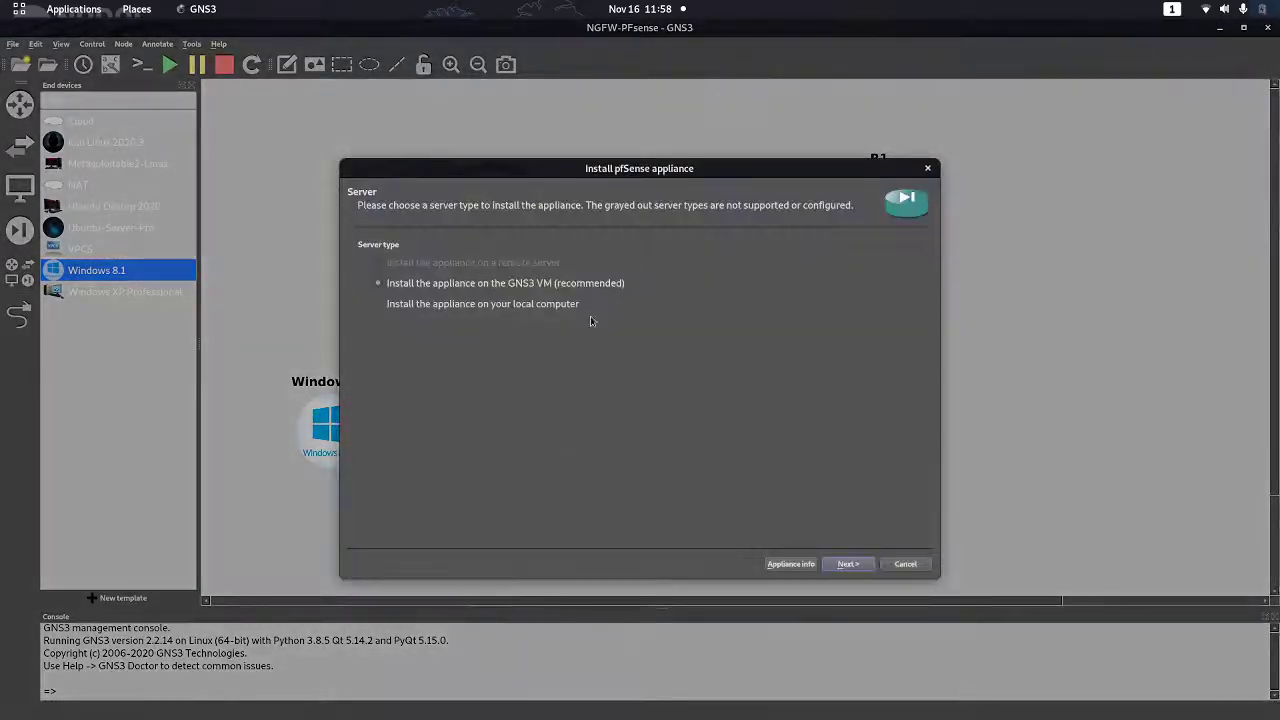
{"action": "left_click", "coordinate": [848, 564]}
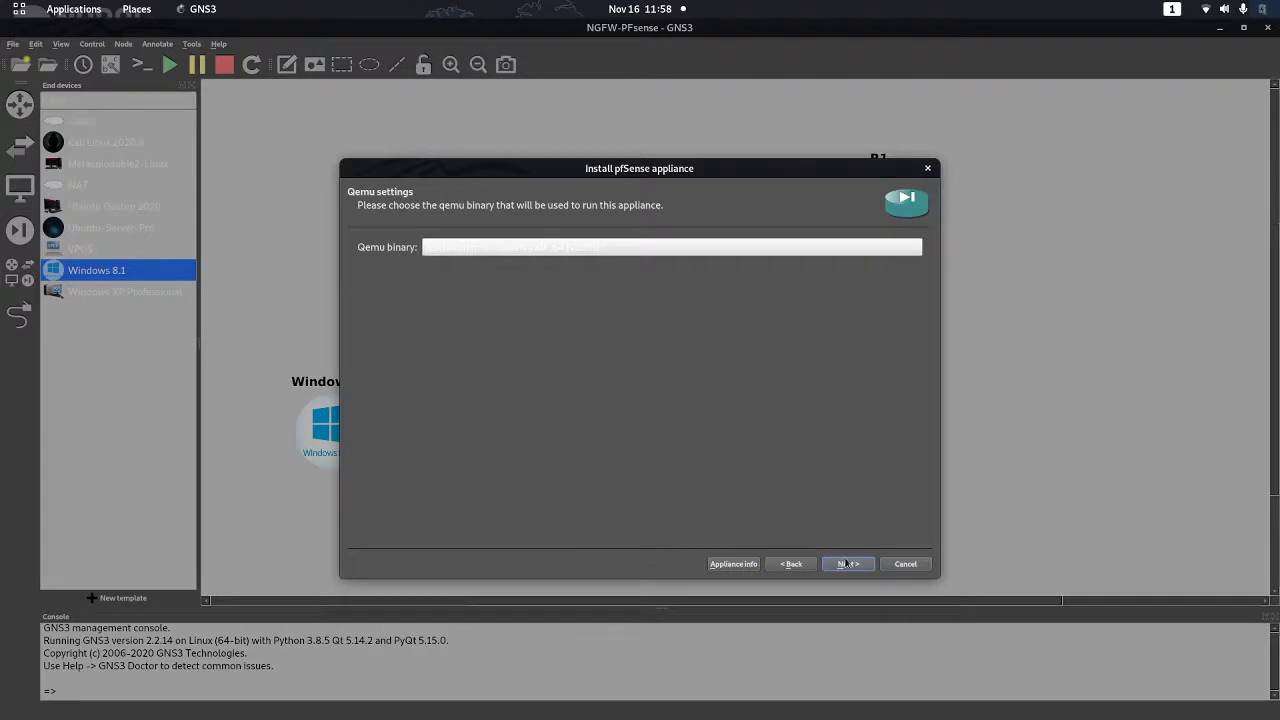
{"action": "left_click", "coordinate": [845, 564]}
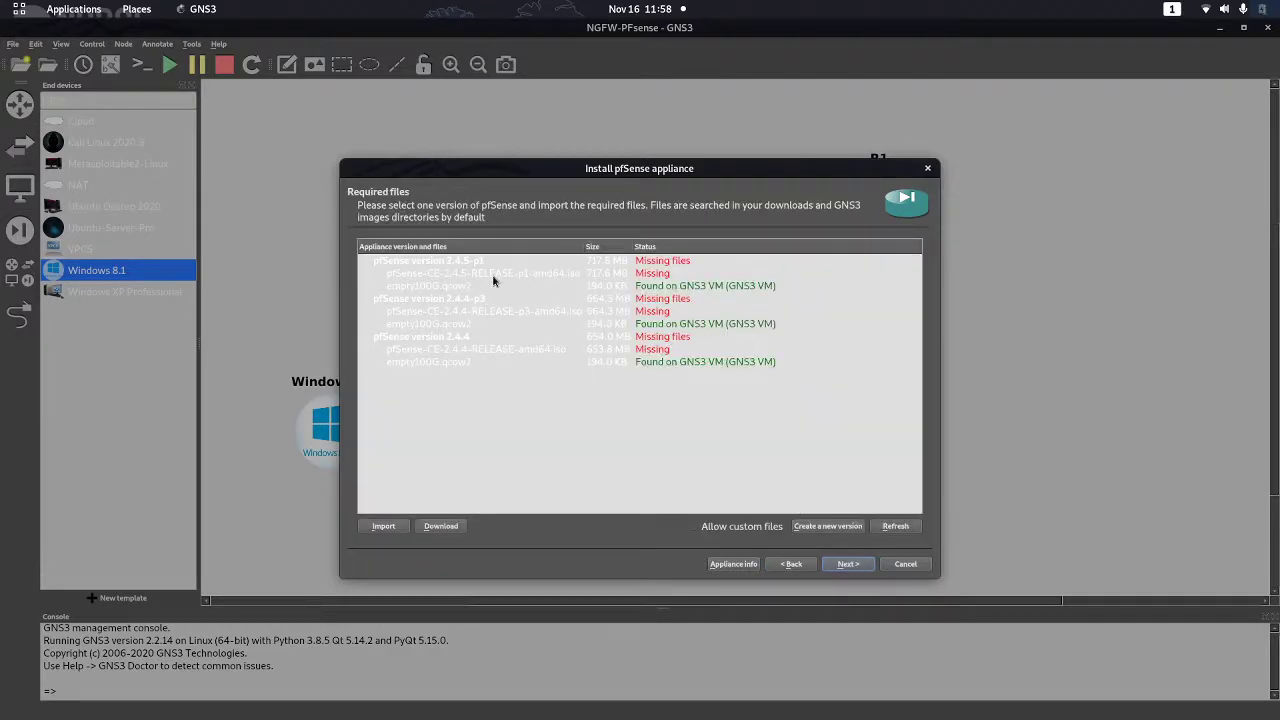
Allow custom files and import pfSense-CE-2.4.5-RELEASE-amd64.iso for version 2.4.5-p1, accepting the MD5 mismatch
{"action": "left_click", "coordinate": [694, 527]}
{"action": "key", "text": "Return"}
{"action": "left_click", "coordinate": [520, 275]}
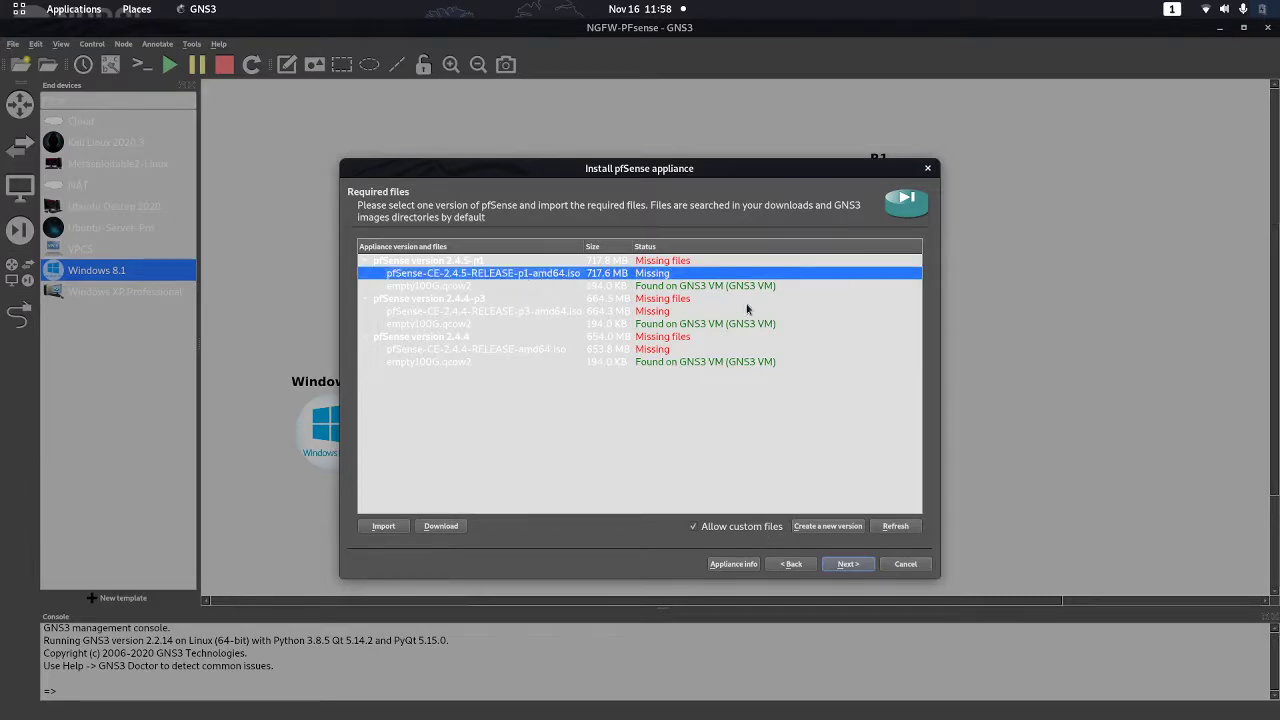
{"action": "left_click", "coordinate": [365, 525]}
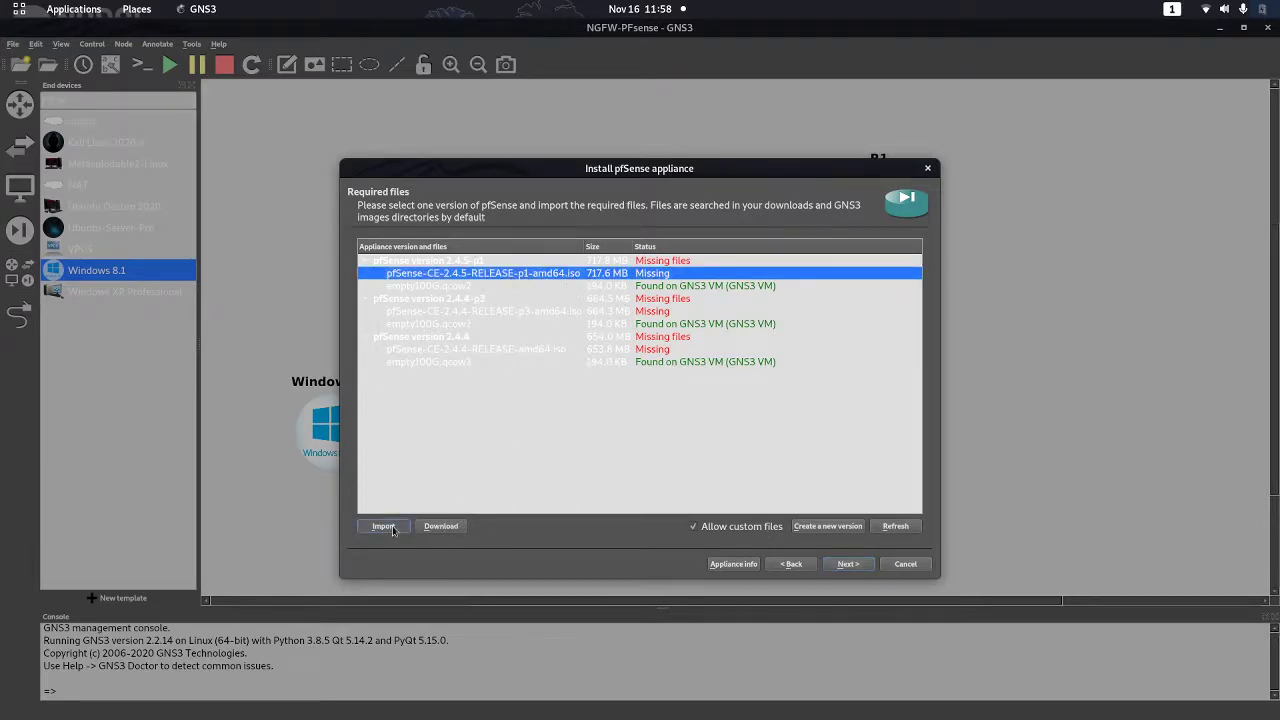
{"action": "left_click", "coordinate": [438, 248]}
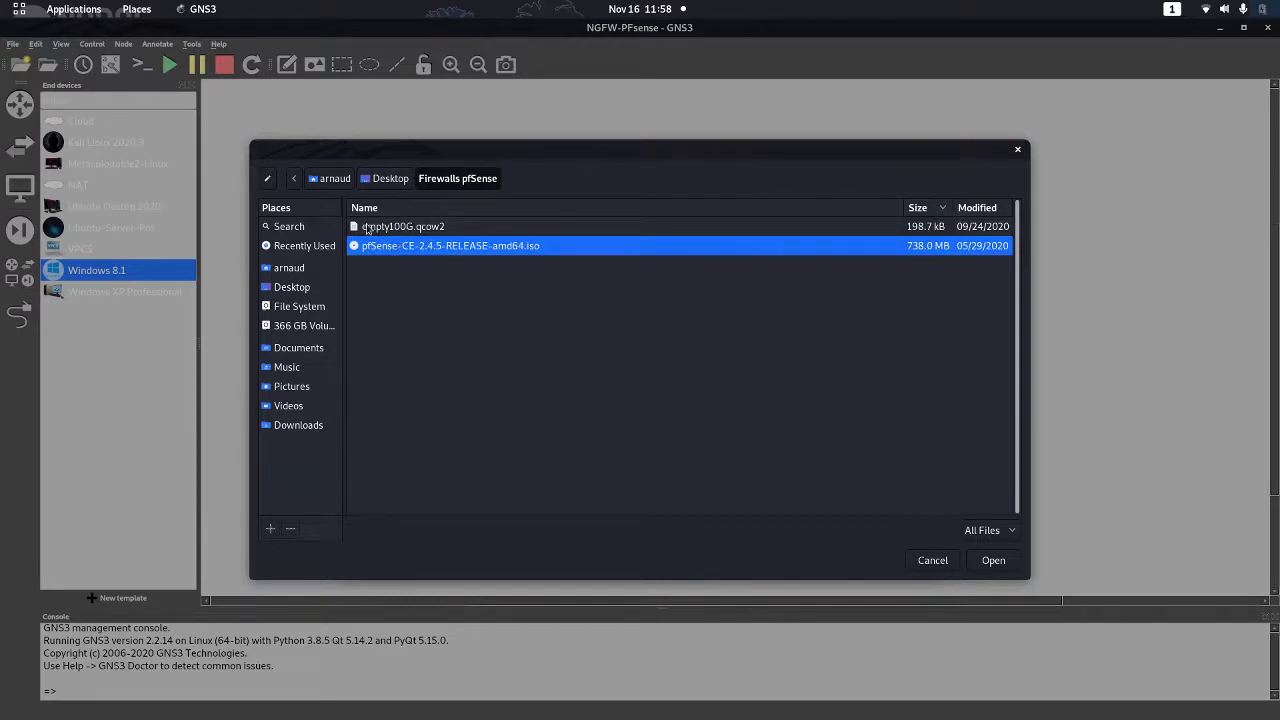
{"action": "left_click", "coordinate": [998, 562]}
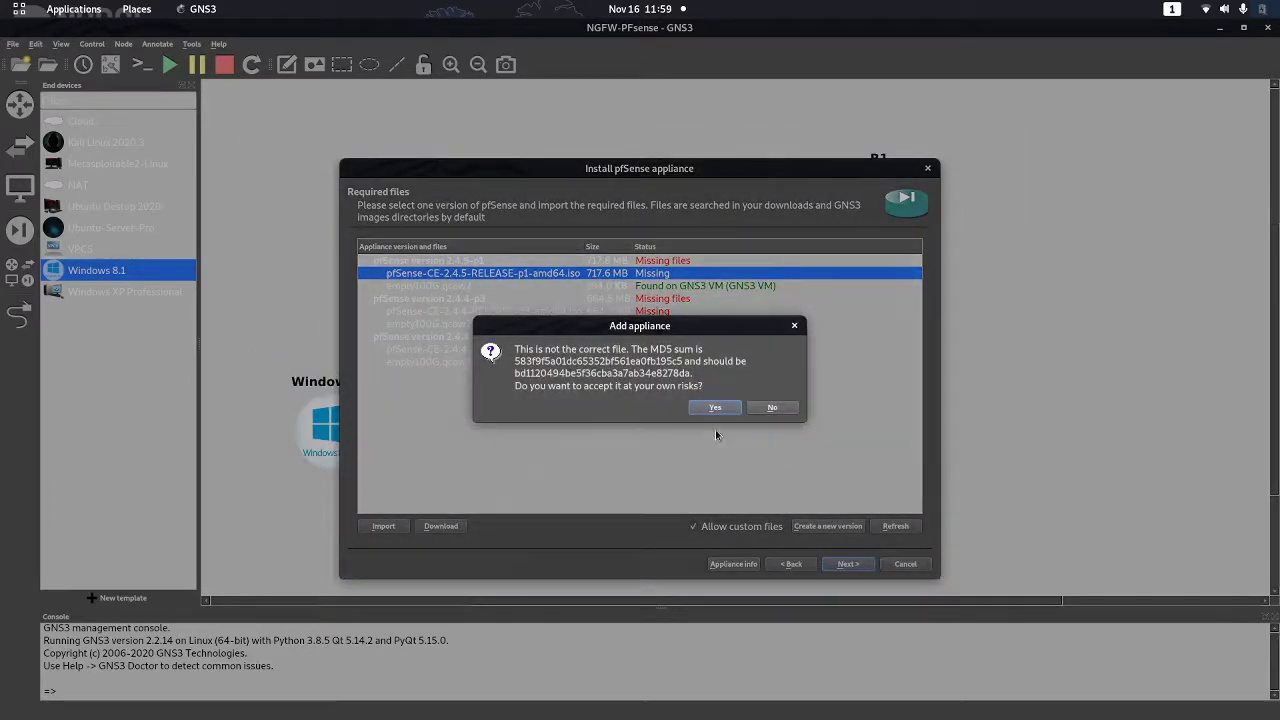
{"action": "left_click", "coordinate": [716, 408]}
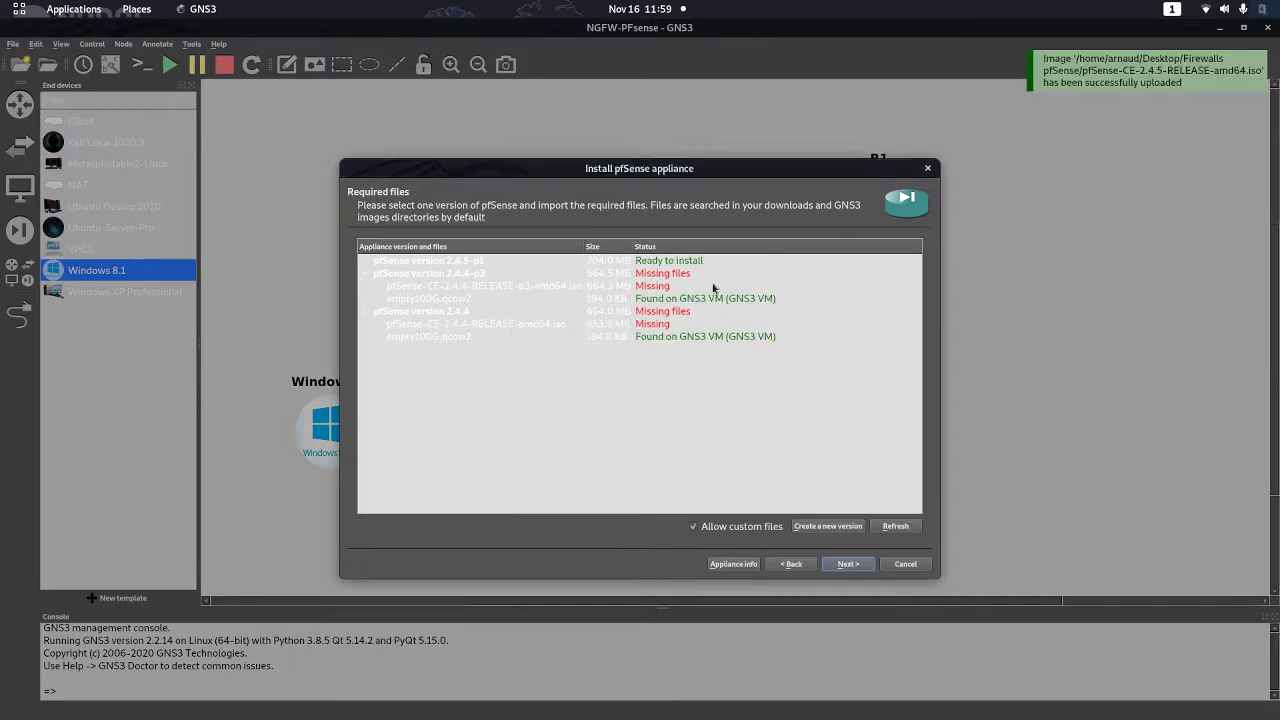
Install pfSense version 2.4.5-p1 with the imported ISO and finish the wizard
{"action": "left_click", "coordinate": [363, 263]}
{"action": "left_click", "coordinate": [432, 275]}
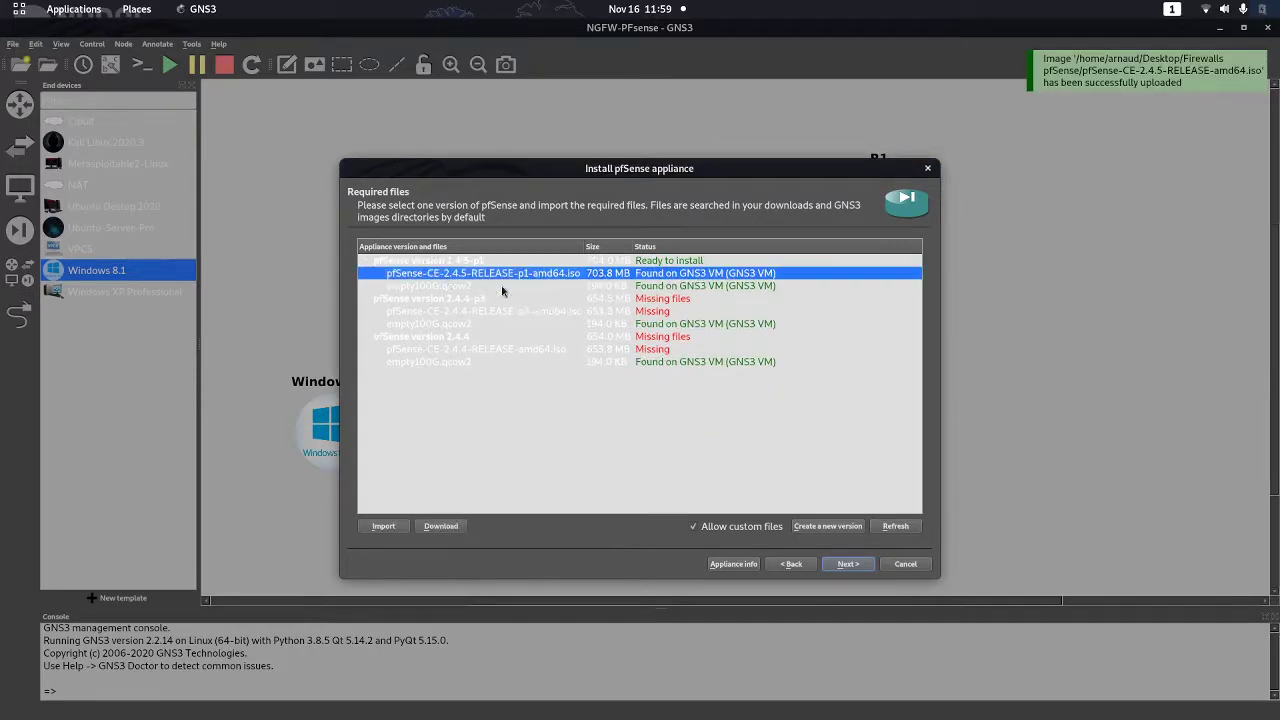
{"action": "left_click", "coordinate": [847, 566]}
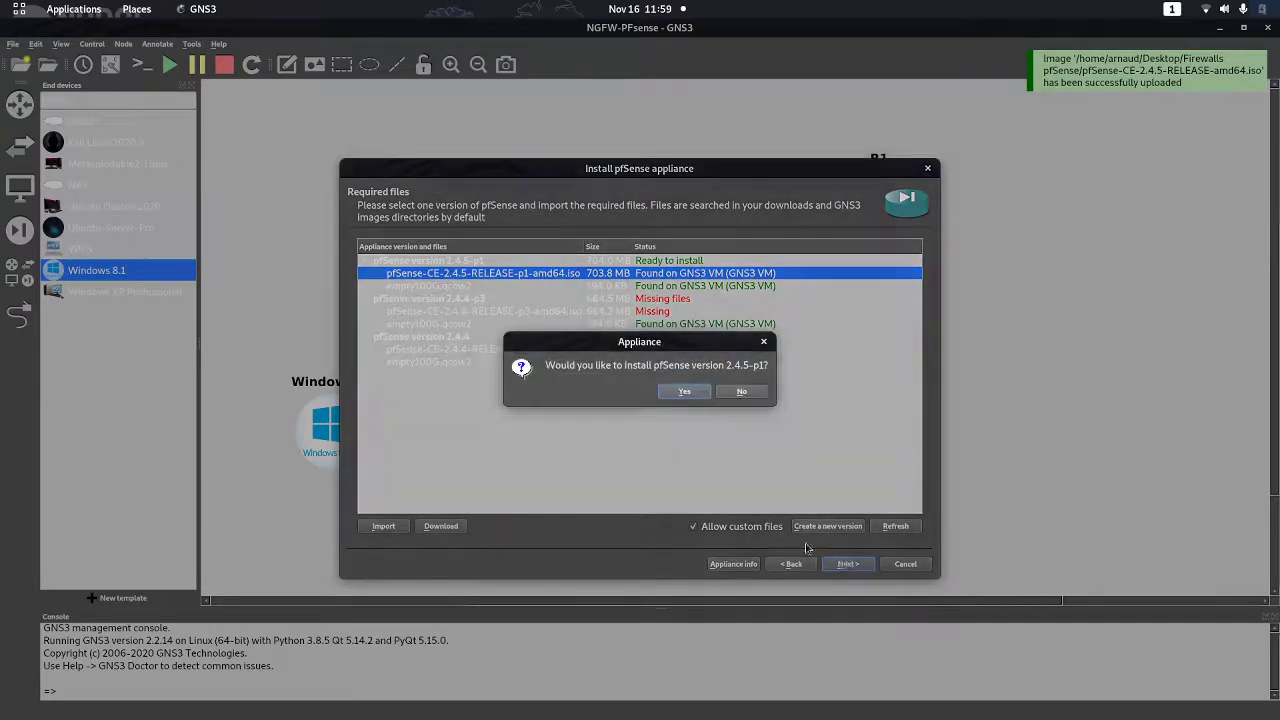
{"action": "left_click", "coordinate": [680, 391]}
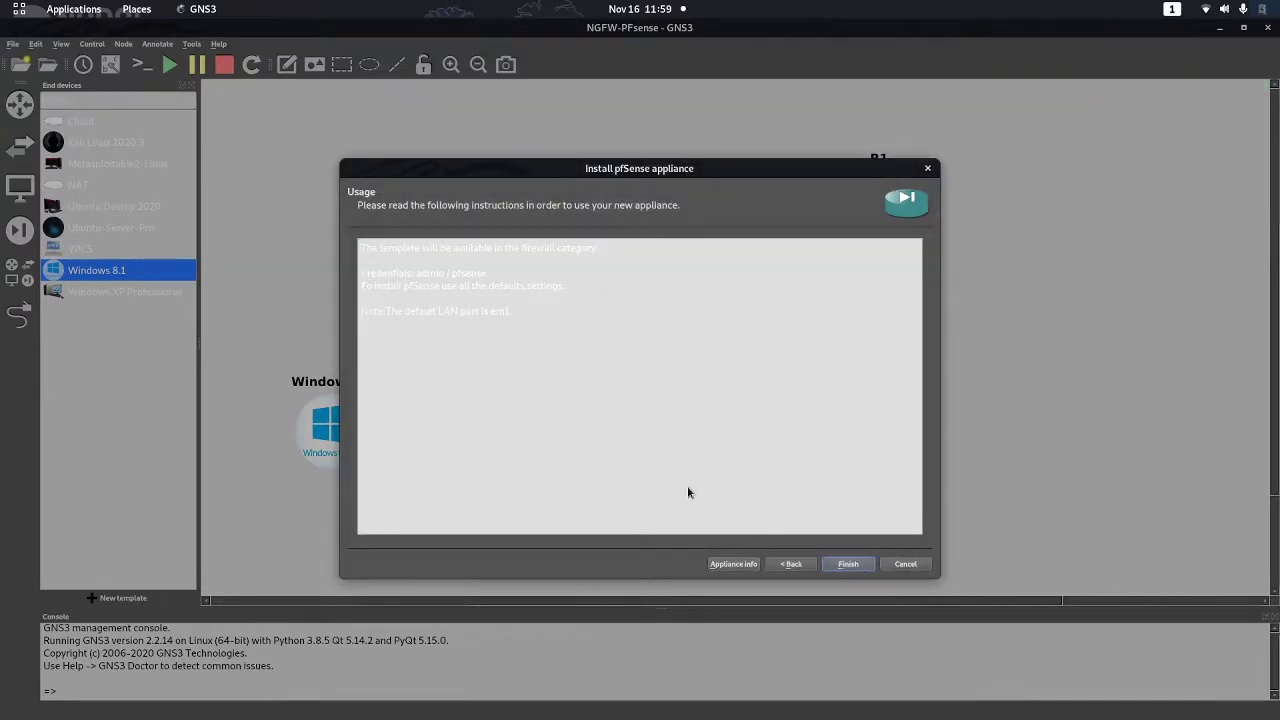
{"action": "left_click", "coordinate": [846, 566]}
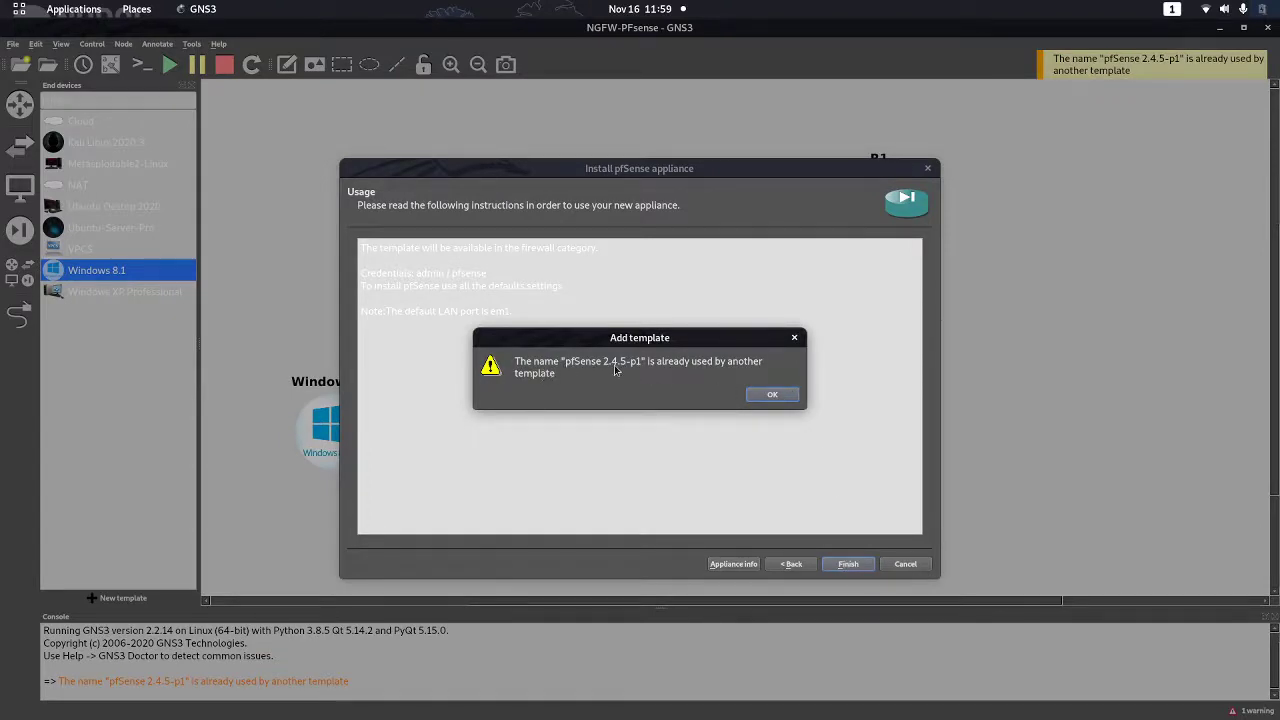
Resolve the name conflict by naming the template pfSense 2.4.5-p2
{"action": "left_click", "coordinate": [772, 395]}
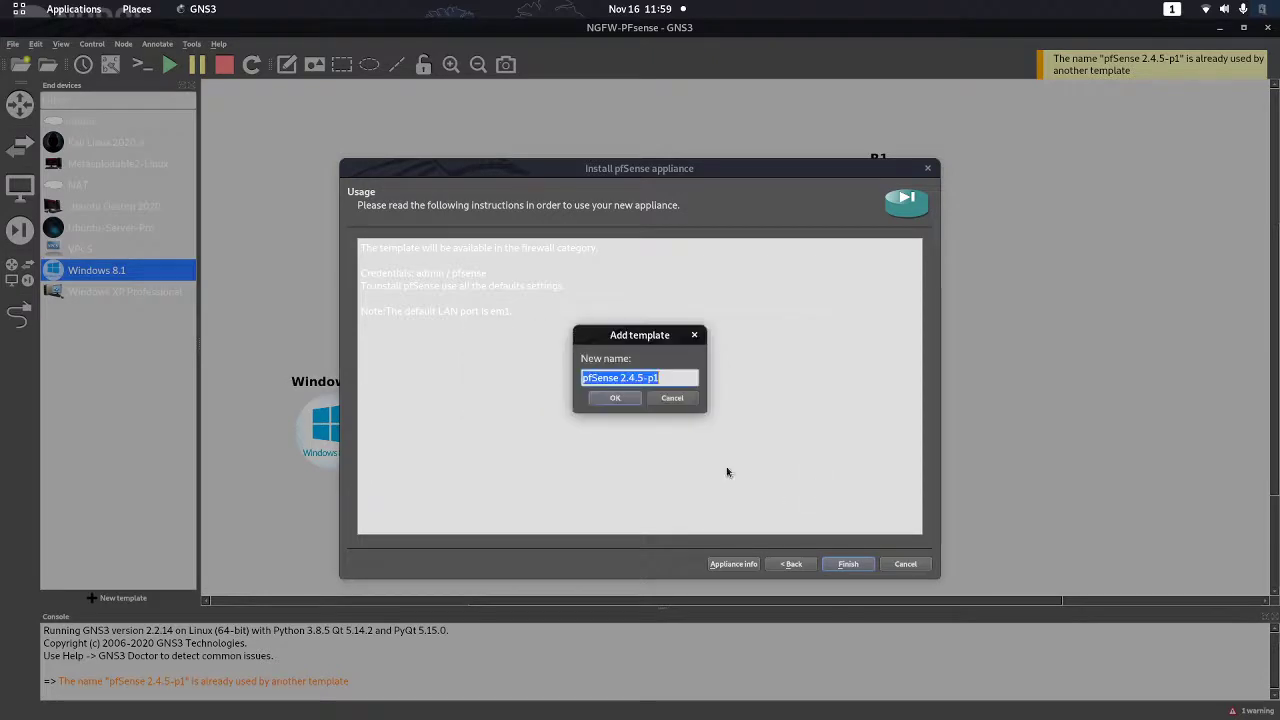
{"action": "left_click", "coordinate": [678, 378]}
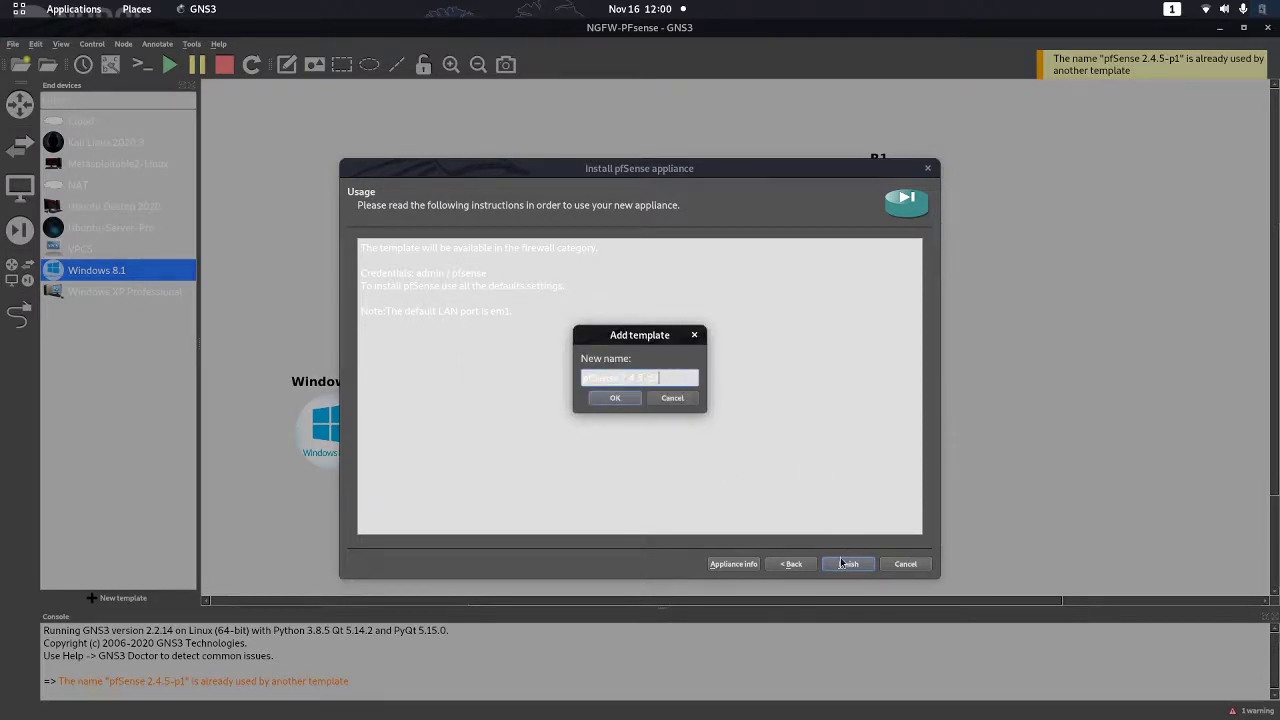
{"action": "left_click", "coordinate": [614, 401]}
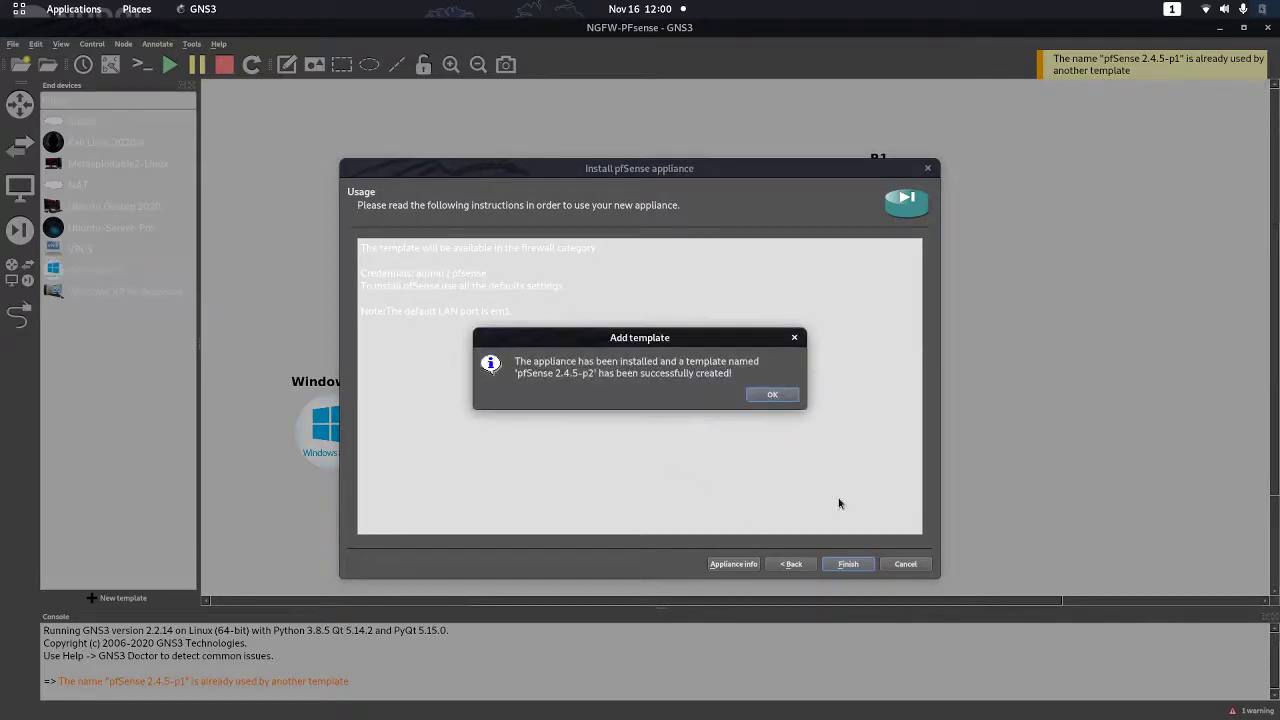
{"action": "left_click", "coordinate": [772, 395]}
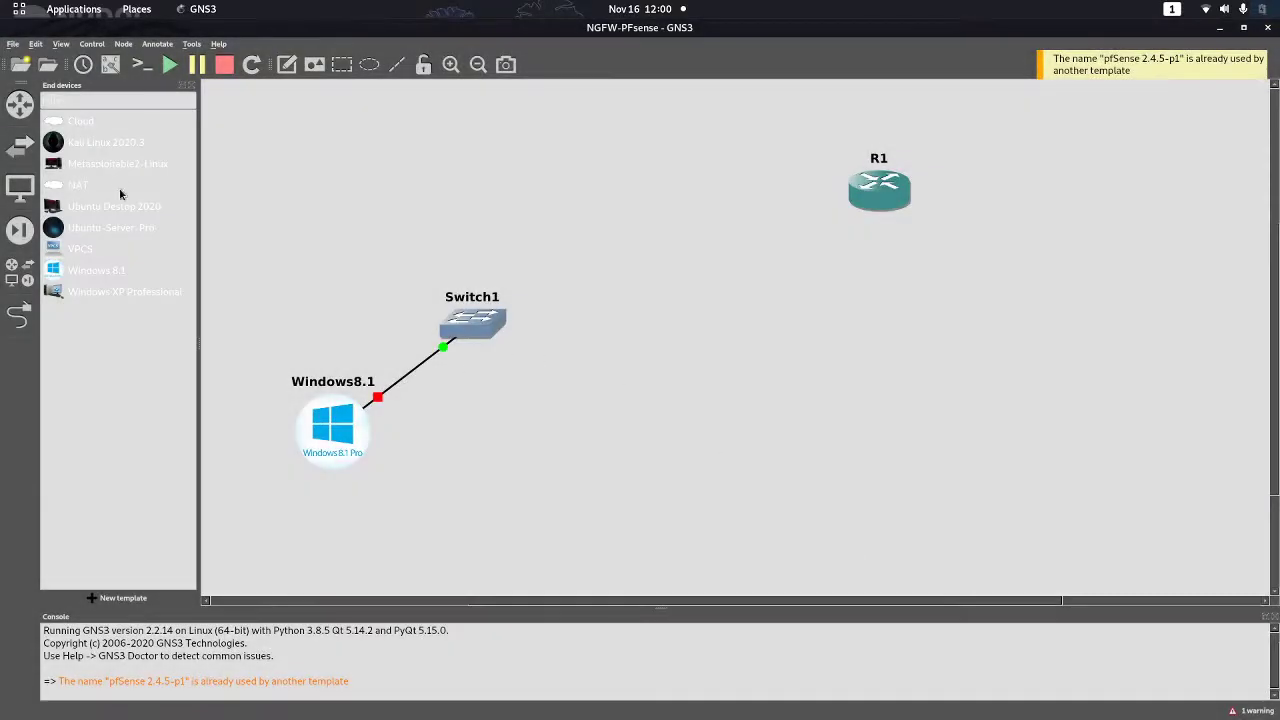
Drag a pfSense 2.4.5-p2 node from Security devices, rename it pfSense, and open its configuration
{"action": "left_click", "coordinate": [19, 229]}
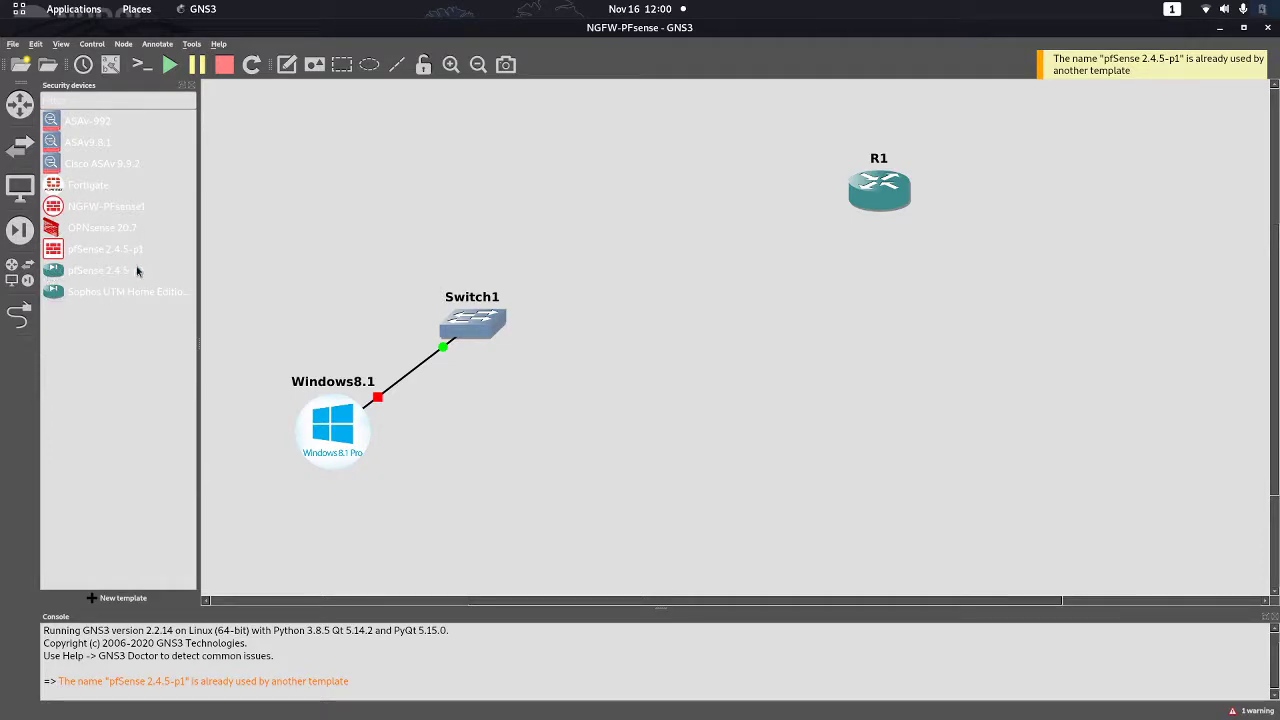
{"action": "left_click_drag", "start_coordinate": [47, 277], "coordinate": [675, 266]}
{"action": "double_click", "coordinate": [718, 229]}
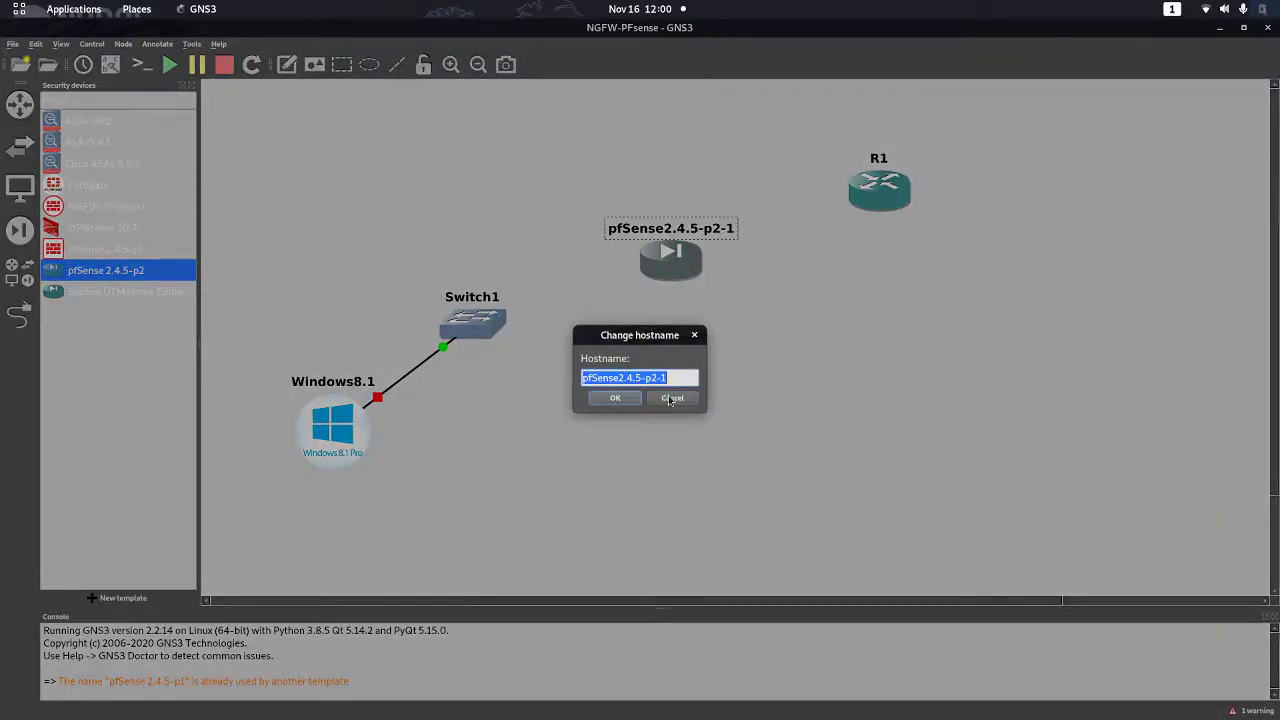
{"action": "key", "text": "End"}
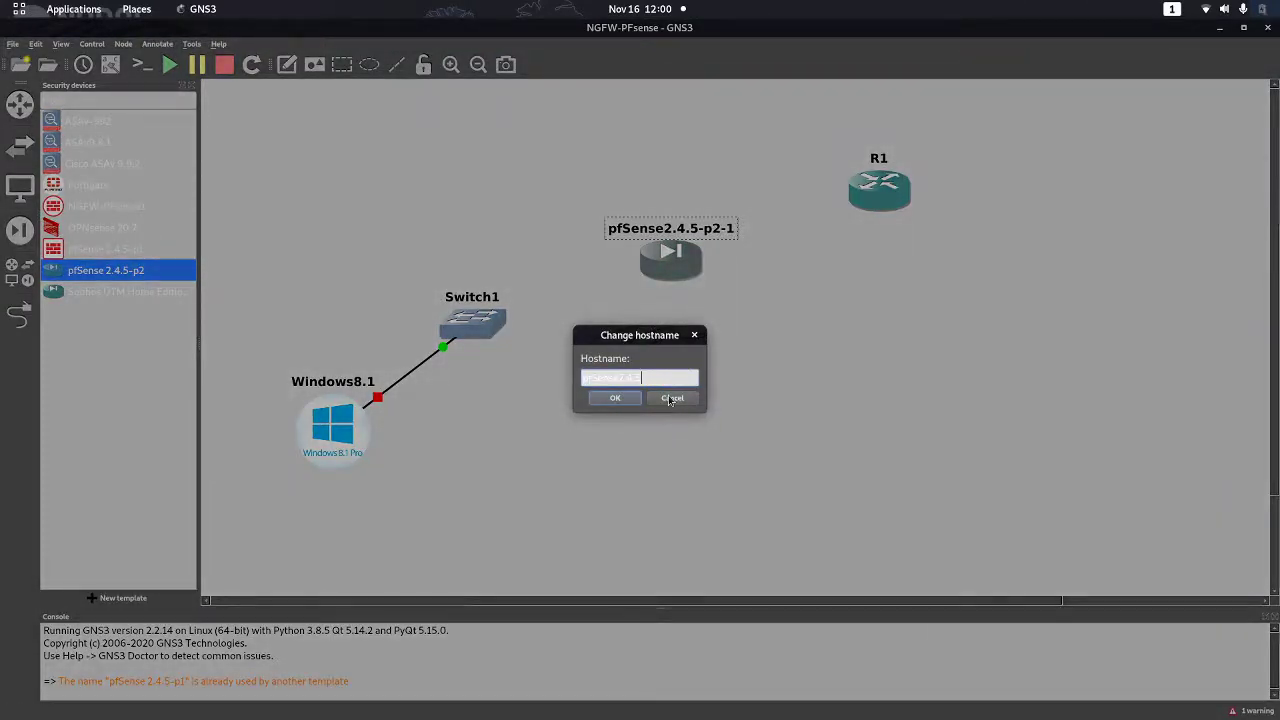
{"action": "left_click", "coordinate": [636, 398]}
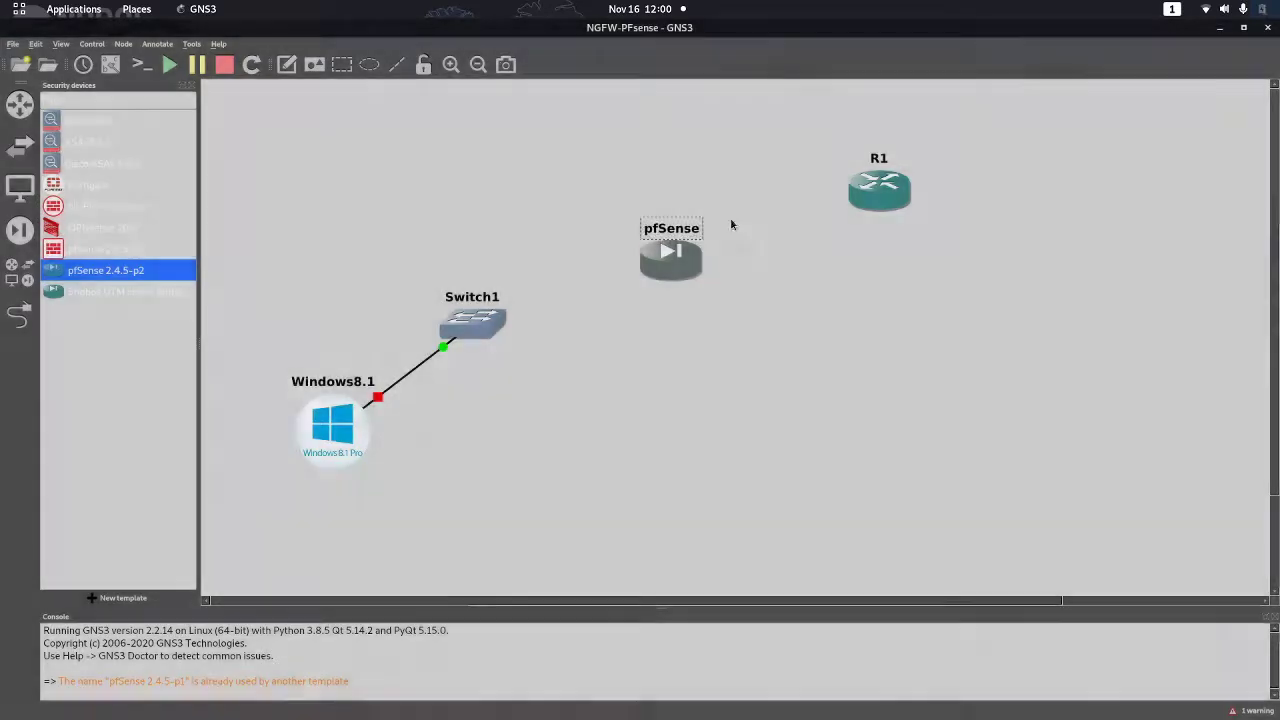
{"action": "right_click", "coordinate": [672, 244]}
{"action": "left_click", "coordinate": [712, 262]}
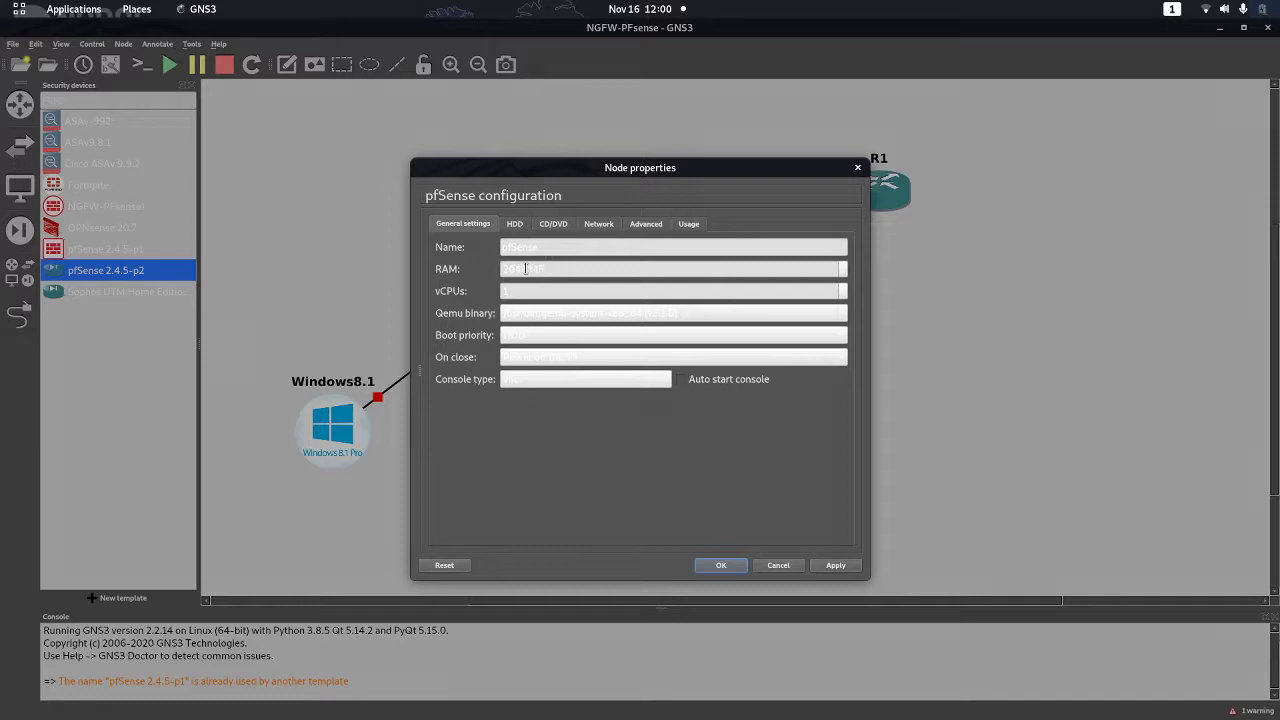
Lower the pfSense node's RAM from 2048 MB to 512 MB and apply the settings
{"action": "left_click_drag", "start_coordinate": [525, 269], "coordinate": [491, 285]}
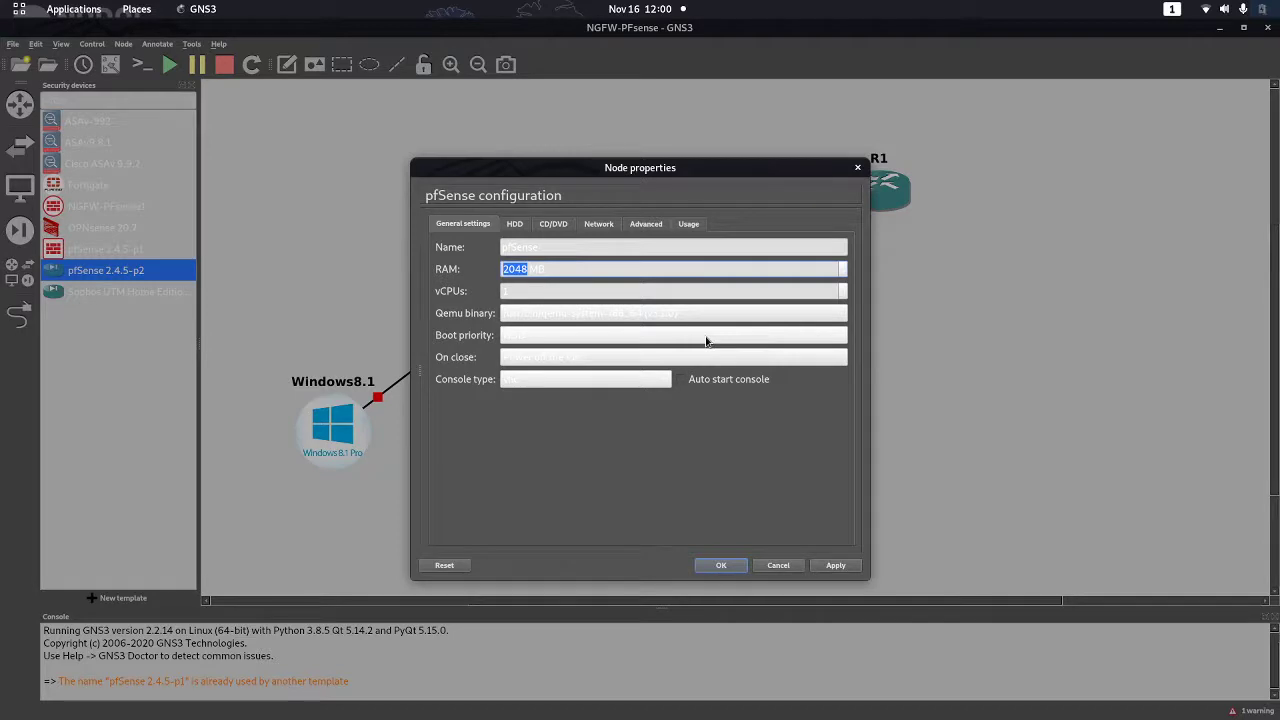
{"action": "type", "text": "1"}
{"action": "left_click", "coordinate": [601, 226]}
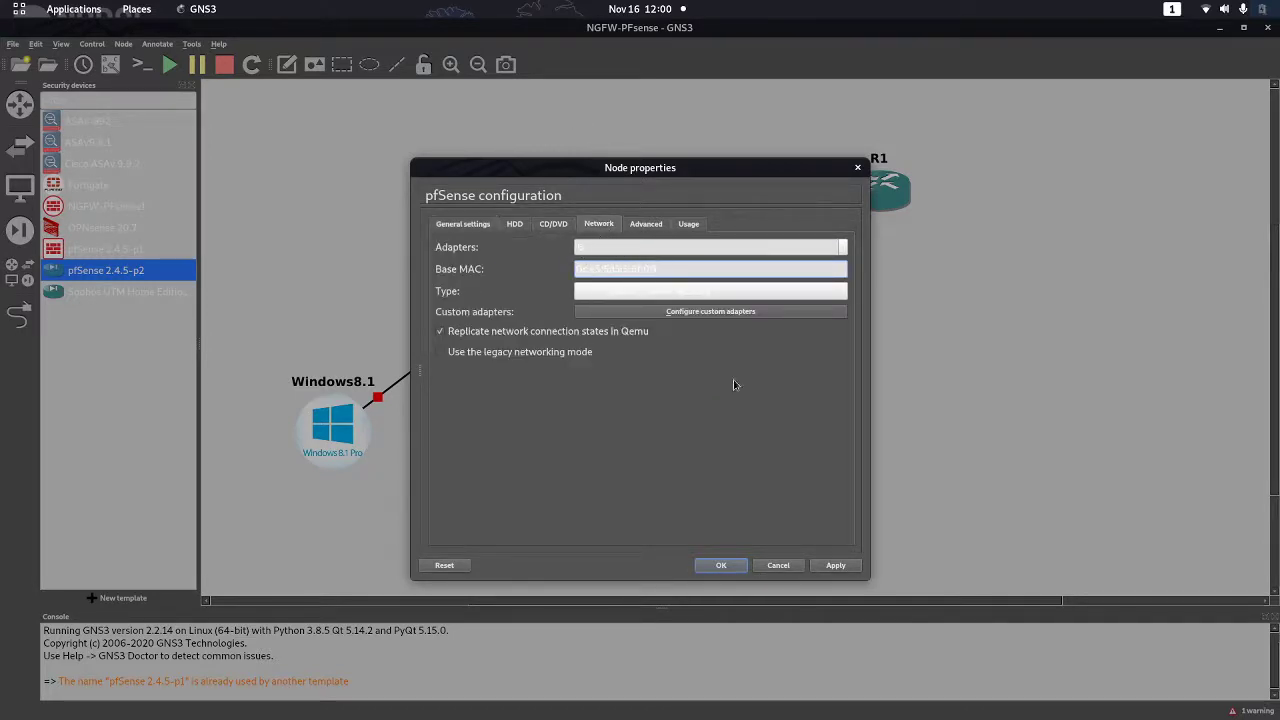
{"action": "left_click", "coordinate": [836, 566]}
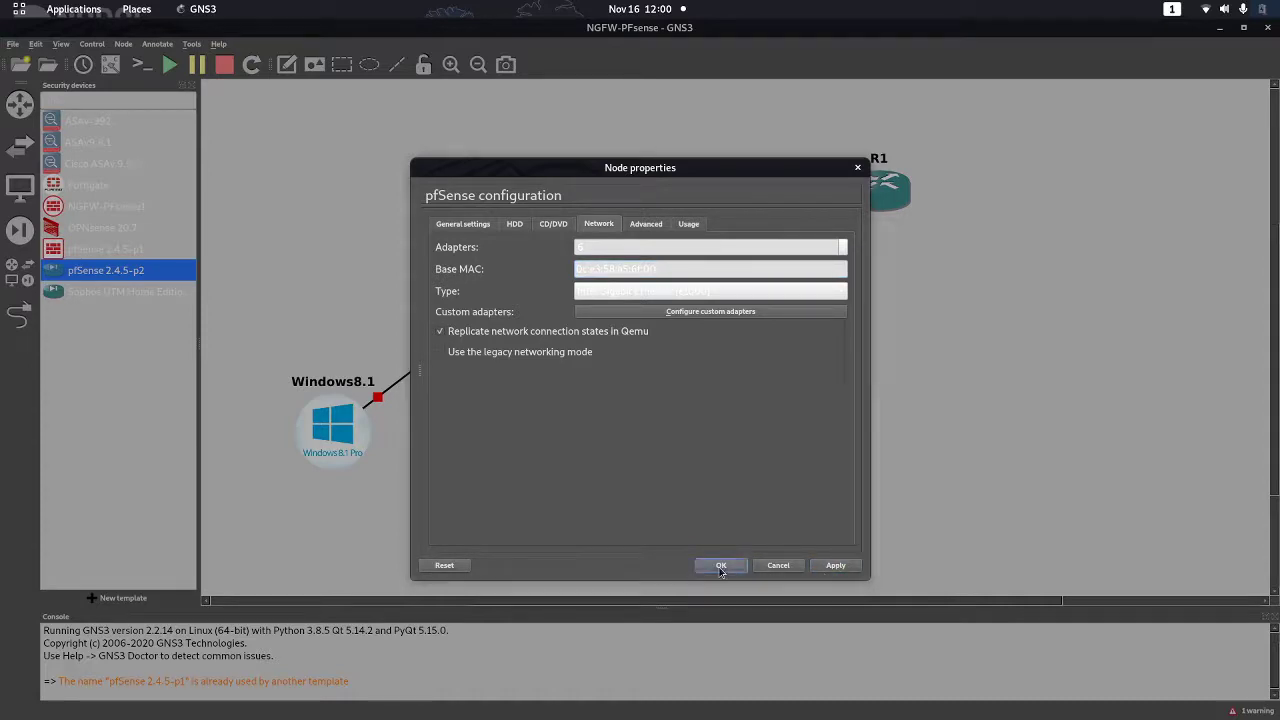
{"action": "left_click", "coordinate": [721, 565]}
{"action": "right_click", "coordinate": [675, 262]}
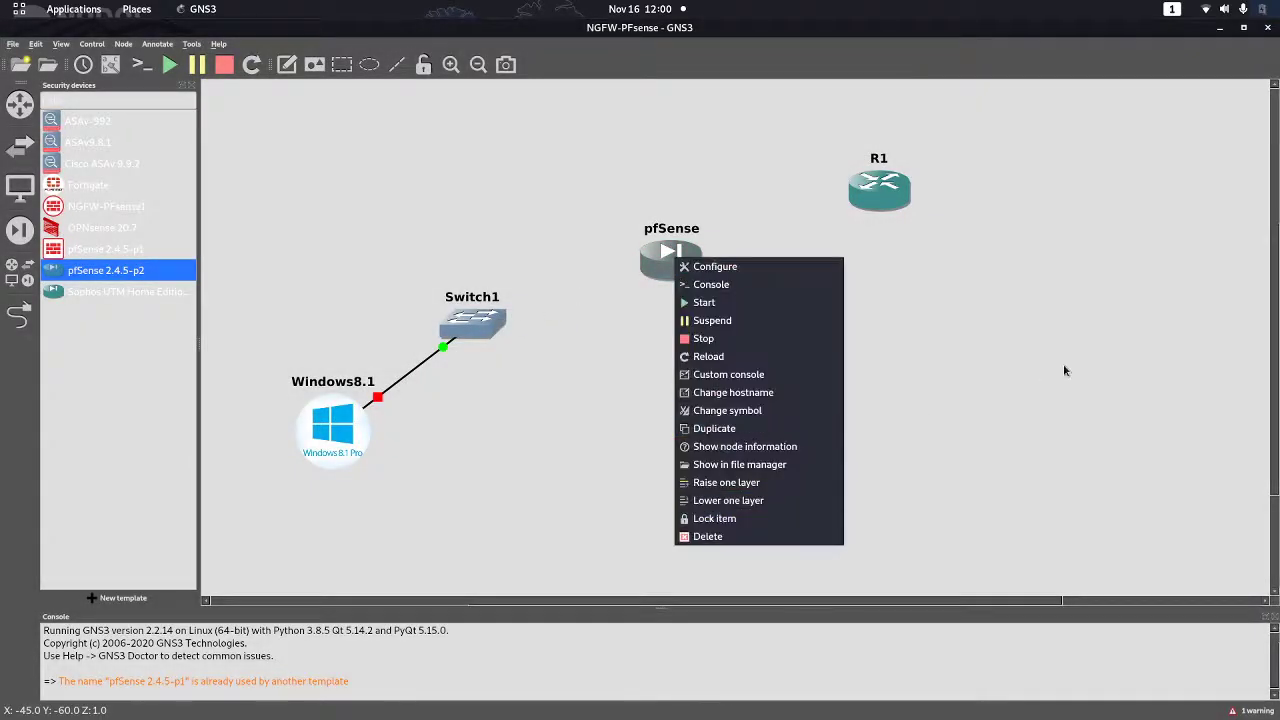
{"action": "left_click", "coordinate": [1063, 363]}
{"action": "right_click", "coordinate": [675, 258]}
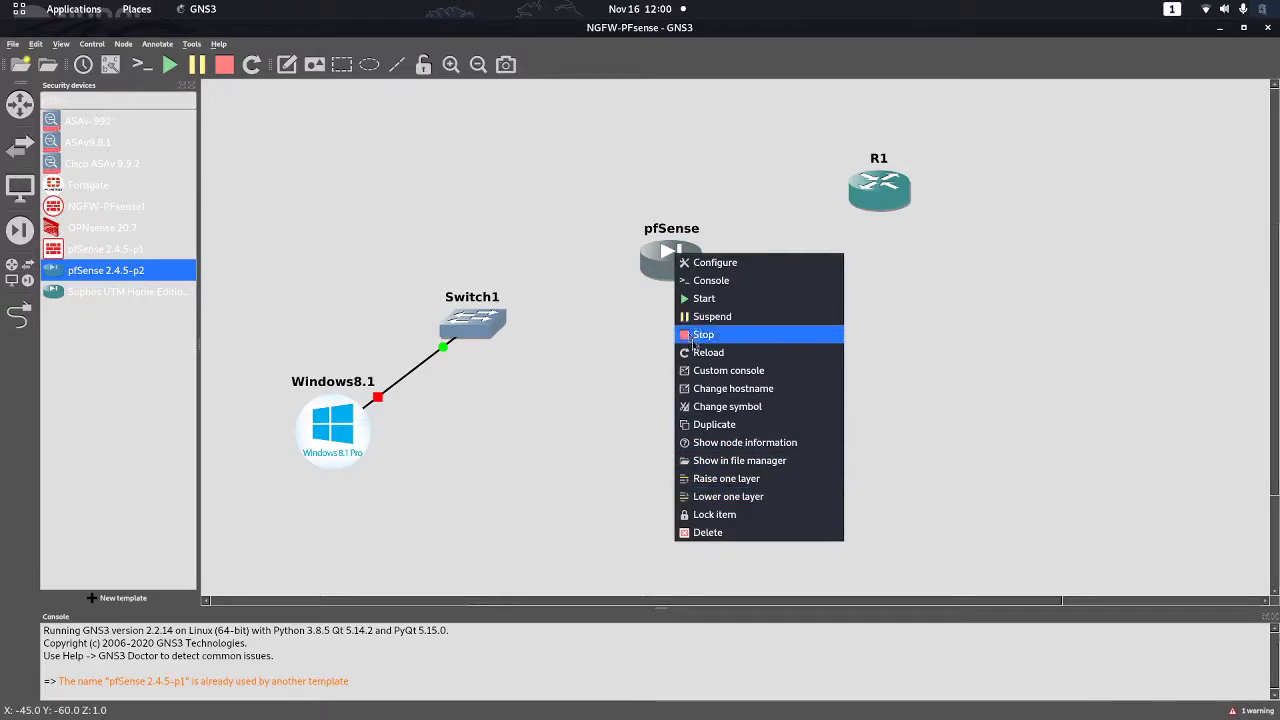
Change the pfSense node's symbol to the gray square firewall from the Affinity-square-gray set
{"action": "left_click", "coordinate": [745, 407]}
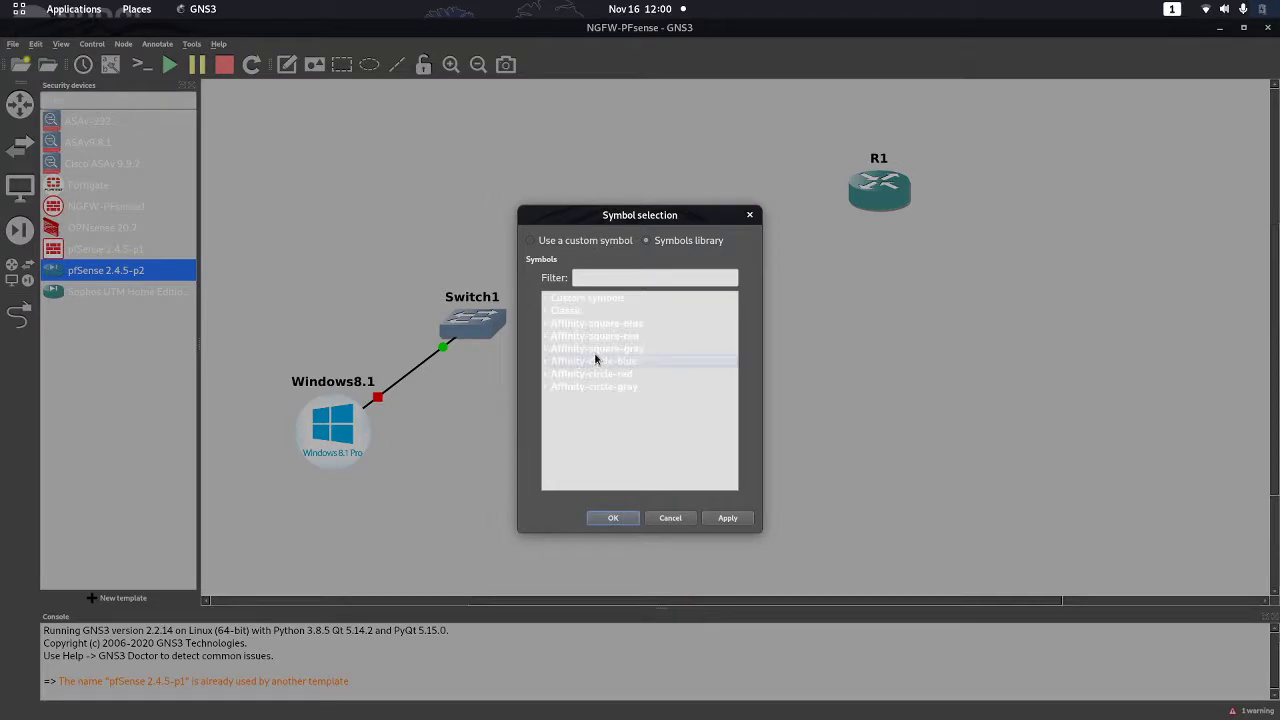
{"action": "double_click", "coordinate": [593, 349]}
{"action": "scroll", "coordinate": [600, 424], "scroll_direction": "down", "scroll_amount": 1}
{"action": "scroll", "coordinate": [600, 424], "scroll_direction": "down", "scroll_amount": 8}
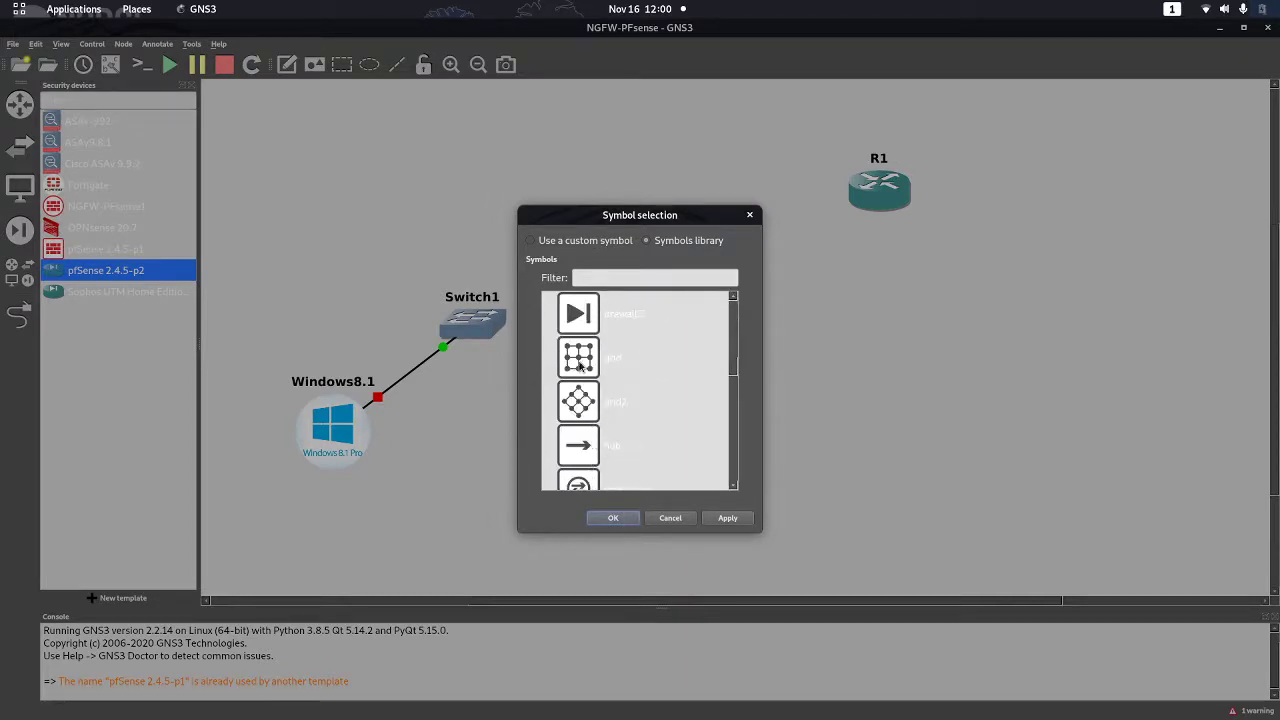
{"action": "scroll", "coordinate": [585, 398], "scroll_direction": "down", "scroll_amount": 5}
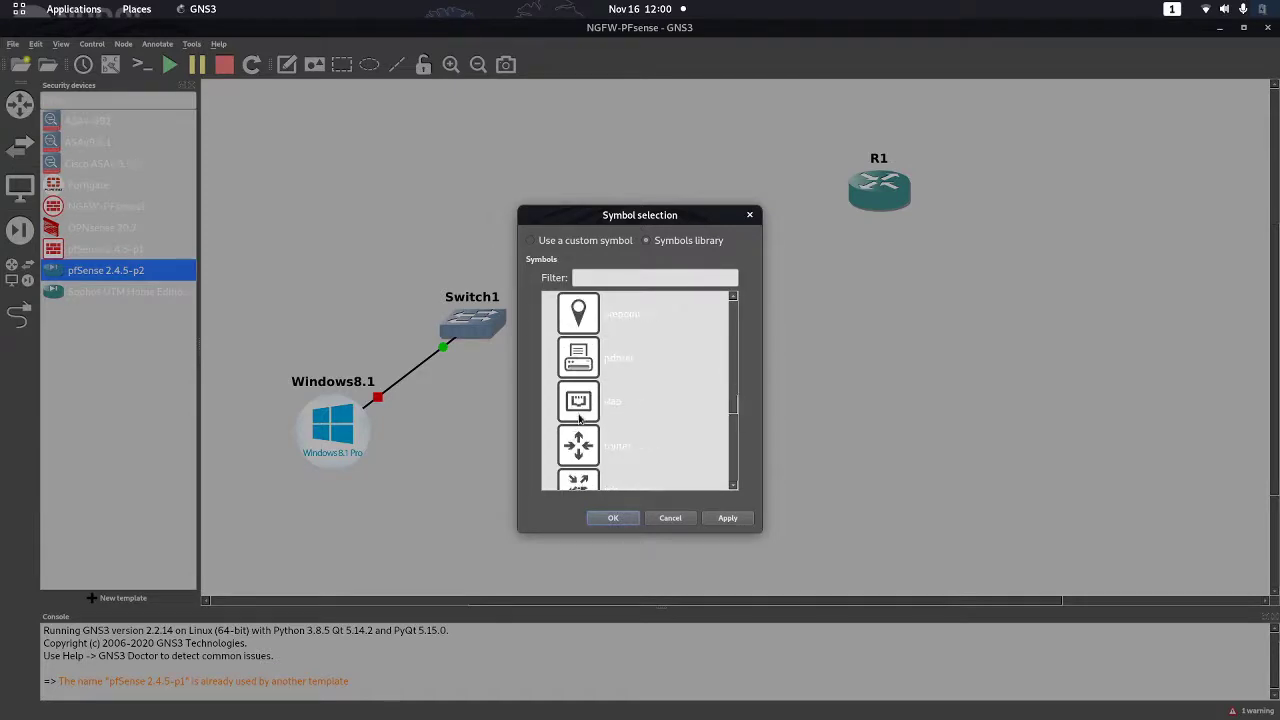
{"action": "scroll", "coordinate": [579, 420], "scroll_direction": "up", "scroll_amount": 5}
{"action": "scroll", "coordinate": [579, 420], "scroll_direction": "down", "scroll_amount": 5}
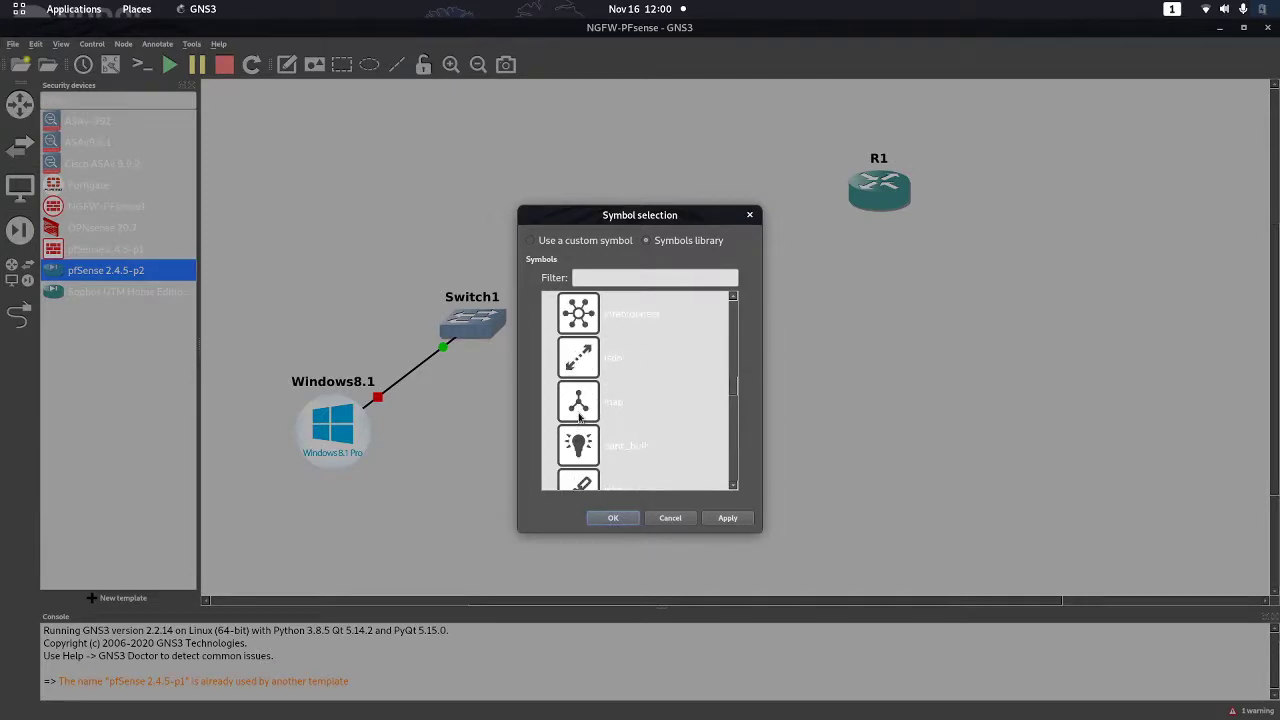
{"action": "left_click_drag", "start_coordinate": [735, 415], "coordinate": [737, 362]}
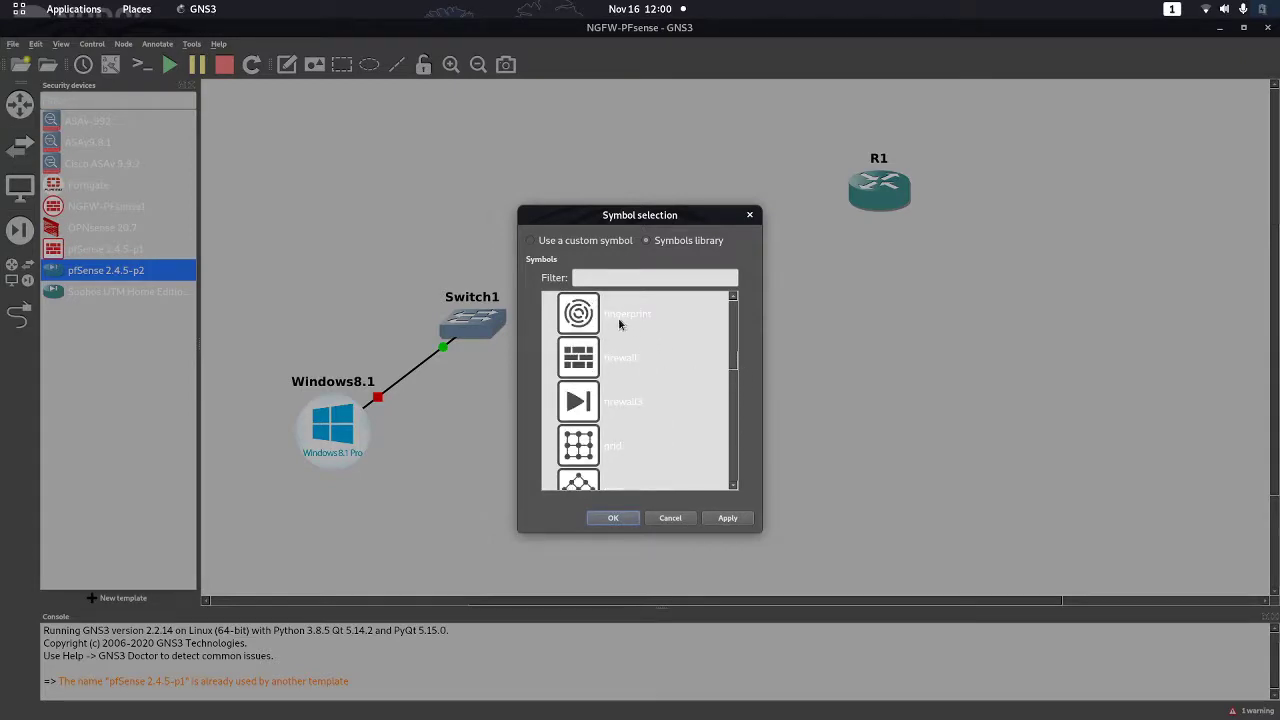
{"action": "left_click", "coordinate": [627, 366]}
{"action": "left_click", "coordinate": [613, 518]}
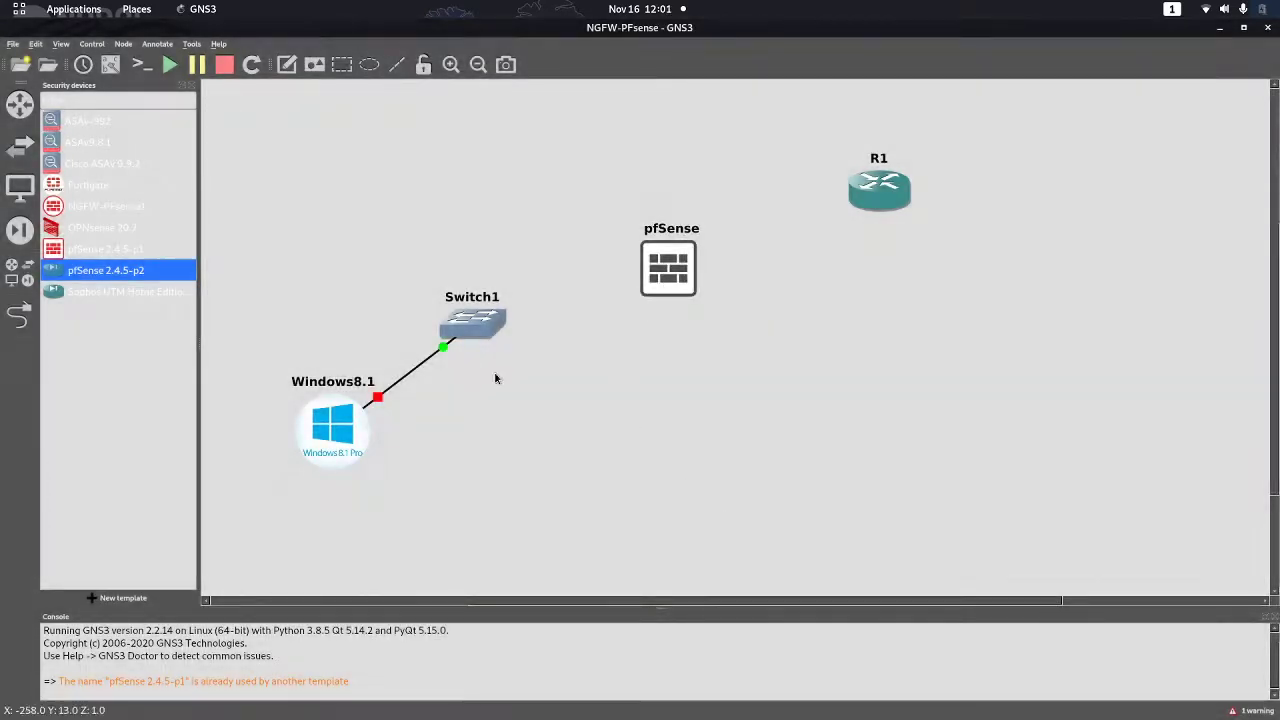
Link Switch1 Ethernet1 to pfSense em1, and pfSense em0 to R1 FastEthernet0/0
{"action": "left_click", "coordinate": [20, 315]}
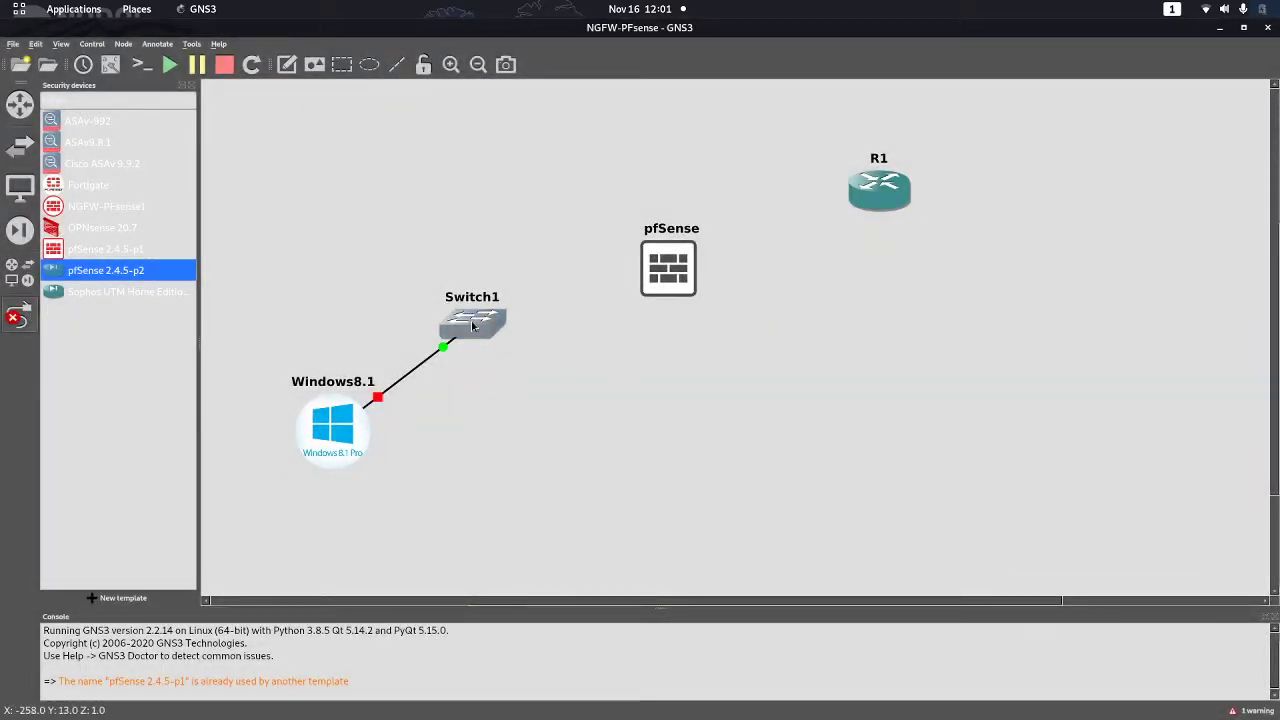
{"action": "left_click", "coordinate": [471, 320]}
{"action": "left_click", "coordinate": [519, 355]}
{"action": "left_click", "coordinate": [668, 273]}
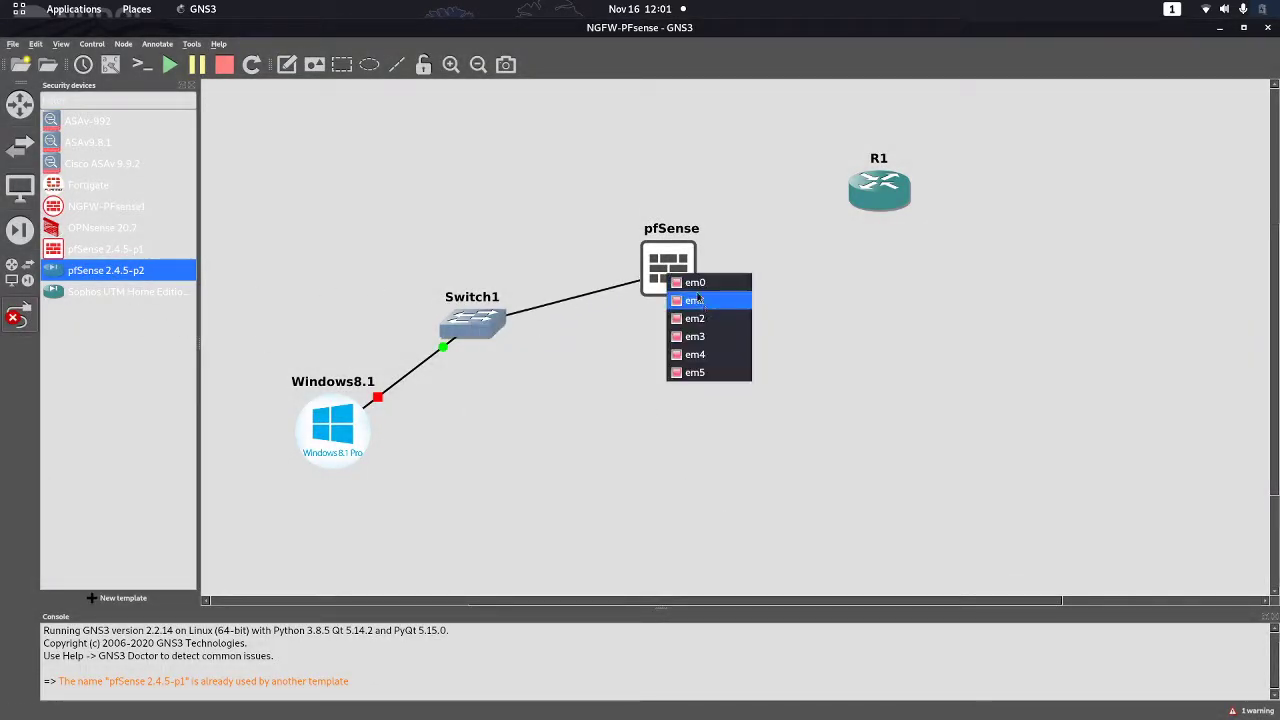
{"action": "left_click", "coordinate": [697, 305]}
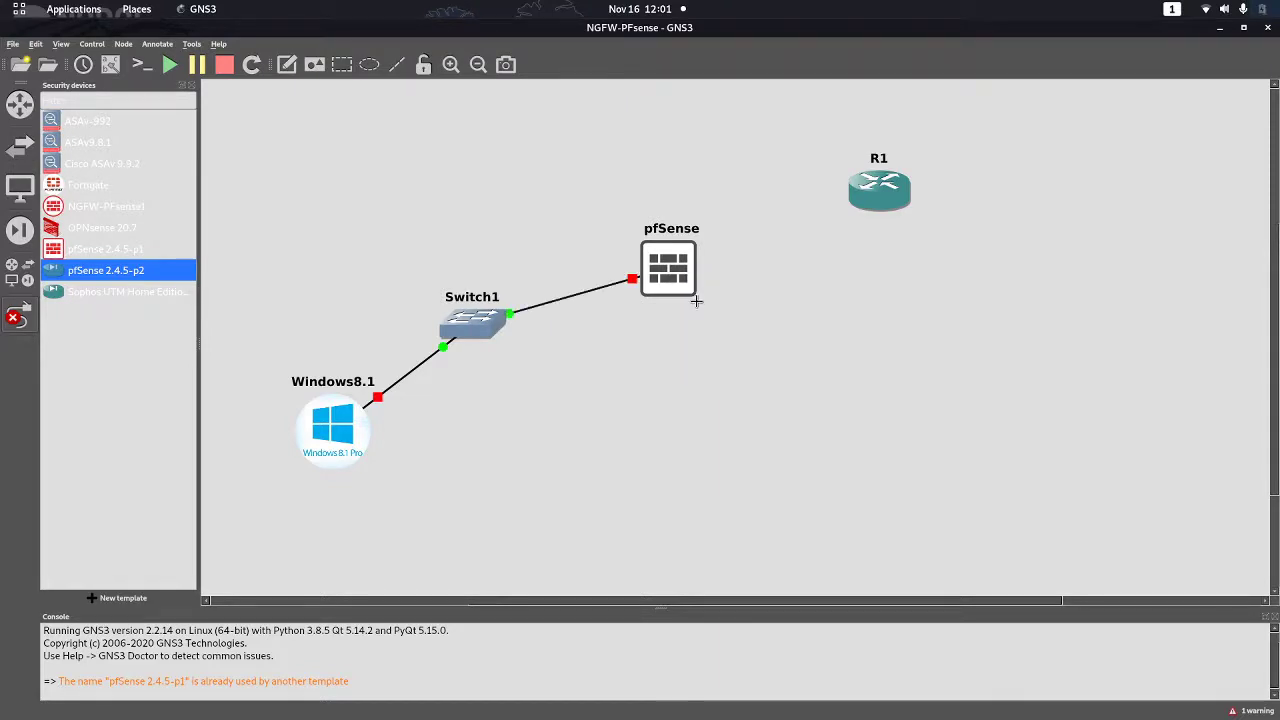
{"action": "left_click", "coordinate": [687, 274]}
{"action": "left_click", "coordinate": [699, 283]}
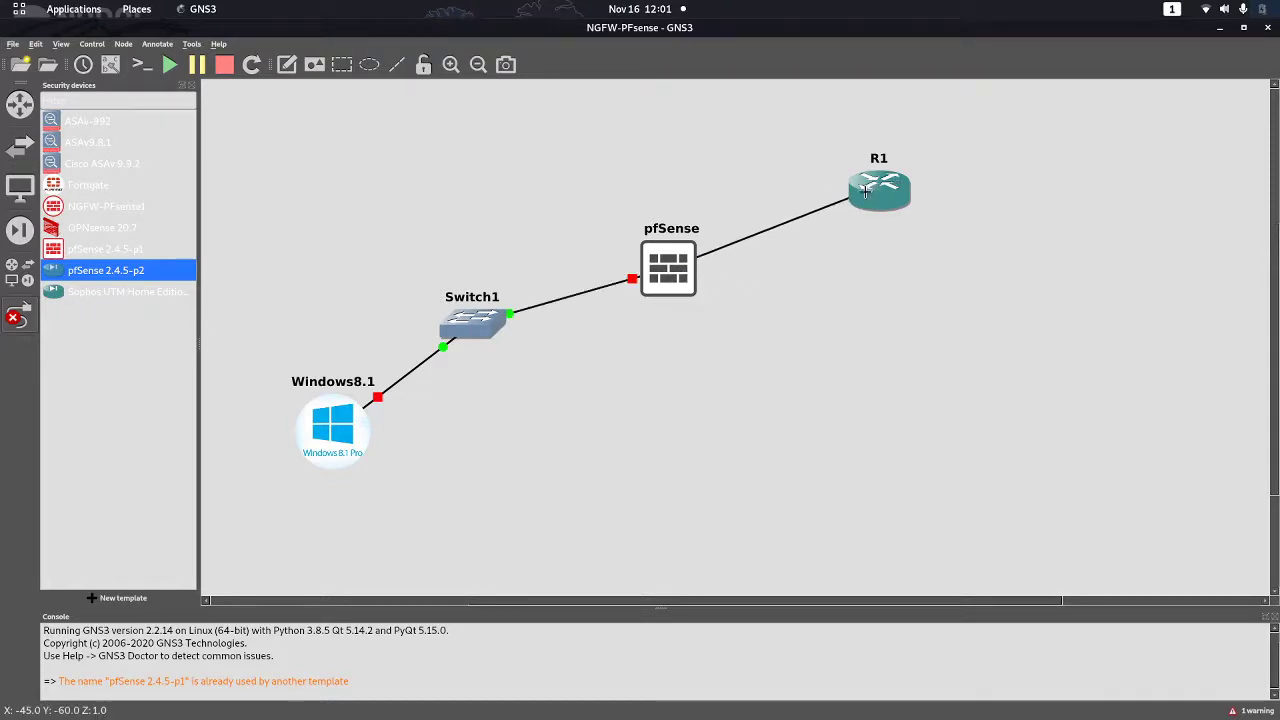
{"action": "left_click", "coordinate": [866, 192]}
{"action": "left_click", "coordinate": [880, 203]}
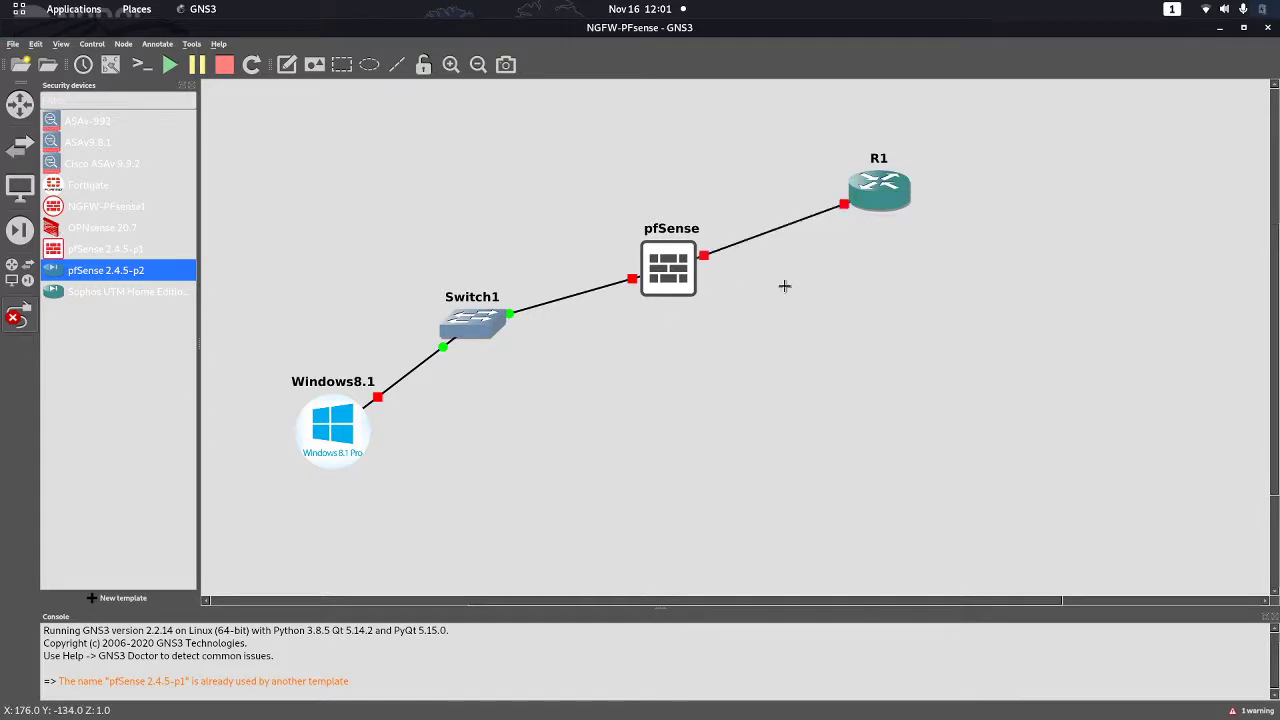
{"action": "left_click", "coordinate": [18, 316]}
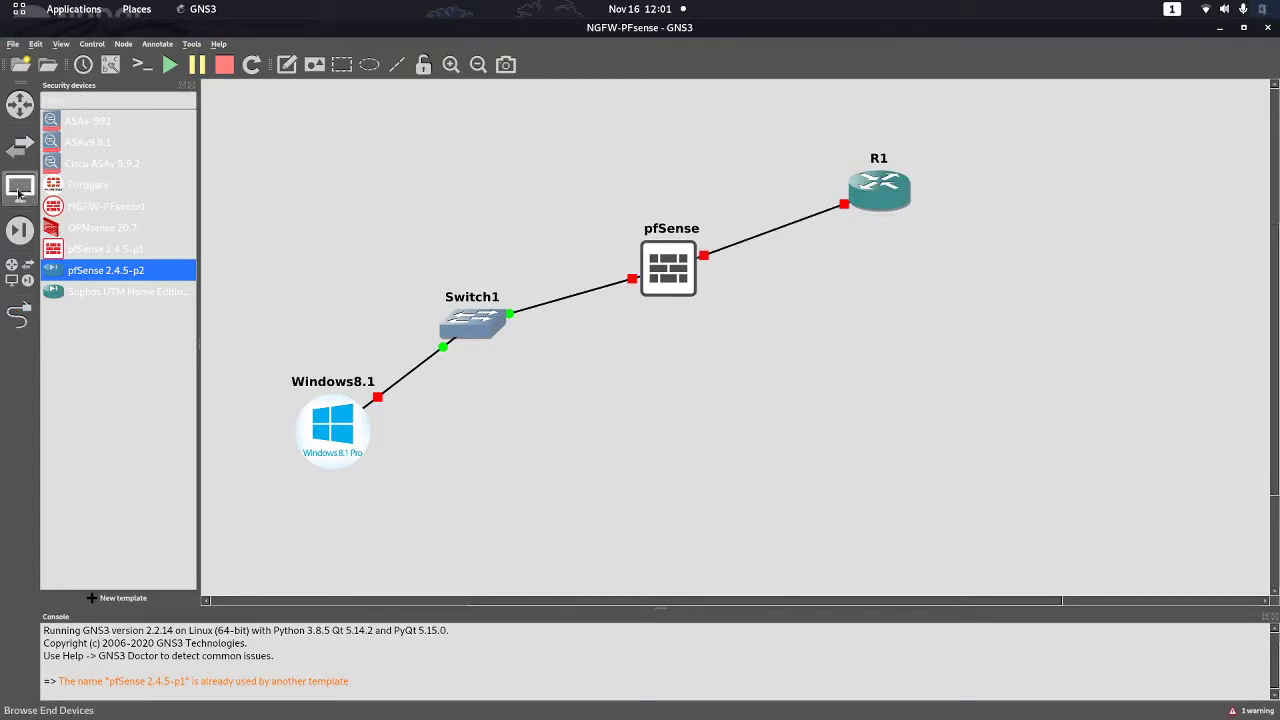
Add a NAT cloud from End devices, rename it Internet, and move Windows8.1 down-left
{"action": "left_click", "coordinate": [22, 188]}
{"action": "left_click_drag", "start_coordinate": [57, 188], "coordinate": [1160, 160]}
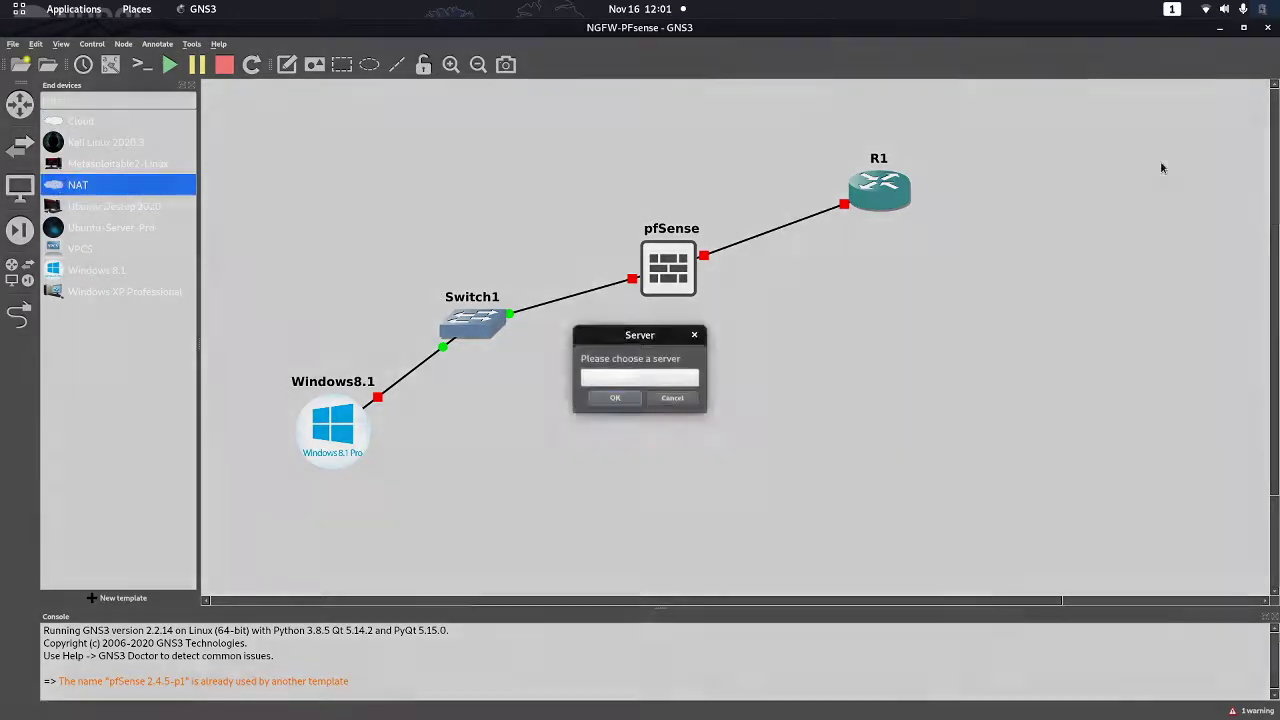
{"action": "left_click", "coordinate": [616, 400]}
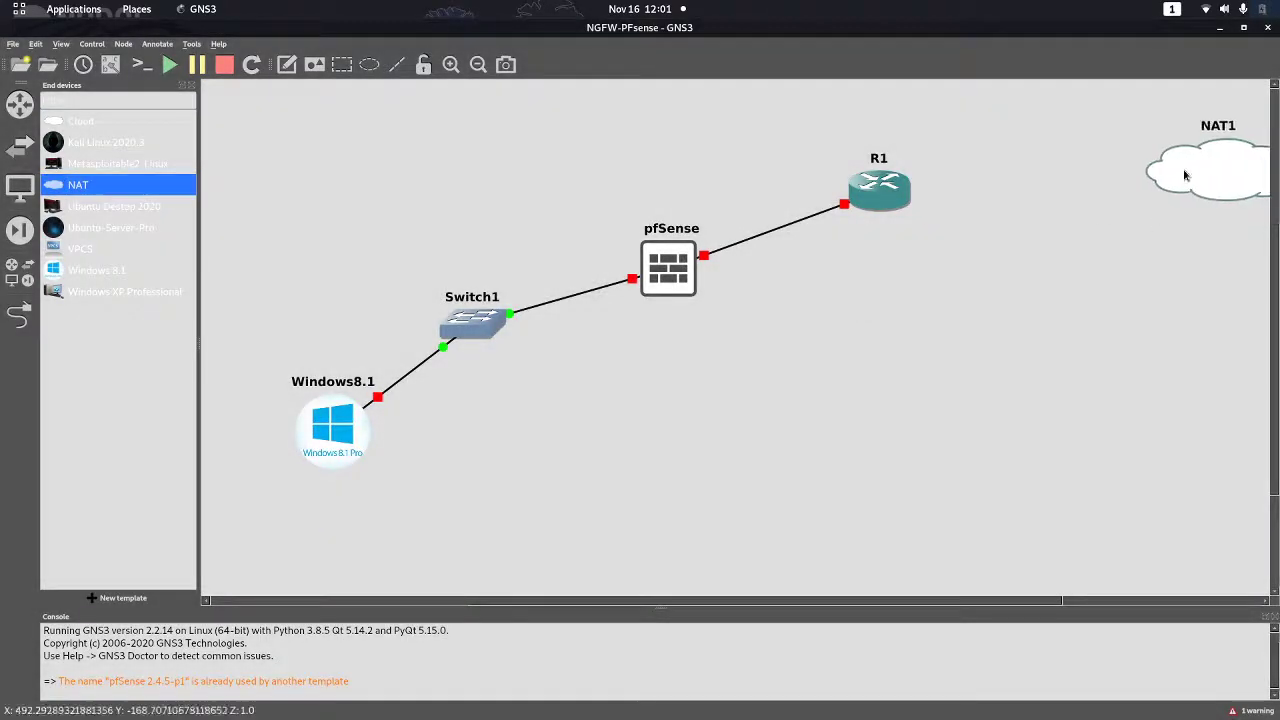
{"action": "double_click", "coordinate": [1104, 137]}
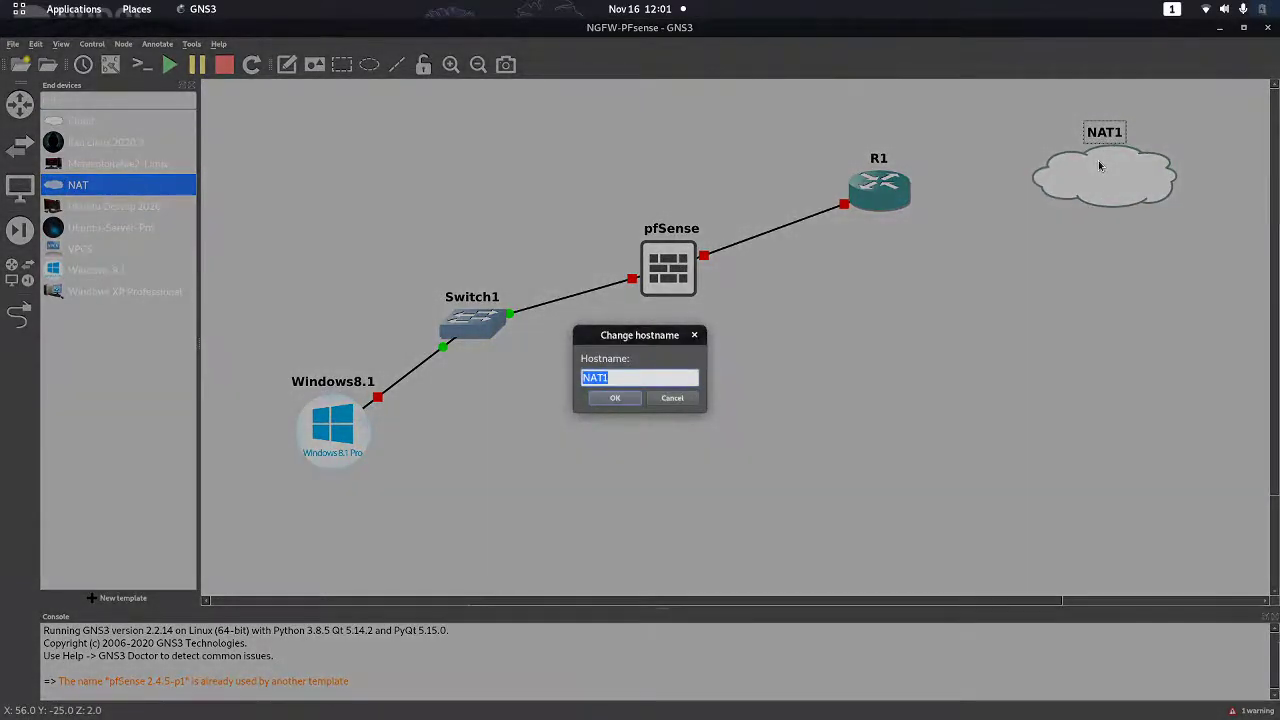
{"action": "key", "text": "BackSpace"}
{"action": "type", "text": "Nat"}
{"action": "left_click", "coordinate": [615, 398]}
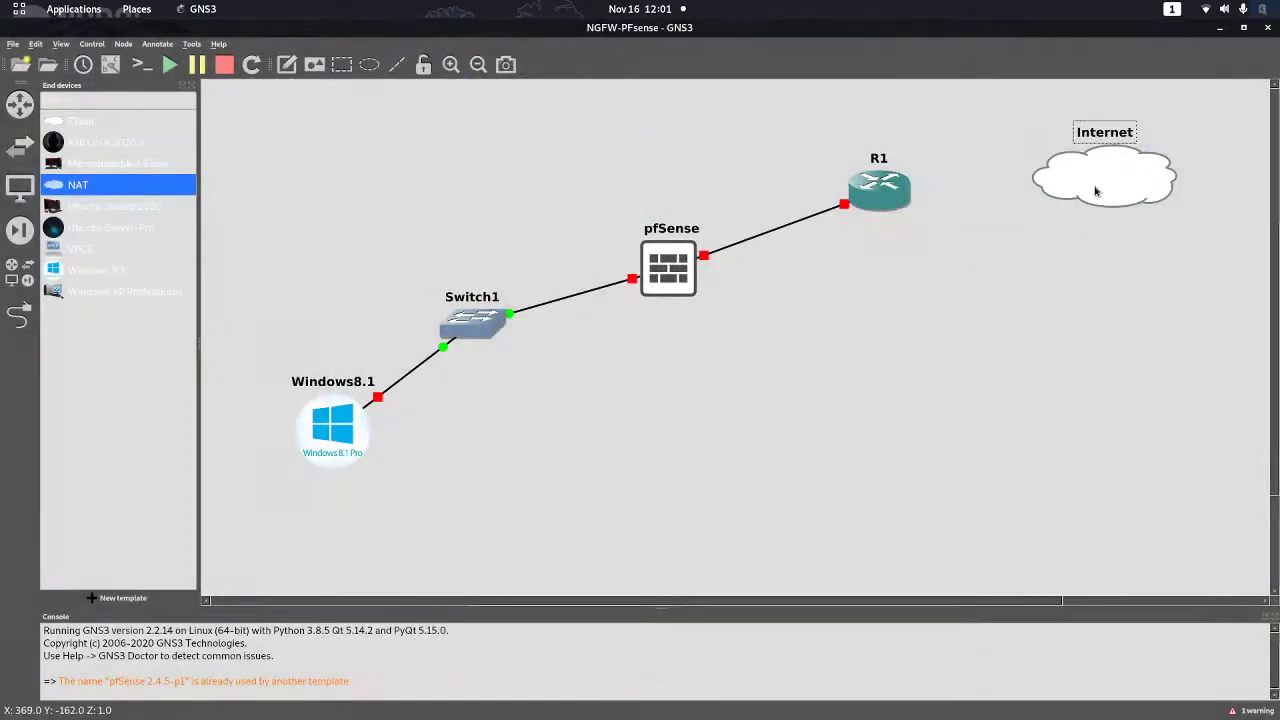
{"action": "left_click", "coordinate": [1086, 260]}
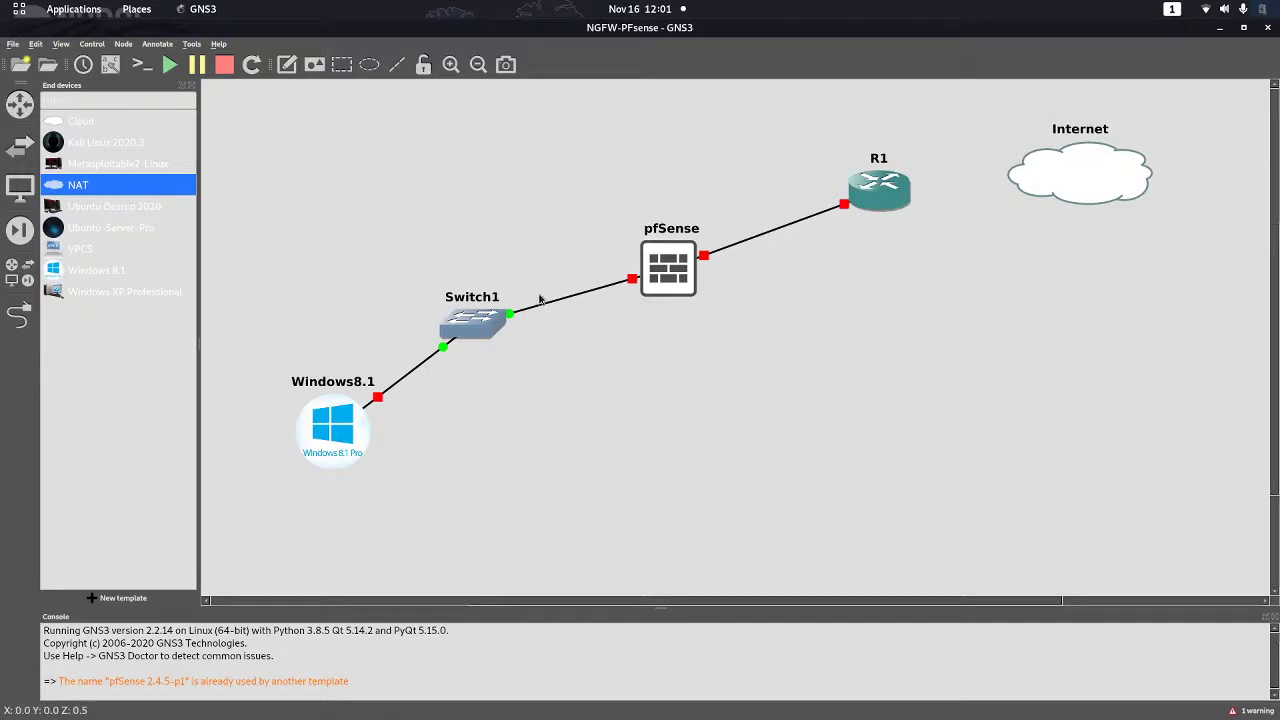
{"action": "left_click_drag", "start_coordinate": [333, 440], "coordinate": [311, 471]}
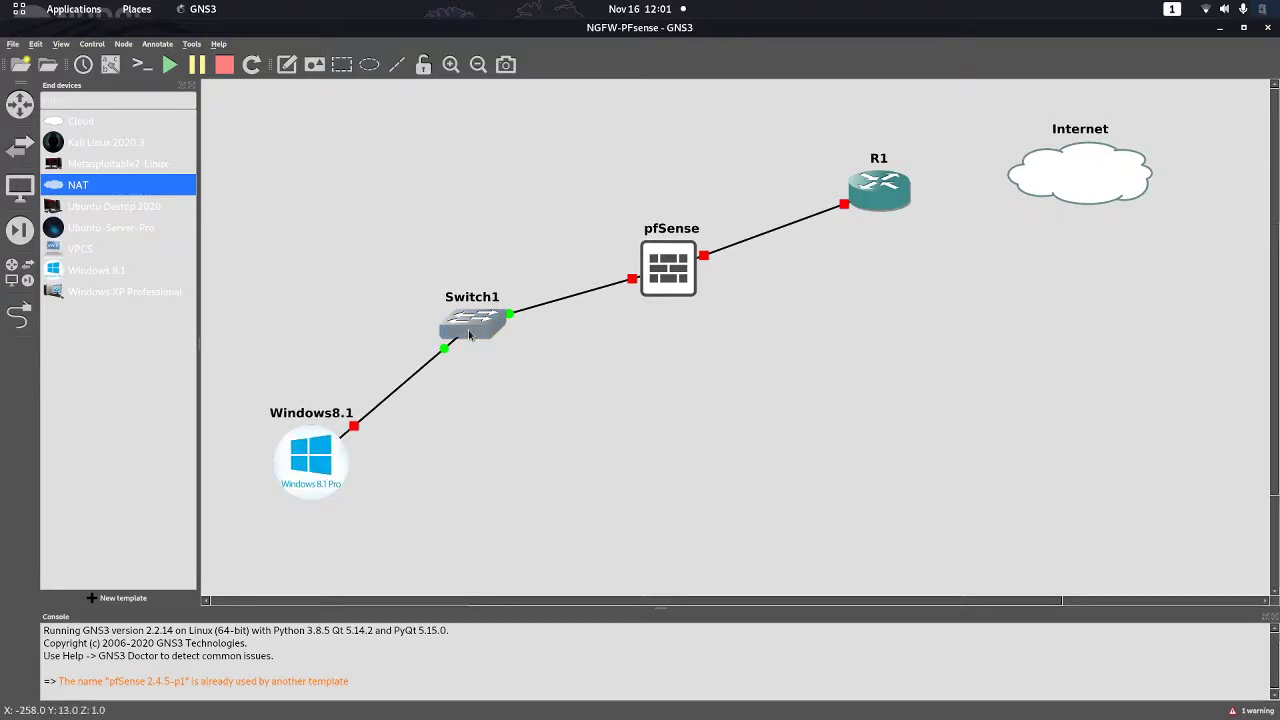
Rearrange Switch1, pfSense, R1 and the Internet cloud into a tidier layout
{"action": "left_click_drag", "start_coordinate": [465, 342], "coordinate": [401, 322]}
{"action": "left_click_drag", "start_coordinate": [669, 272], "coordinate": [601, 272]}
{"action": "left_click_drag", "start_coordinate": [900, 185], "coordinate": [846, 278]}
{"action": "left_click_drag", "start_coordinate": [1100, 163], "coordinate": [1009, 144]}
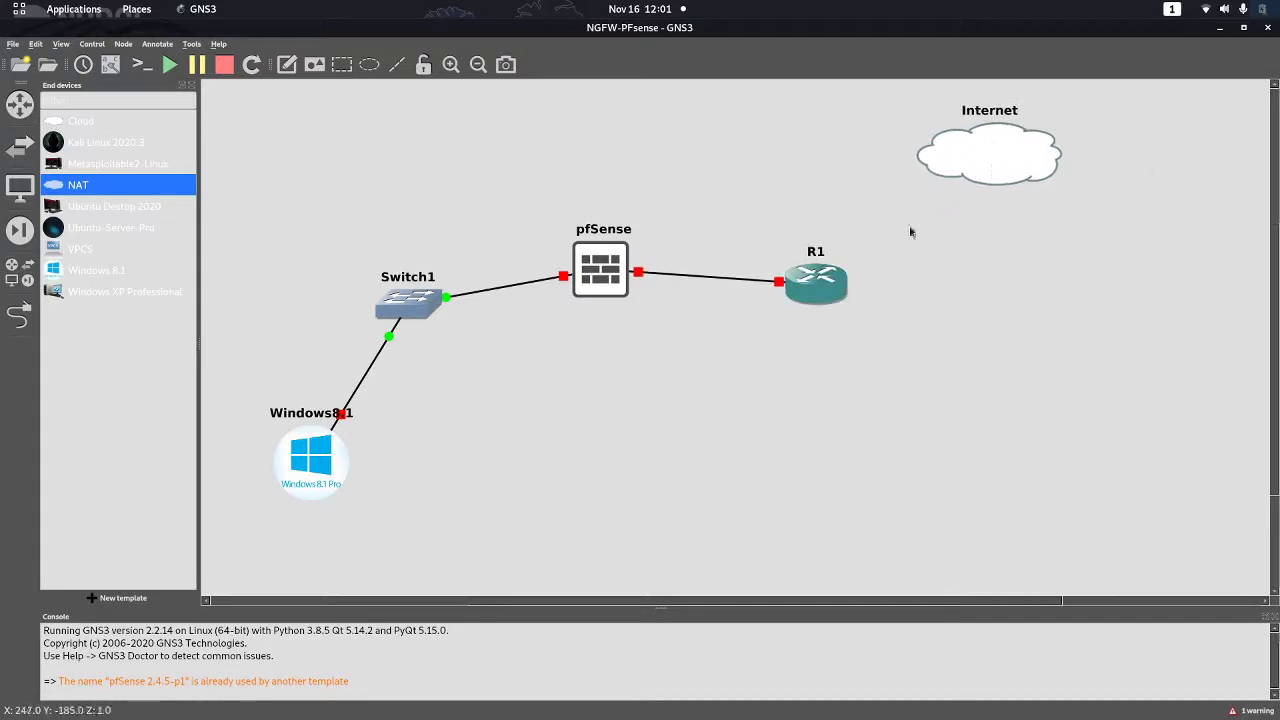
Link R1 FastEthernet0/1 to the Internet cloud's nat0 port and move Windows8.1 below Switch1
{"action": "left_click", "coordinate": [19, 314]}
{"action": "left_click", "coordinate": [822, 287]}
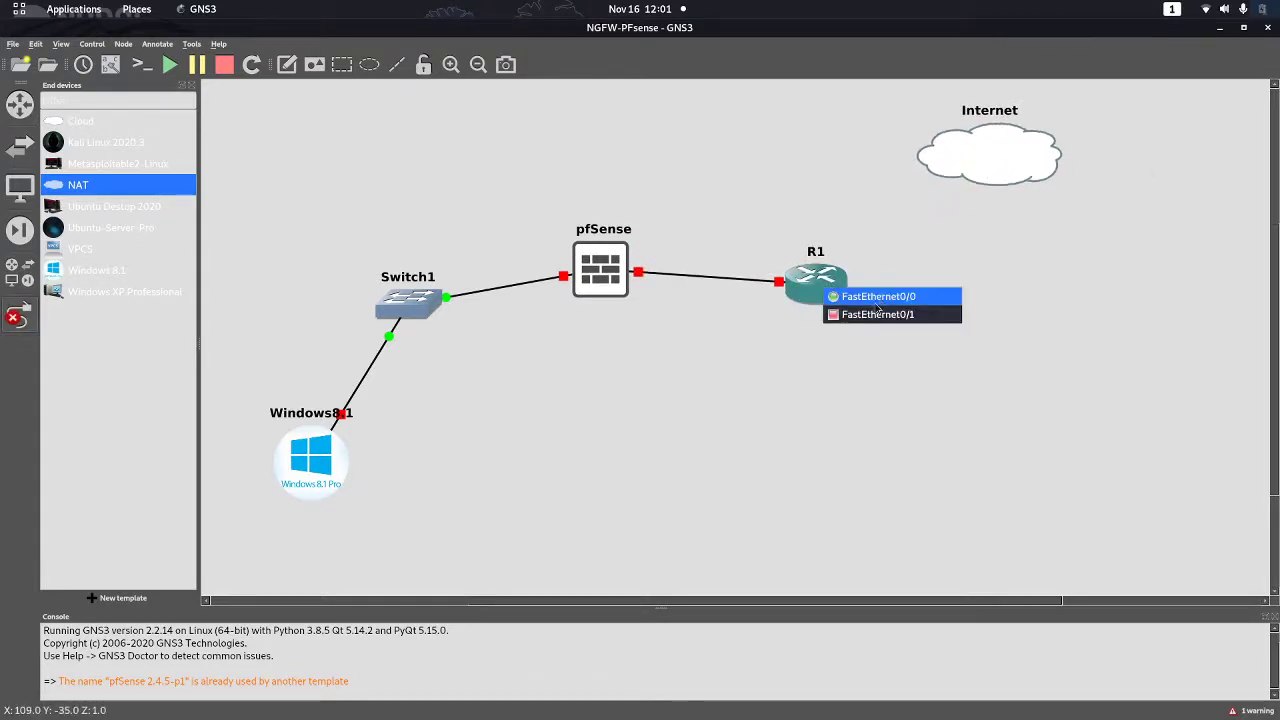
{"action": "left_click", "coordinate": [875, 315]}
{"action": "left_click", "coordinate": [943, 166]}
{"action": "left_click", "coordinate": [962, 168]}
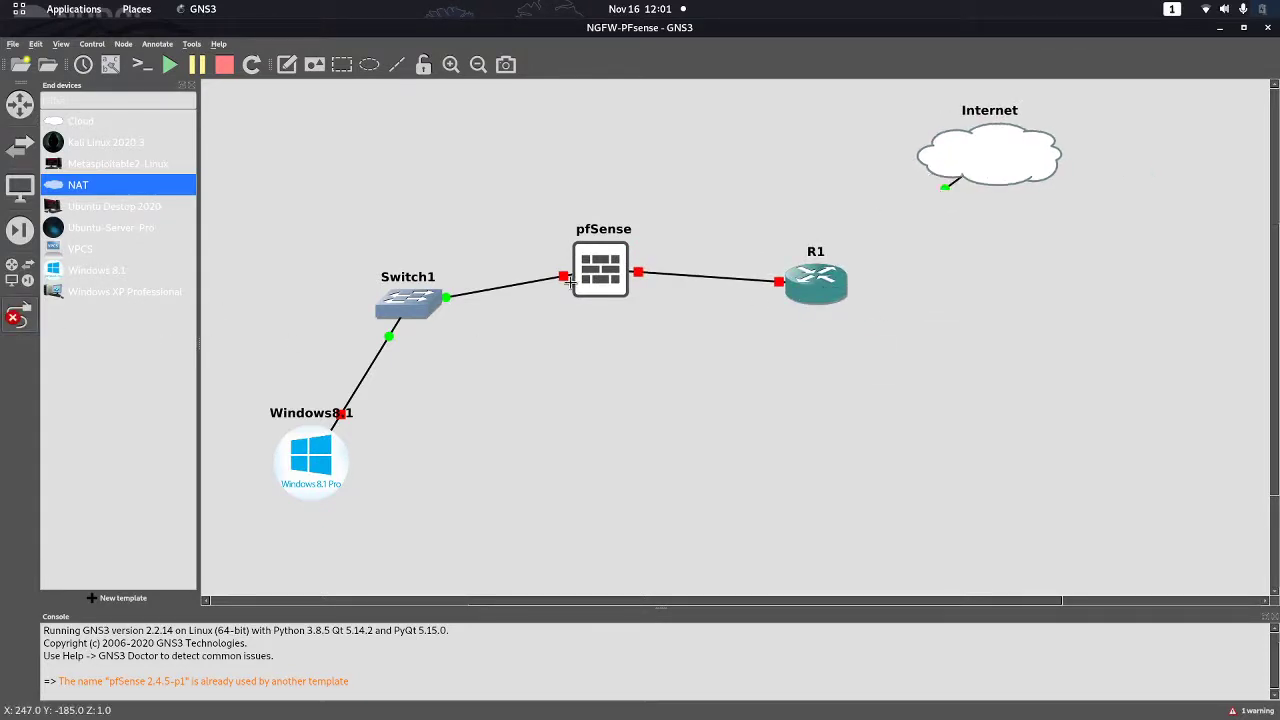
{"action": "left_click", "coordinate": [19, 314]}
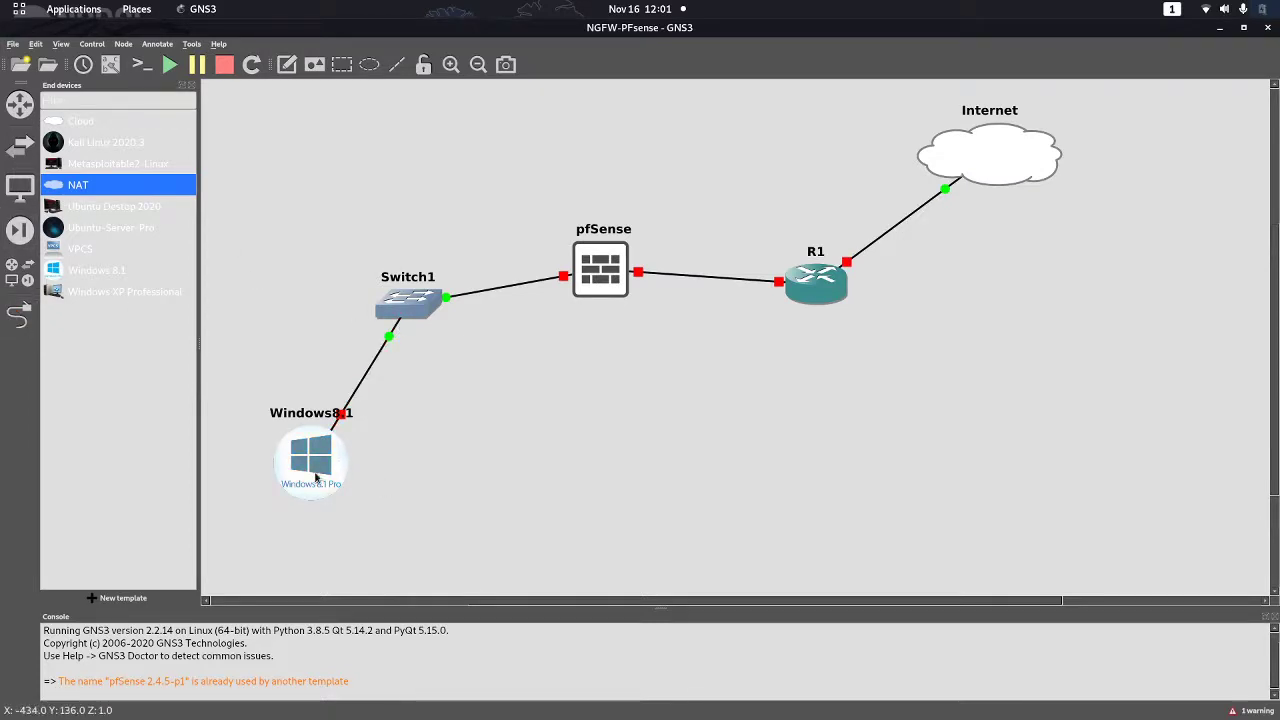
{"action": "left_click_drag", "start_coordinate": [310, 480], "coordinate": [381, 515]}
Delete the warning message from the console and start the pfSense node
{"action": "left_click_drag", "start_coordinate": [358, 681], "coordinate": [100, 670]}
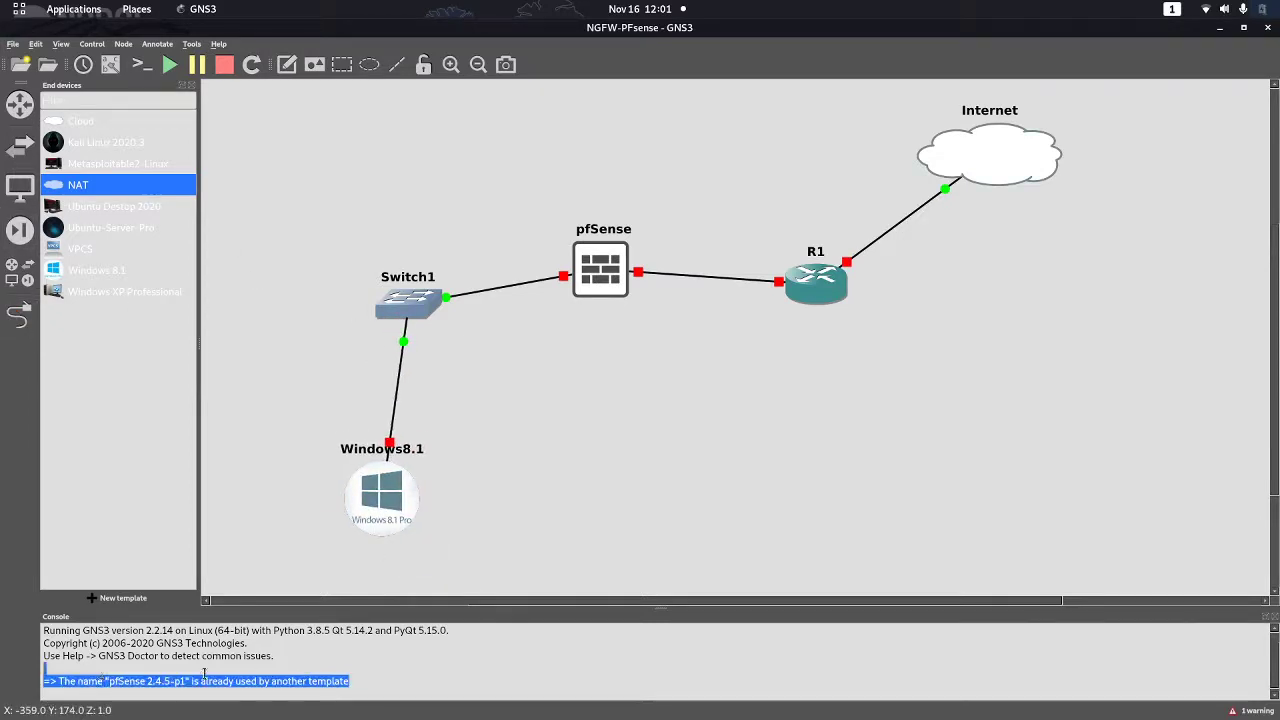
{"action": "right_click", "coordinate": [102, 676]}
{"action": "left_click", "coordinate": [141, 653]}
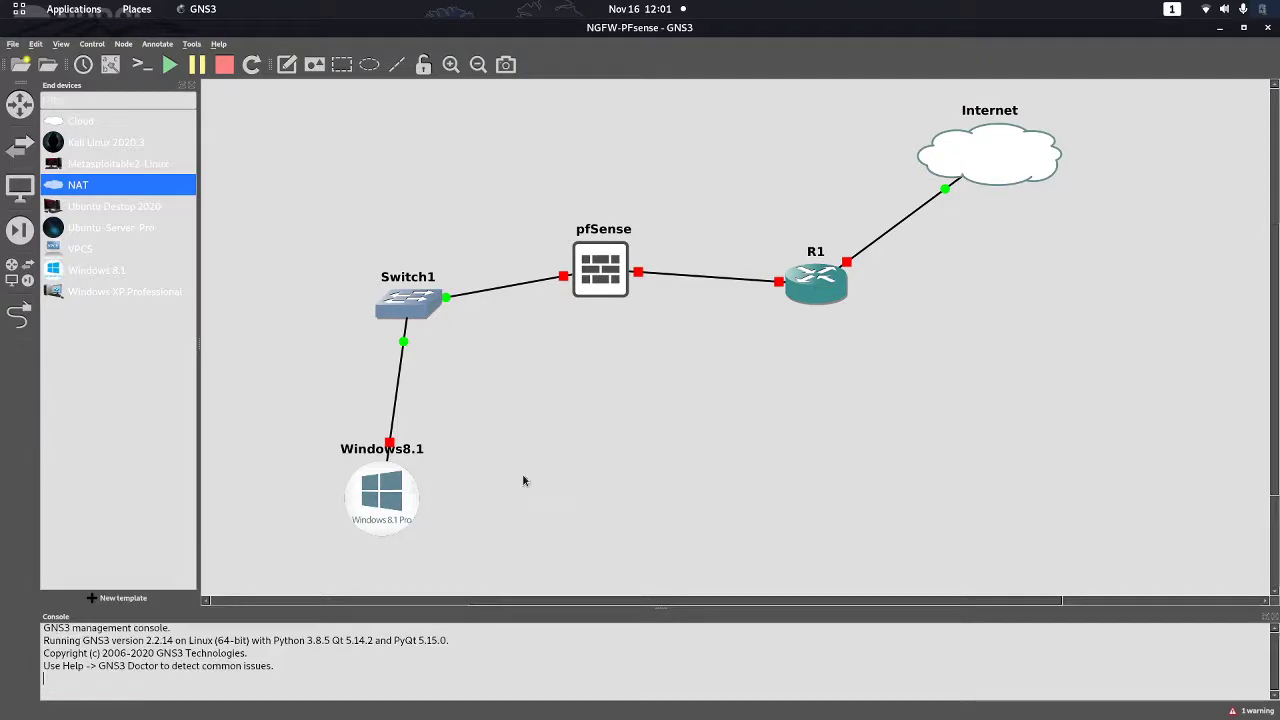
{"action": "right_click", "coordinate": [588, 278]}
{"action": "left_click", "coordinate": [624, 324]}
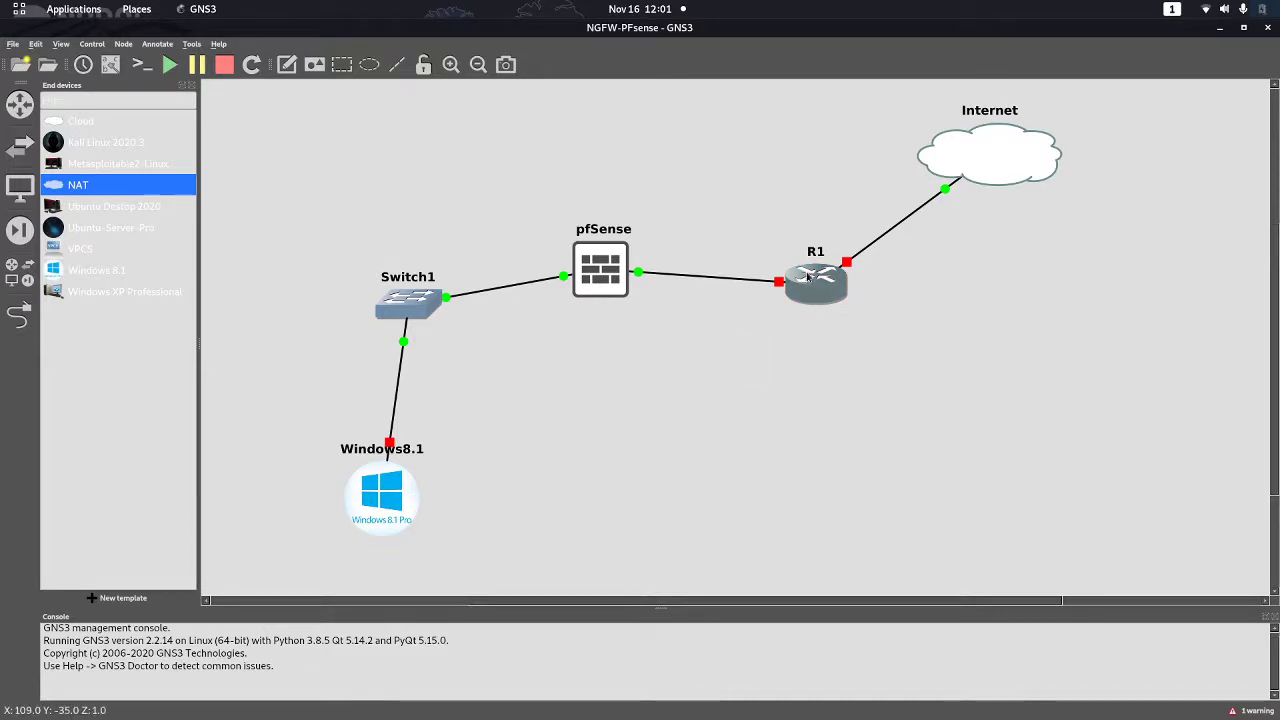
Open the pfSense console showing its boot menu and move it toward the centre
{"action": "right_click", "coordinate": [609, 258]}
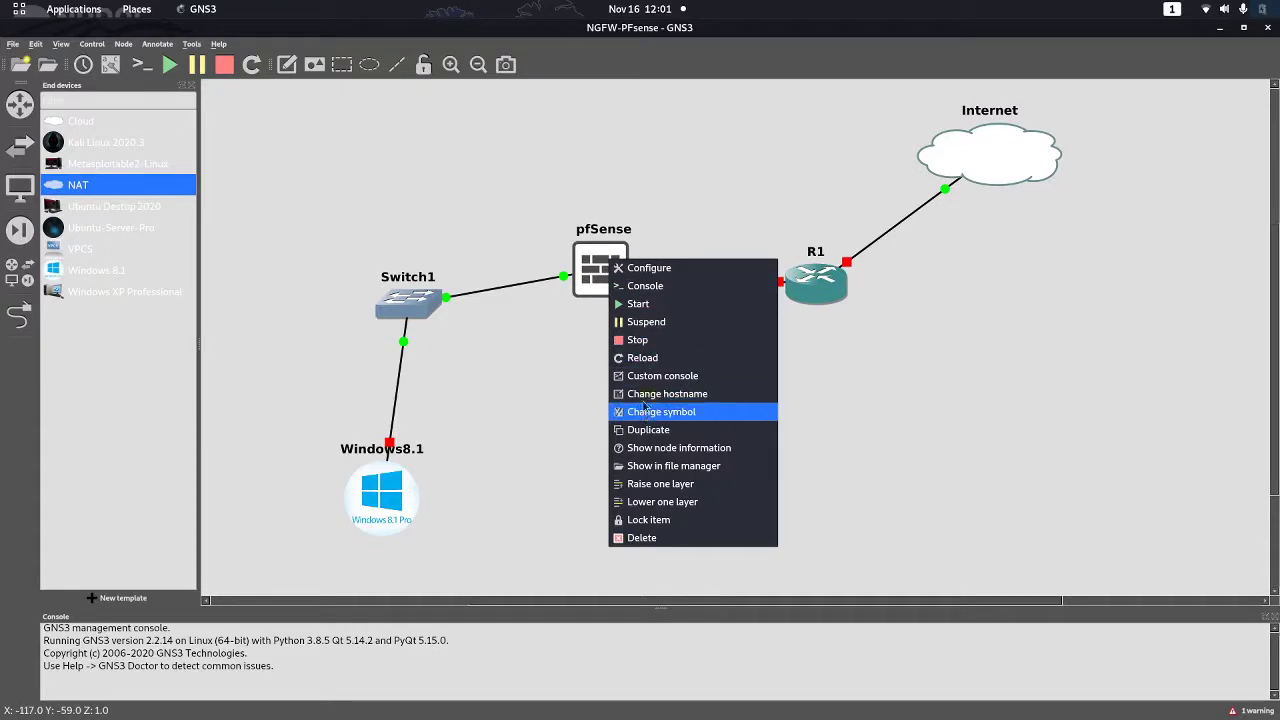
{"action": "left_click", "coordinate": [645, 286]}
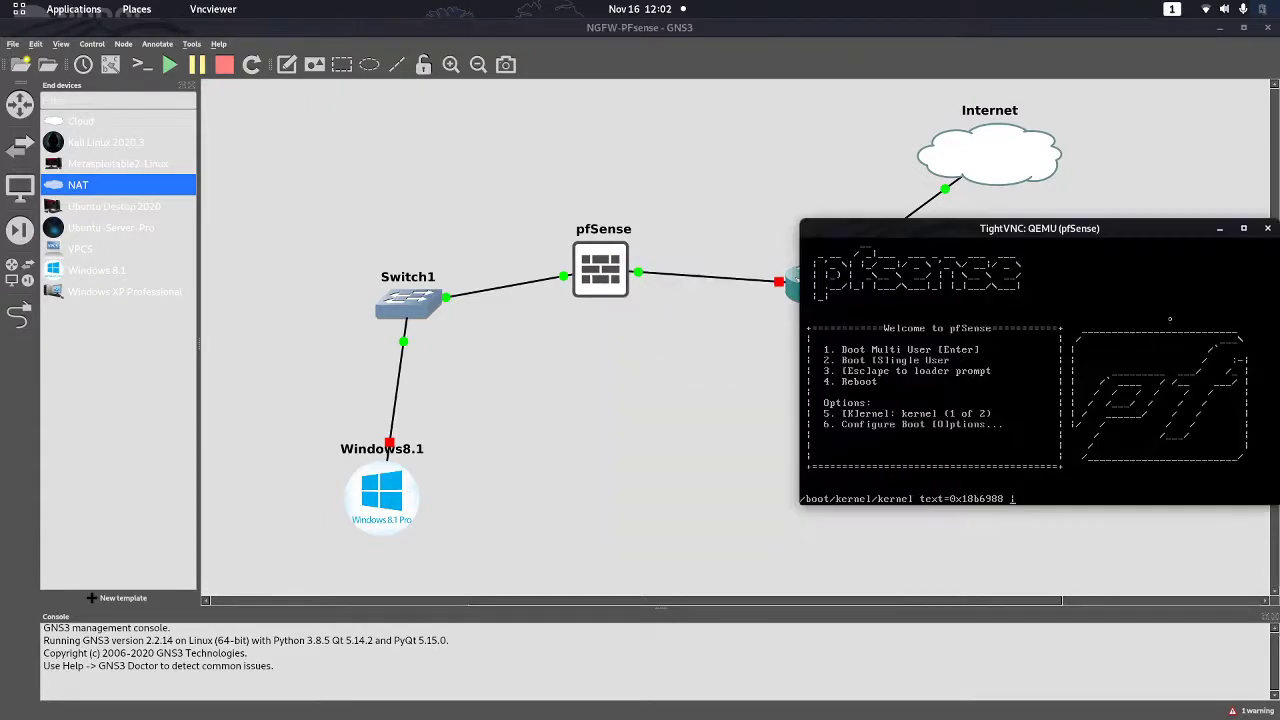
{"action": "left_click_drag", "start_coordinate": [1060, 230], "coordinate": [954, 163]}
Place Windows8.1 under Switch1 with its label below, then show the Activities overview
{"action": "mouse_move", "coordinate": [379, 500]}
{"action": "left_mouse_down"}
{"action": "mouse_move", "coordinate": [395, 517]}
{"action": "mouse_move", "coordinate": [346, 534]}
{"action": "mouse_move", "coordinate": [397, 494]}
{"action": "left_mouse_up"}
{"action": "left_click_drag", "start_coordinate": [385, 441], "coordinate": [386, 538]}
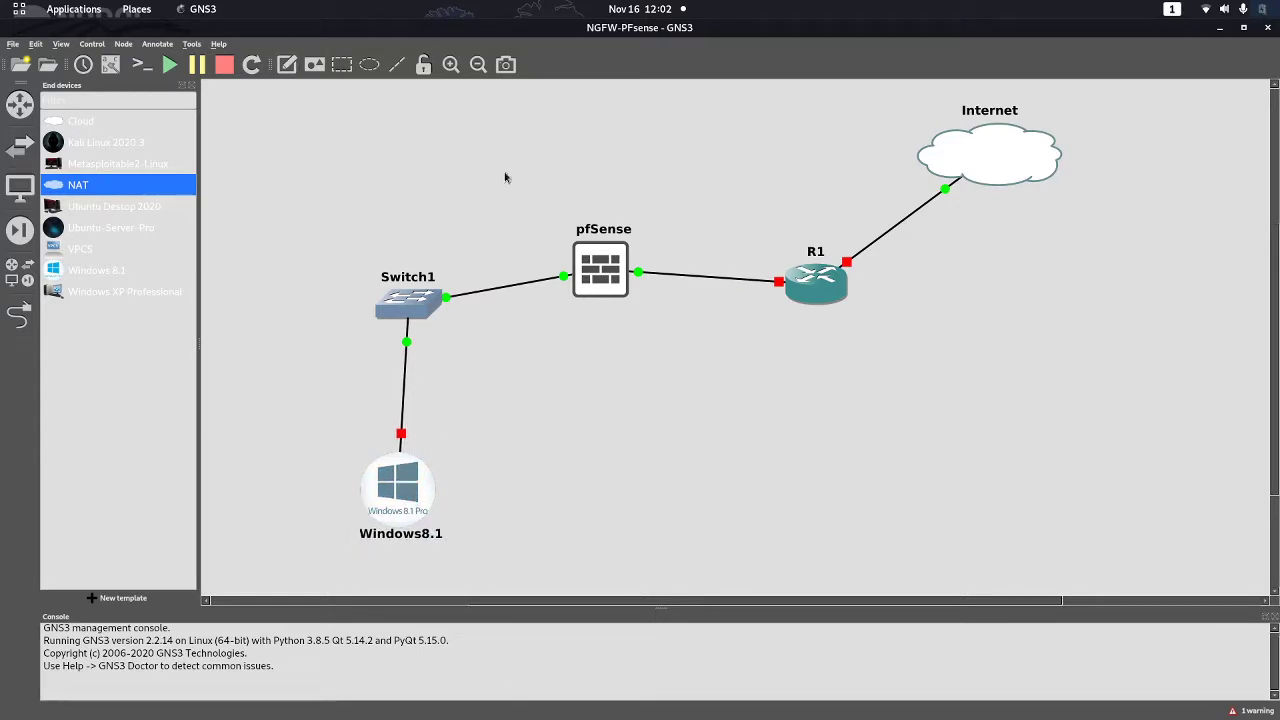
{"action": "key", "text": "super"}
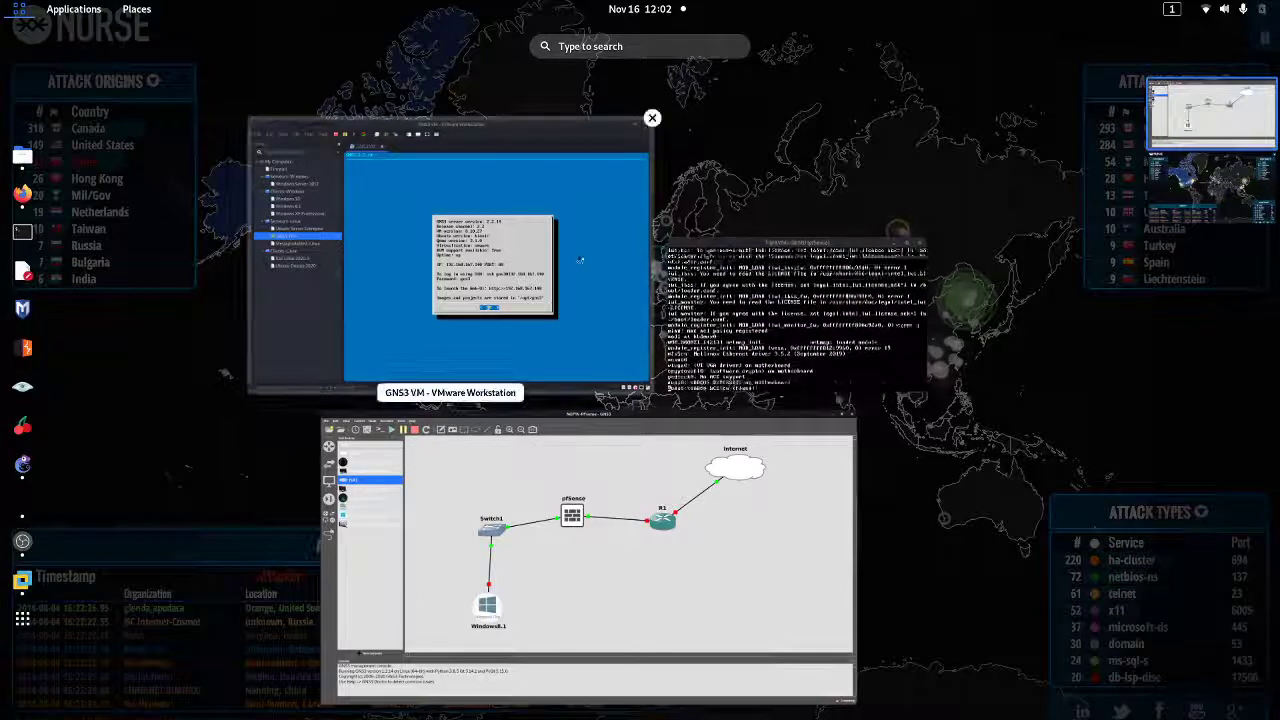
Open the Windows 8.1 VM and launch the Virtual Network Editor with the administrator password
{"action": "left_click", "coordinate": [528, 145]}
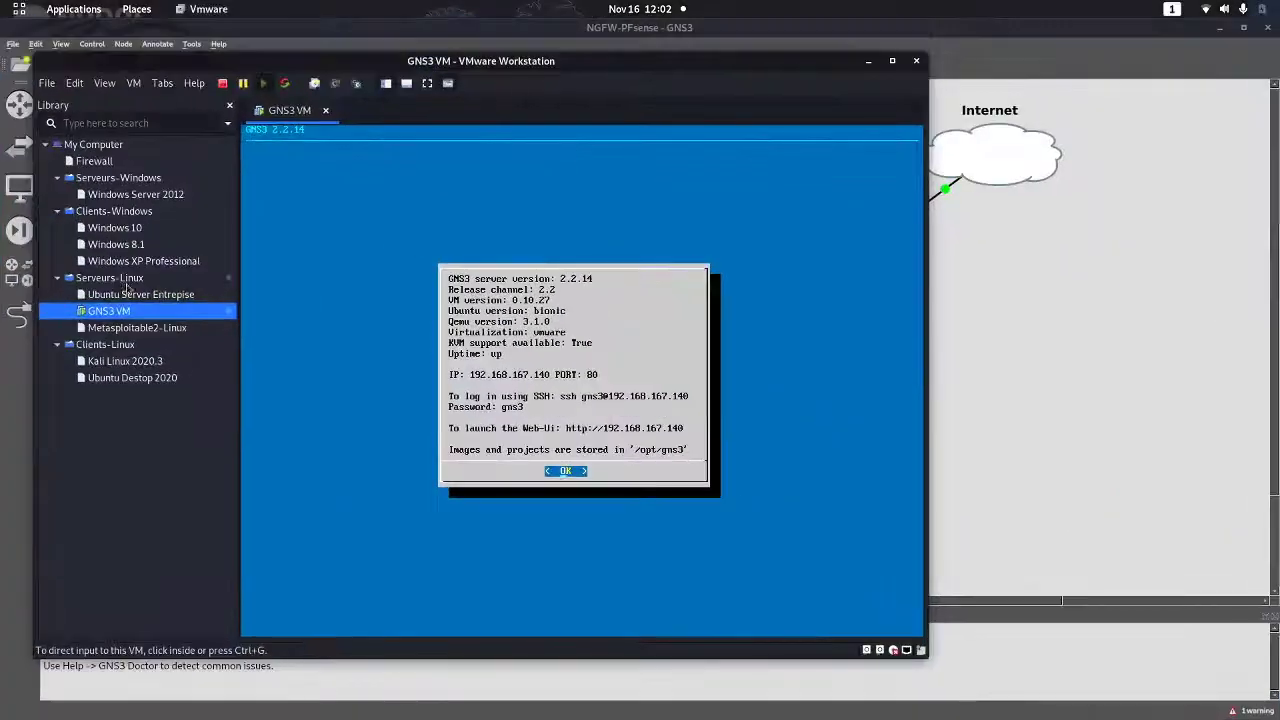
{"action": "double_click", "coordinate": [108, 245]}
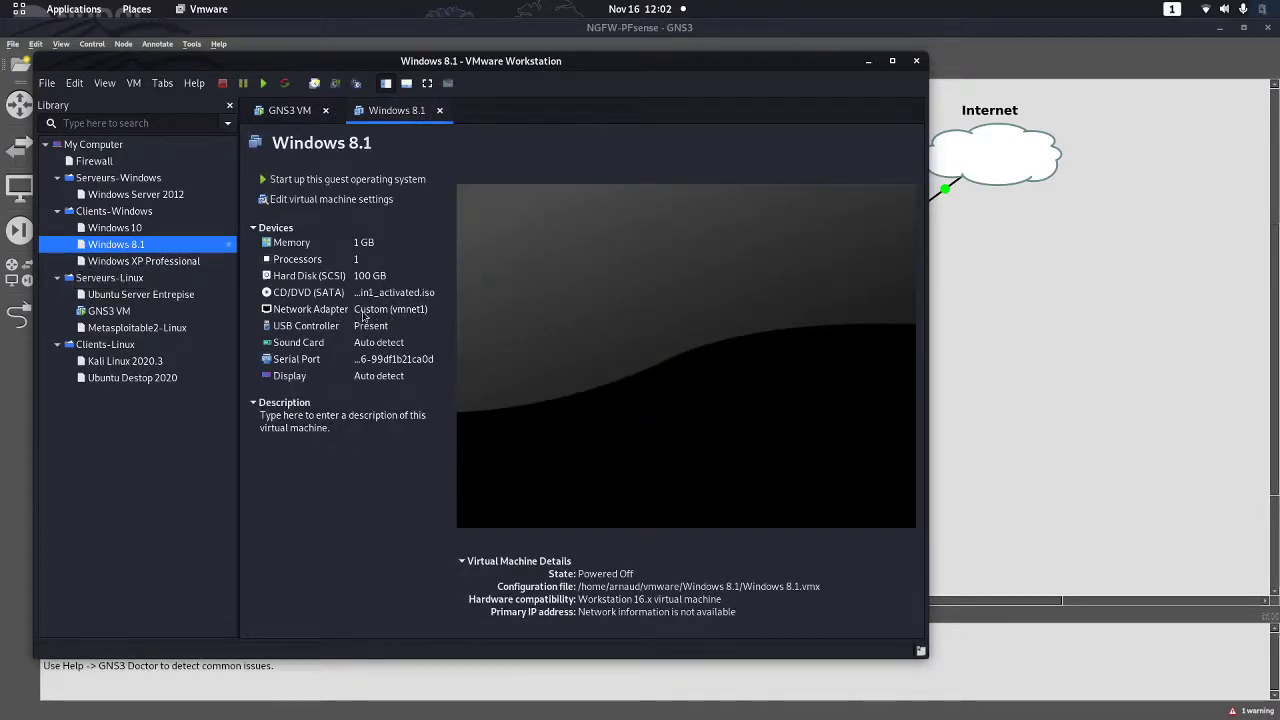
{"action": "left_click", "coordinate": [76, 85]}
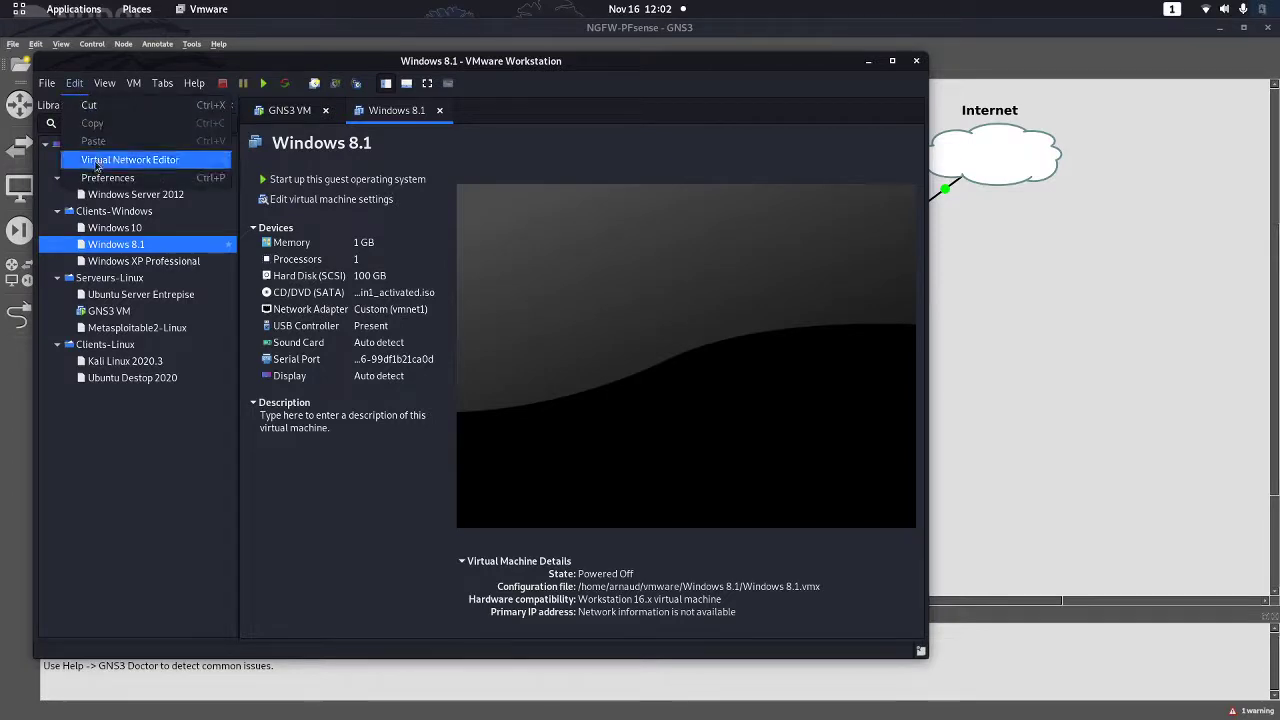
{"action": "left_click", "coordinate": [97, 163]}
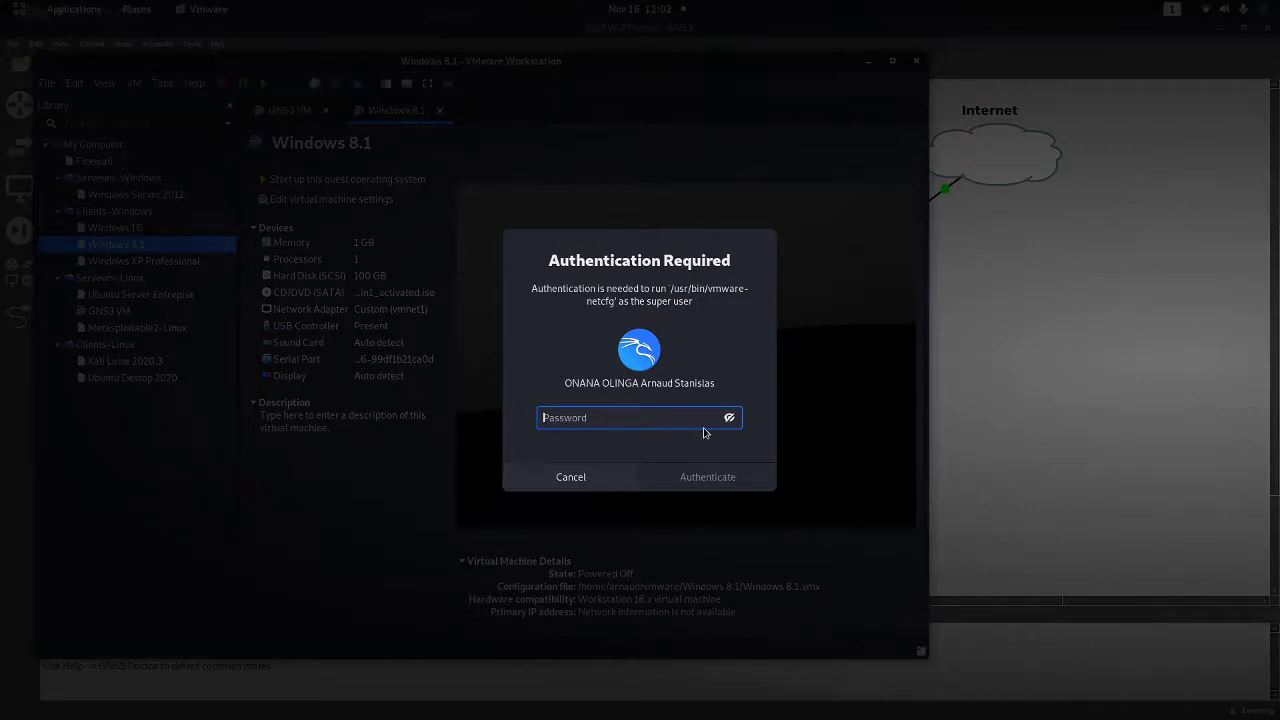
{"action": "type", "text": "•"}
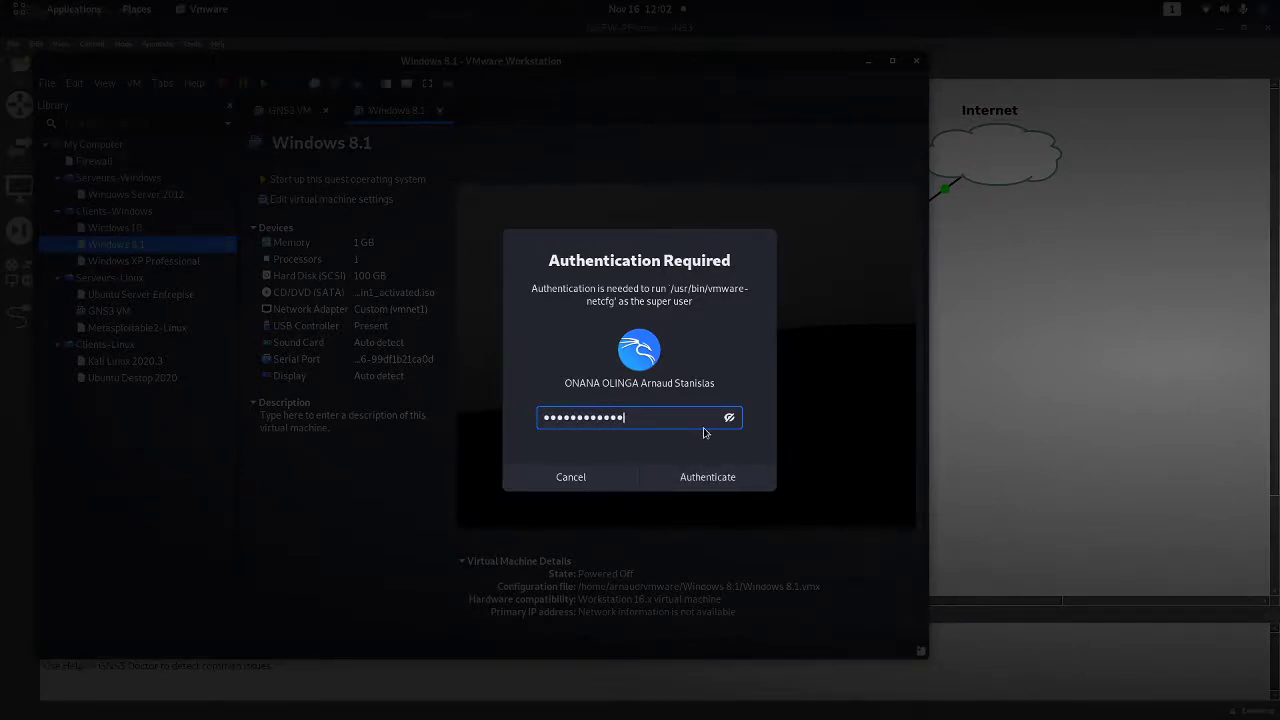
{"action": "key", "text": "Return"}
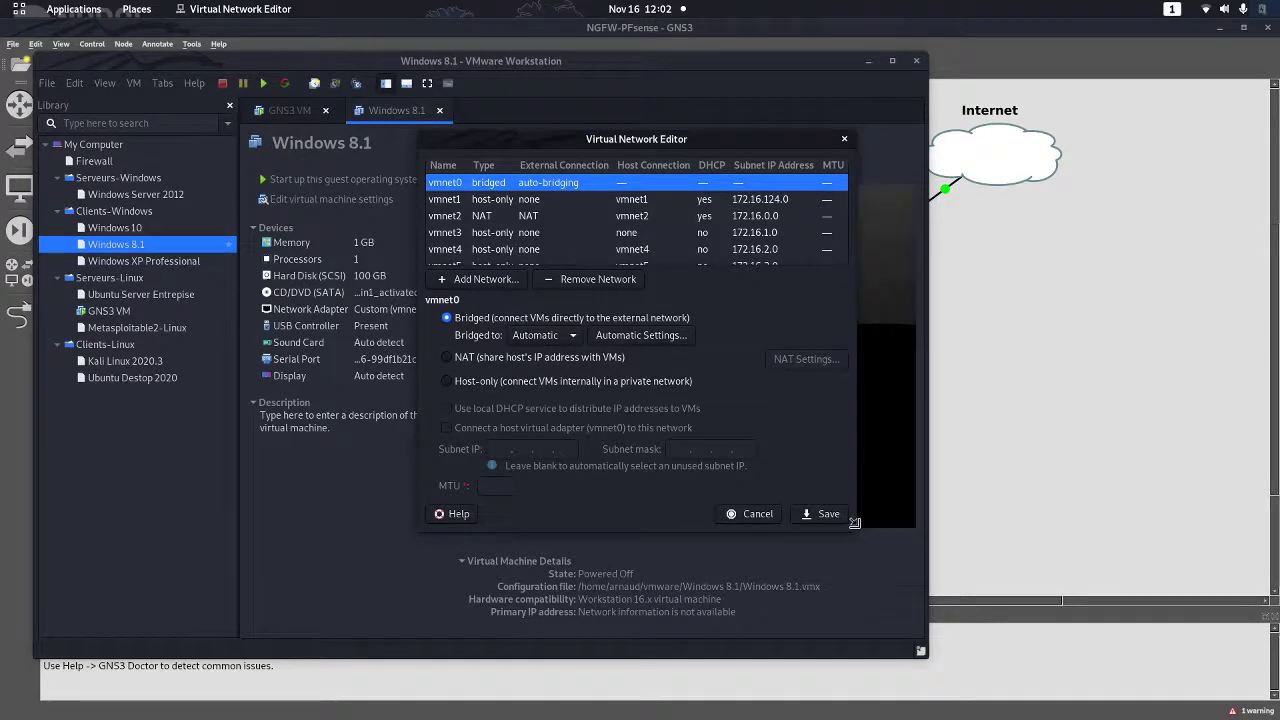
Enlarge the editor, review the vmnet1 and vmnet3 settings, and cancel without changes
{"action": "left_click_drag", "start_coordinate": [855, 536], "coordinate": [1184, 656]}
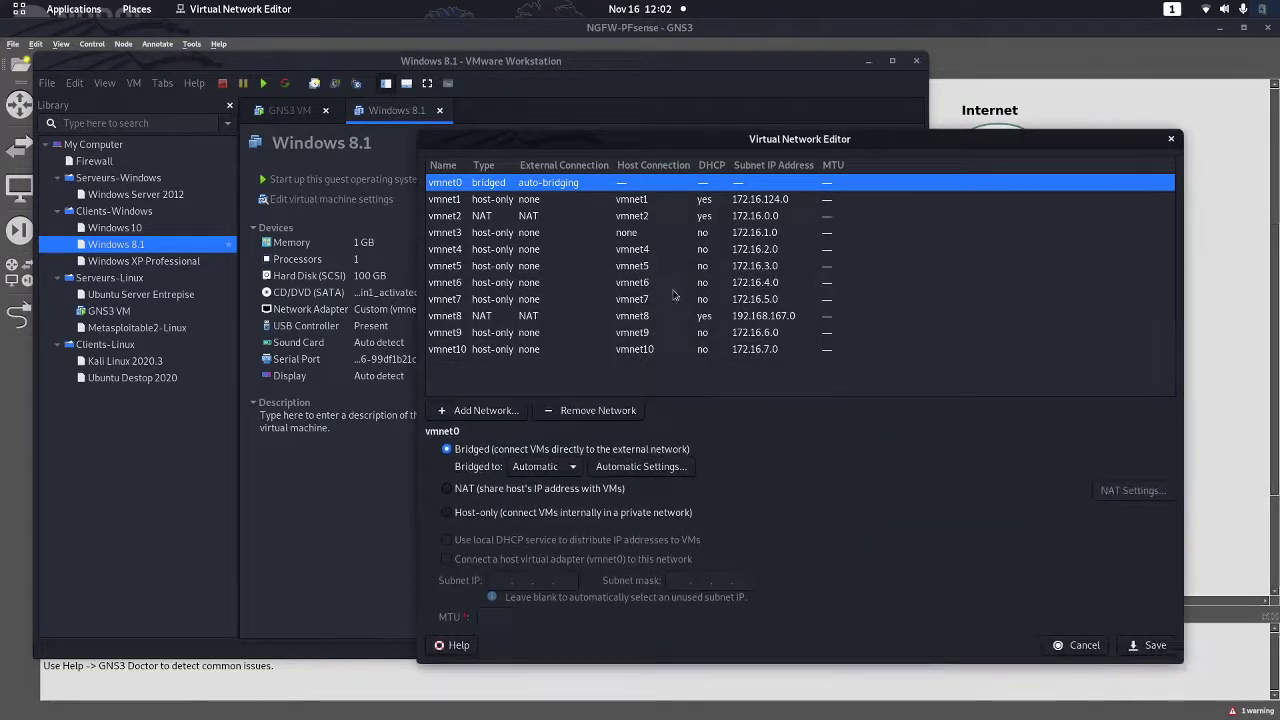
{"action": "left_click", "coordinate": [580, 200]}
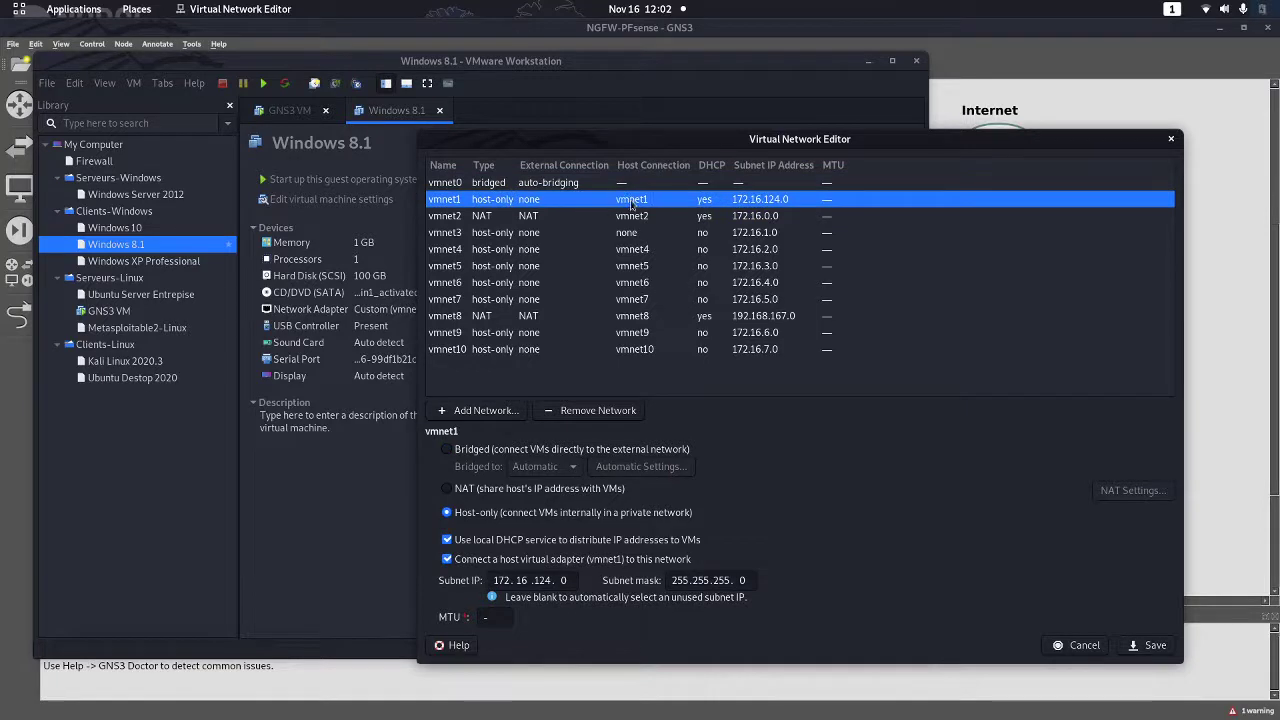
{"action": "left_click", "coordinate": [454, 233]}
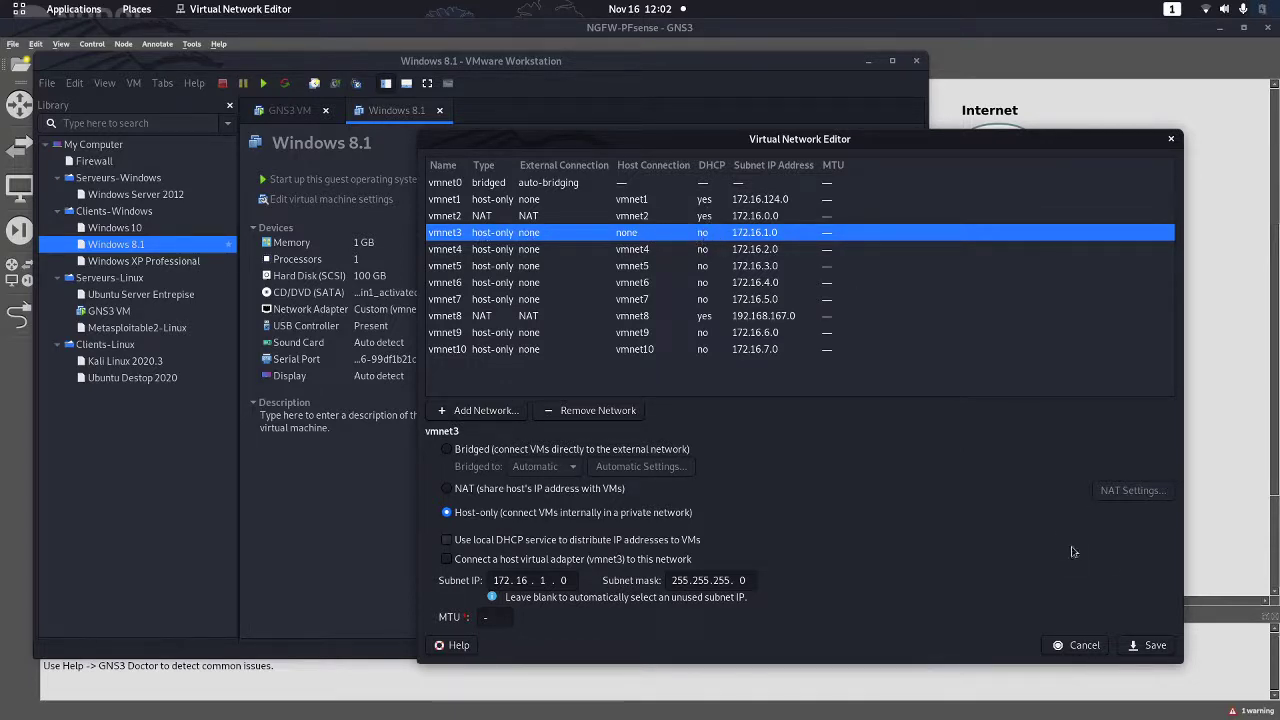
{"action": "left_click", "coordinate": [1078, 648]}
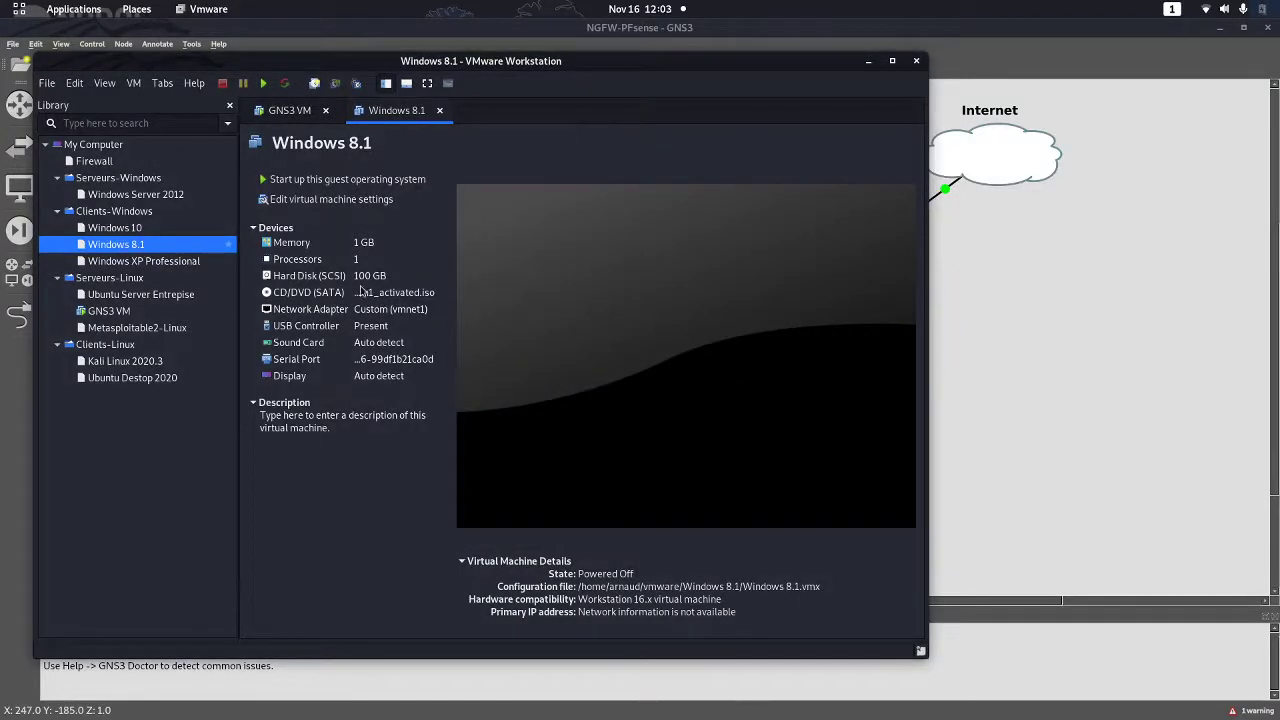
Switch the Windows 8.1 VM's network adapter to Custom /dev/vmnet3, leaving the GNS3 VM running in background
{"action": "left_click", "coordinate": [388, 312]}
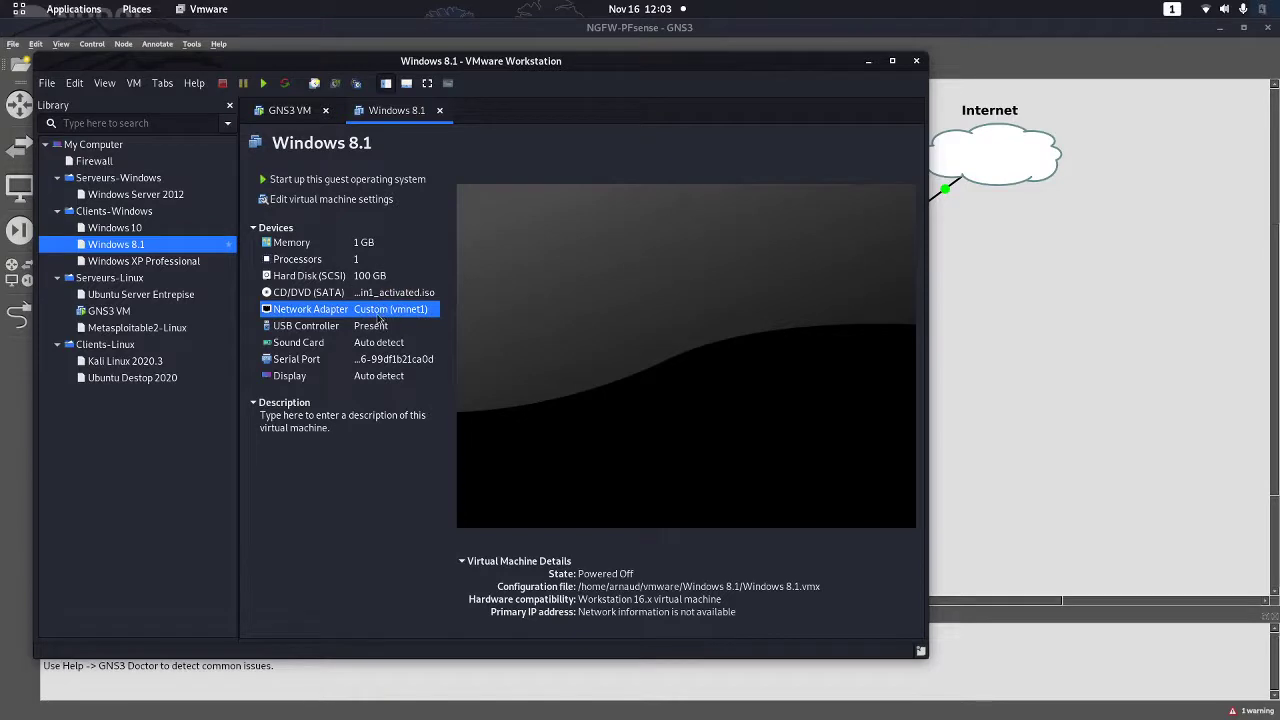
{"action": "double_click", "coordinate": [418, 314]}
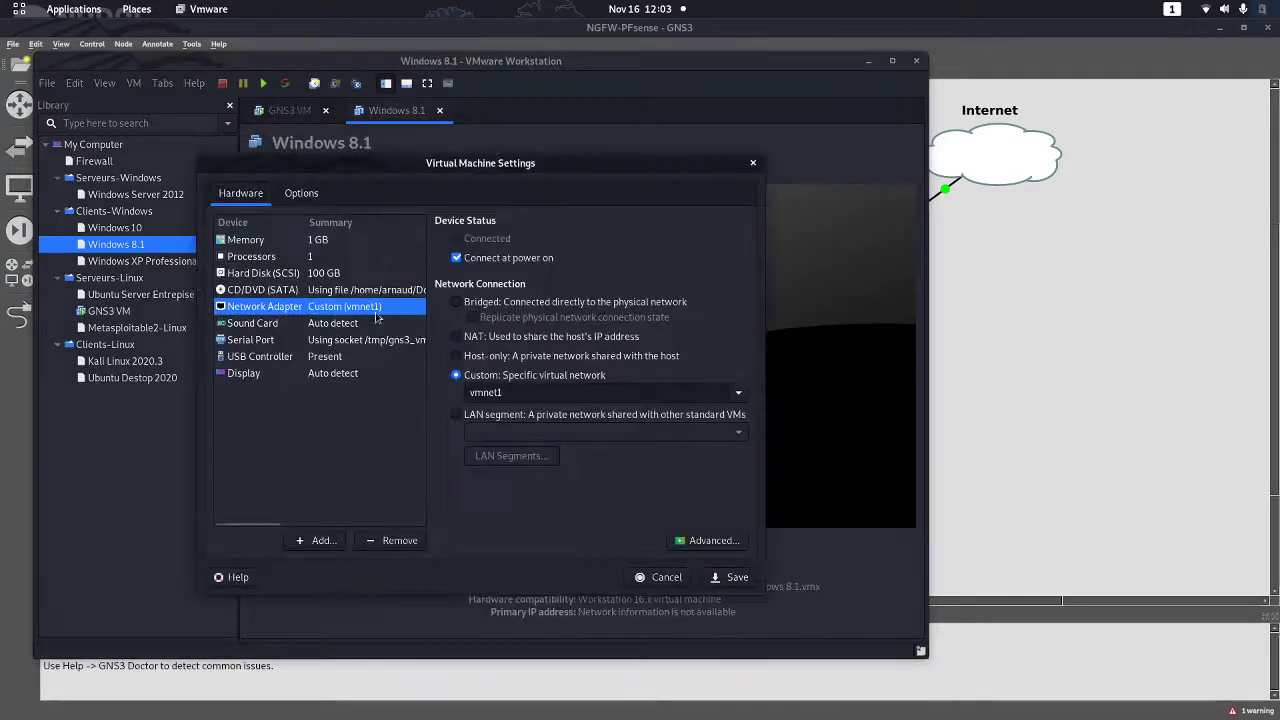
{"action": "left_click", "coordinate": [739, 394]}
{"action": "left_click", "coordinate": [528, 478]}
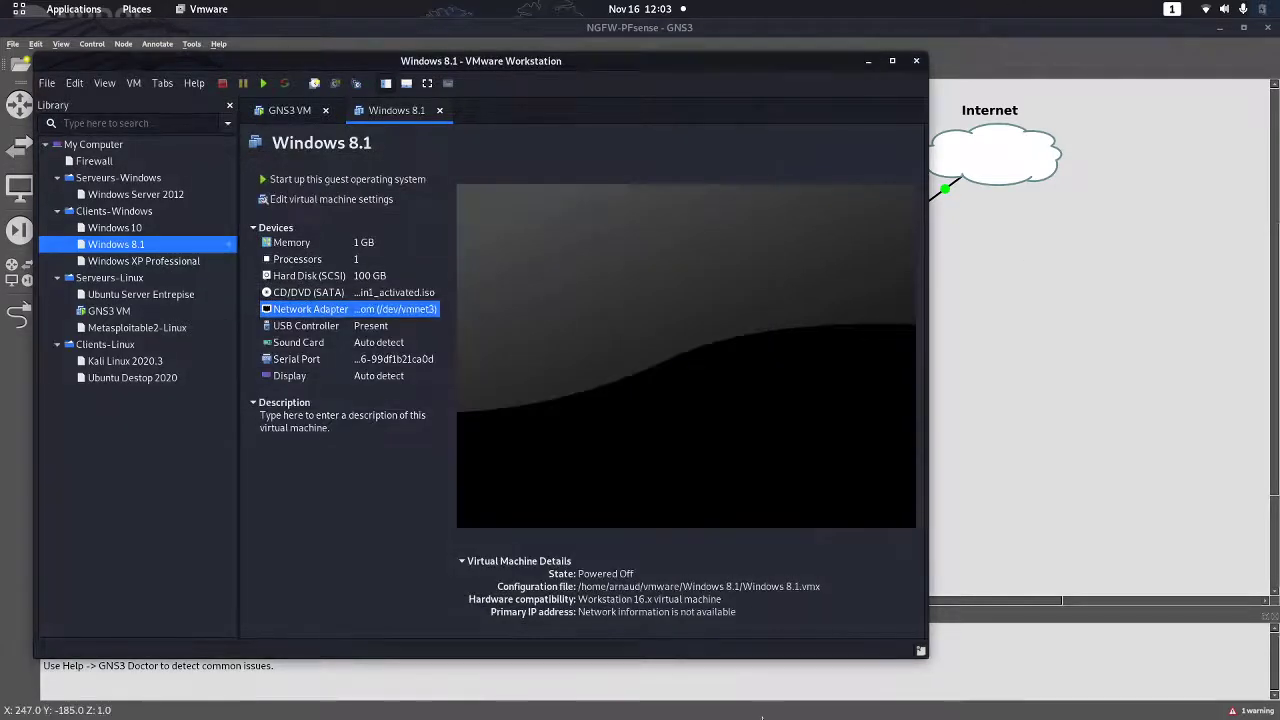
{"action": "left_click", "coordinate": [916, 61]}
{"action": "left_click", "coordinate": [417, 426]}
Start the Windows8.1 node, then open pfSense's TightVNC console over the topology view
{"action": "left_click", "coordinate": [869, 63]}
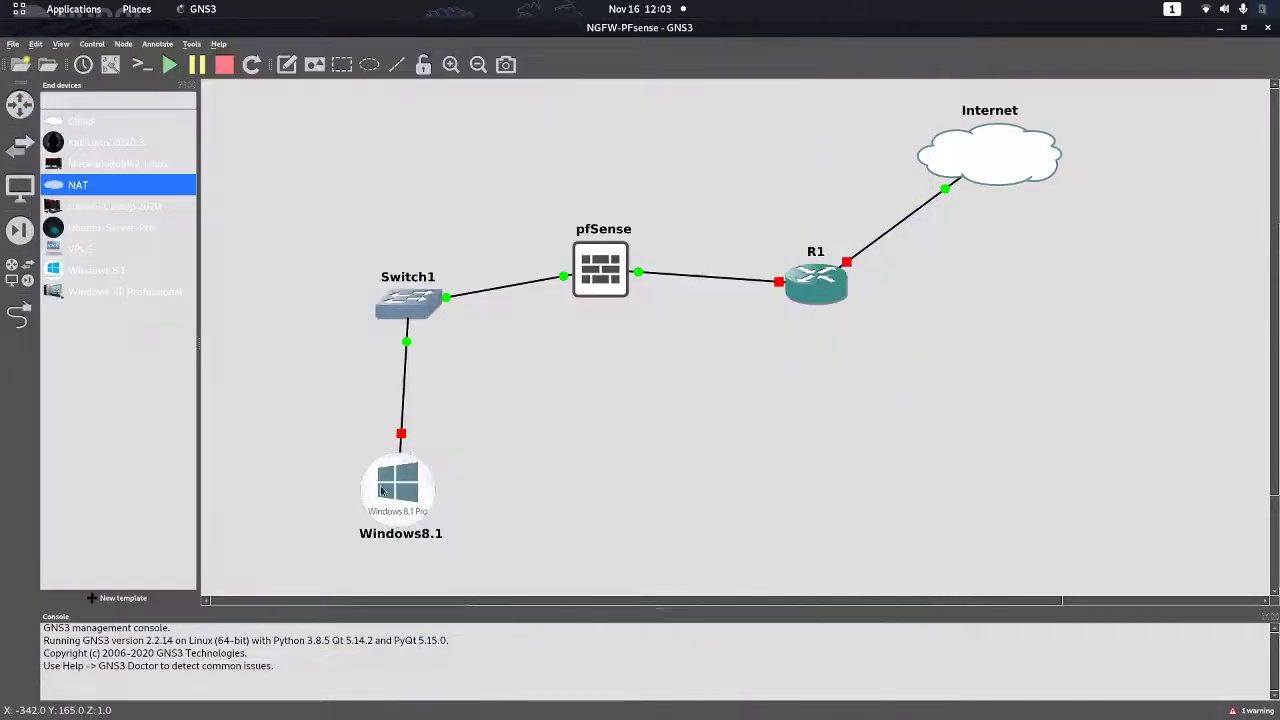
{"action": "right_click", "coordinate": [408, 487]}
{"action": "left_click", "coordinate": [468, 263]}
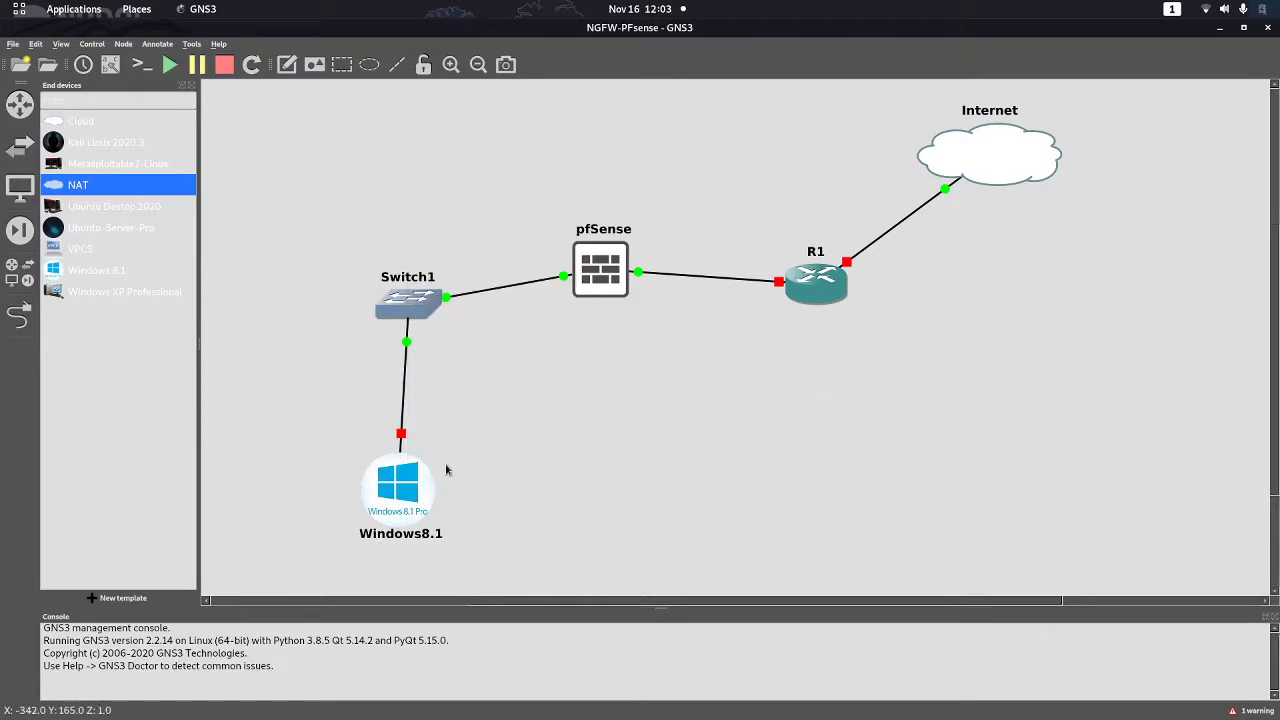
{"action": "double_click", "coordinate": [602, 295]}
{"action": "left_click_drag", "start_coordinate": [1114, 0], "coordinate": [901, 145]}
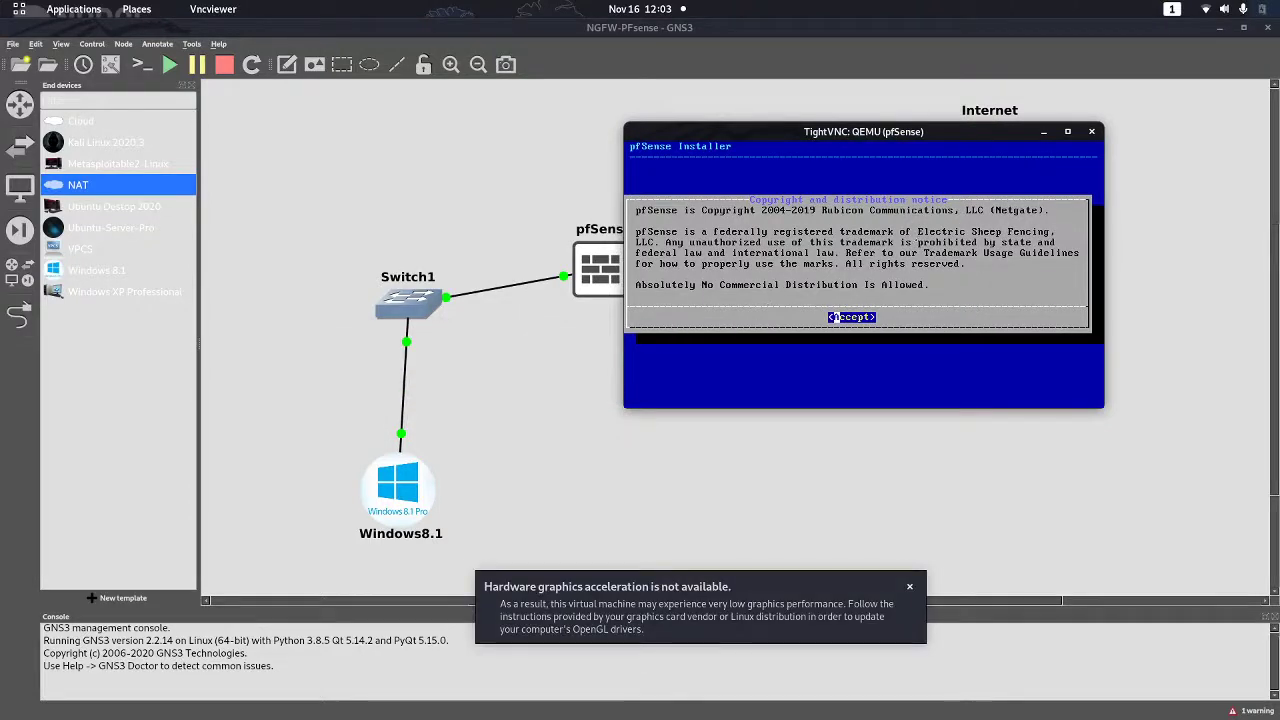
Accept the notice, choose Install, keep the default keymap, and pick Auto (UFS) partitioning
{"action": "key", "text": "Return"}
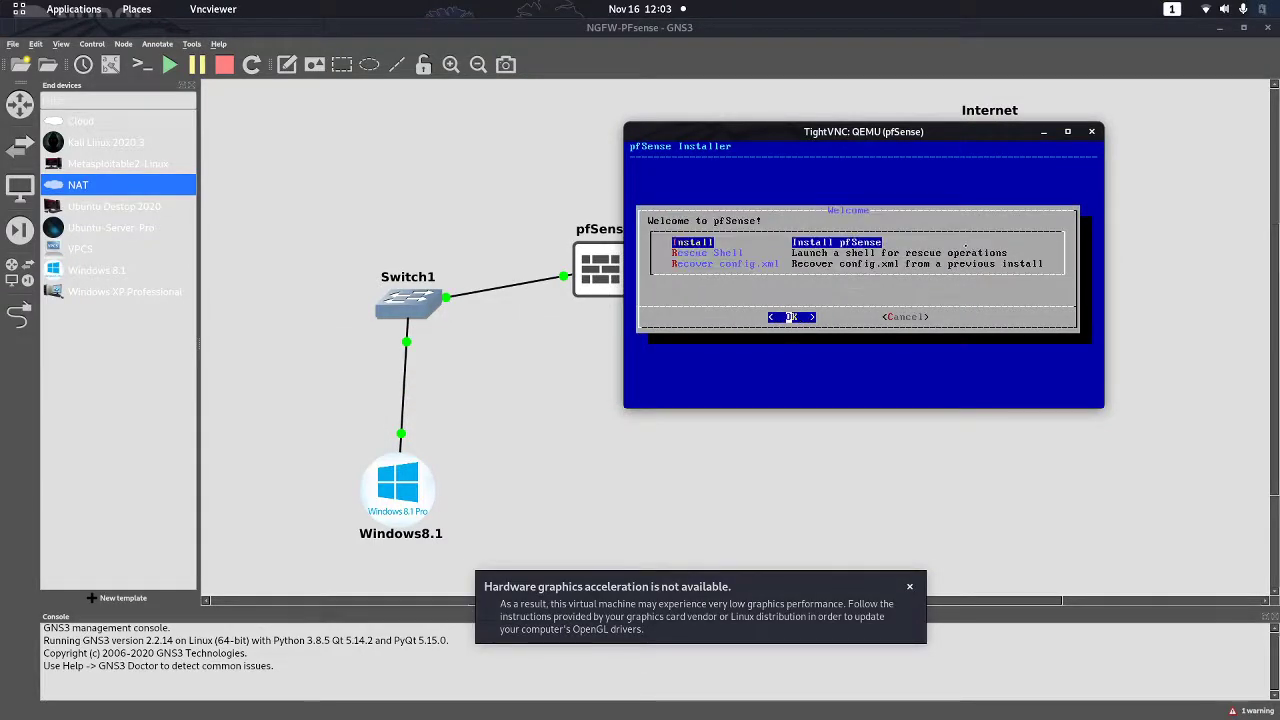
{"action": "key", "text": "Return"}
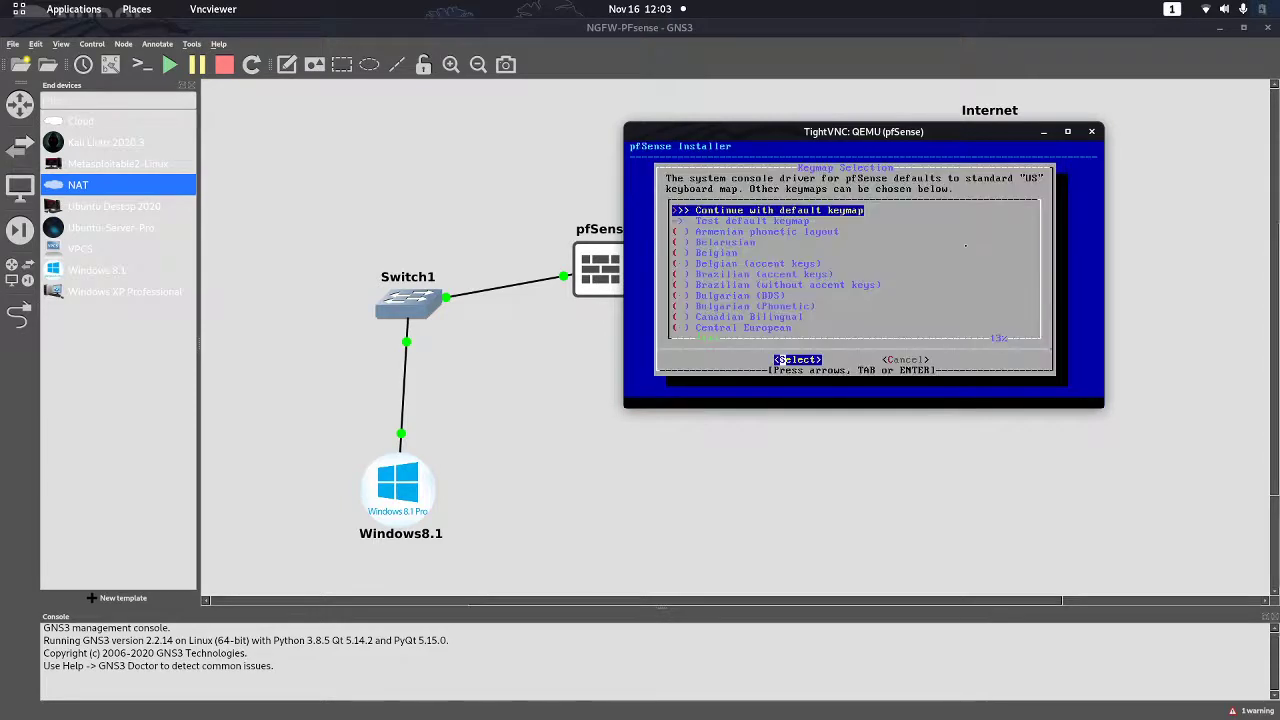
{"action": "key", "text": "Return"}
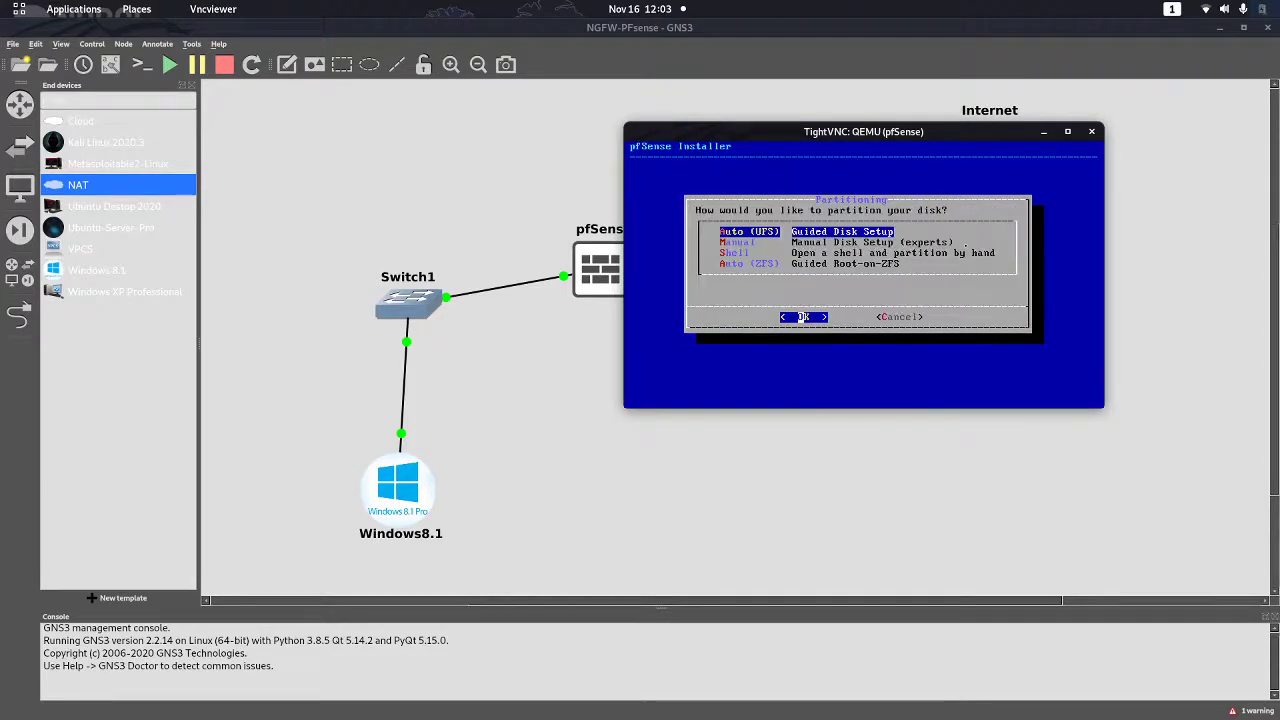
{"action": "key", "text": "Return"}
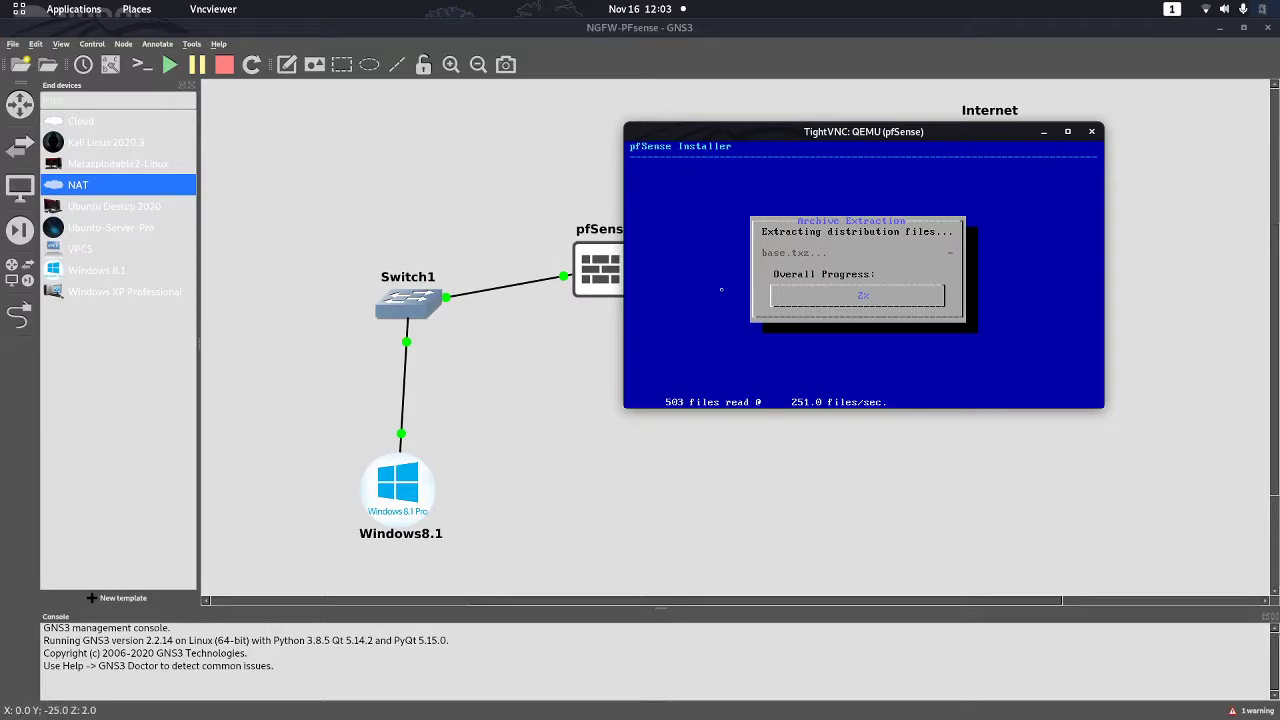
{"action": "key", "text": "super"}
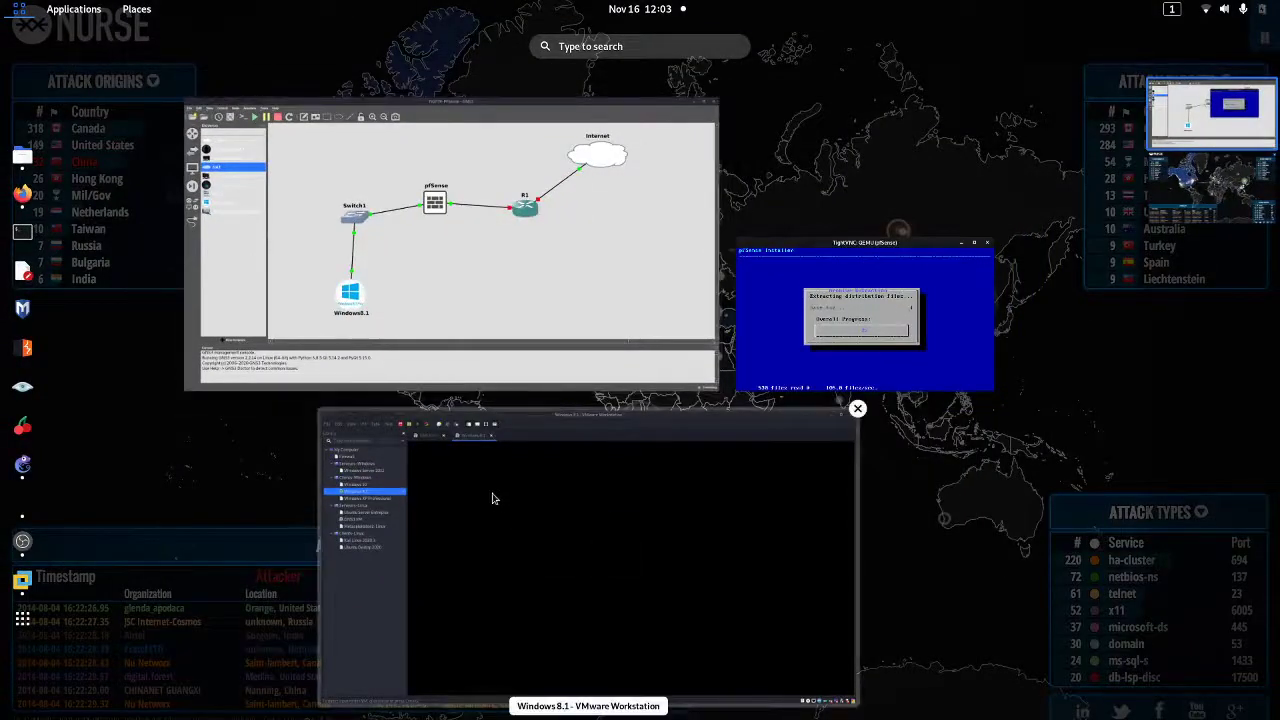
Sign in to the Windows 8.1 VM in VMware Workstation with the account password
{"action": "left_click", "coordinate": [491, 494]}
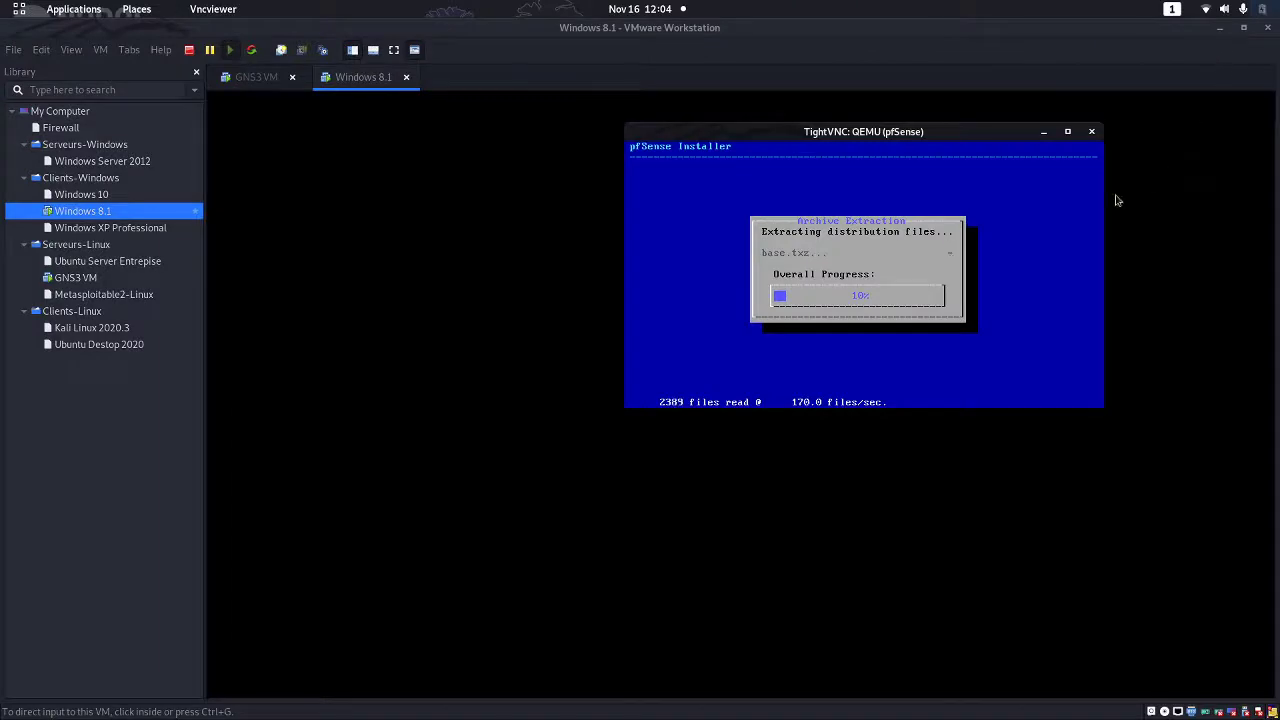
{"action": "key", "text": "super"}
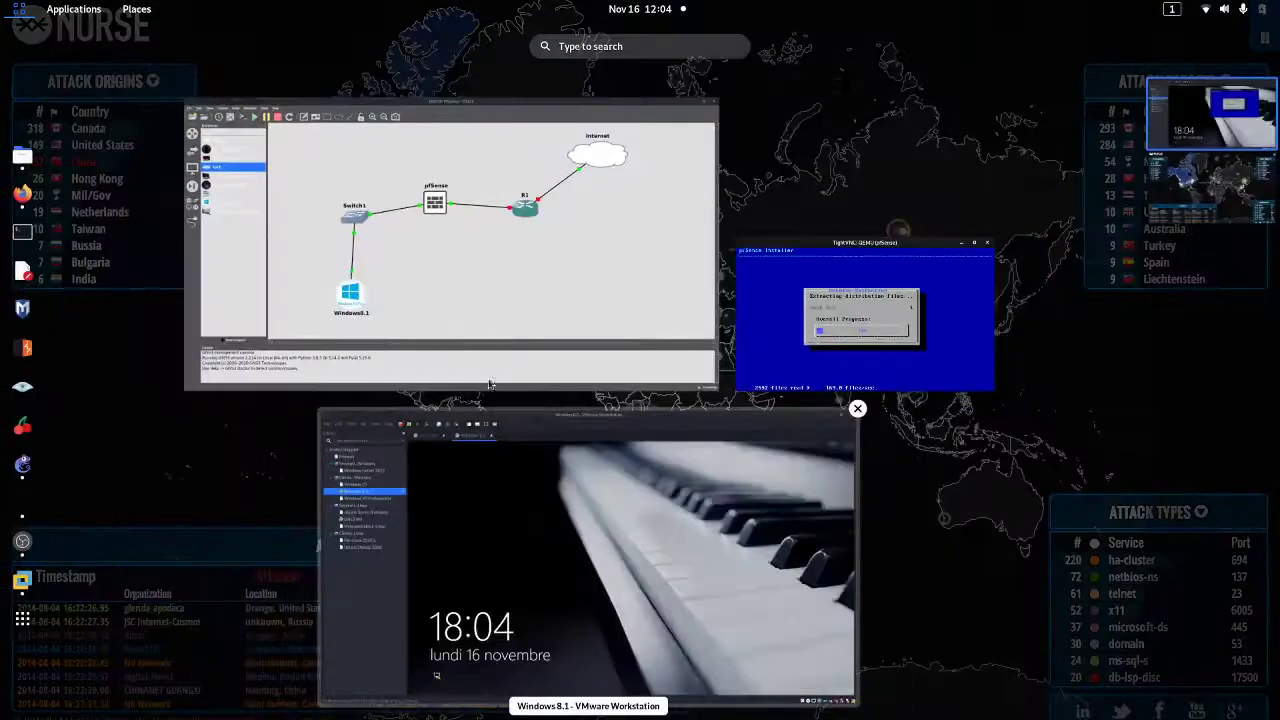
{"action": "left_click", "coordinate": [592, 511]}
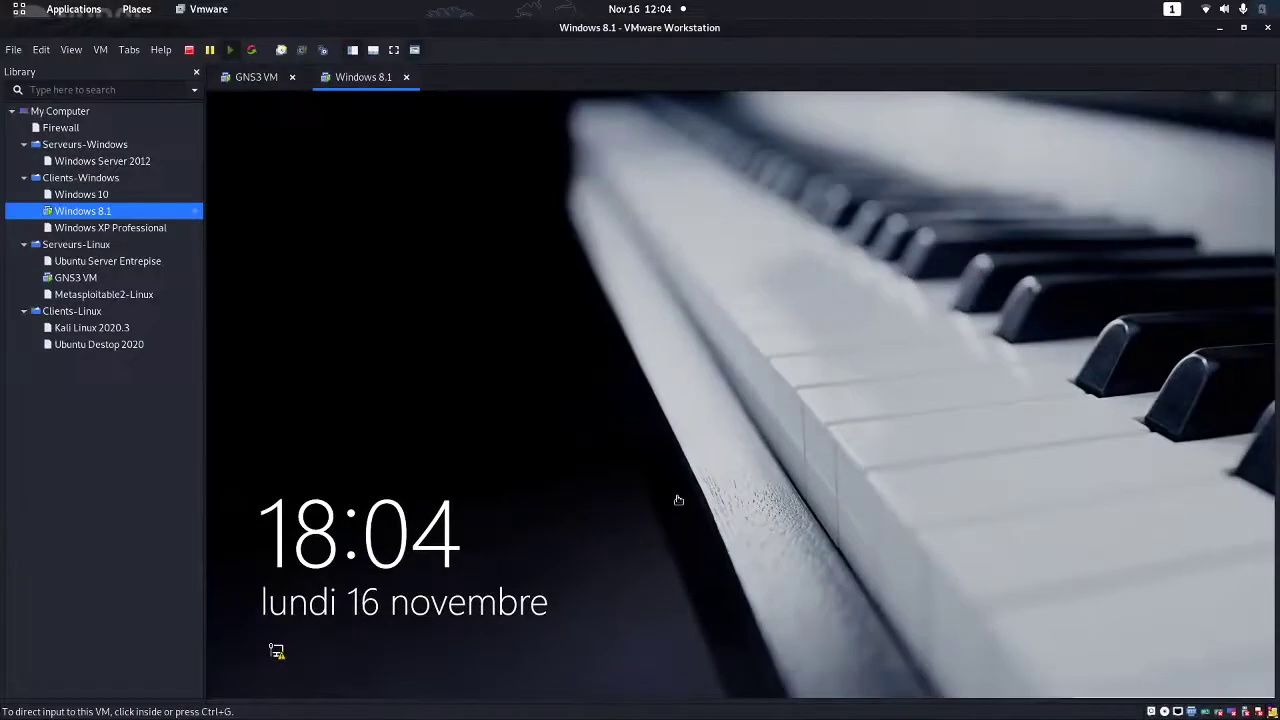
{"action": "left_click", "coordinate": [934, 246]}
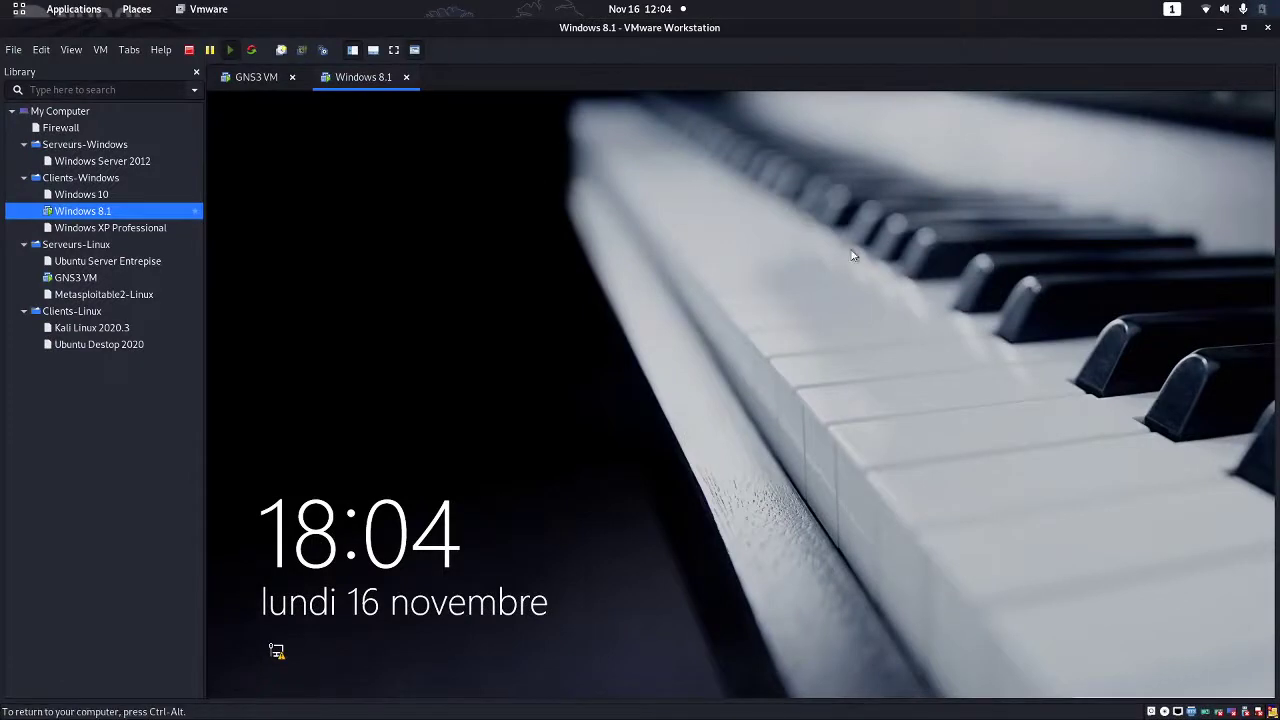
{"action": "left_click", "coordinate": [411, 545]}
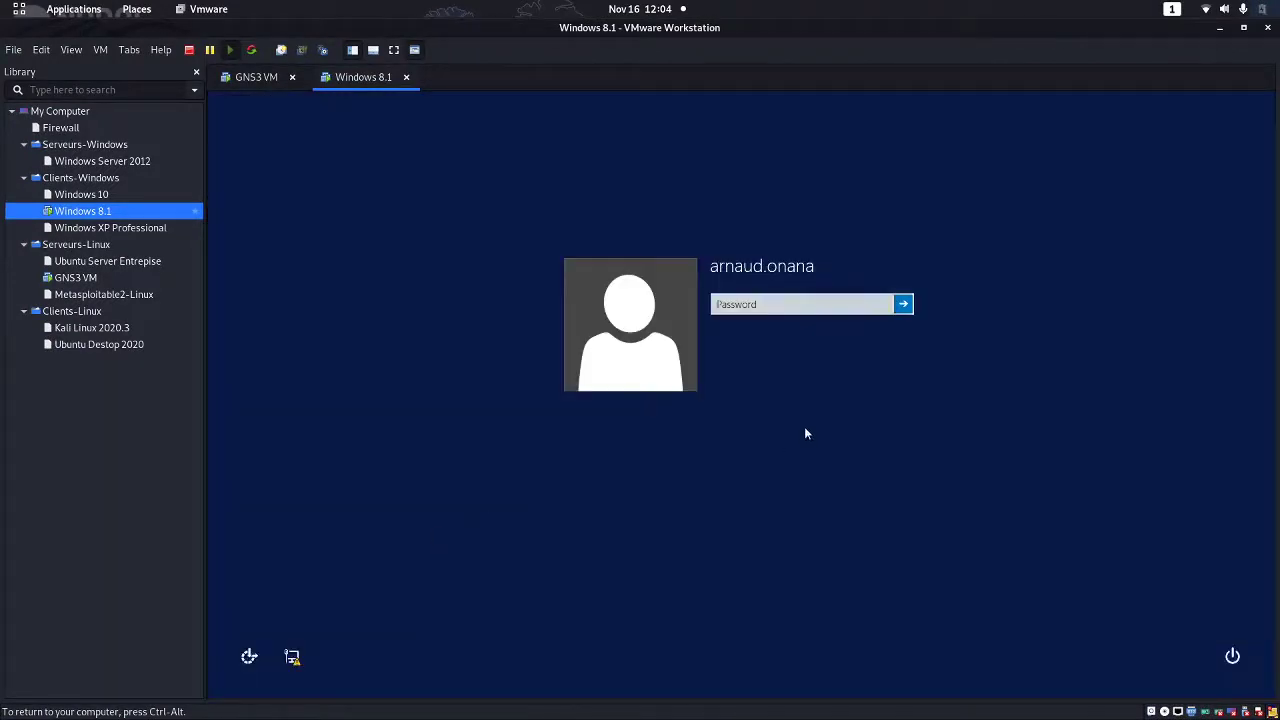
{"action": "left_click", "coordinate": [744, 309]}
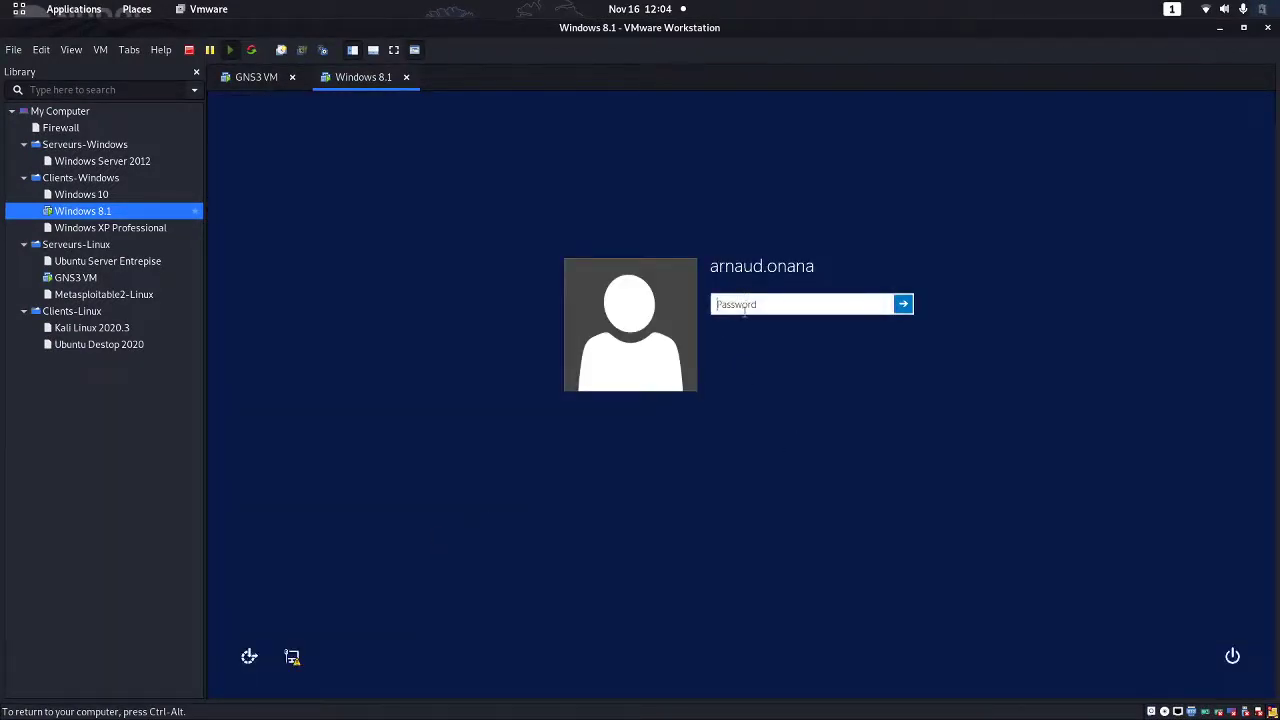
{"action": "type", "text": "•••••"}
{"action": "key", "text": "Return"}
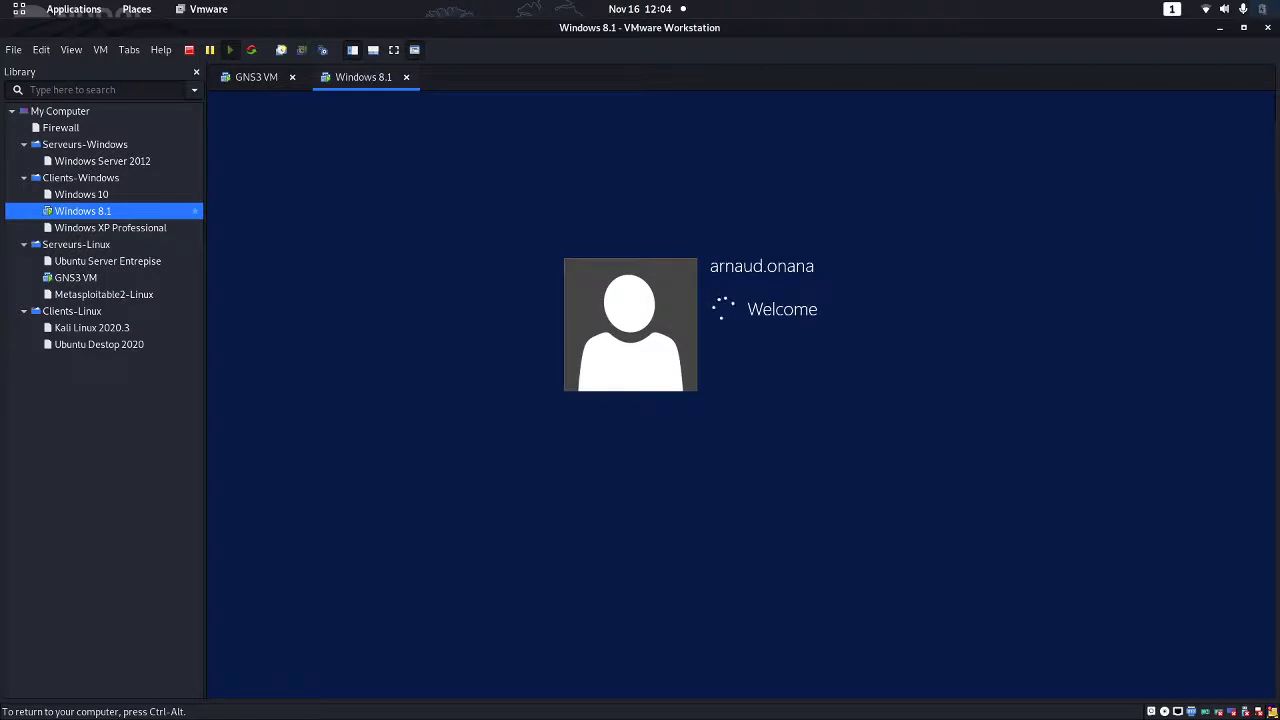
Release input from the VM and switch back to the GNS3 topology
{"action": "key", "text": "ctrl+alt"}
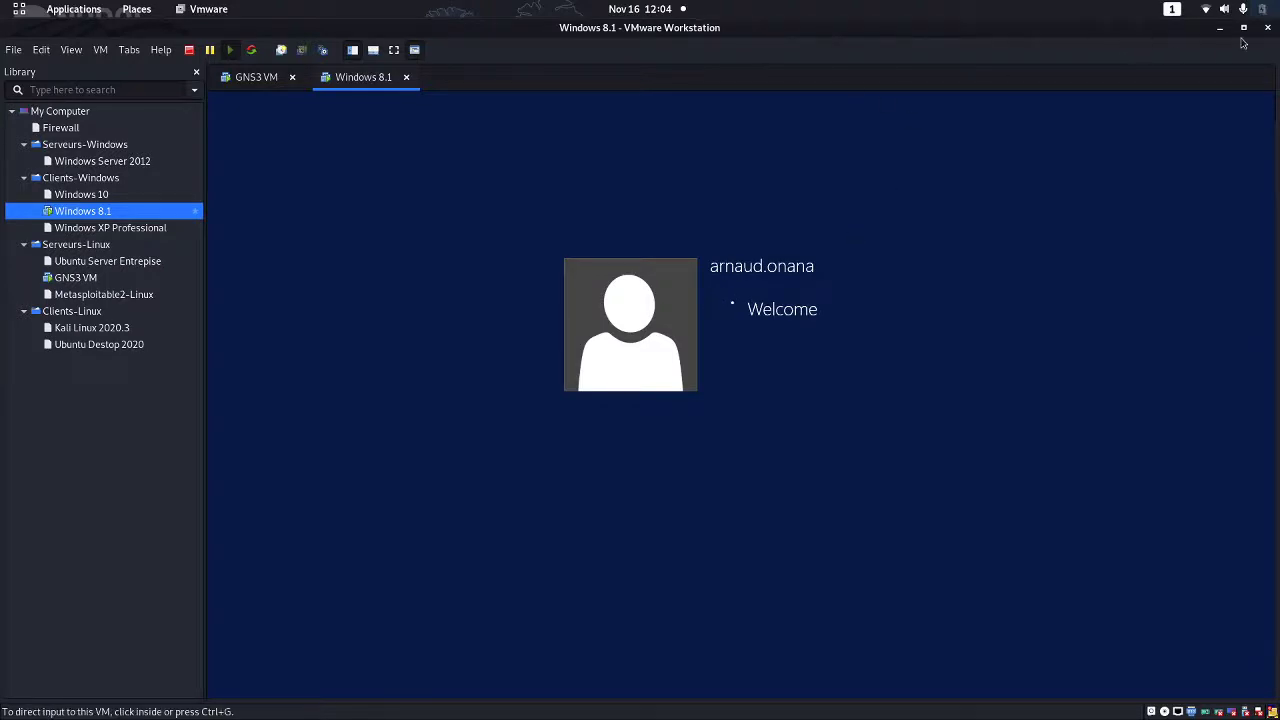
{"action": "key", "text": "super"}
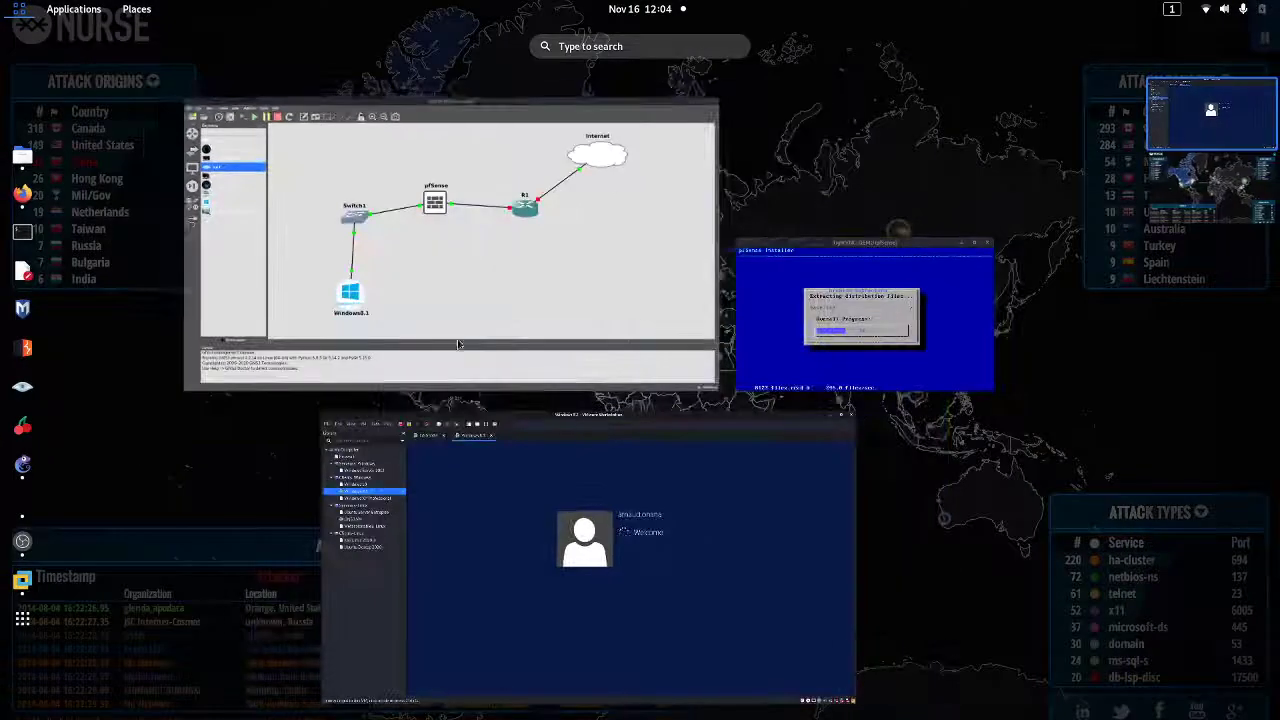
{"action": "left_click", "coordinate": [560, 283]}
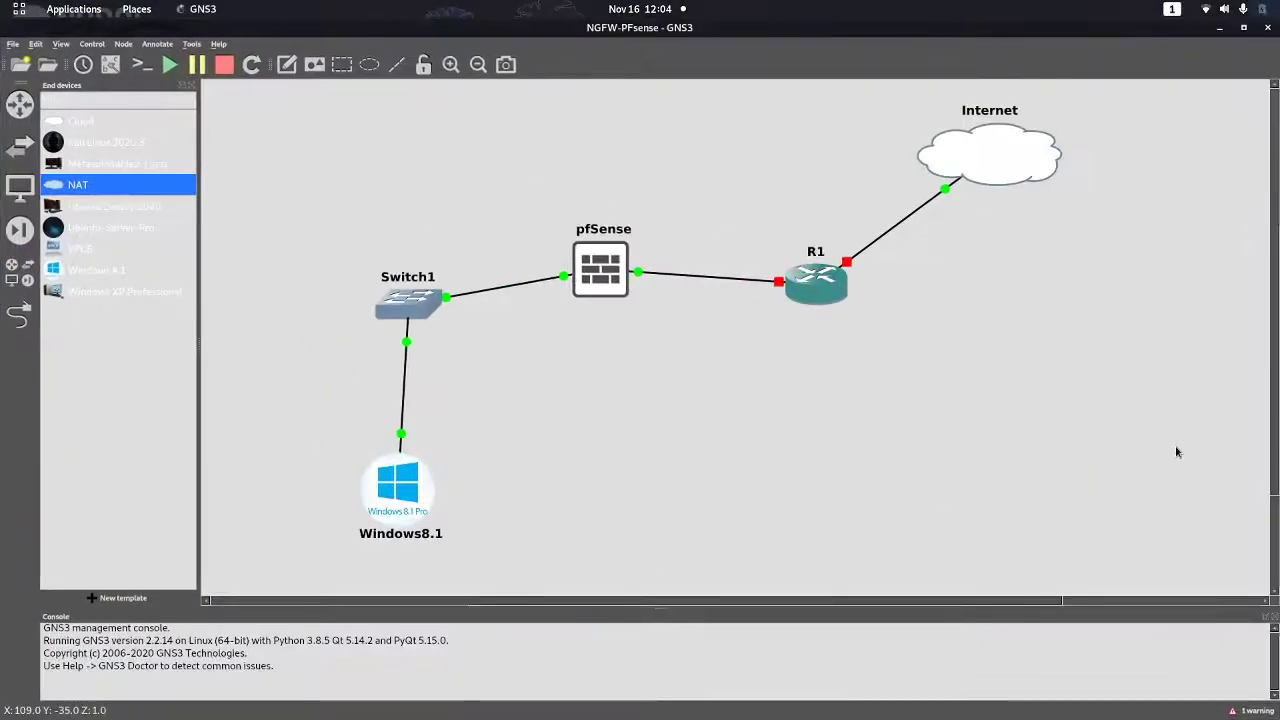
Finish the pfSense install without the manual-changes shell so it reboots into the installed system
{"action": "key", "text": "super"}
{"action": "left_click", "coordinate": [924, 331]}
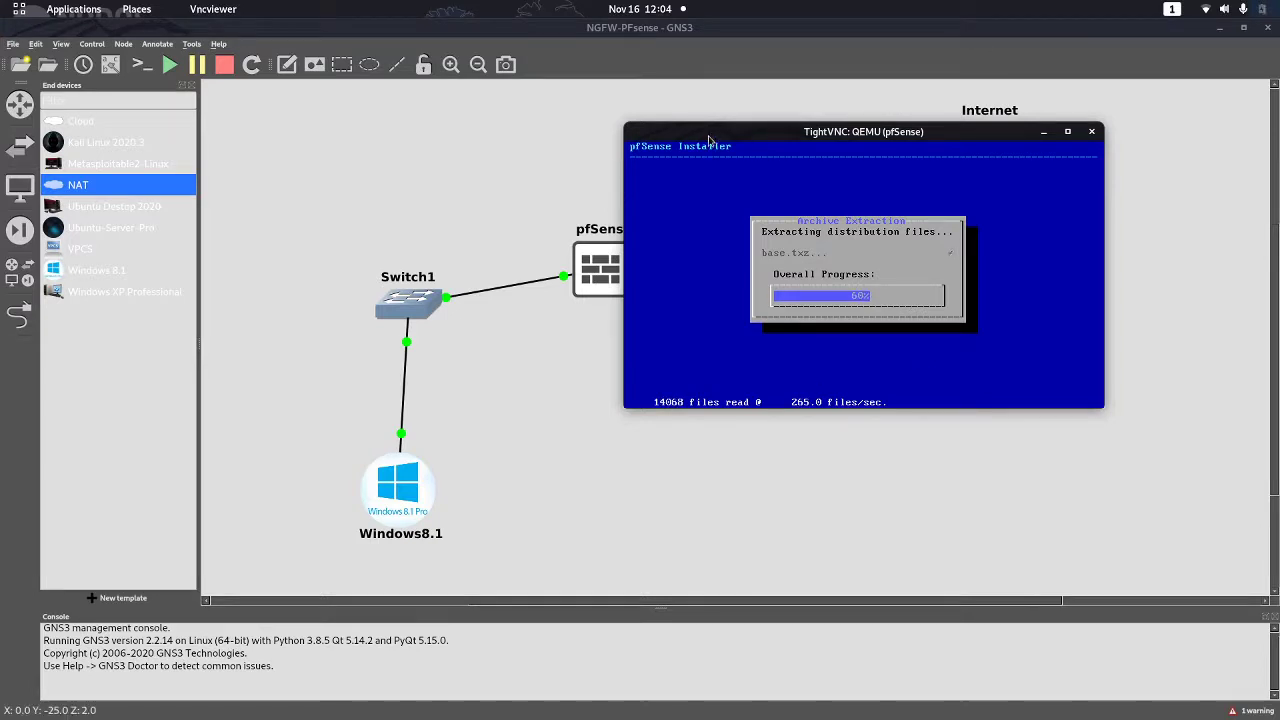
{"action": "left_click_drag", "start_coordinate": [760, 131], "coordinate": [795, 145]}
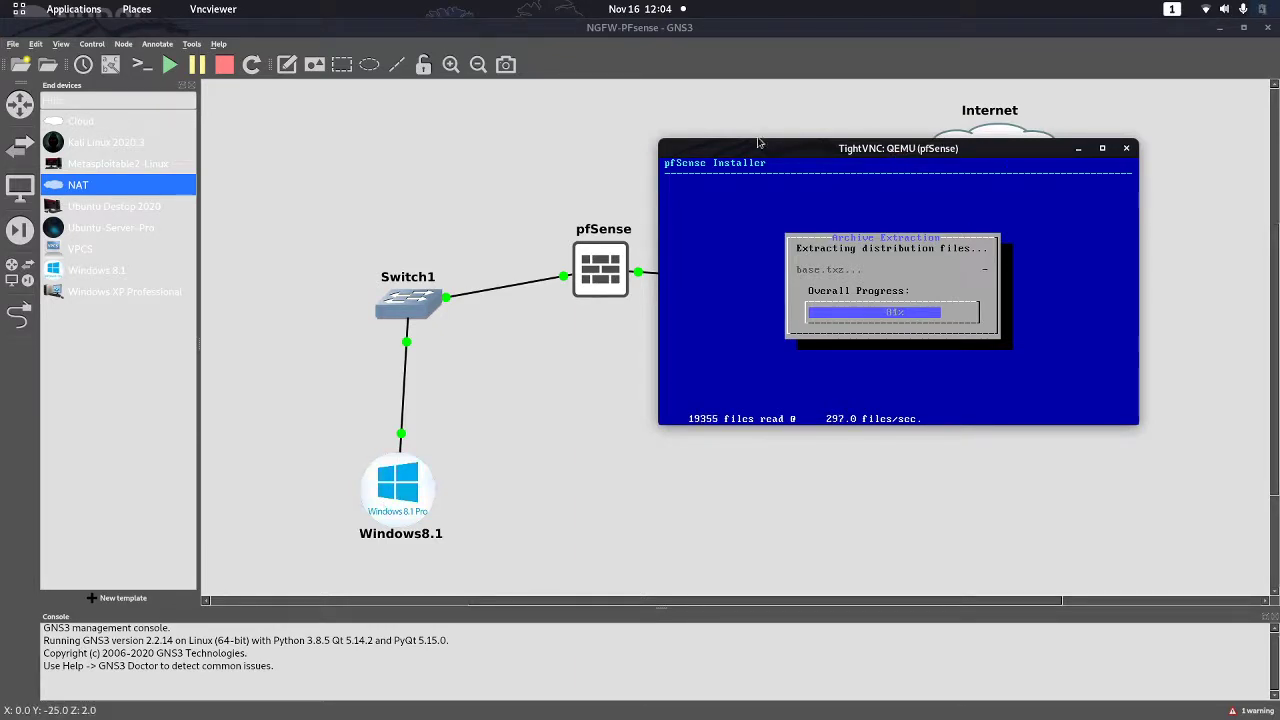
{"action": "mouse_move", "coordinate": [797, 148]}
{"action": "left_mouse_down"}
{"action": "mouse_move", "coordinate": [773, 139]}
{"action": "mouse_move", "coordinate": [800, 140]}
{"action": "left_mouse_up"}
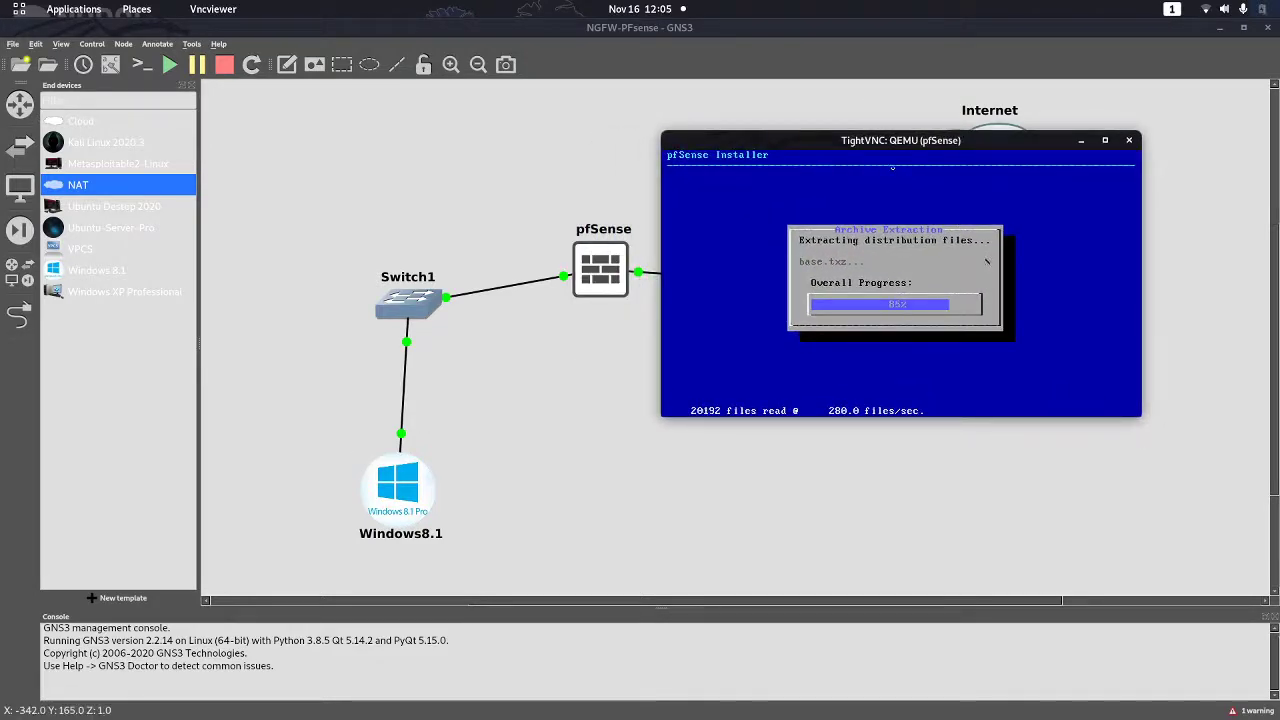
{"action": "left_click_drag", "start_coordinate": [873, 149], "coordinate": [891, 186]}
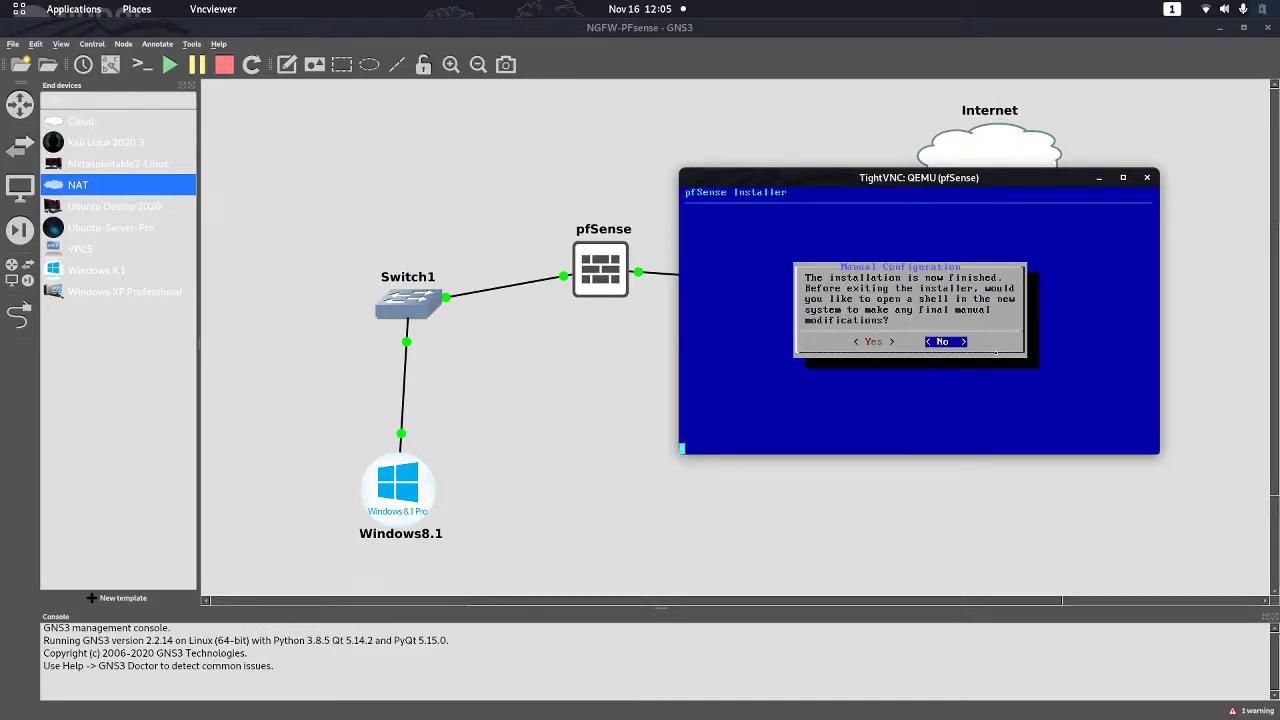
{"action": "key", "text": "Return"}
{"action": "key", "text": "Return"}
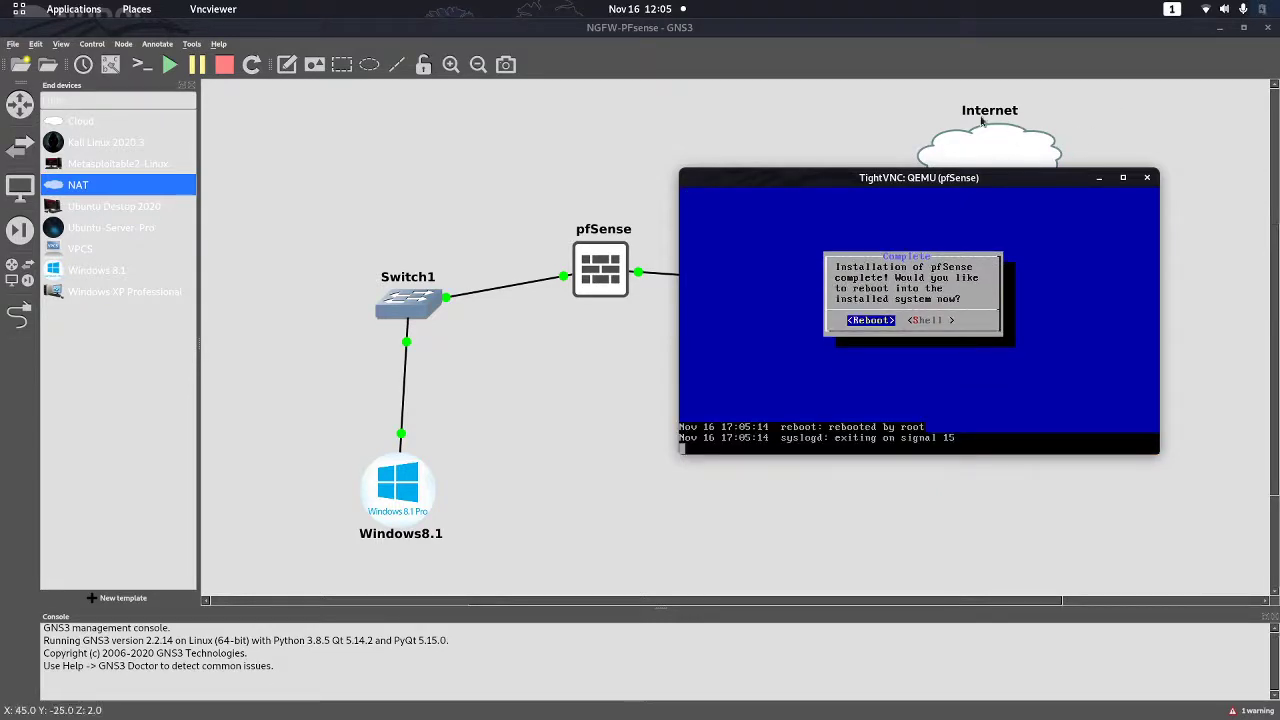
{"action": "left_click_drag", "start_coordinate": [912, 182], "coordinate": [847, 409]}
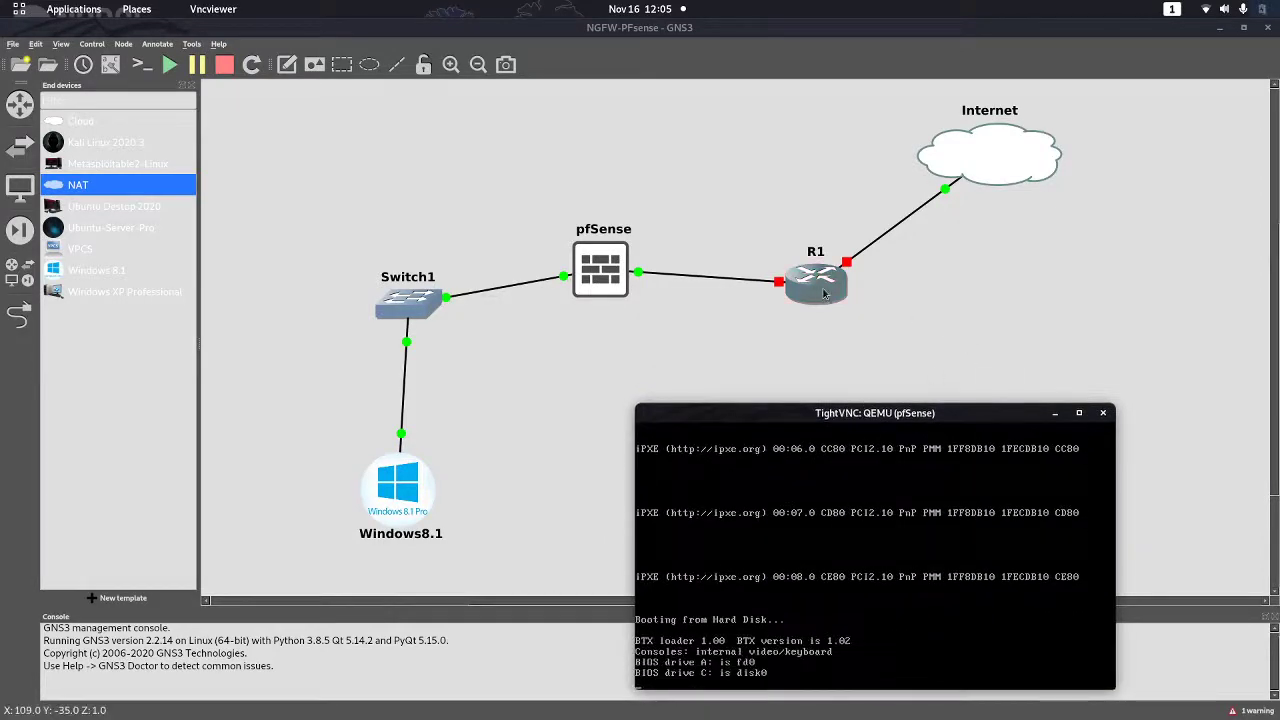
Start router R1 so every link in the topology turns green
{"action": "right_click", "coordinate": [808, 285]}
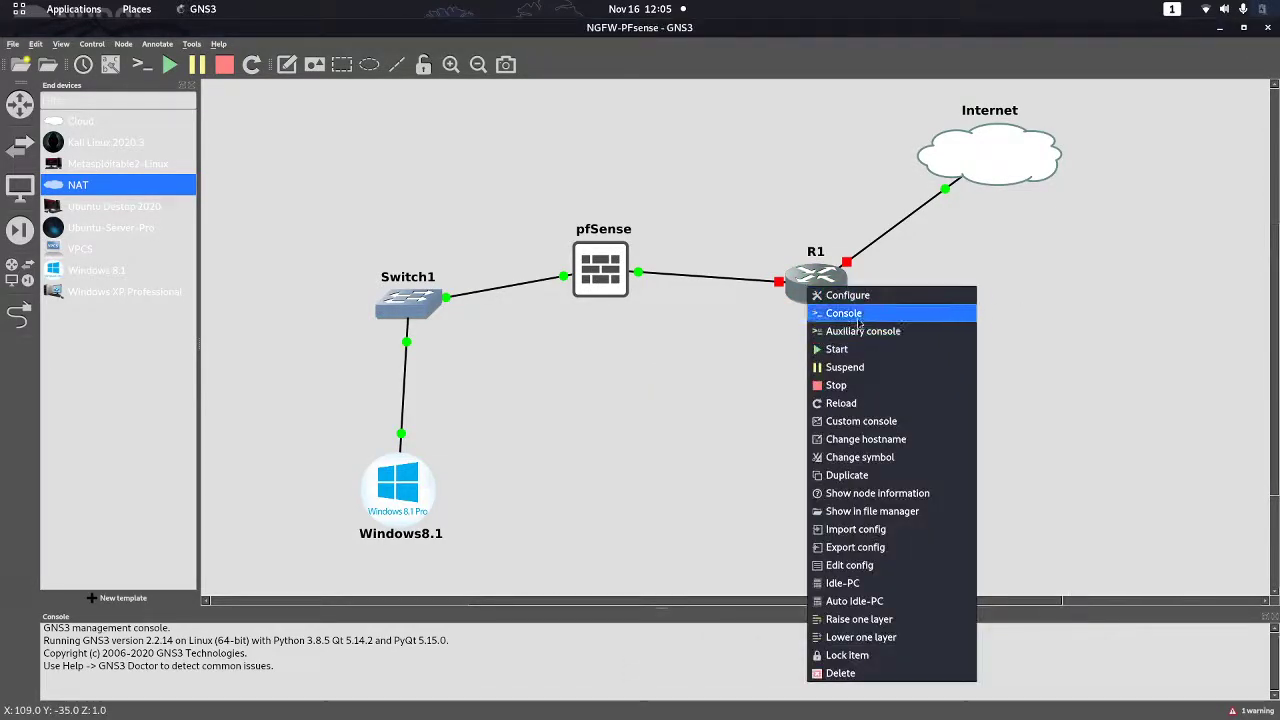
{"action": "left_click", "coordinate": [842, 349]}
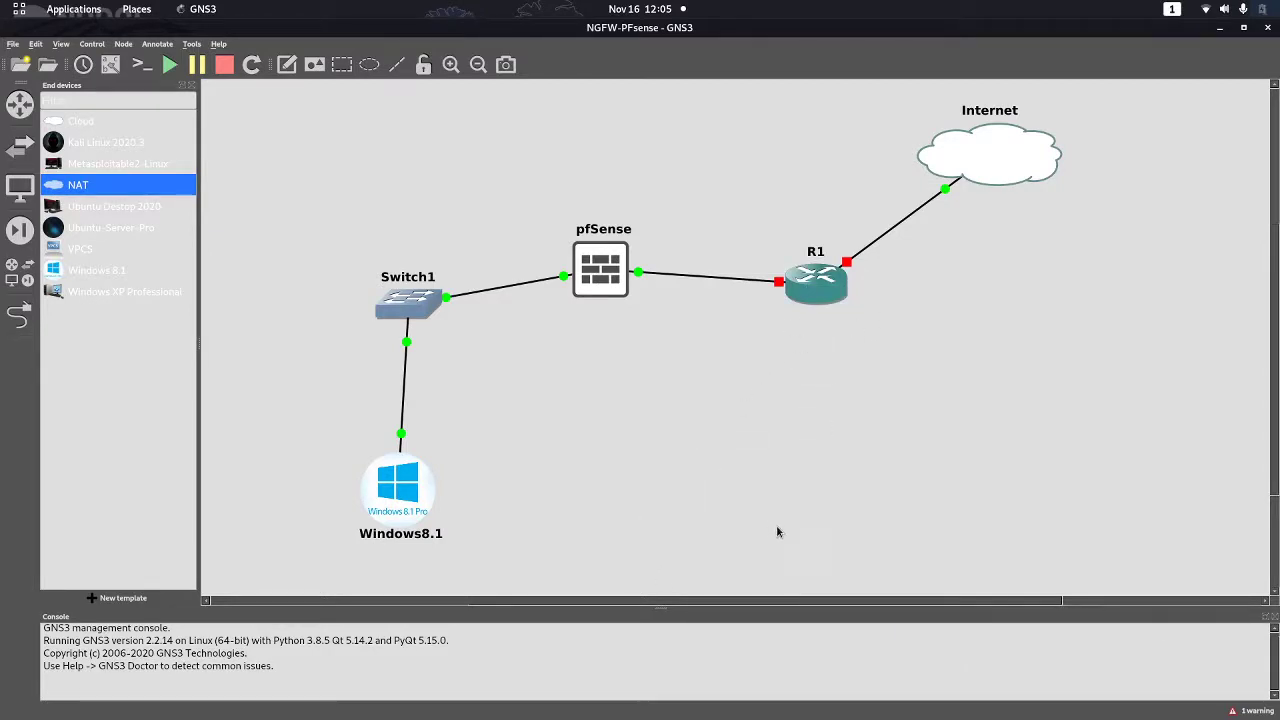
{"action": "key", "text": "super"}
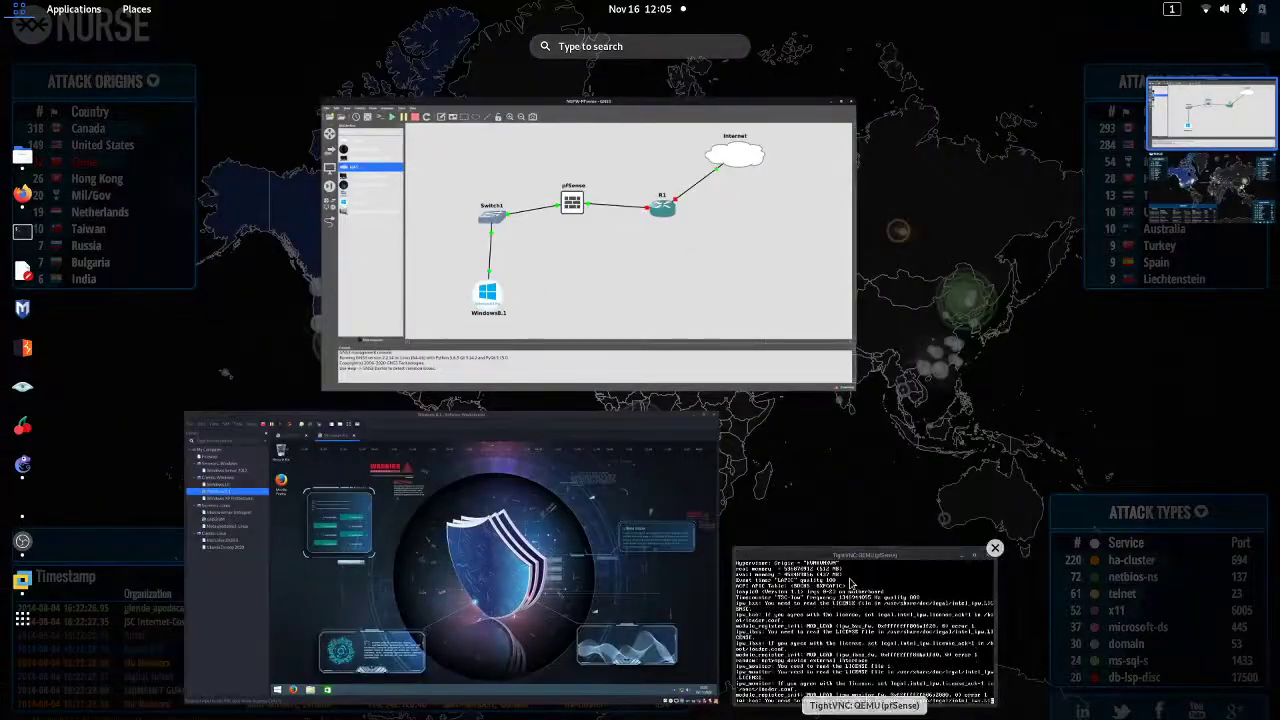
{"action": "left_click", "coordinate": [850, 584]}
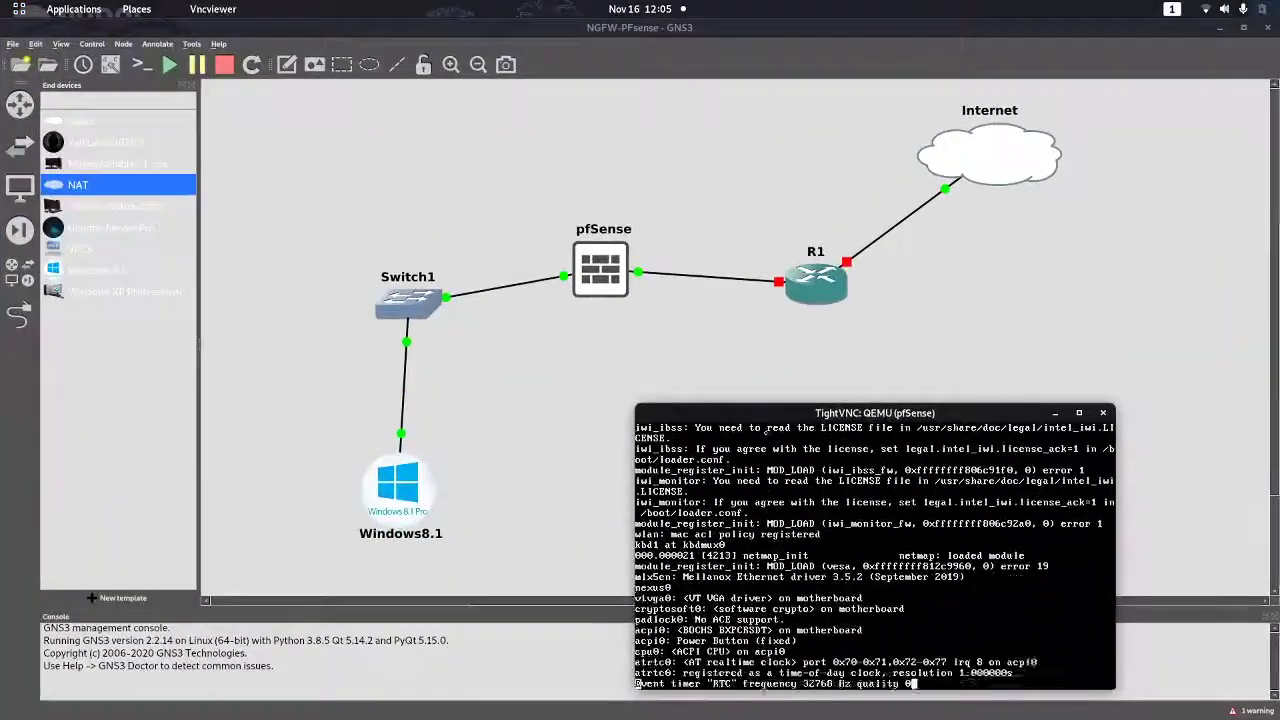
Check on R1 and the booting pfSense console before heading to the Windows 8.1 VM
{"action": "right_click", "coordinate": [817, 289]}
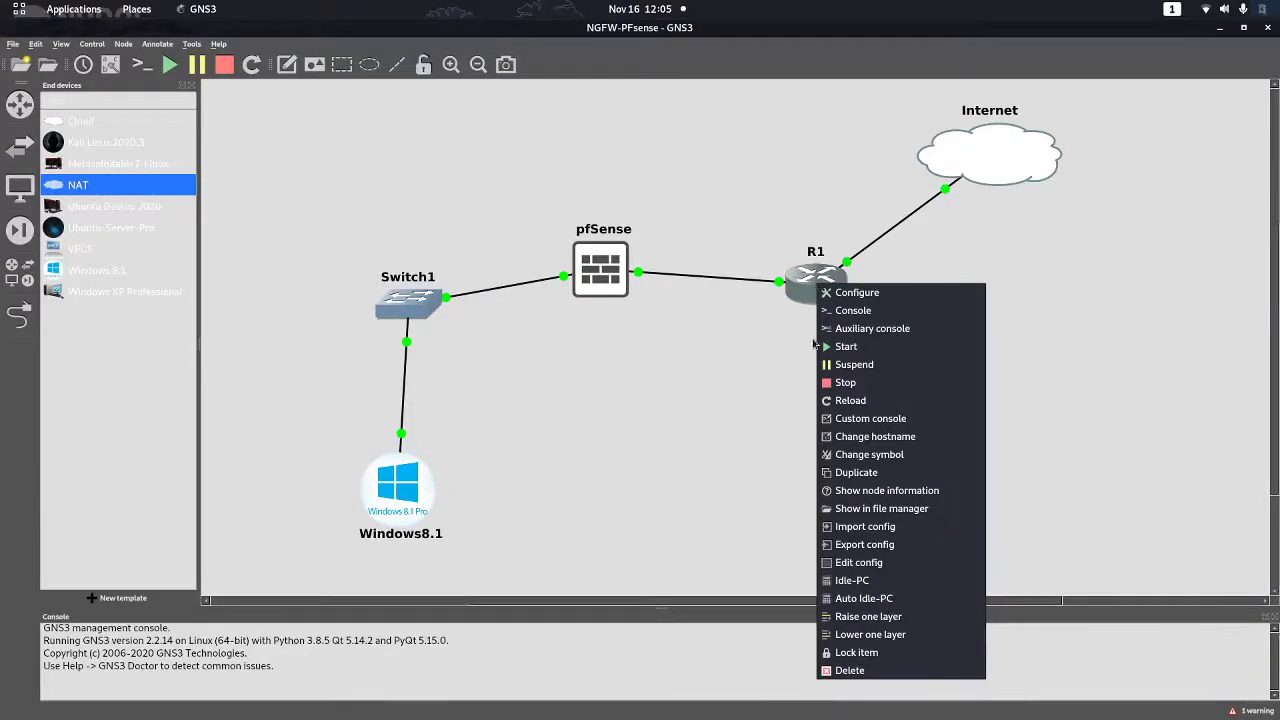
{"action": "left_click", "coordinate": [791, 386]}
{"action": "key", "text": "super"}
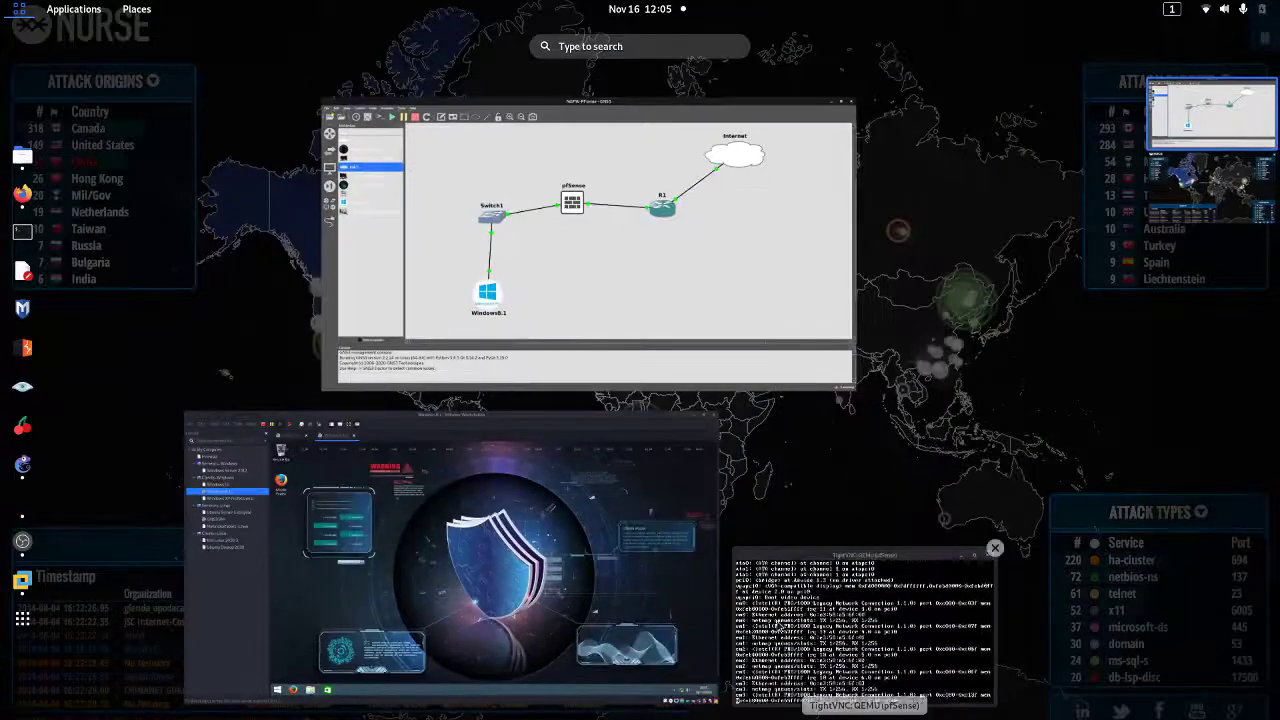
{"action": "left_click", "coordinate": [858, 615]}
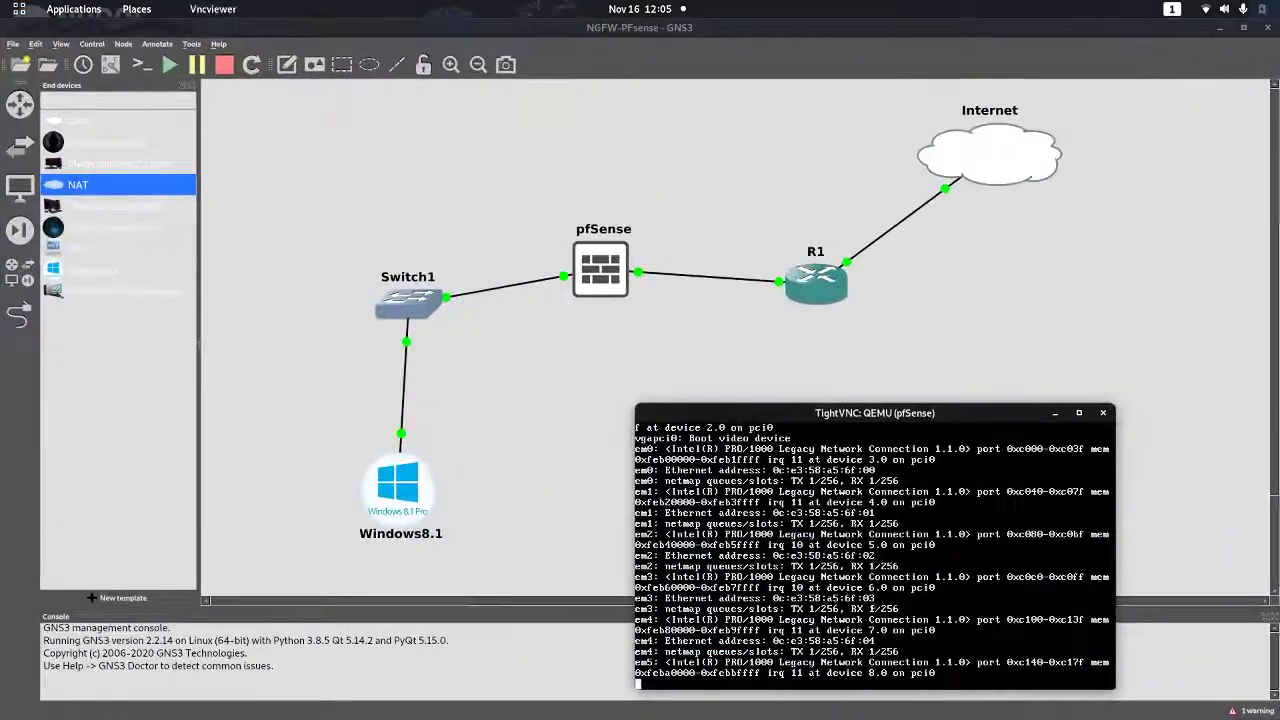
{"action": "key", "text": "super"}
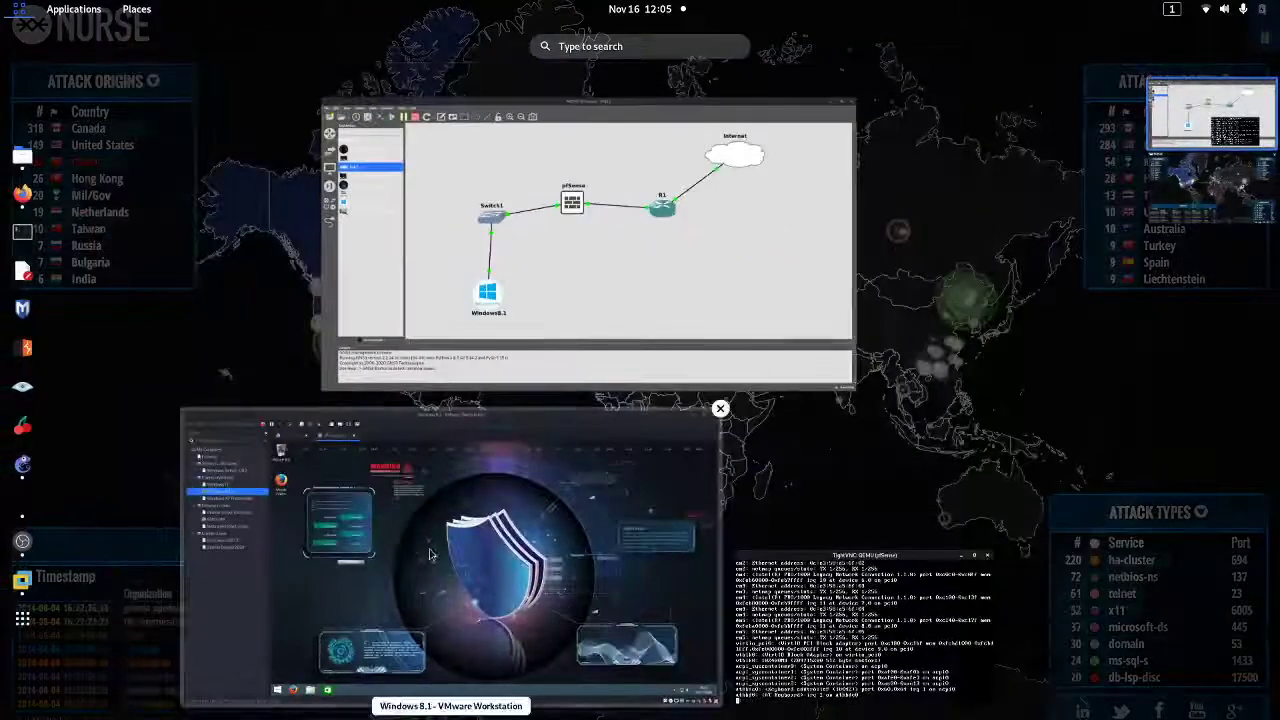
Run ipconfig on the Windows 8.1 client, finding only 169.254.82.102, then hide VMware
{"action": "left_click", "coordinate": [475, 565]}
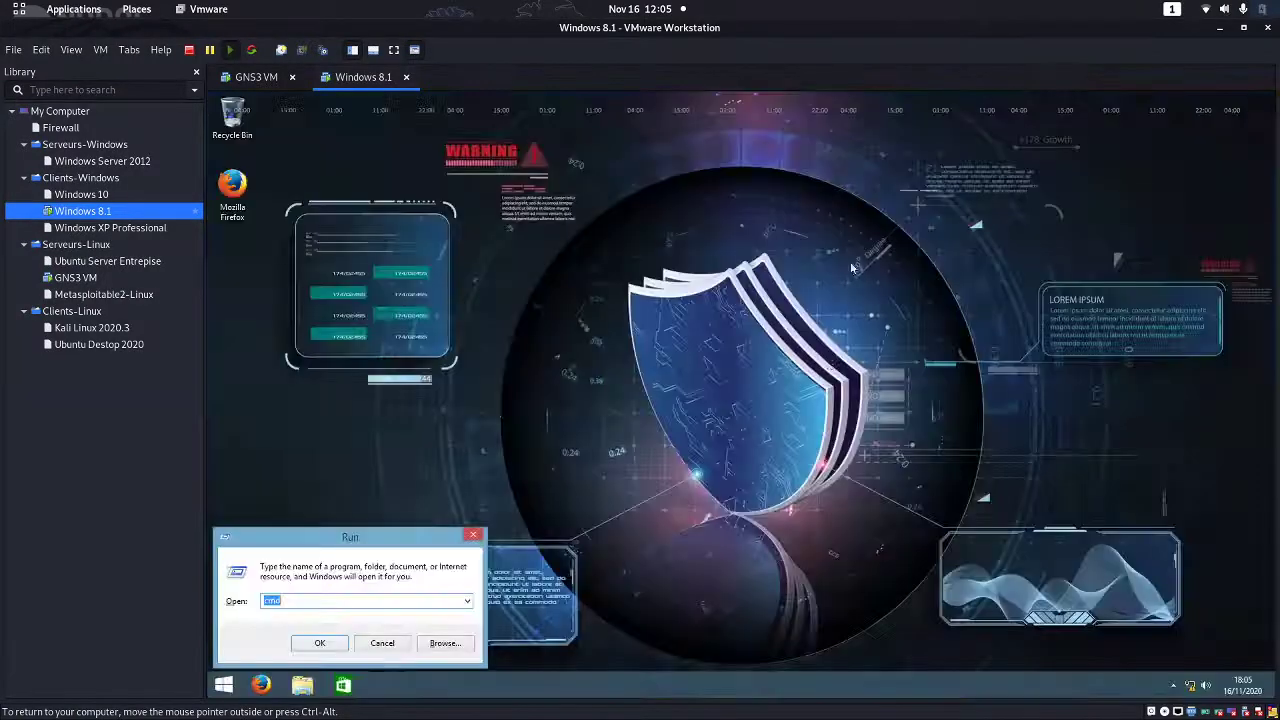
{"action": "key", "text": "Return"}
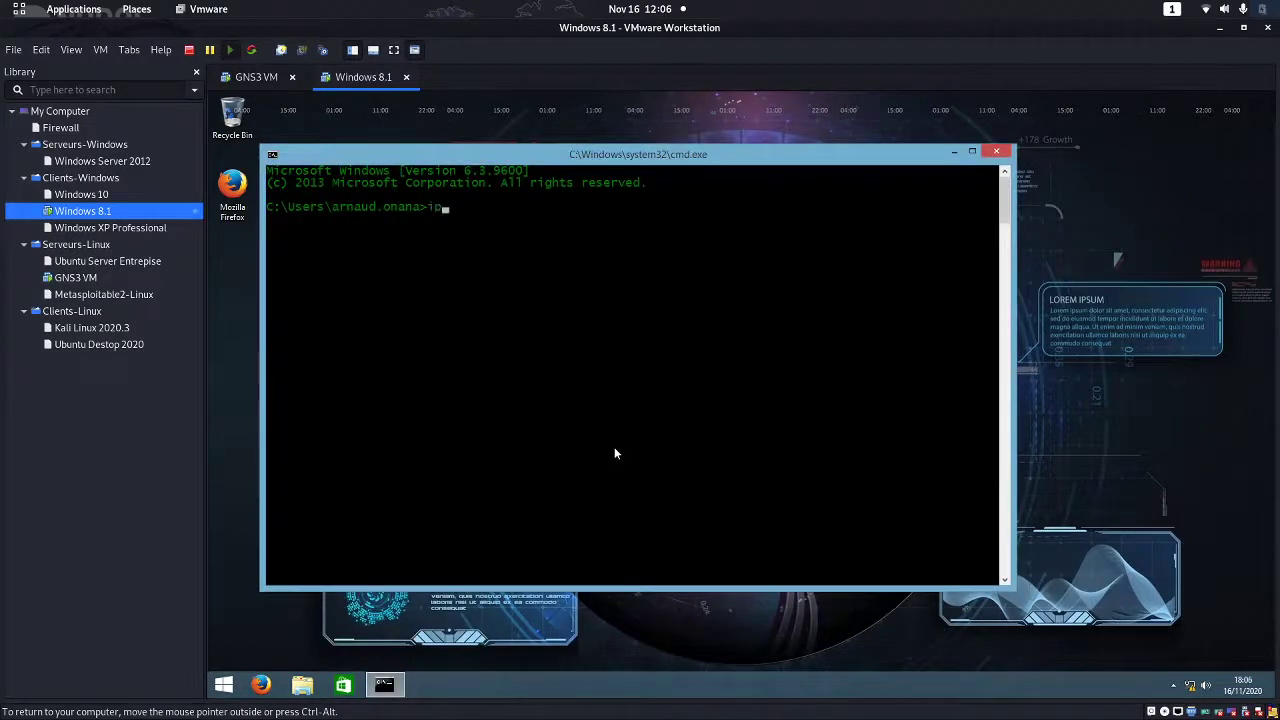
{"action": "type", "text": "ipco f"}
{"action": "key", "text": "Return"}
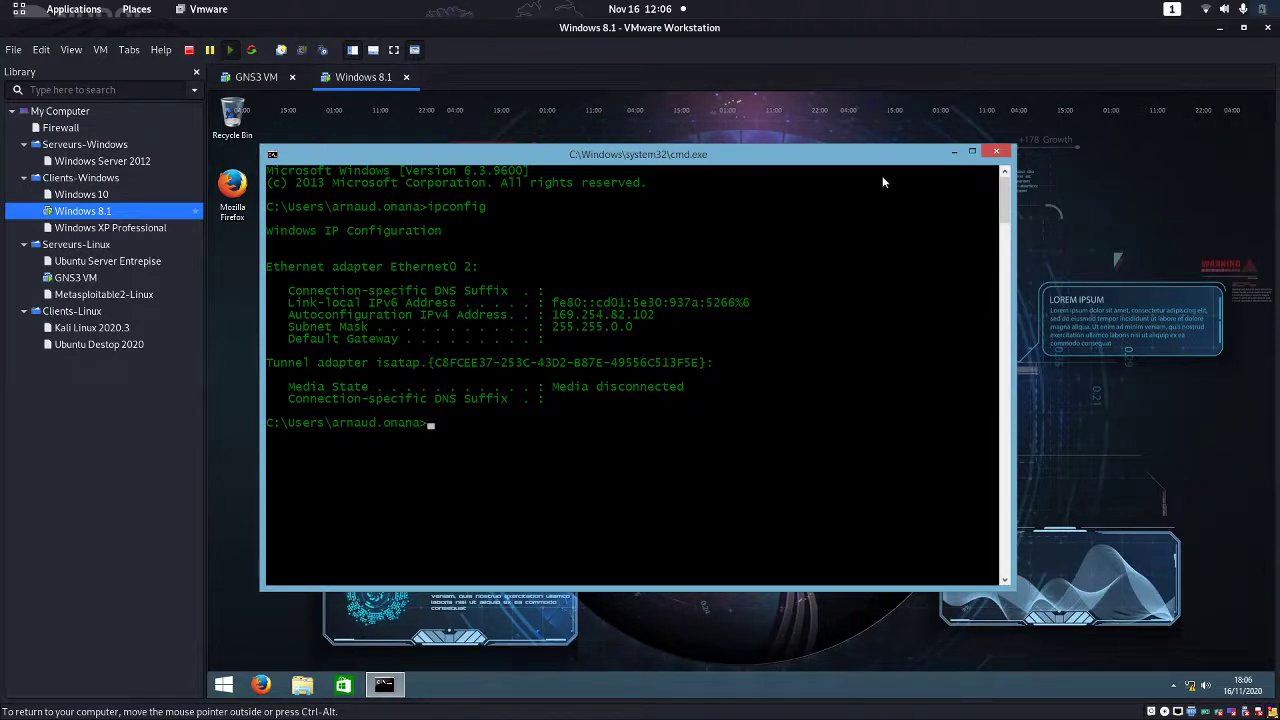
{"action": "left_click", "coordinate": [996, 151]}
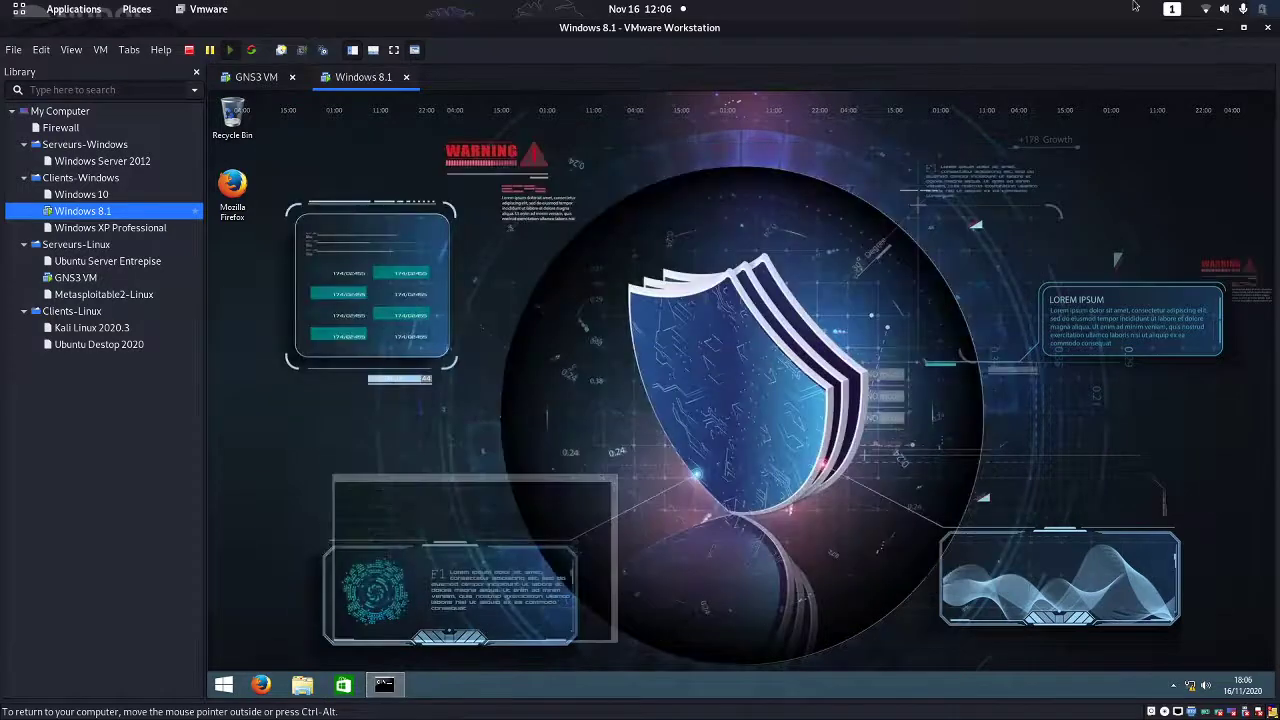
{"action": "left_click", "coordinate": [1221, 29]}
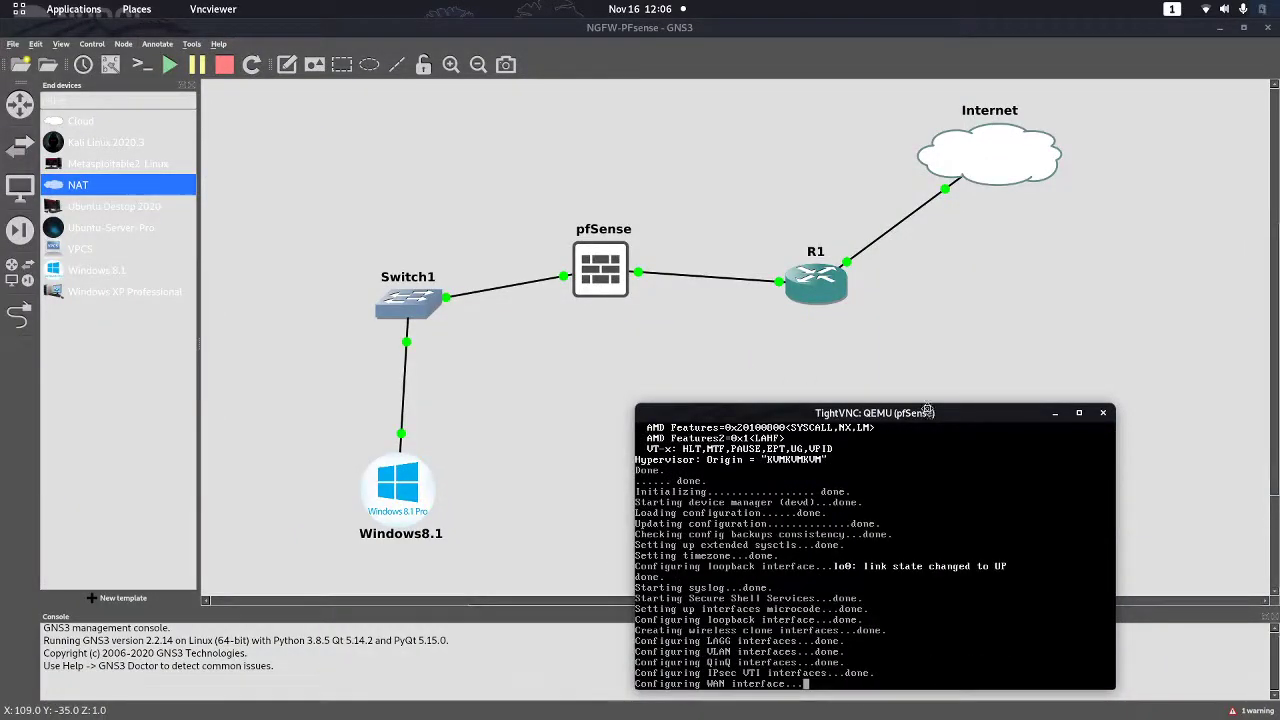
{"action": "left_click_drag", "start_coordinate": [928, 411], "coordinate": [903, 311]}
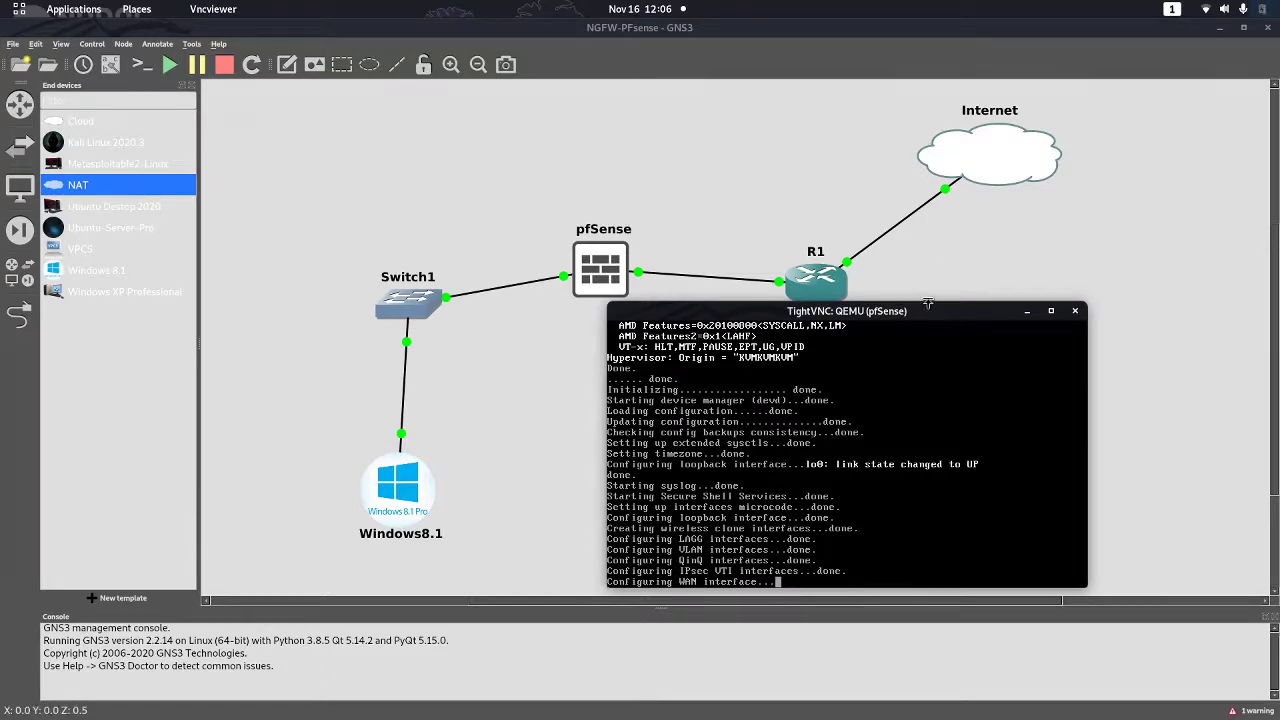
{"action": "left_click_drag", "start_coordinate": [928, 312], "coordinate": [731, 151]}
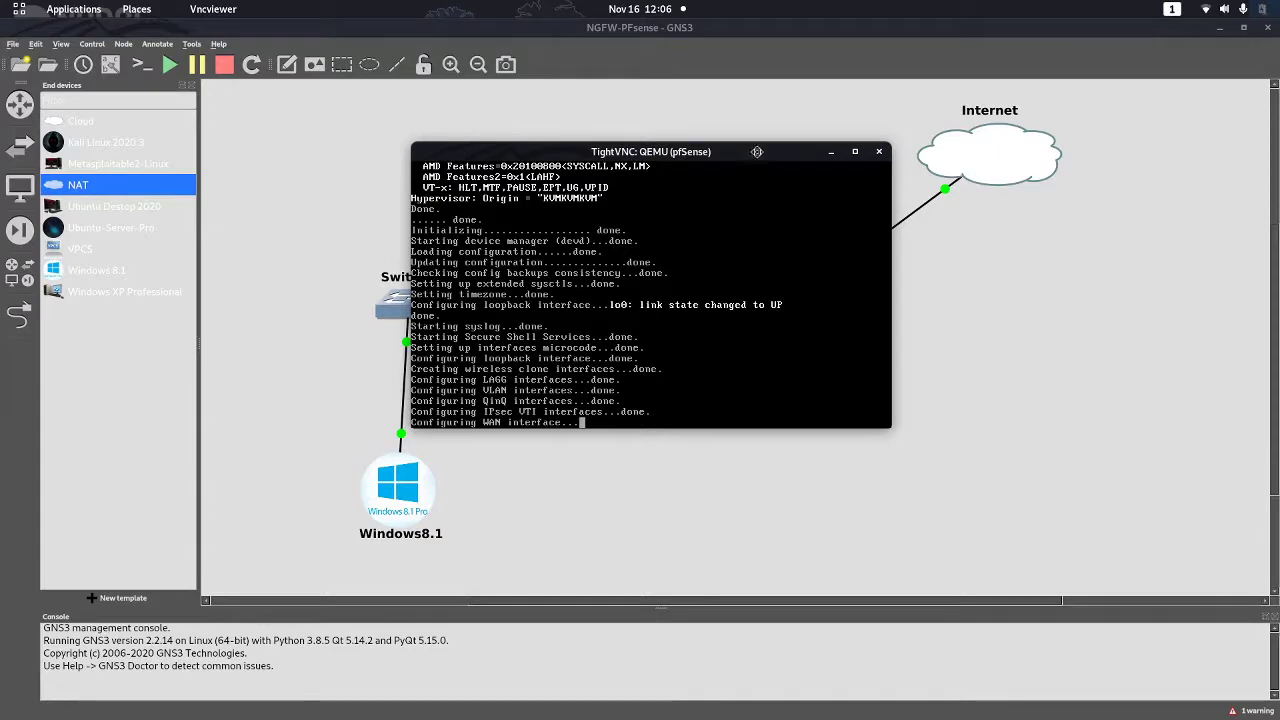
{"action": "left_click_drag", "start_coordinate": [757, 153], "coordinate": [777, 120]}
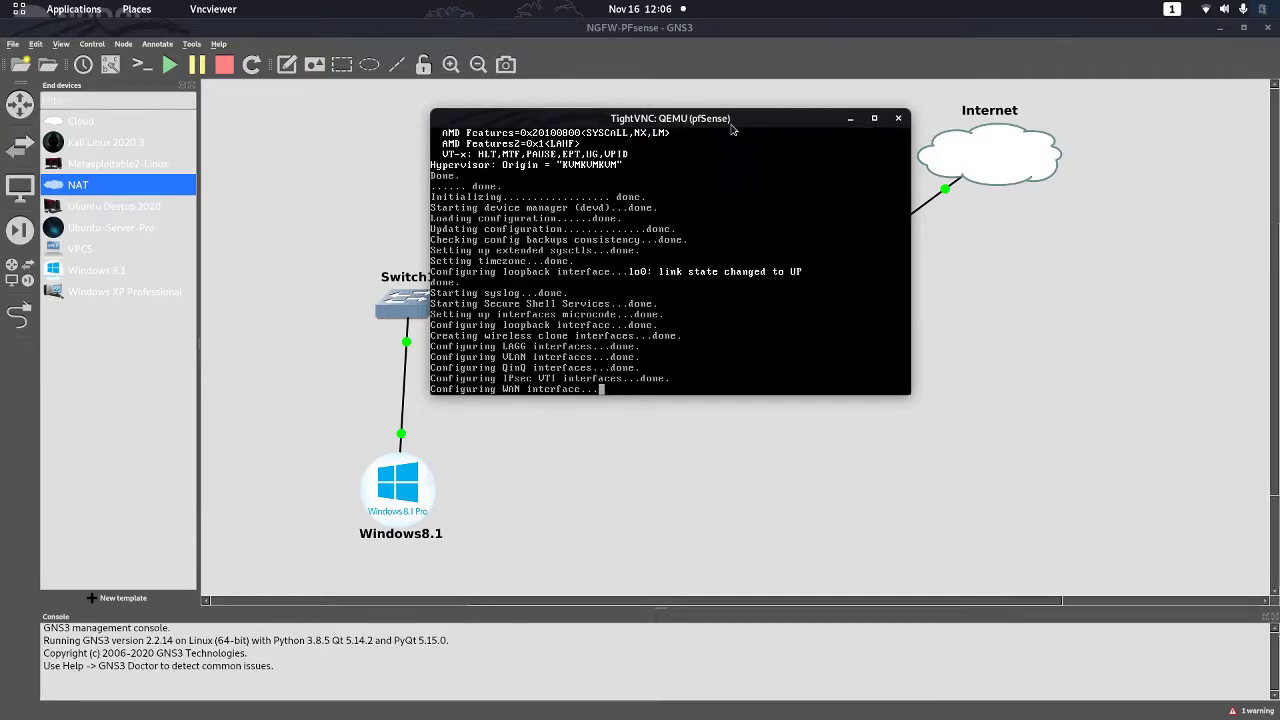
{"action": "left_click_drag", "start_coordinate": [731, 126], "coordinate": [903, 176]}
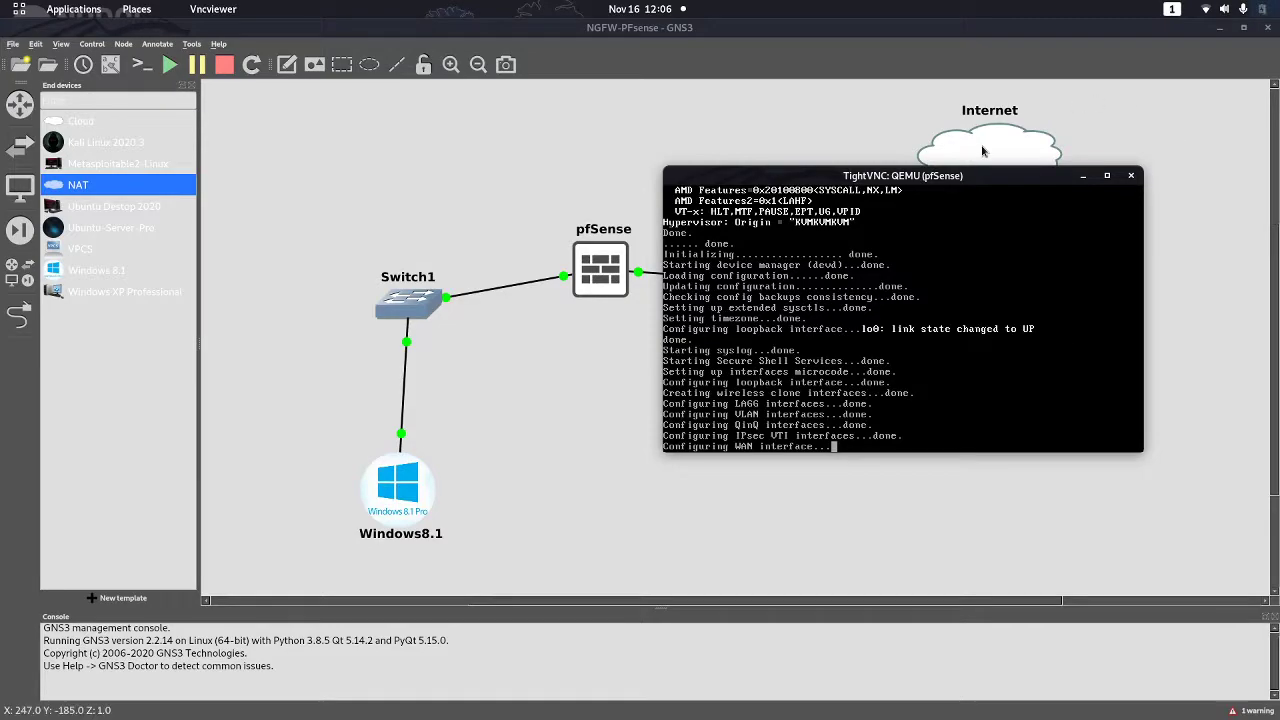
{"action": "left_click_drag", "start_coordinate": [1091, 158], "coordinate": [892, 348]}
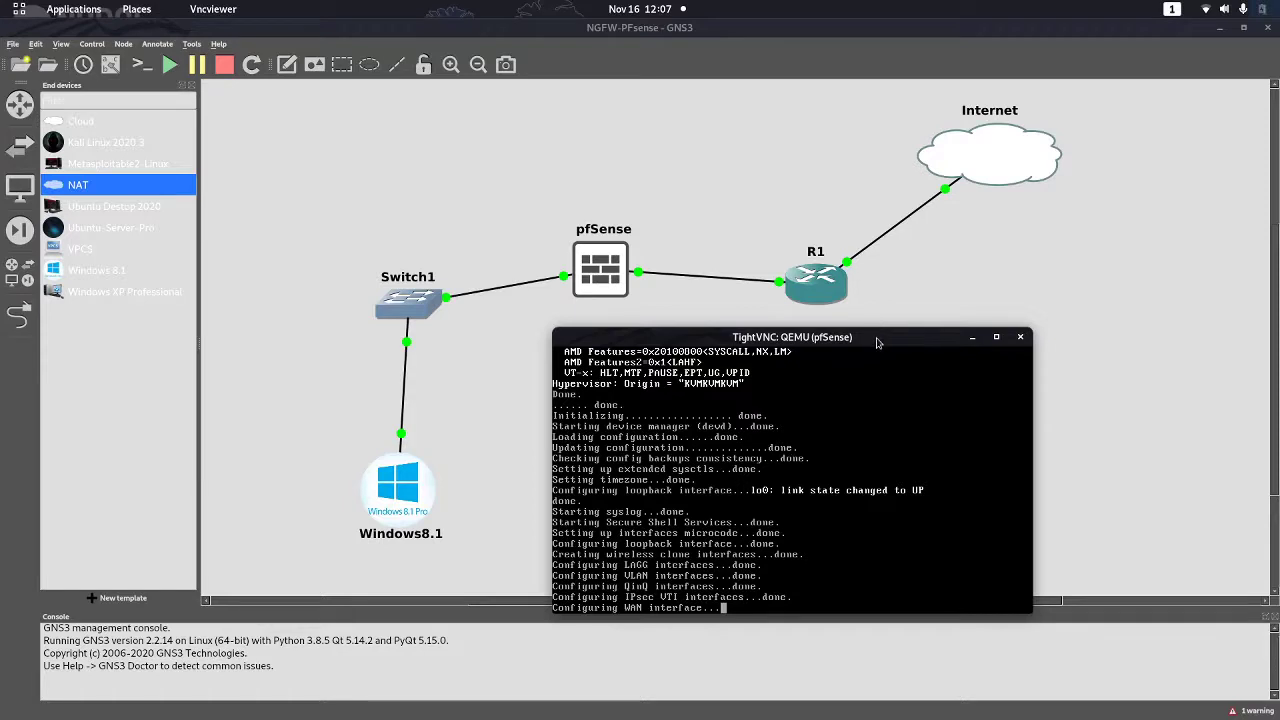
Reposition the pfSense console while it boots to the menu showing LAN 192.168.1.1/24
{"action": "left_click_drag", "start_coordinate": [874, 332], "coordinate": [909, 331]}
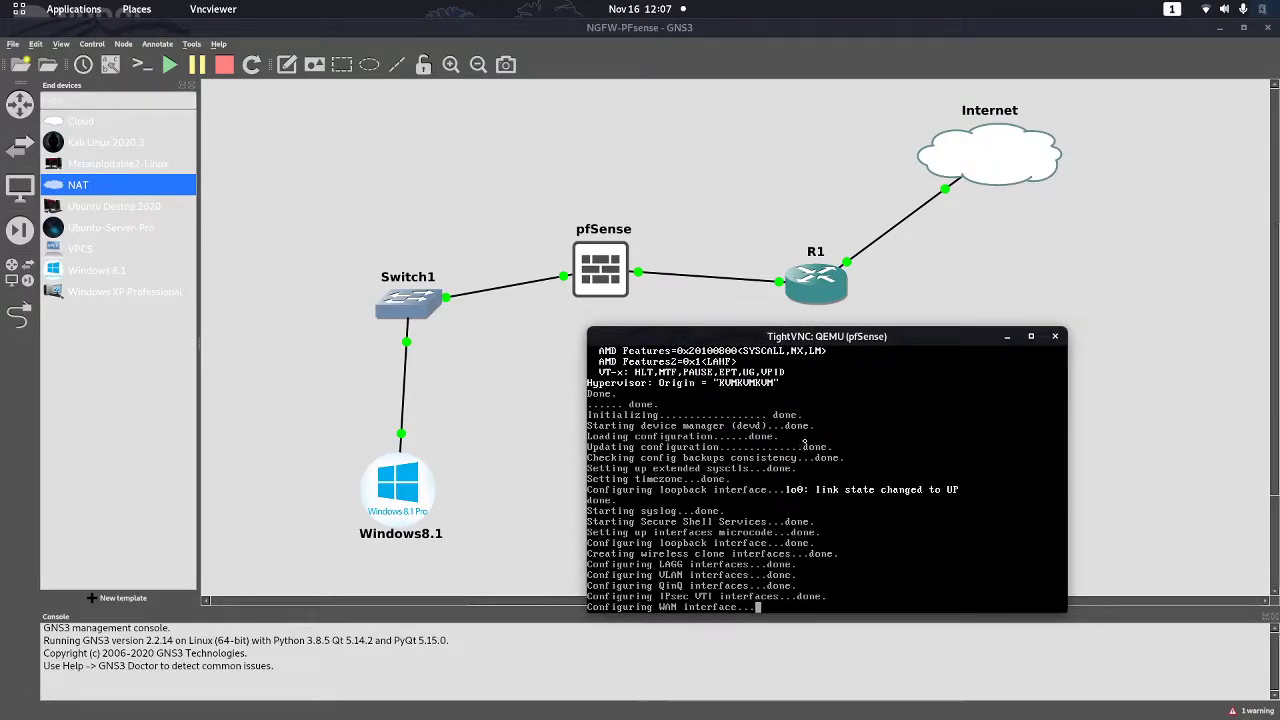
{"action": "left_click_drag", "start_coordinate": [742, 333], "coordinate": [714, 356]}
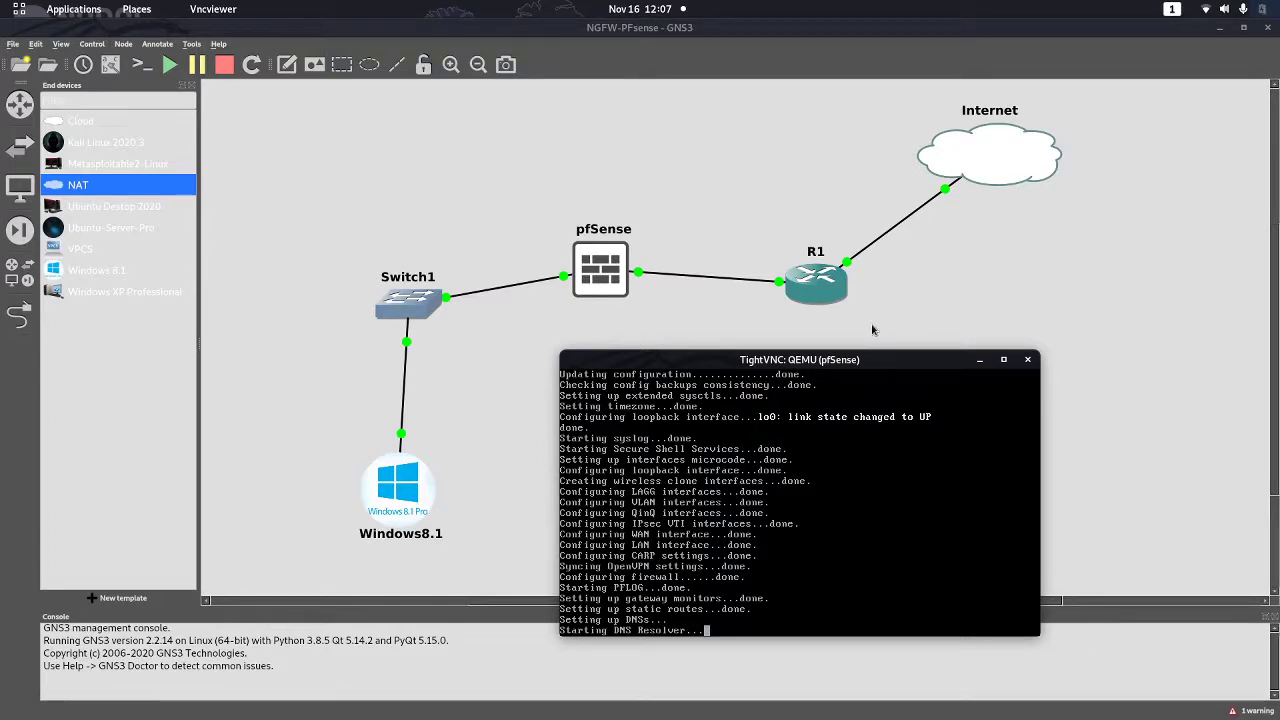
{"action": "left_click_drag", "start_coordinate": [876, 356], "coordinate": [915, 342]}
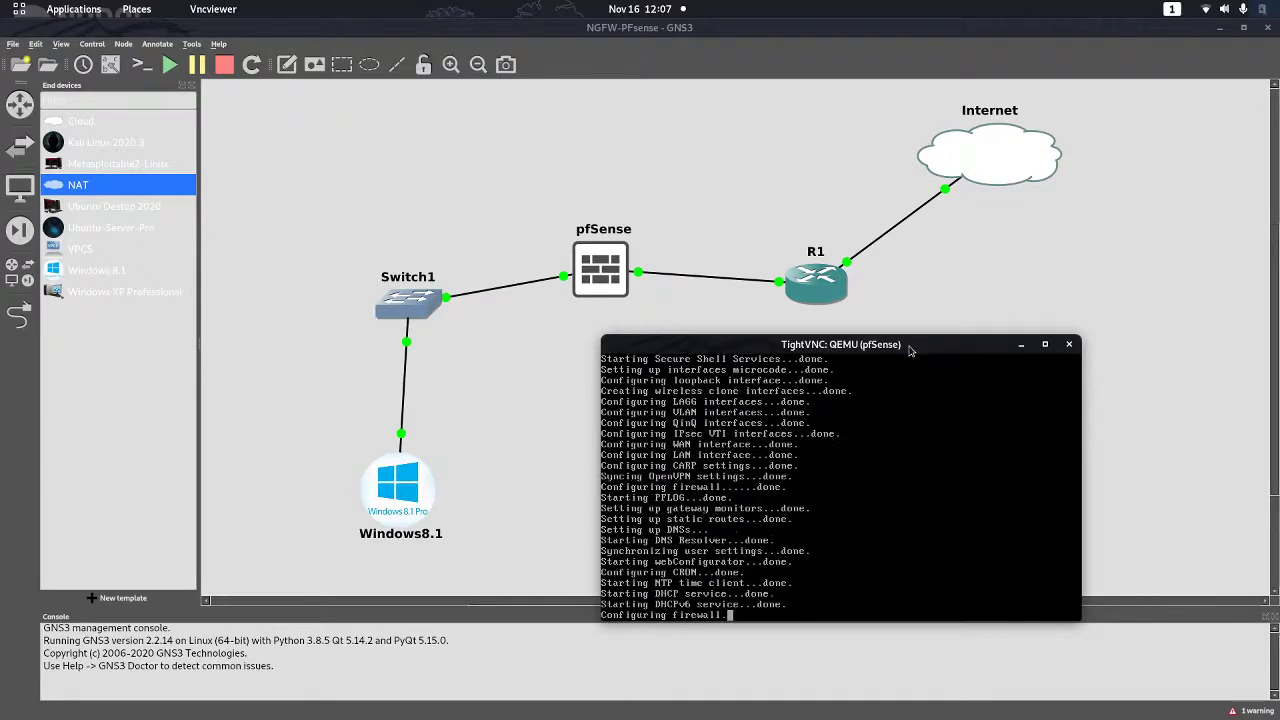
{"action": "left_click_drag", "start_coordinate": [910, 350], "coordinate": [537, 119]}
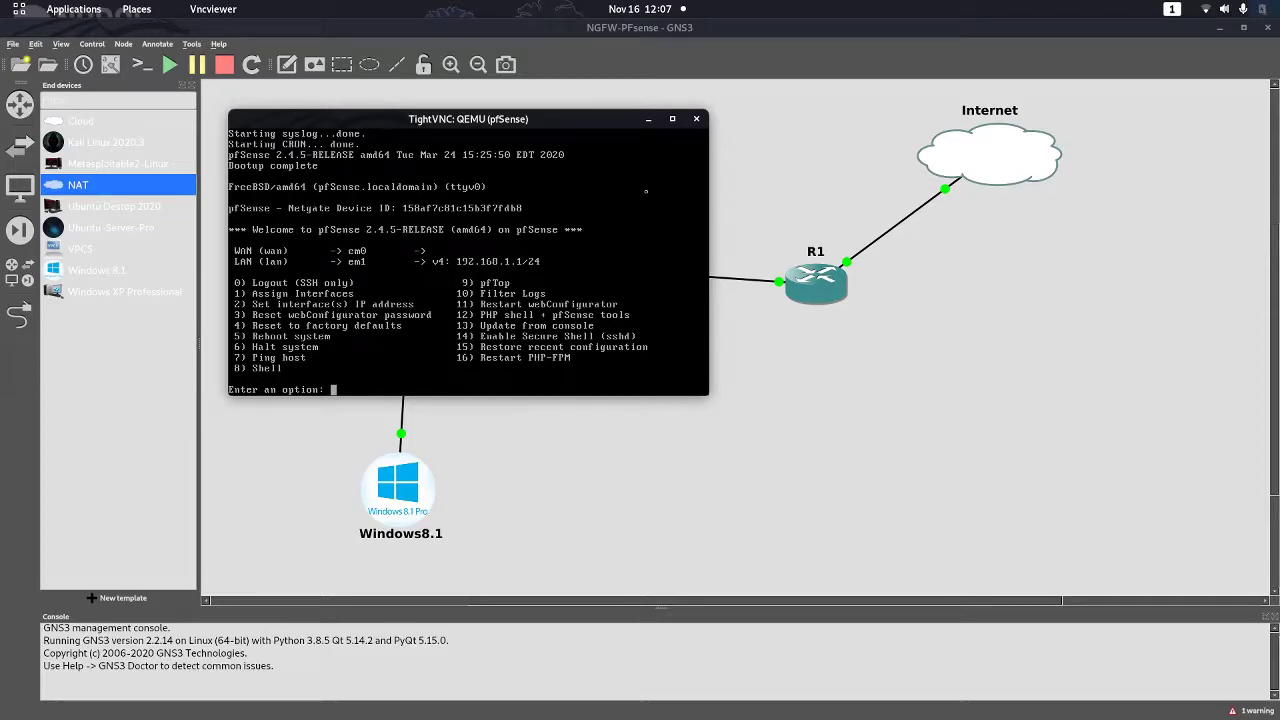
{"action": "left_click_drag", "start_coordinate": [588, 128], "coordinate": [546, 160]}
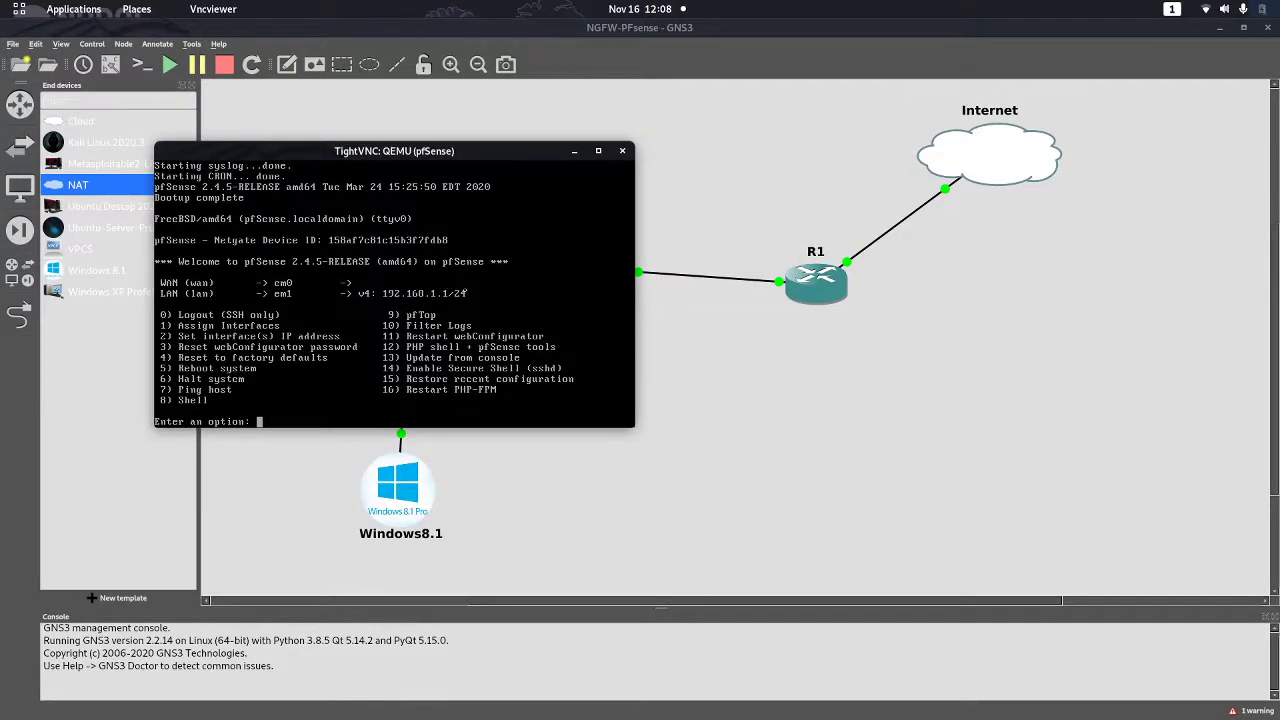
{"action": "left_click_drag", "start_coordinate": [485, 160], "coordinate": [902, 265]}
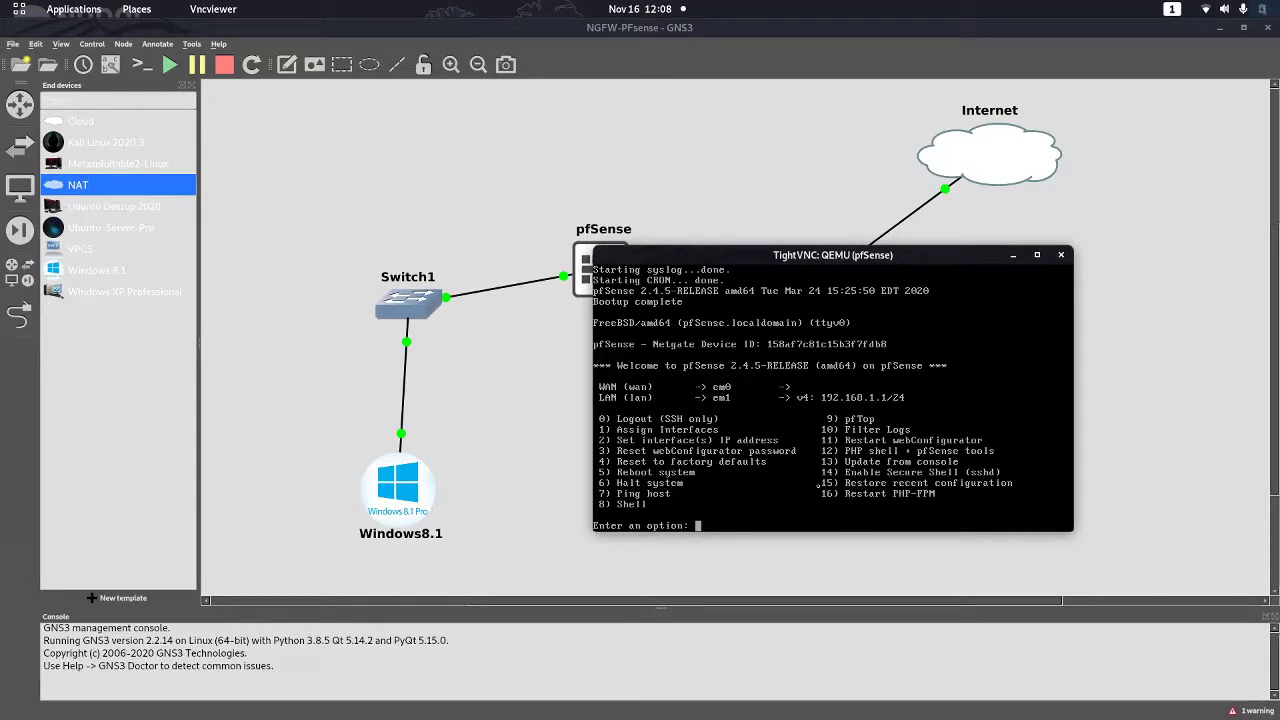
Set pfSense's LAN interface to 192.168.35.254/24, leaving gateway and IPv6 blank
{"action": "key", "text": "Up"}
{"action": "key", "text": "BackSpace"}
{"action": "key", "text": "BackSpace"}
{"action": "key", "text": "BackSpace"}
{"action": "type", "text": "2"}
{"action": "key", "text": "Return"}
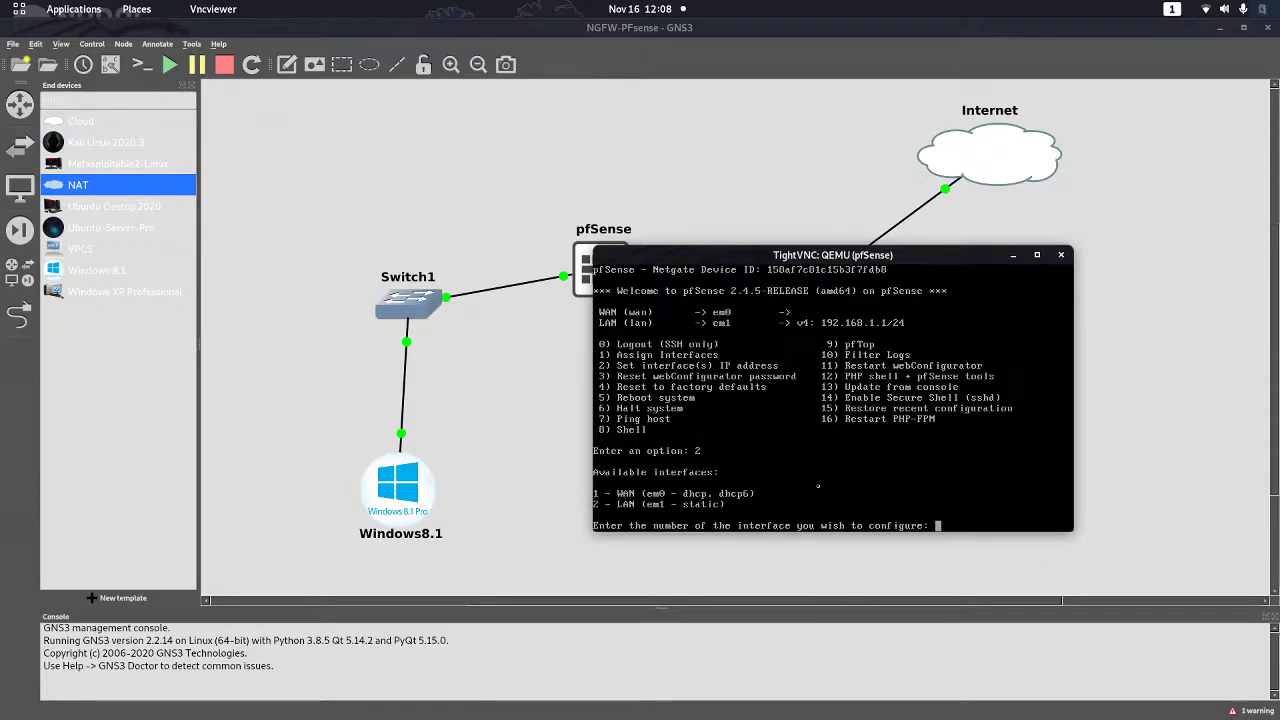
{"action": "type", "text": "2"}
{"action": "key", "text": "Return"}
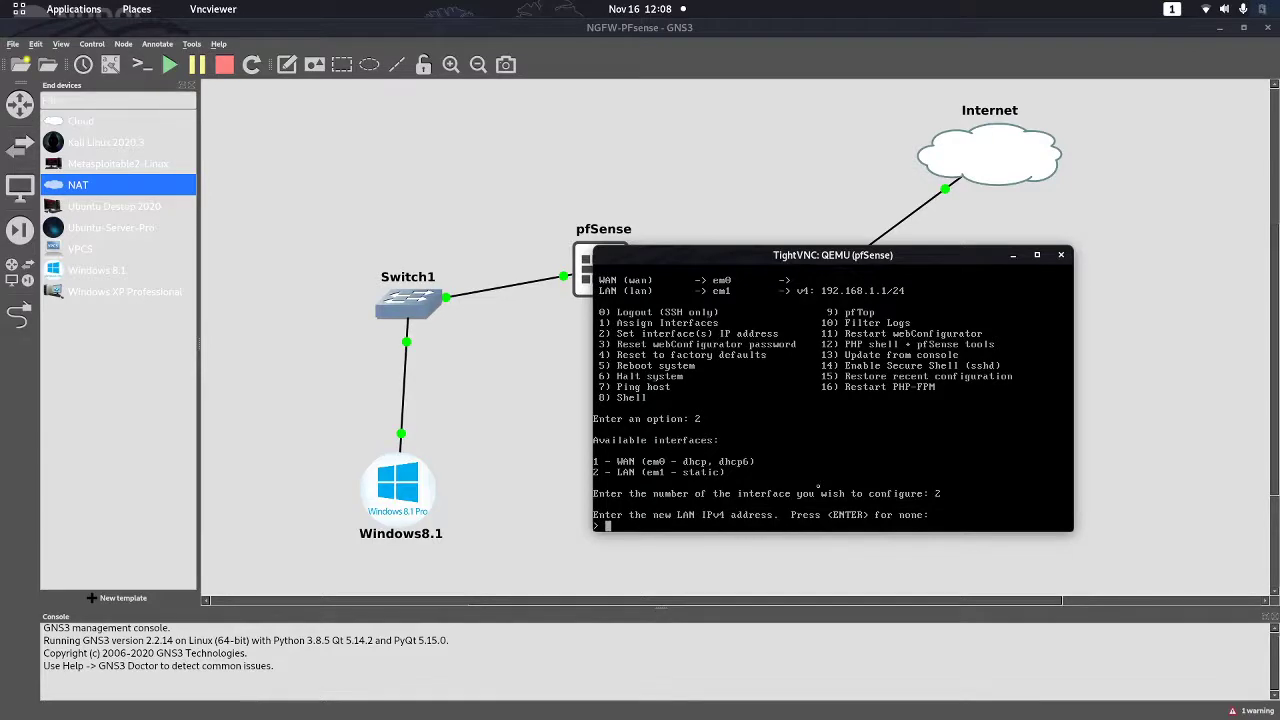
{"action": "type", "text": "192.168.35.254"}
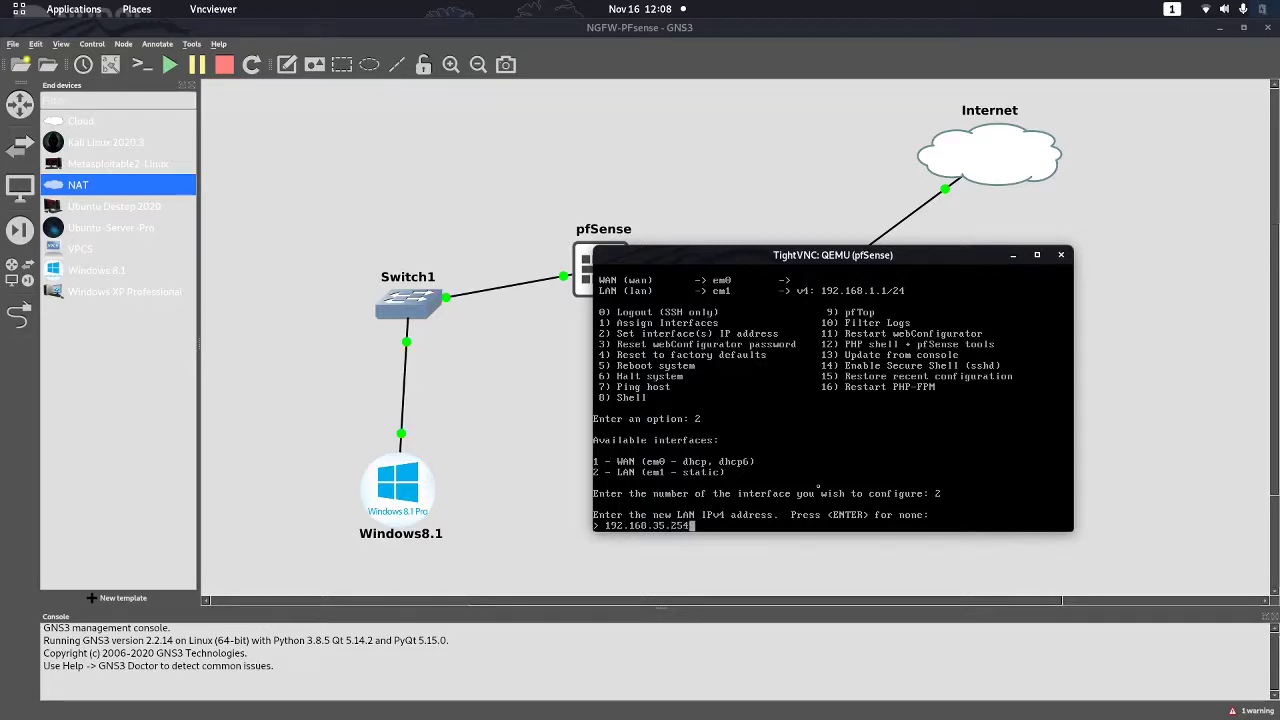
{"action": "key", "text": "Return"}
{"action": "type", "text": "24"}
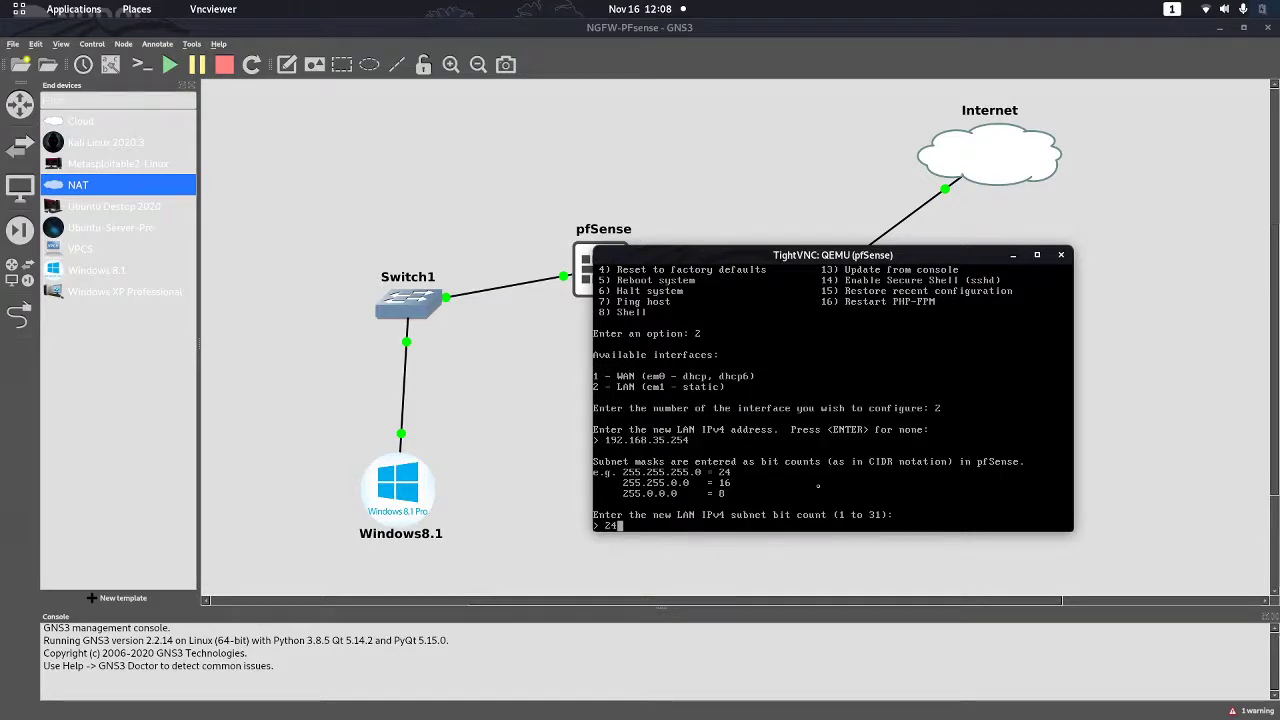
{"action": "key", "text": "Return"}
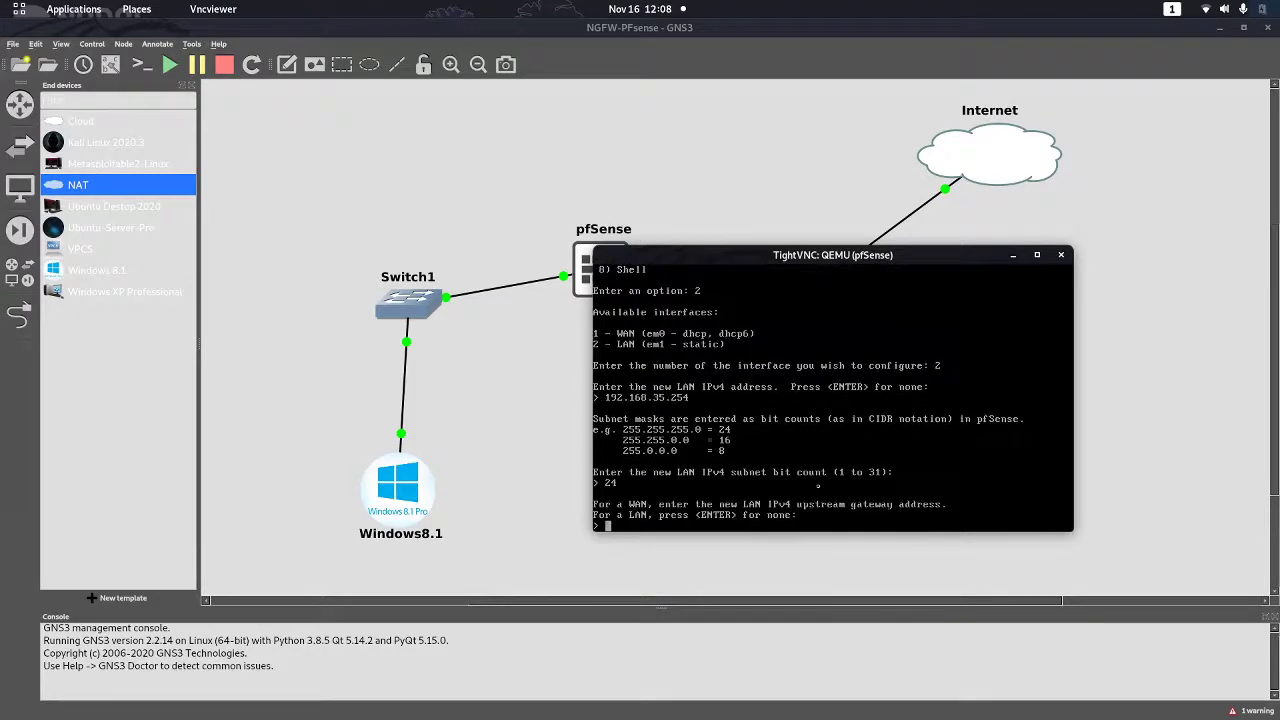
{"action": "key", "text": "Return"}
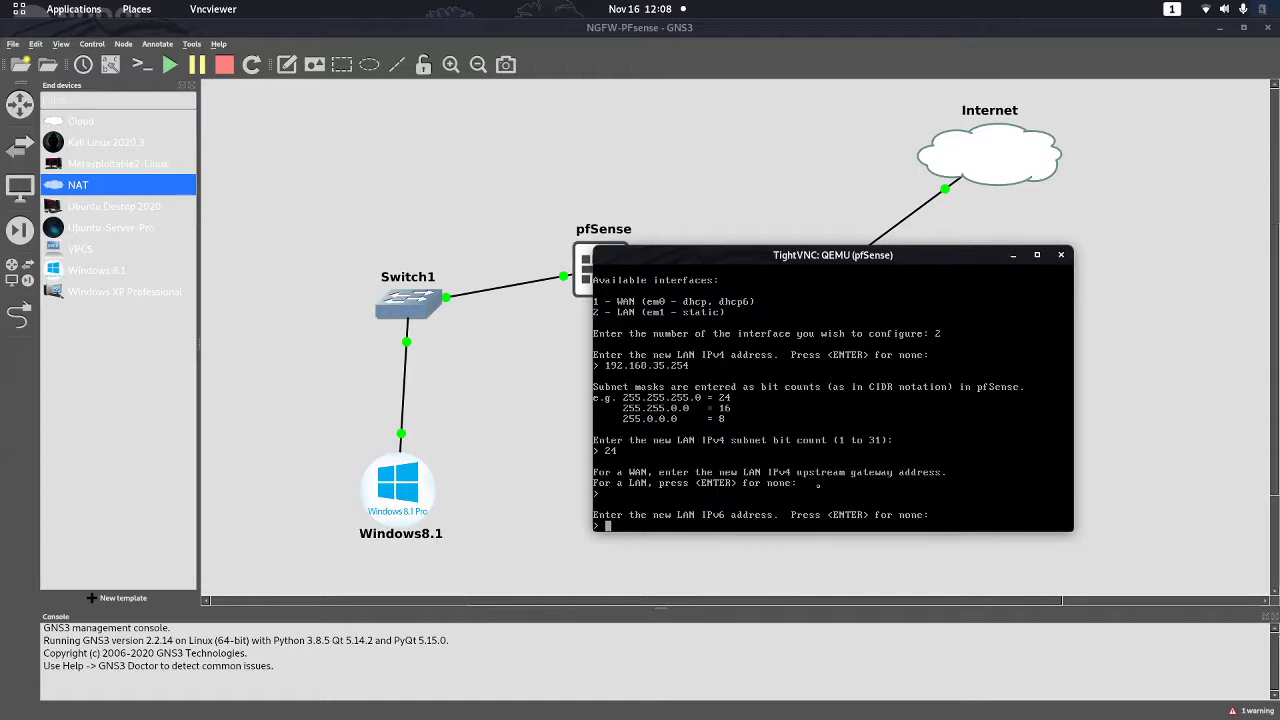
{"action": "key", "text": "Return"}
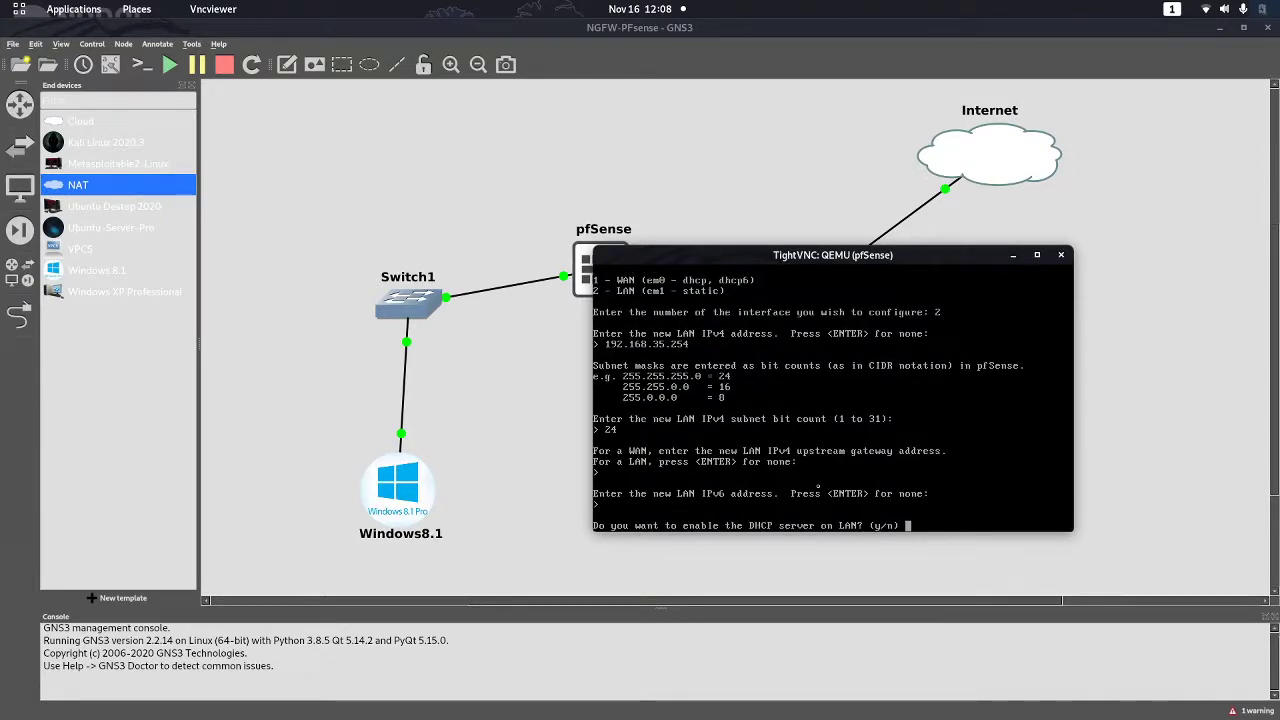
Enable the LAN DHCP server with range 192.168.35.100 to 192.168.35.200
{"action": "type", "text": "y"}
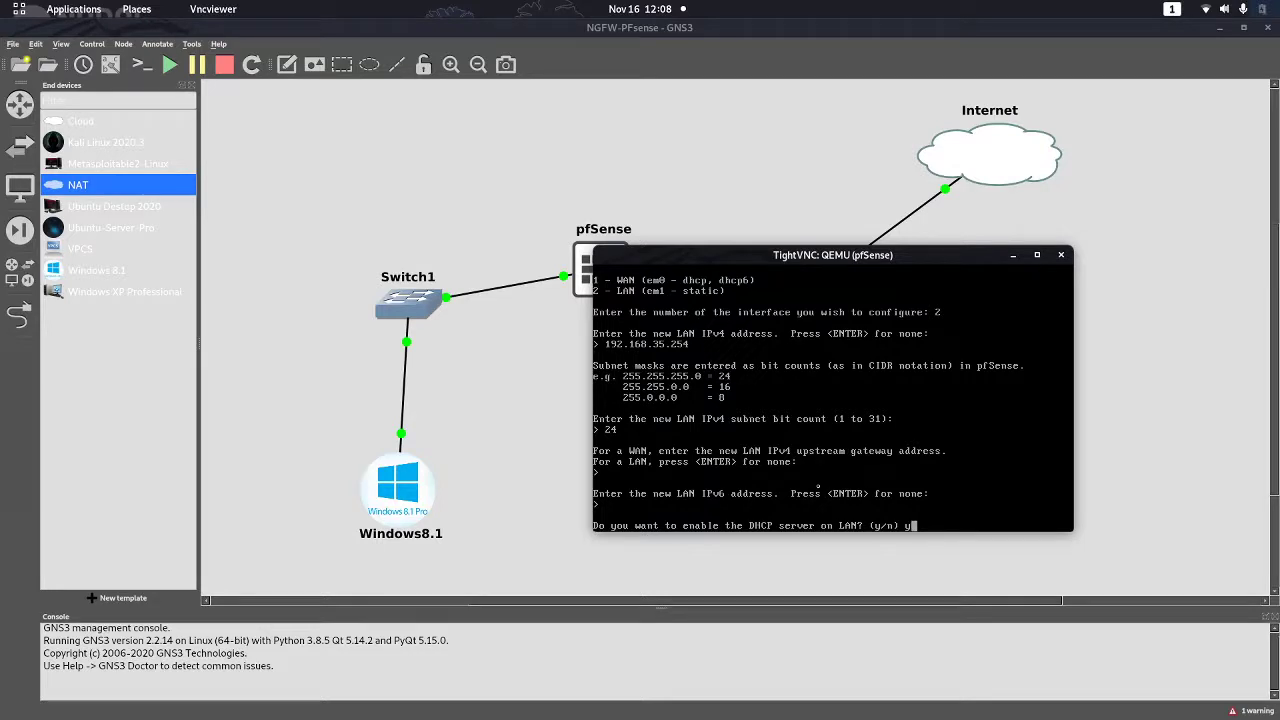
{"action": "key", "text": "Return"}
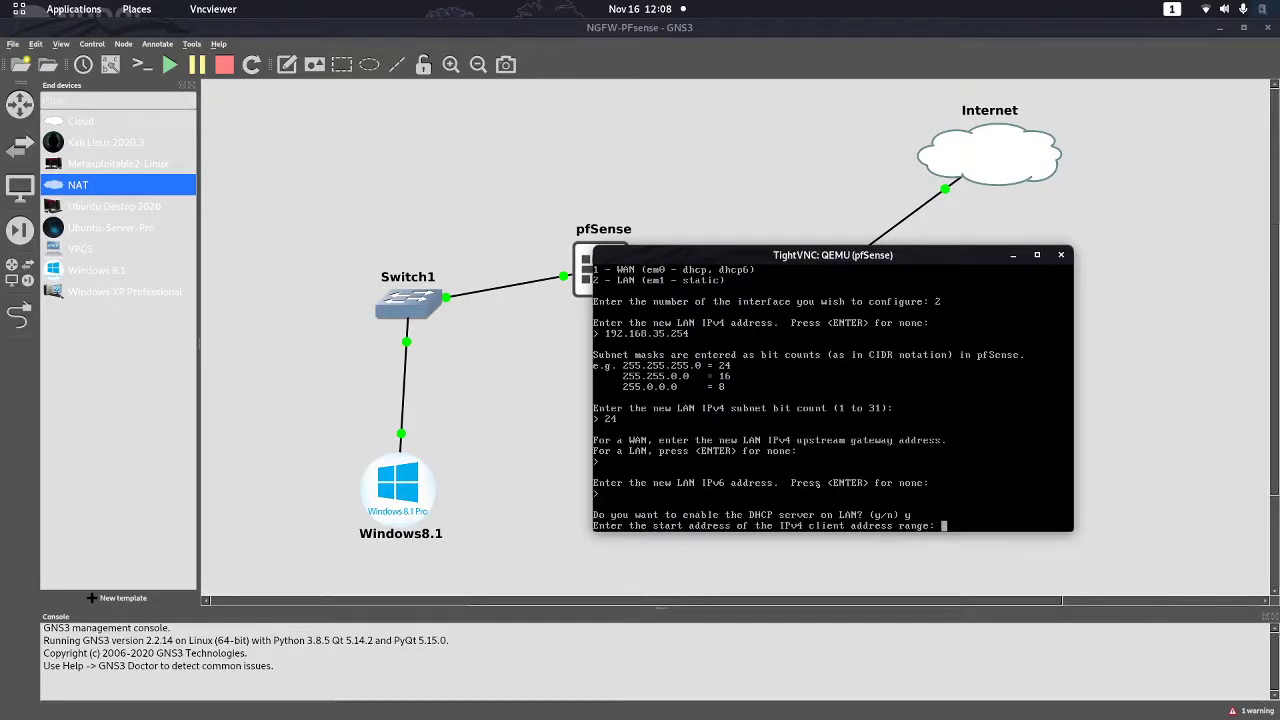
{"action": "type", "text": "192.160"}
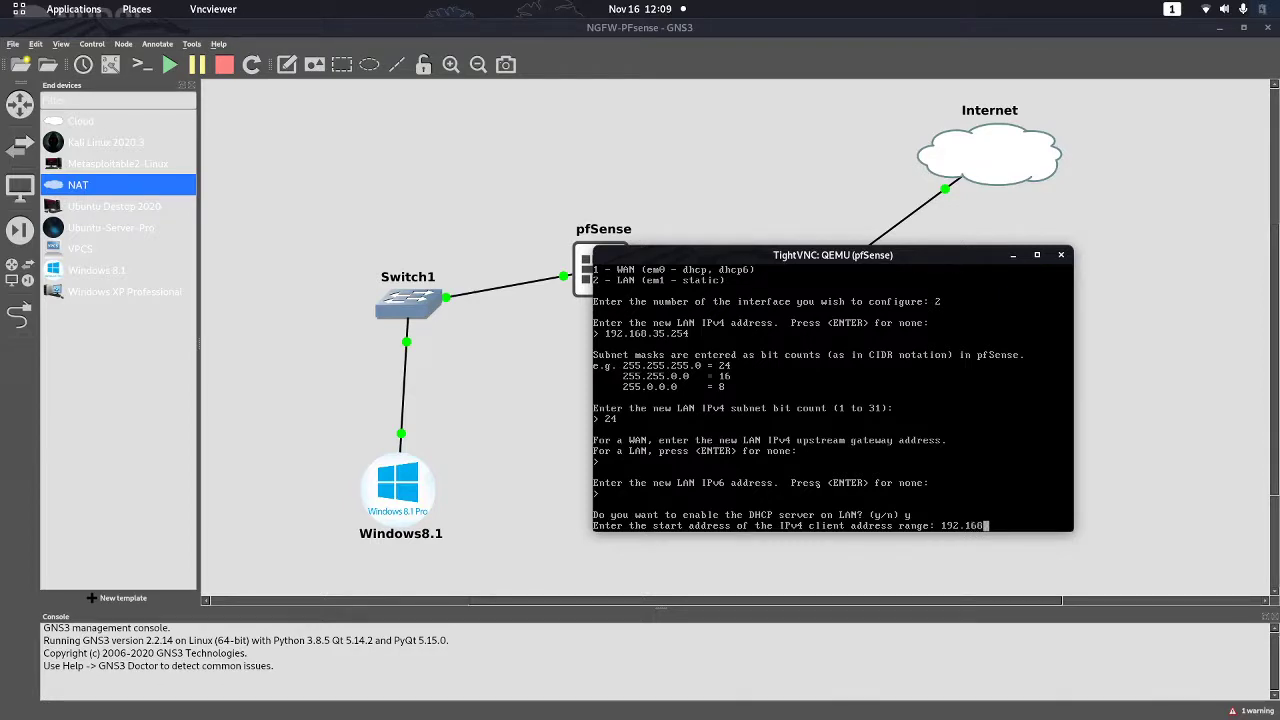
{"action": "type", "text": "."}
{"action": "type", "text": "3"}
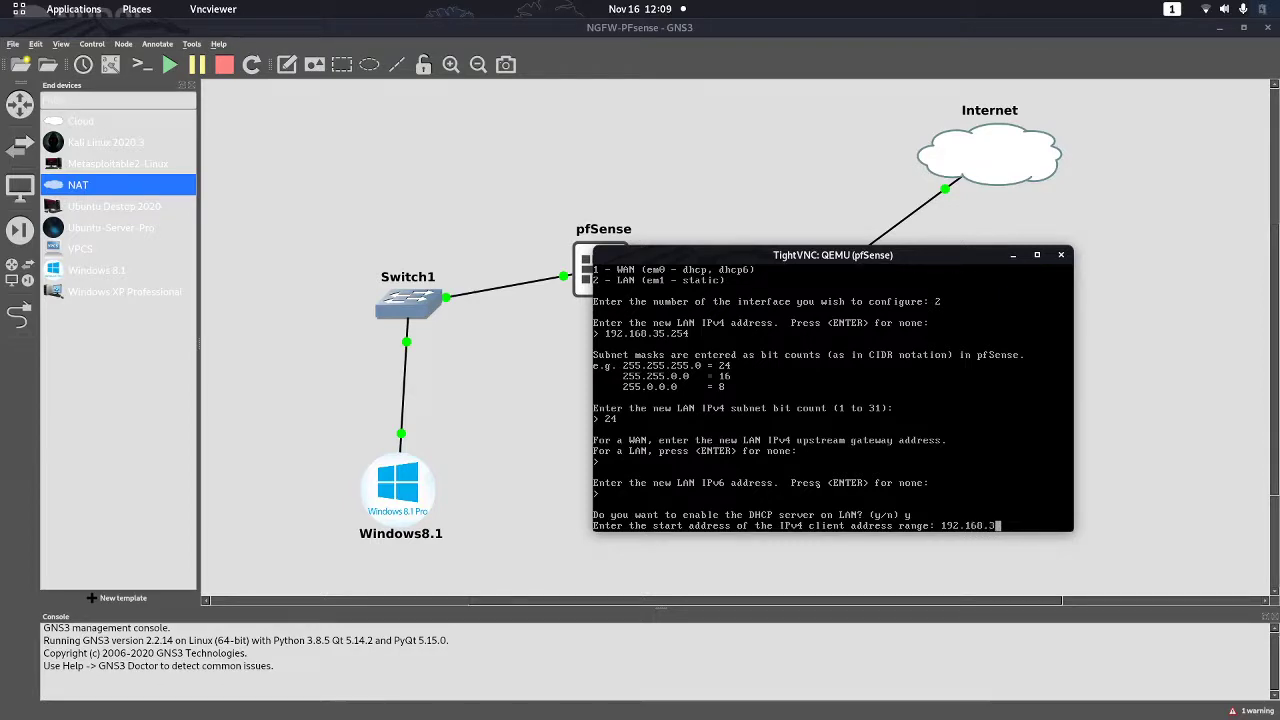
{"action": "type", "text": "5.100"}
{"action": "key", "text": "Return"}
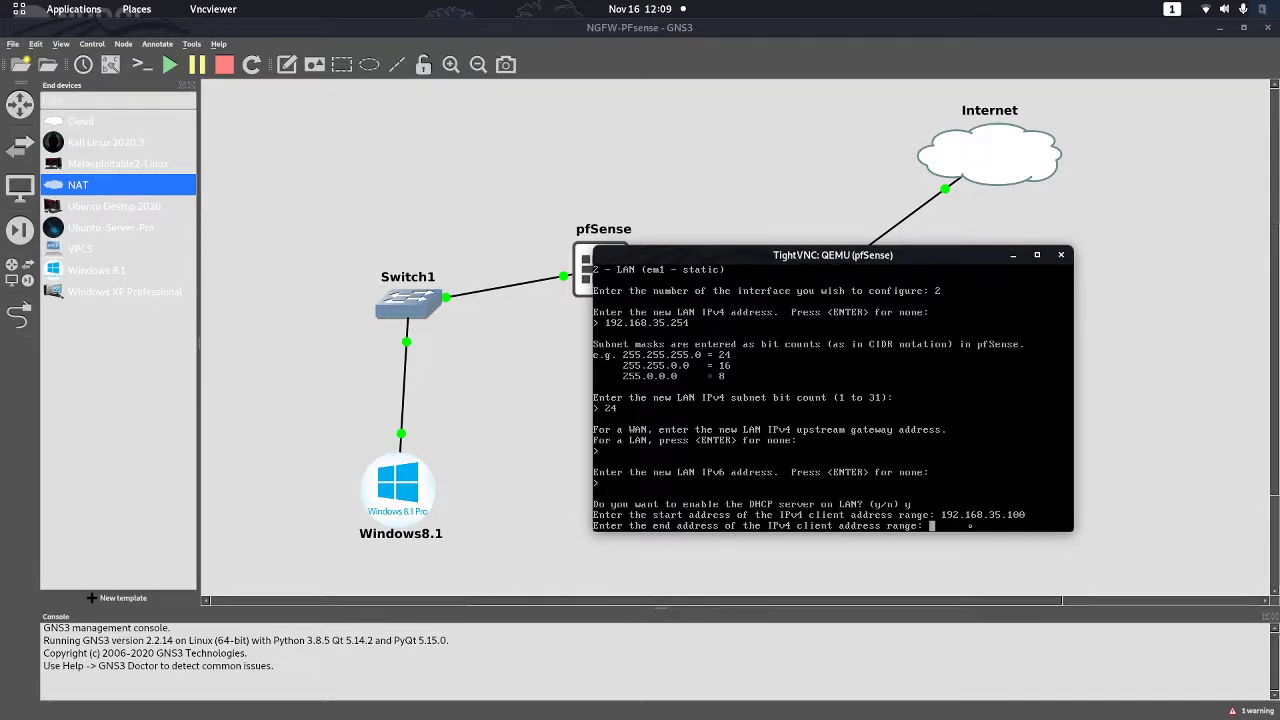
{"action": "type", "text": "192.168."}
{"action": "key", "text": "BackSpace"}
{"action": "type", "text": ".35."}
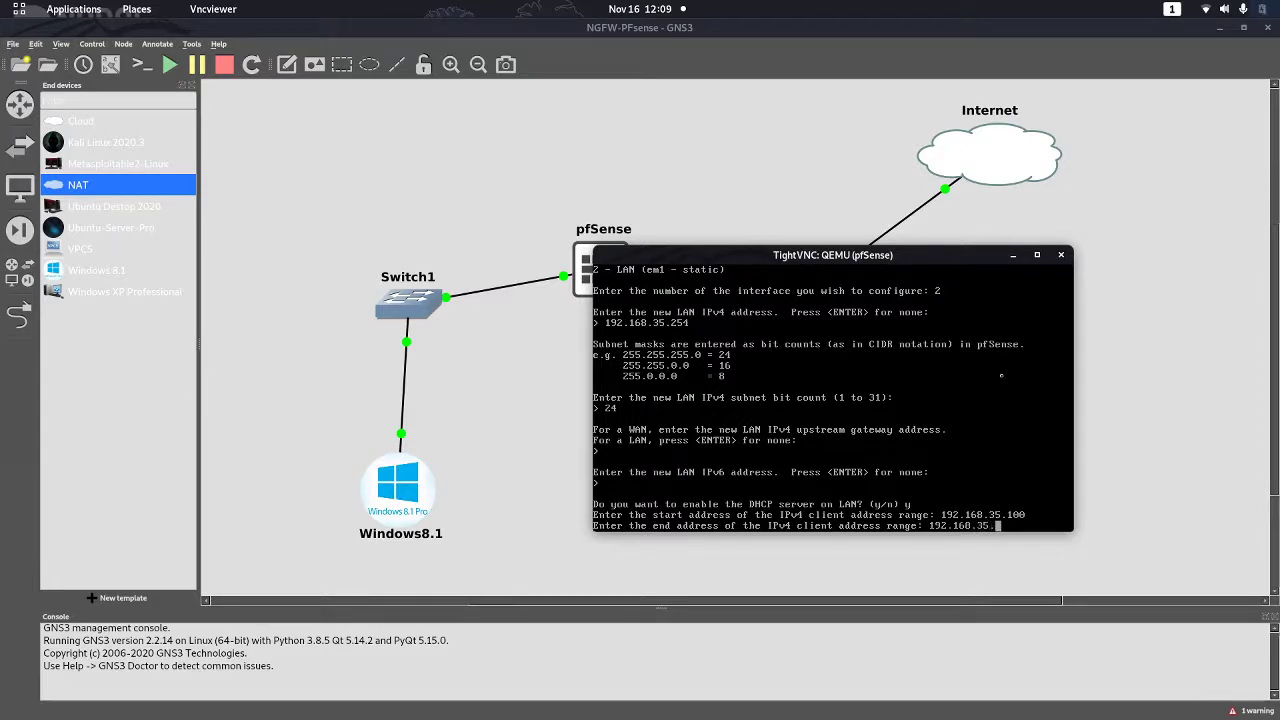
{"action": "type", "text": "200"}
{"action": "key", "text": "Return"}
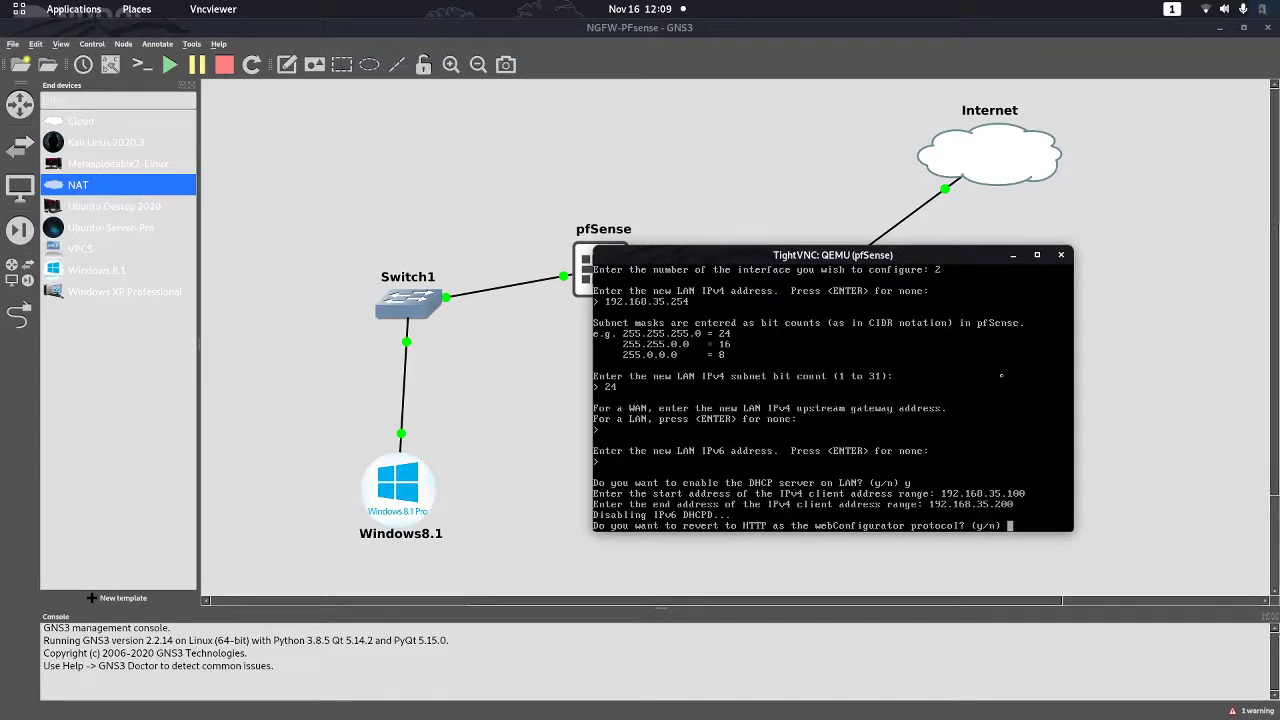
Revert the web configurator to HTTP and return to the pfSense main menu
{"action": "type", "text": "y"}
{"action": "key", "text": "Return"}
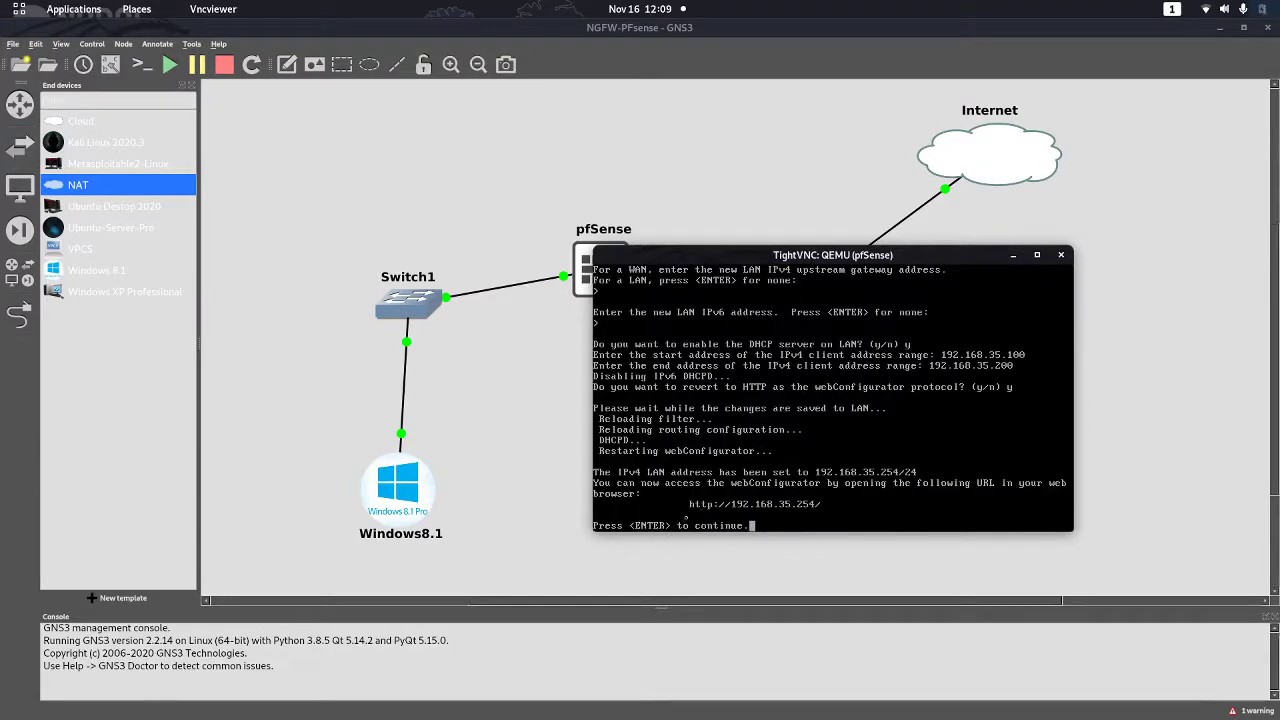
{"action": "key", "text": "Return"}
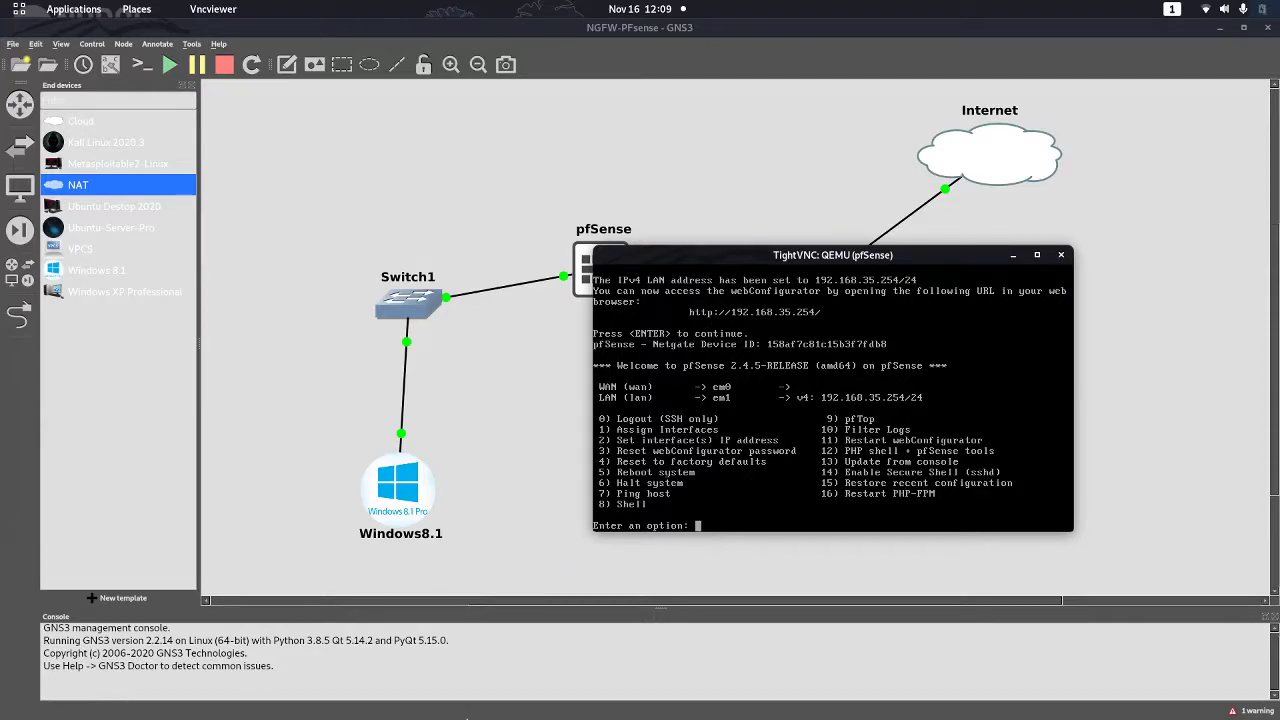
{"action": "key", "text": "super"}
Decline network discovery for Network 3 on the Windows 8.1 client
{"action": "left_click", "coordinate": [700, 250]}
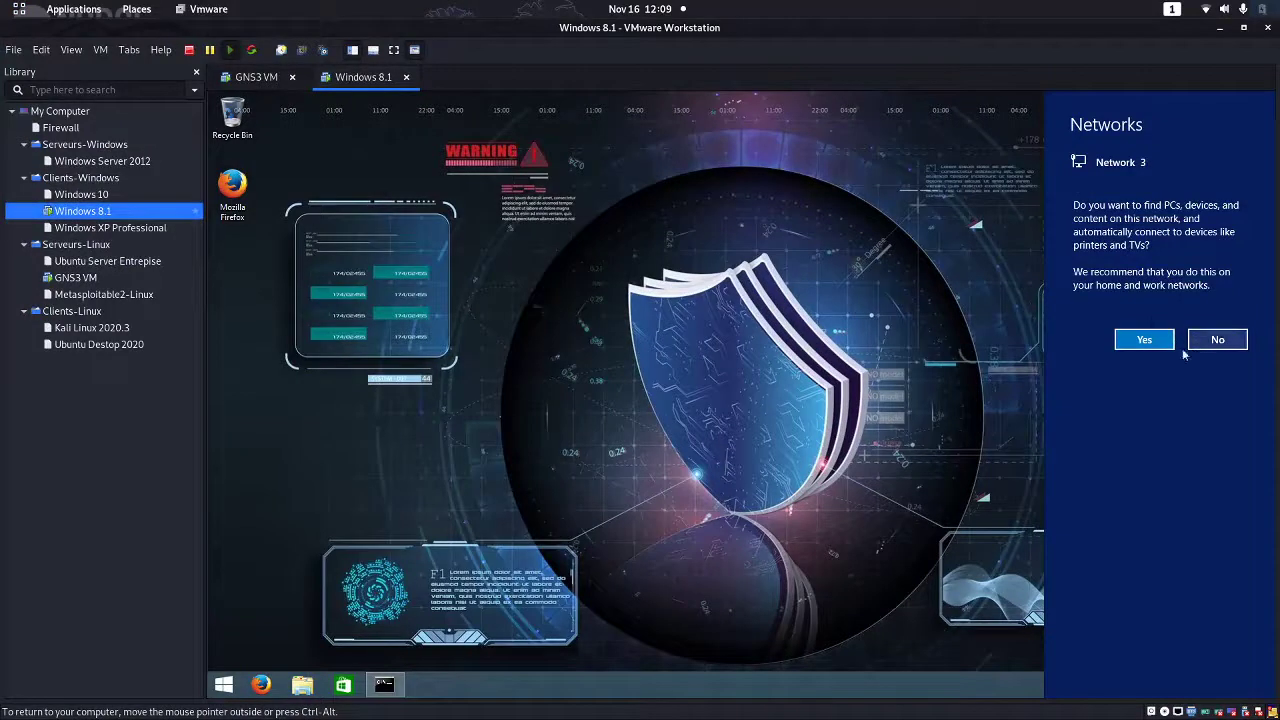
{"action": "left_click", "coordinate": [1229, 339]}
{"action": "left_click", "coordinate": [1222, 339]}
{"action": "left_click", "coordinate": [1219, 339]}
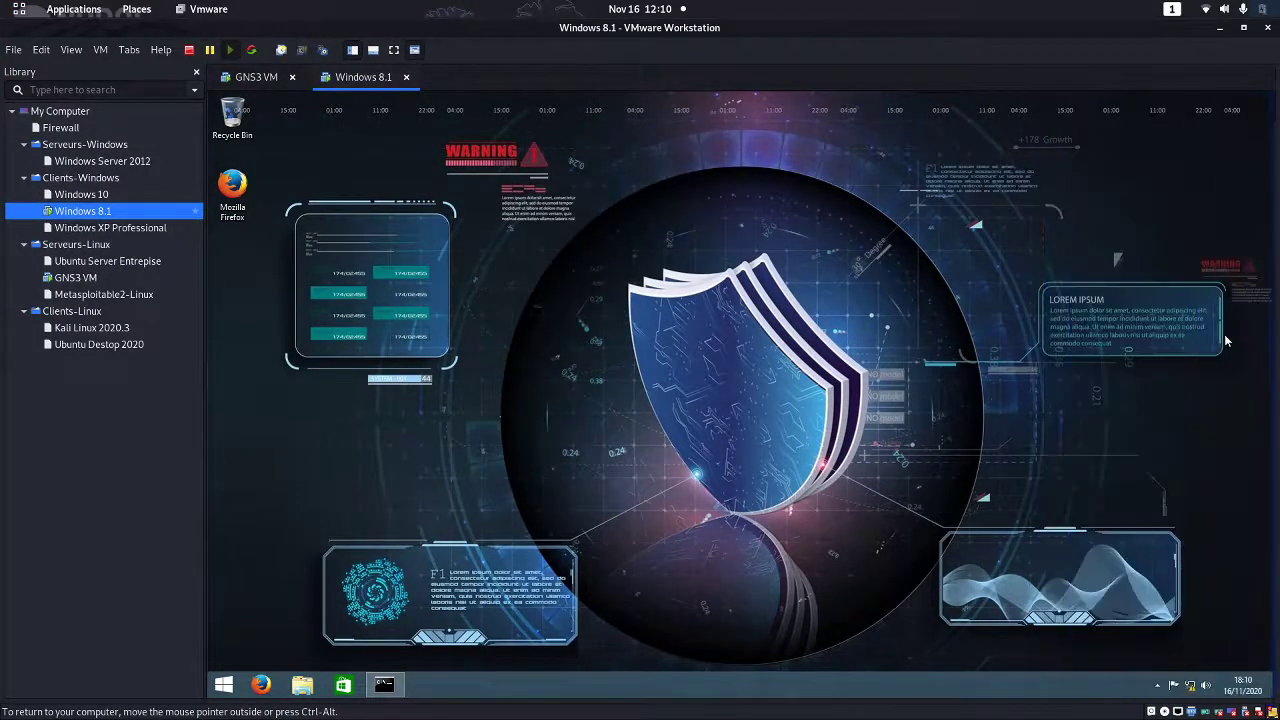
Rerun ipconfig, which still shows only 169.254.82.102, then close the command prompt
{"action": "left_click", "coordinate": [384, 684]}
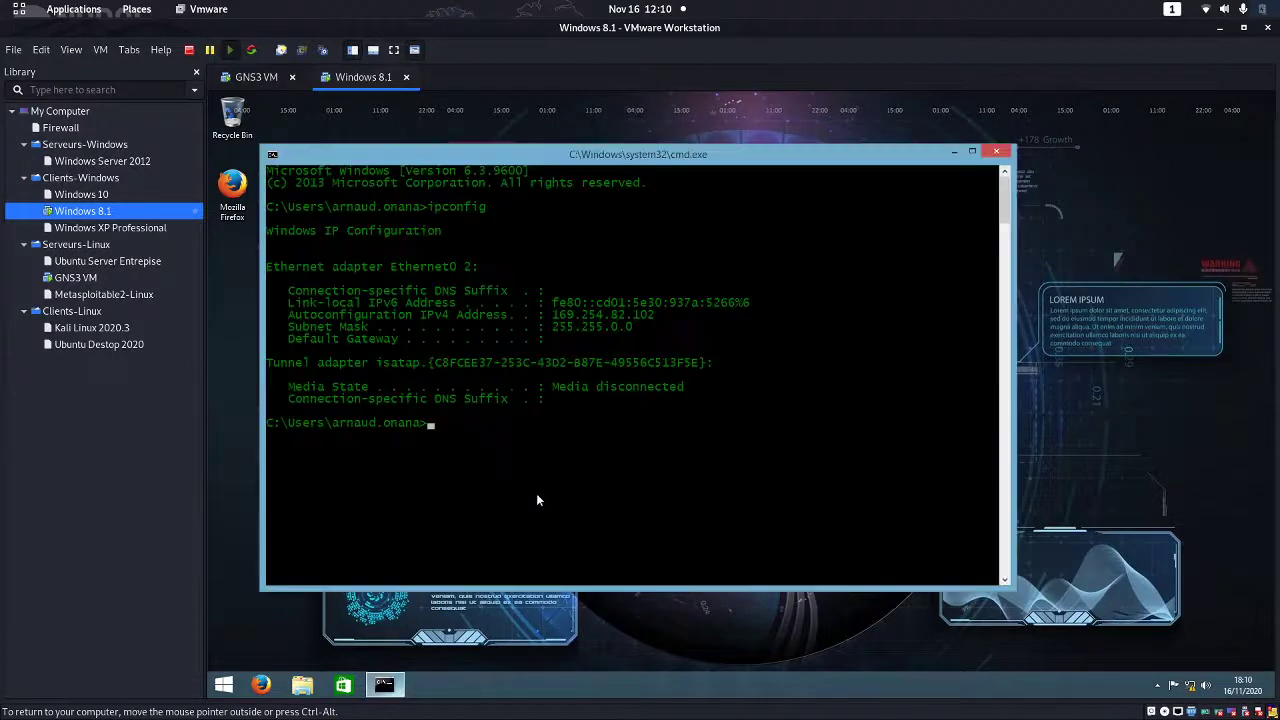
{"action": "key", "text": "Up"}
{"action": "key", "text": "Return"}
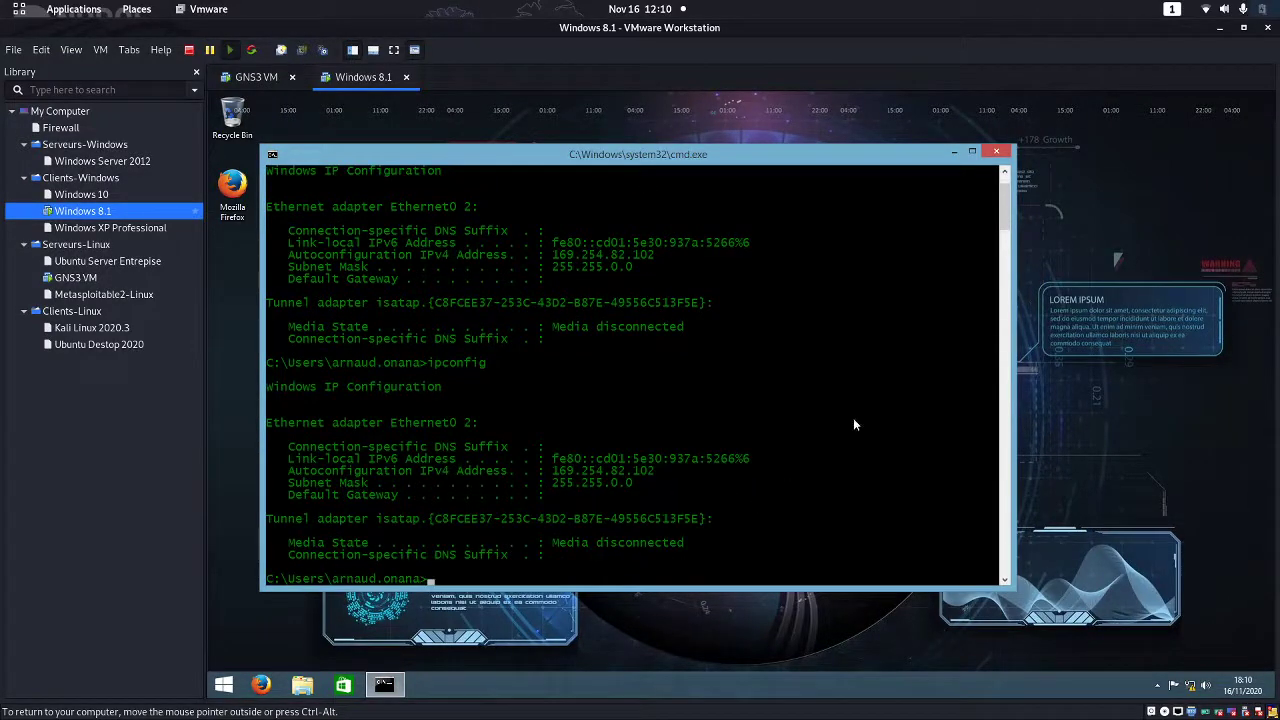
{"action": "key", "text": "Up"}
{"action": "key", "text": "Return"}
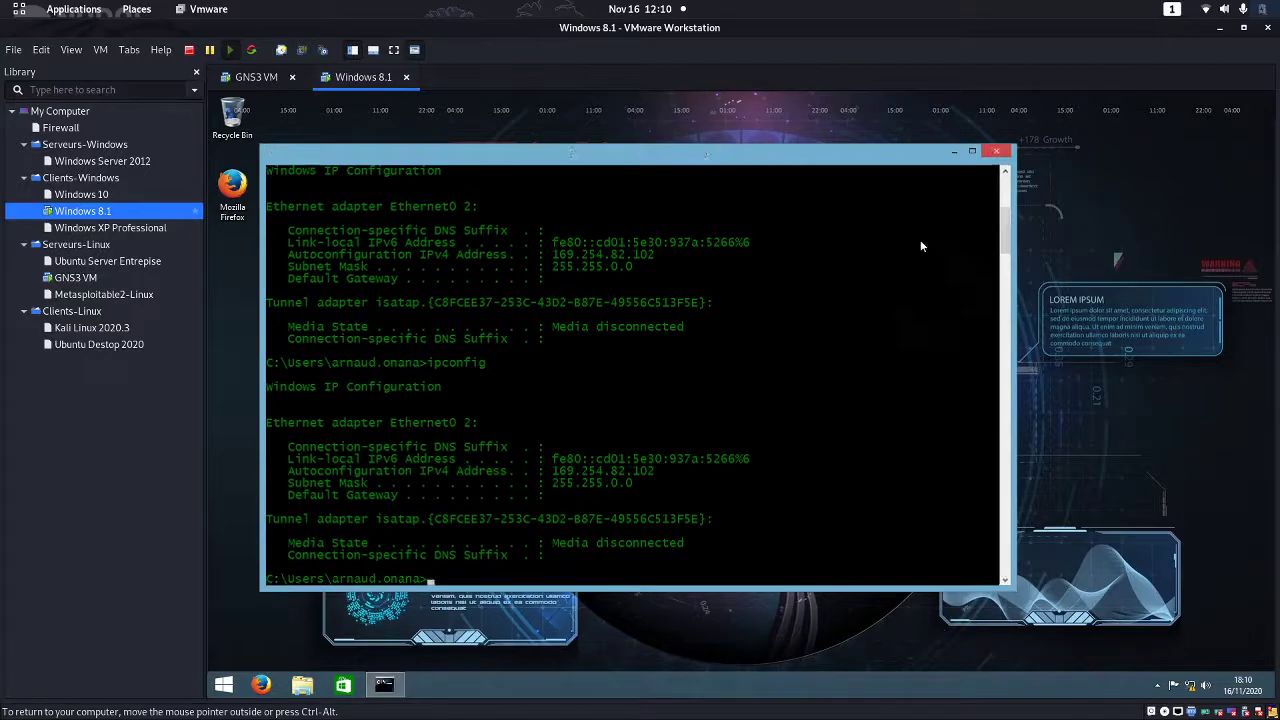
{"action": "key", "text": "alt+F4"}
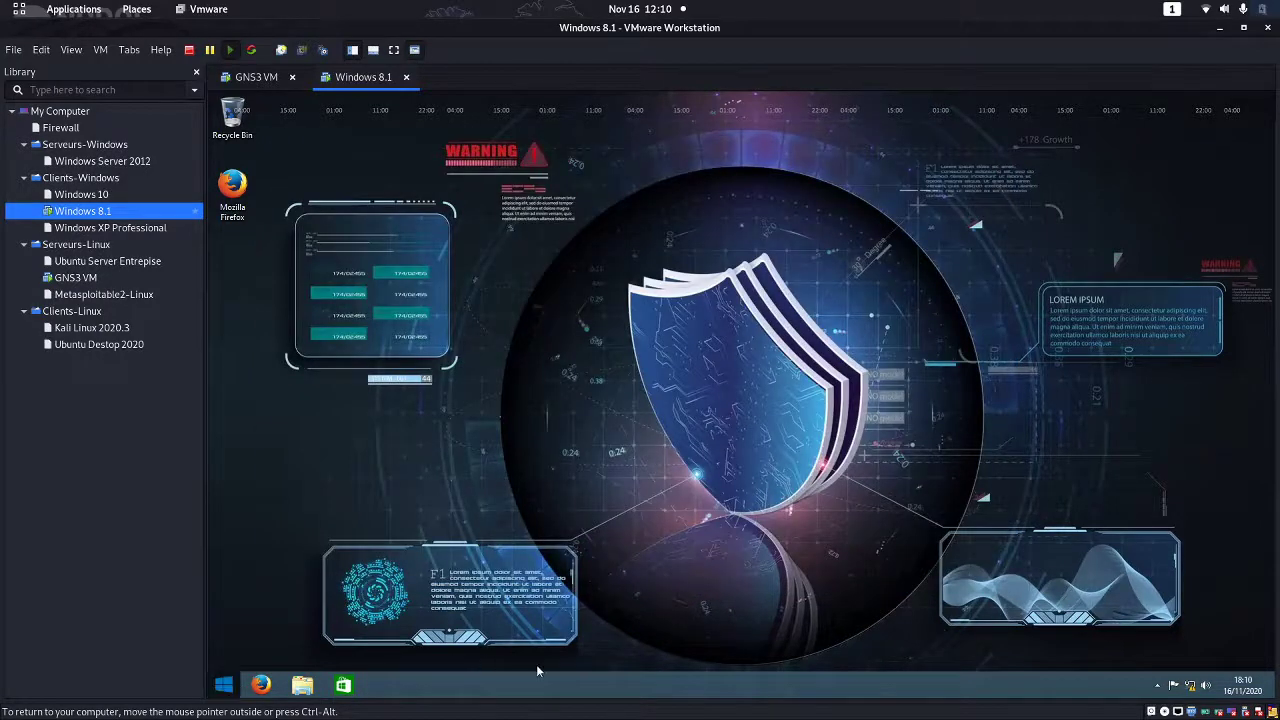
{"action": "key", "text": "super"}
{"action": "key", "text": "super"}
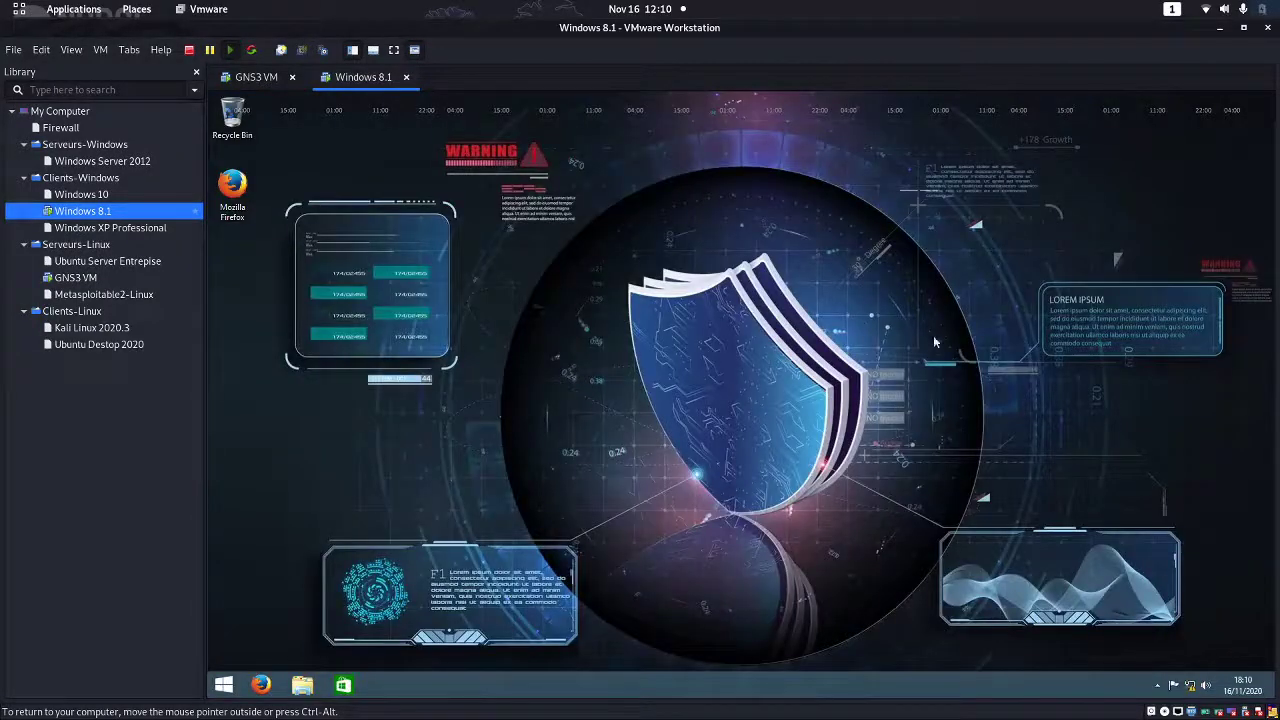
Reload the Windows8.1 node from the GNS3 topology
{"action": "left_click", "coordinate": [1243, 27]}
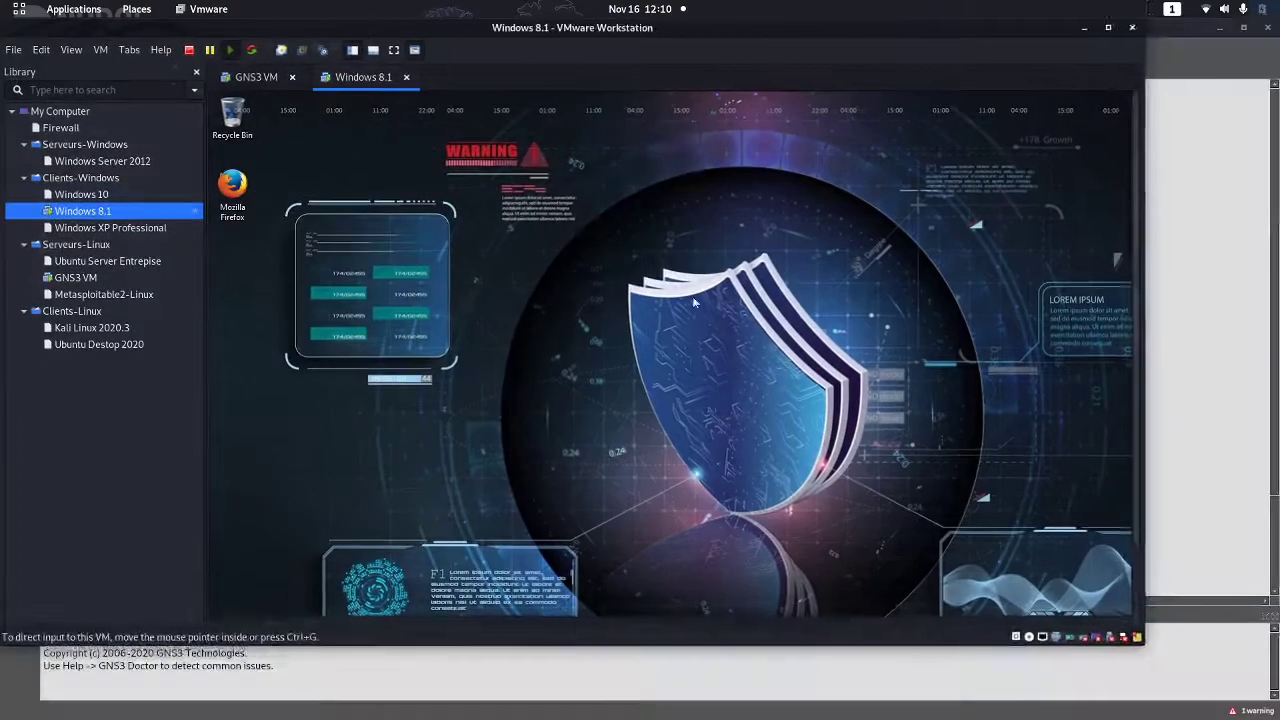
{"action": "key", "text": "super+Up"}
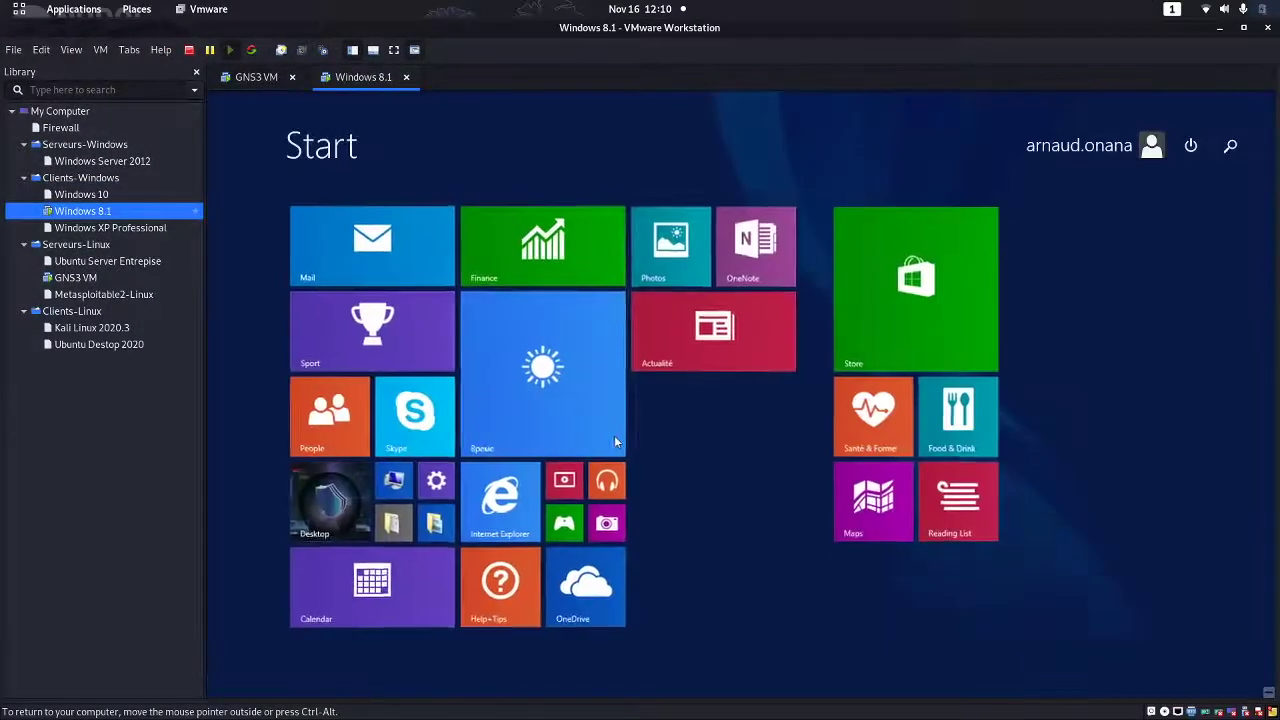
{"action": "key", "text": "super"}
{"action": "key", "text": "super"}
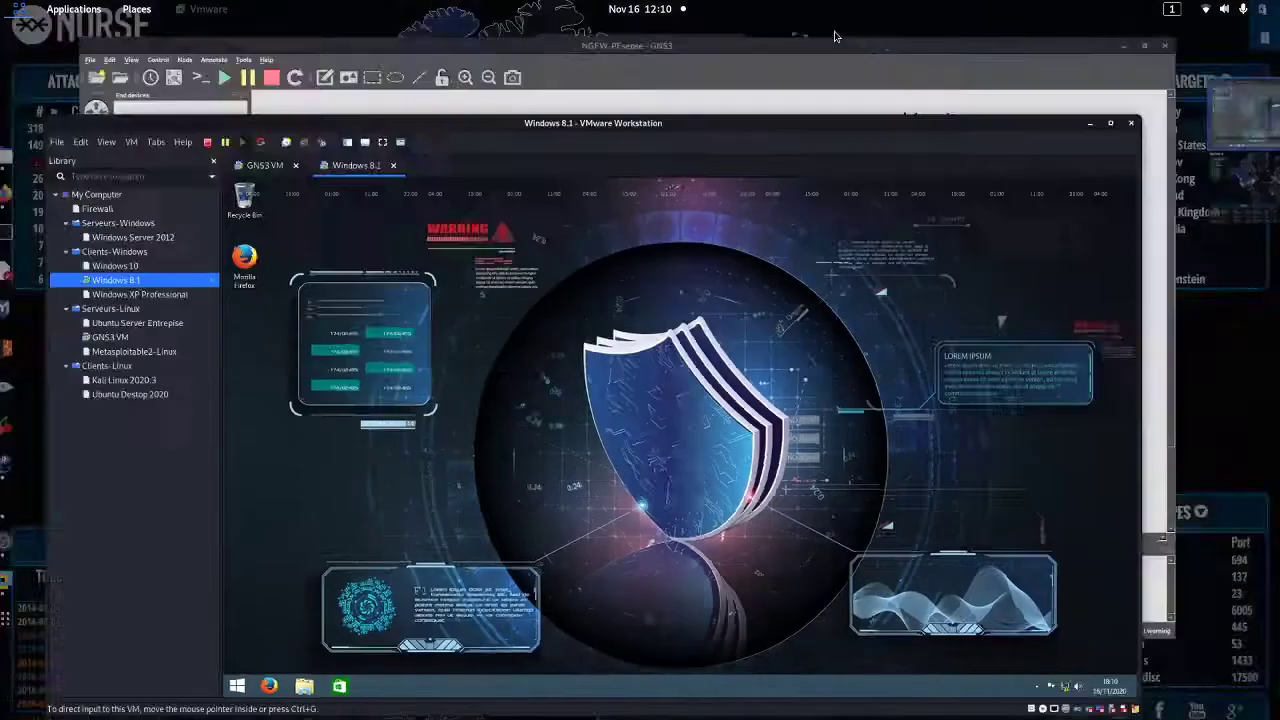
{"action": "left_click", "coordinate": [738, 328]}
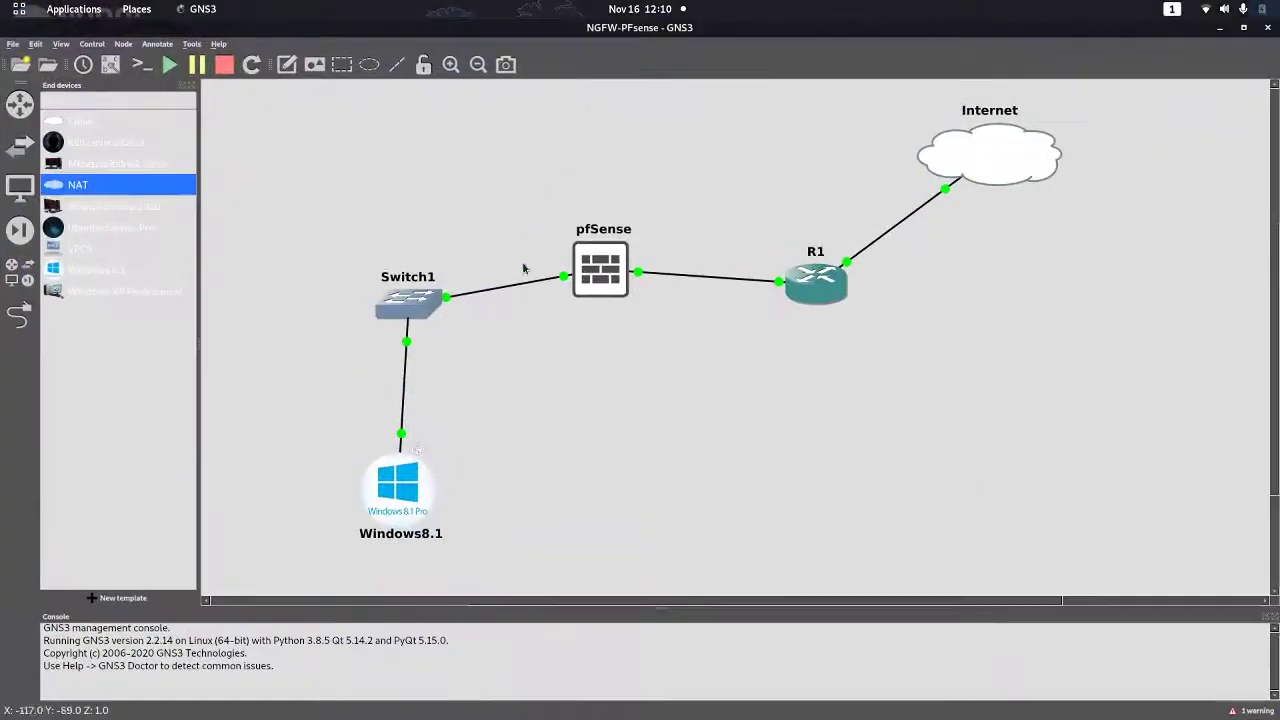
{"action": "right_click", "coordinate": [417, 492]}
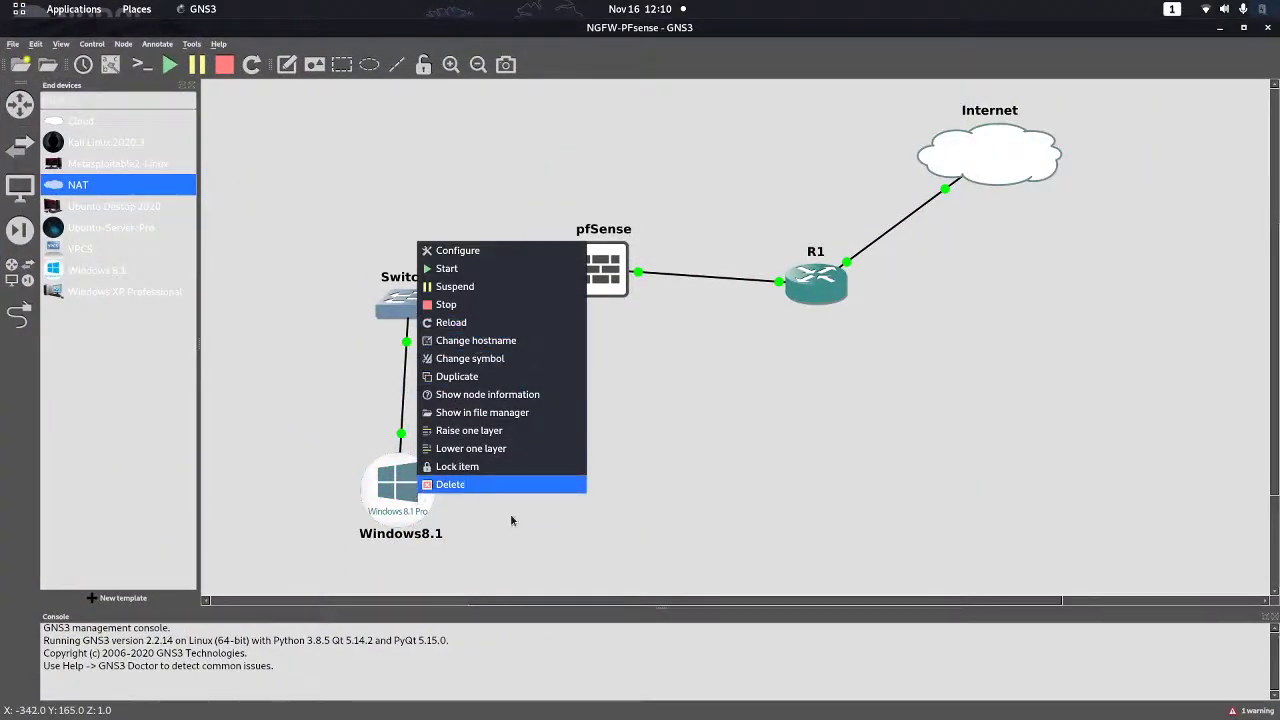
{"action": "left_click", "coordinate": [460, 328]}
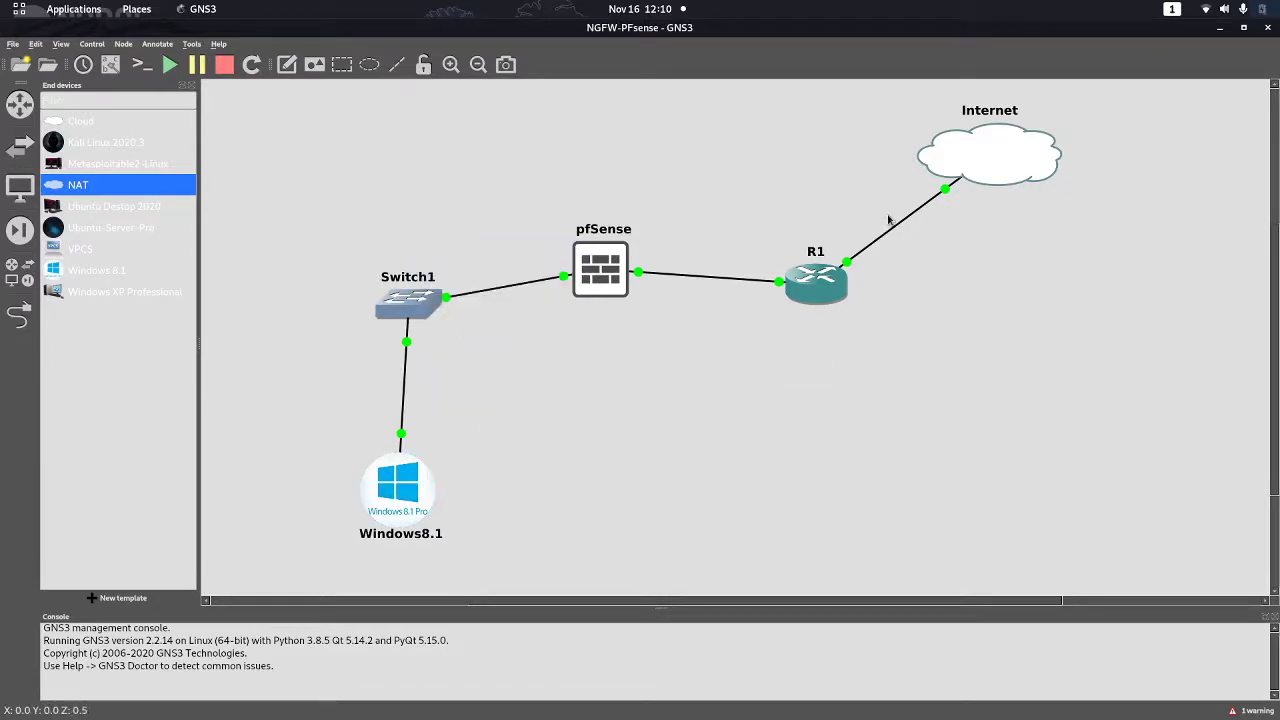
Move GNS3 aside and bring the VMware Workstation window forward
{"action": "left_click", "coordinate": [1243, 27]}
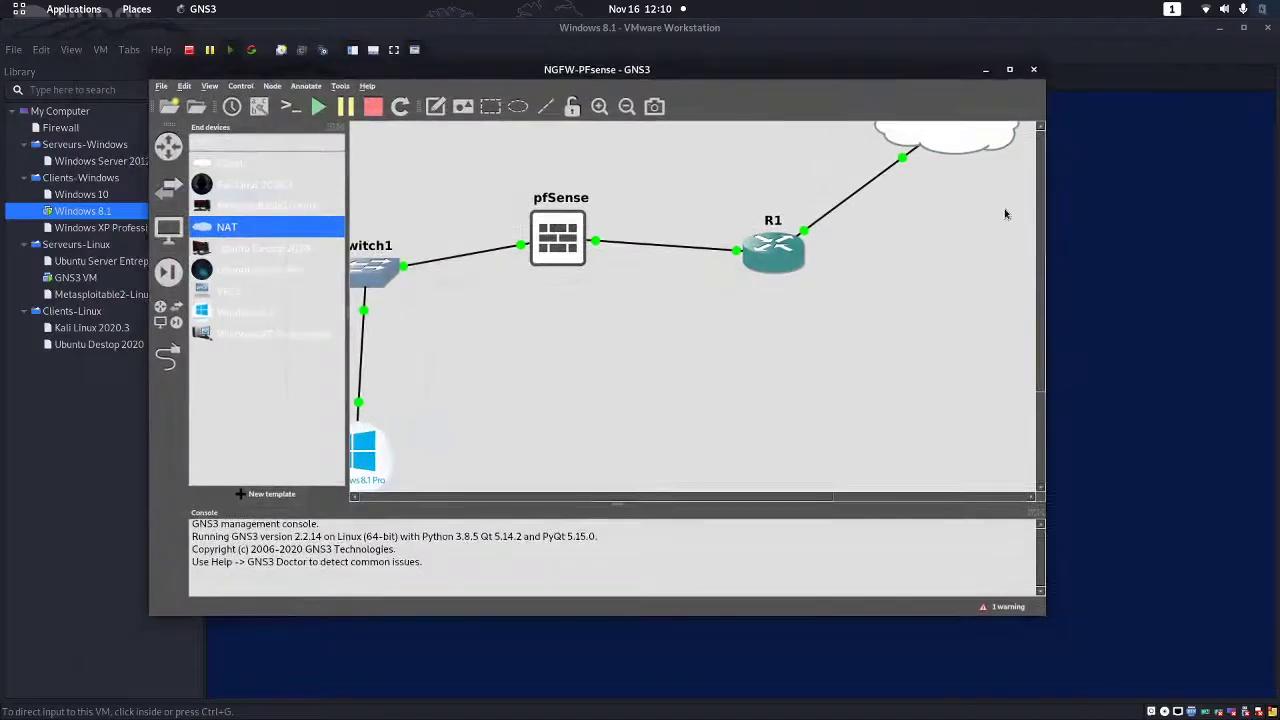
{"action": "left_click_drag", "start_coordinate": [876, 69], "coordinate": [1035, 225]}
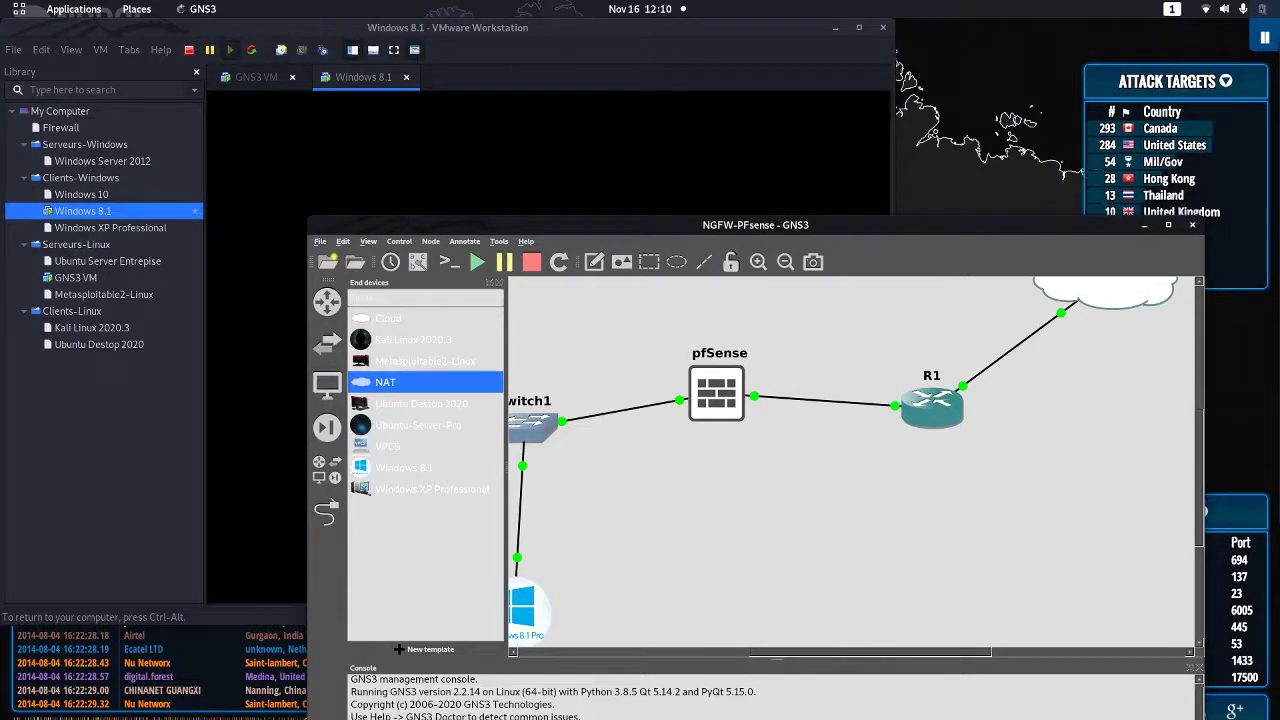
{"action": "mouse_move", "coordinate": [0, 2]}
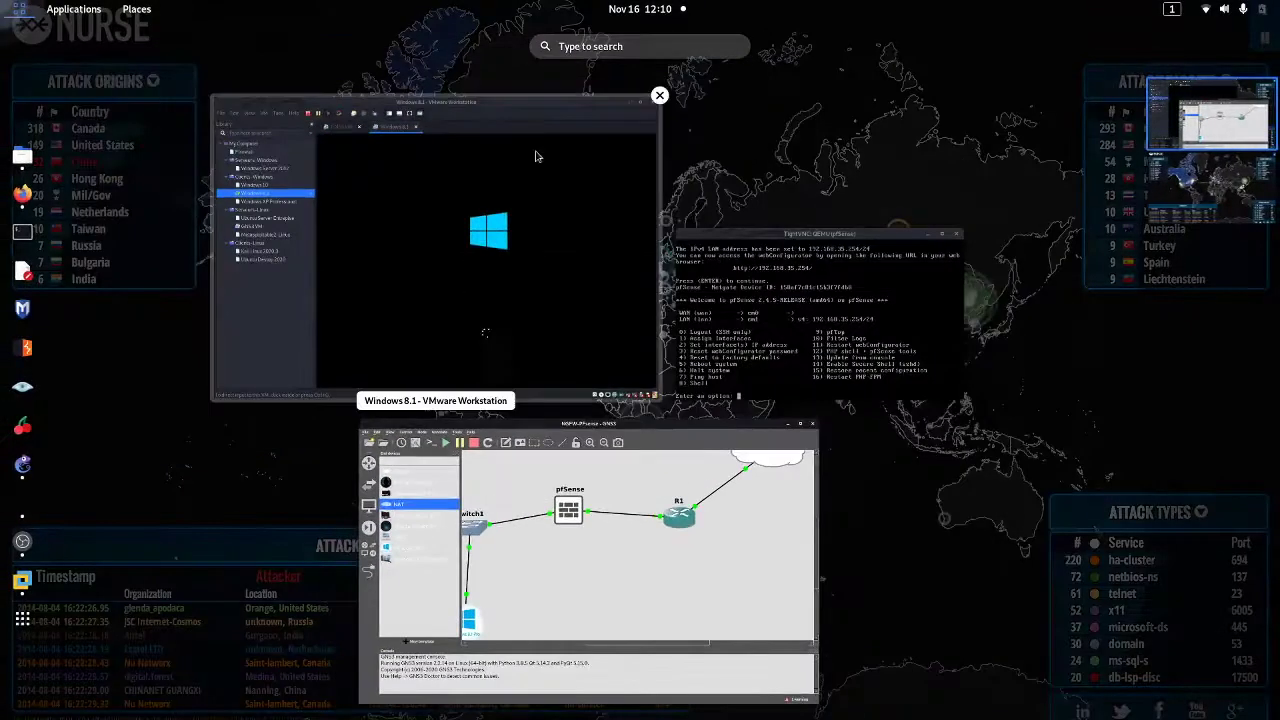
{"action": "left_click", "coordinate": [535, 156]}
{"action": "left_click_drag", "start_coordinate": [703, 63], "coordinate": [790, 66]}
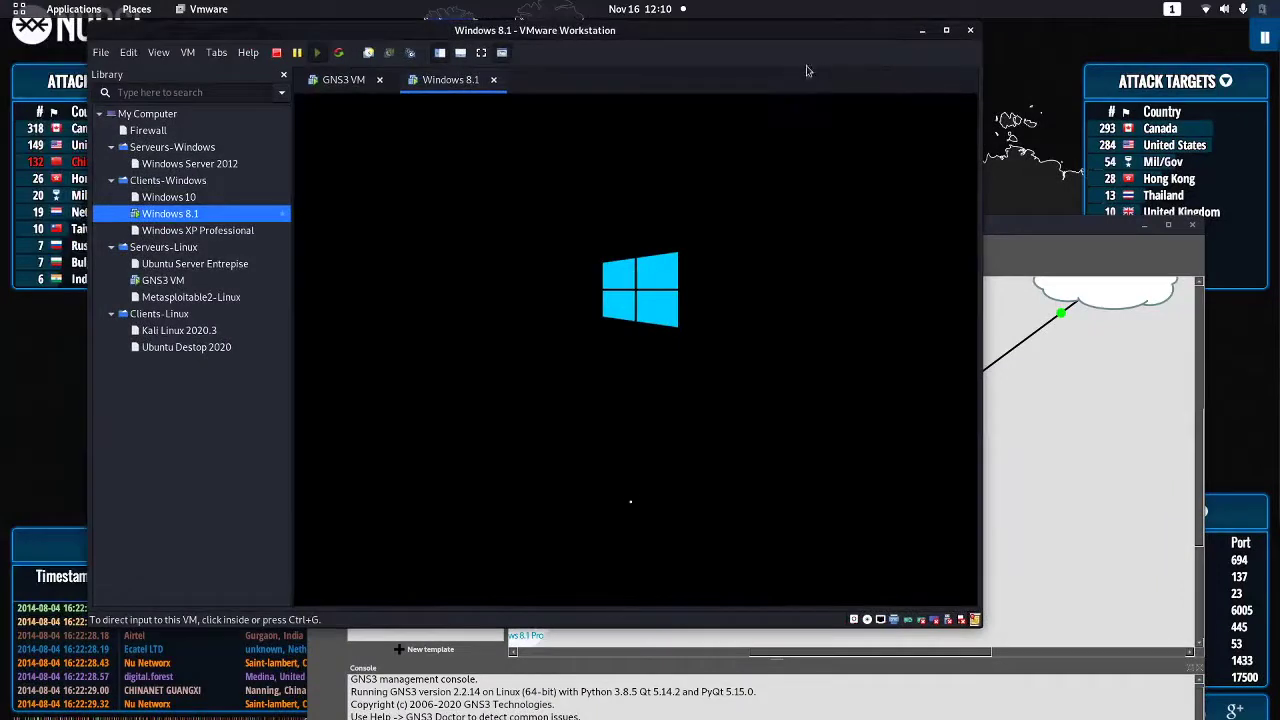
Maximize VMware, lift the Windows 8.1 lock screen, and sign in with the account password
{"action": "left_click", "coordinate": [947, 31]}
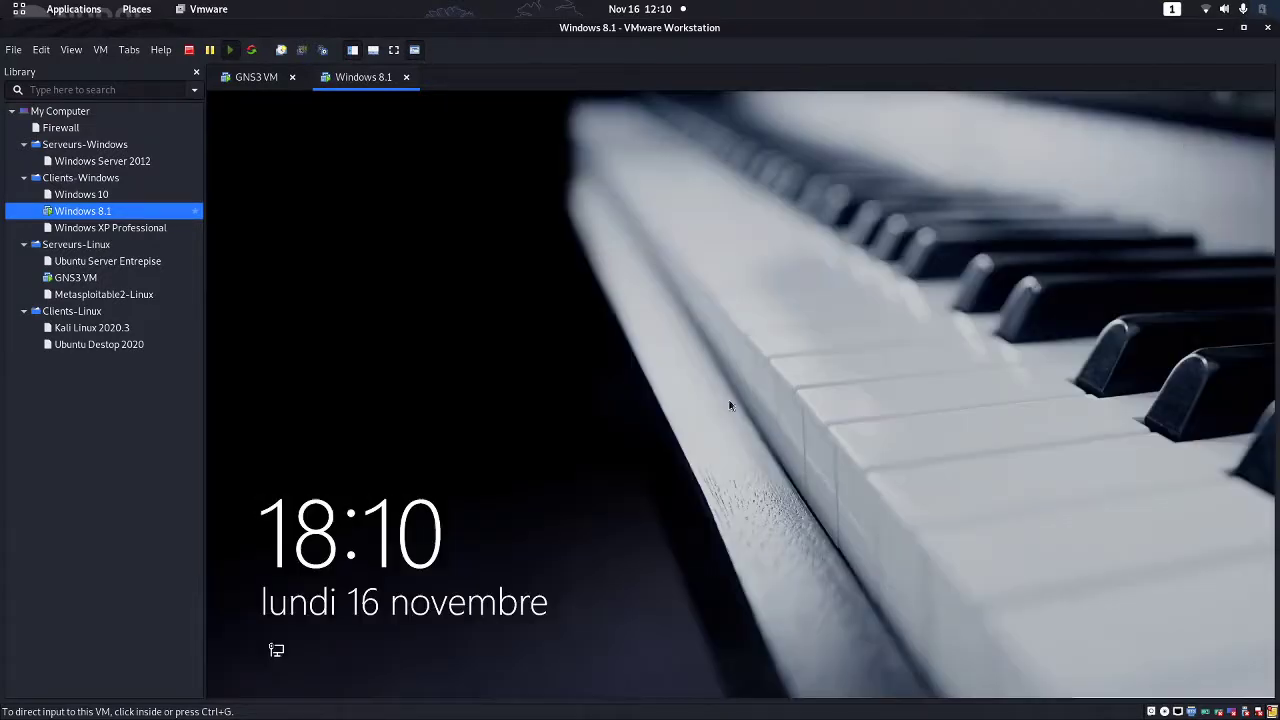
{"action": "left_click", "coordinate": [625, 446]}
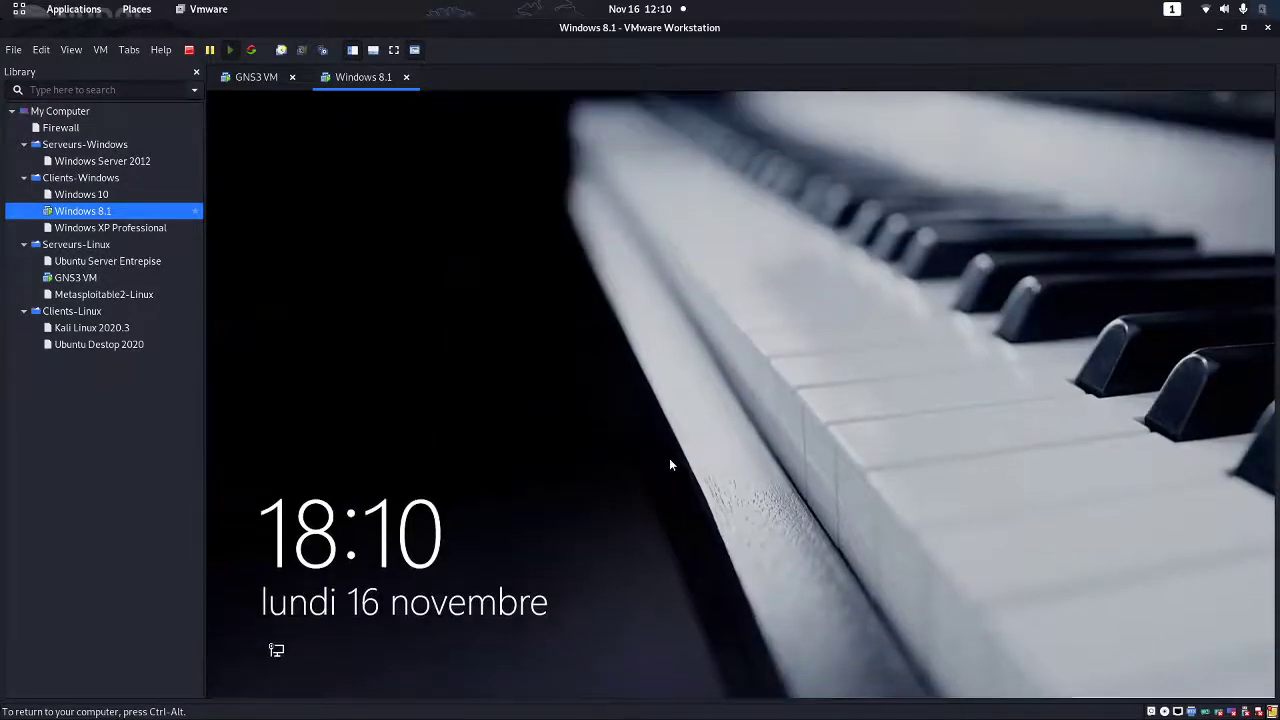
{"action": "left_click", "coordinate": [678, 466]}
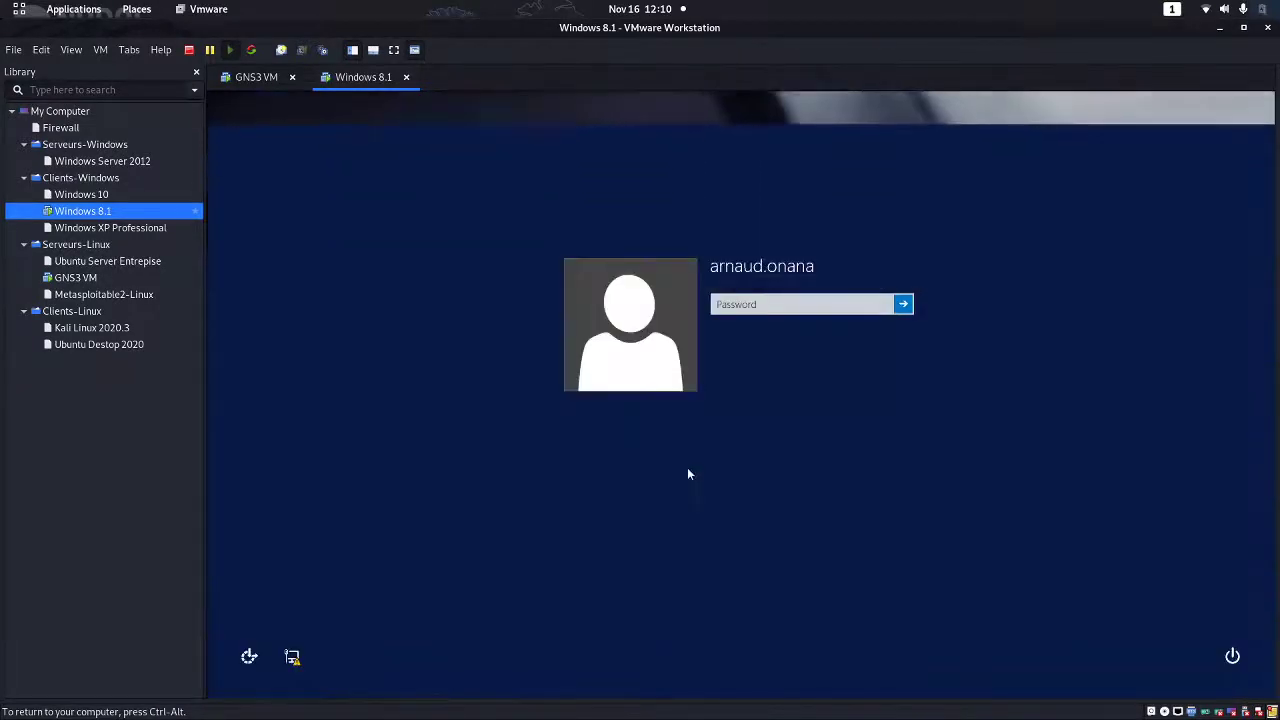
{"action": "type", "text": "a"}
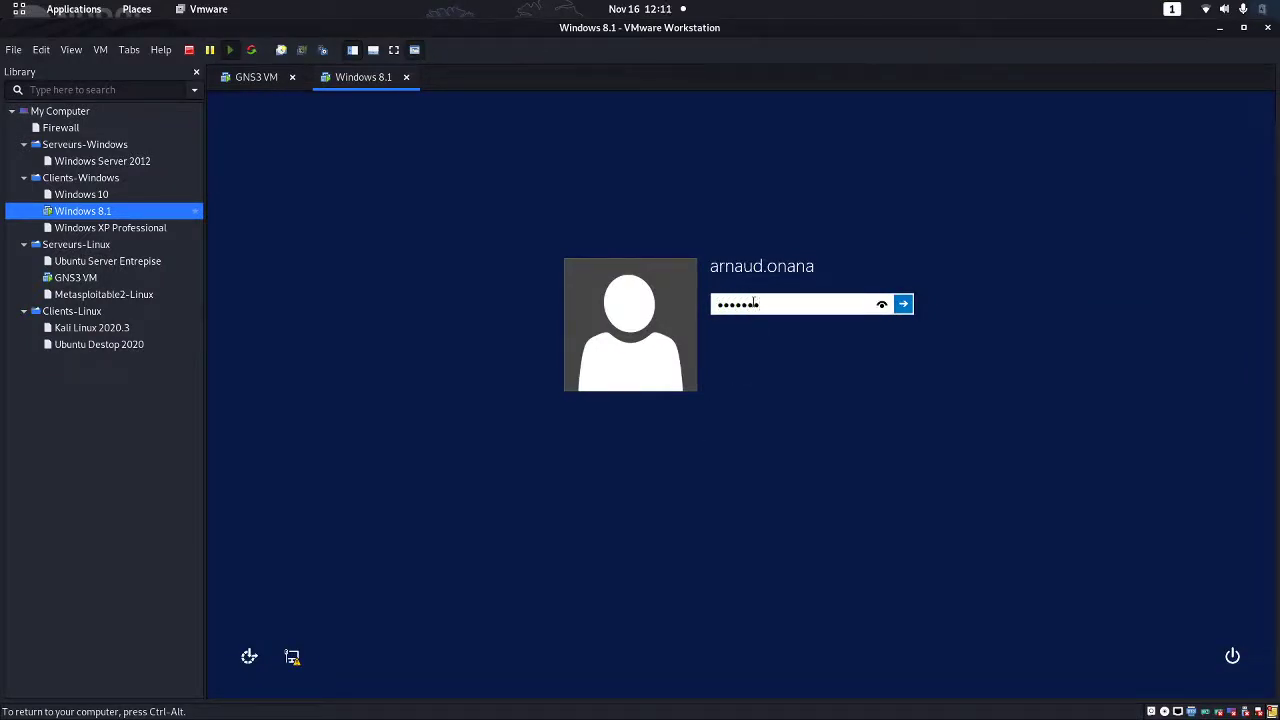
{"action": "key", "text": "BackSpace"}
{"action": "key", "text": "BackSpace"}
{"action": "key", "text": "BackSpace"}
{"action": "key", "text": "BackSpace"}
{"action": "type", "text": "aaaa"}
{"action": "key", "text": "BackSpace"}
{"action": "key", "text": "BackSpace"}
{"action": "key", "text": "BackSpace"}
{"action": "key", "text": "BackSpace"}
{"action": "type", "text": "aaaa"}
{"action": "key", "text": "Return"}
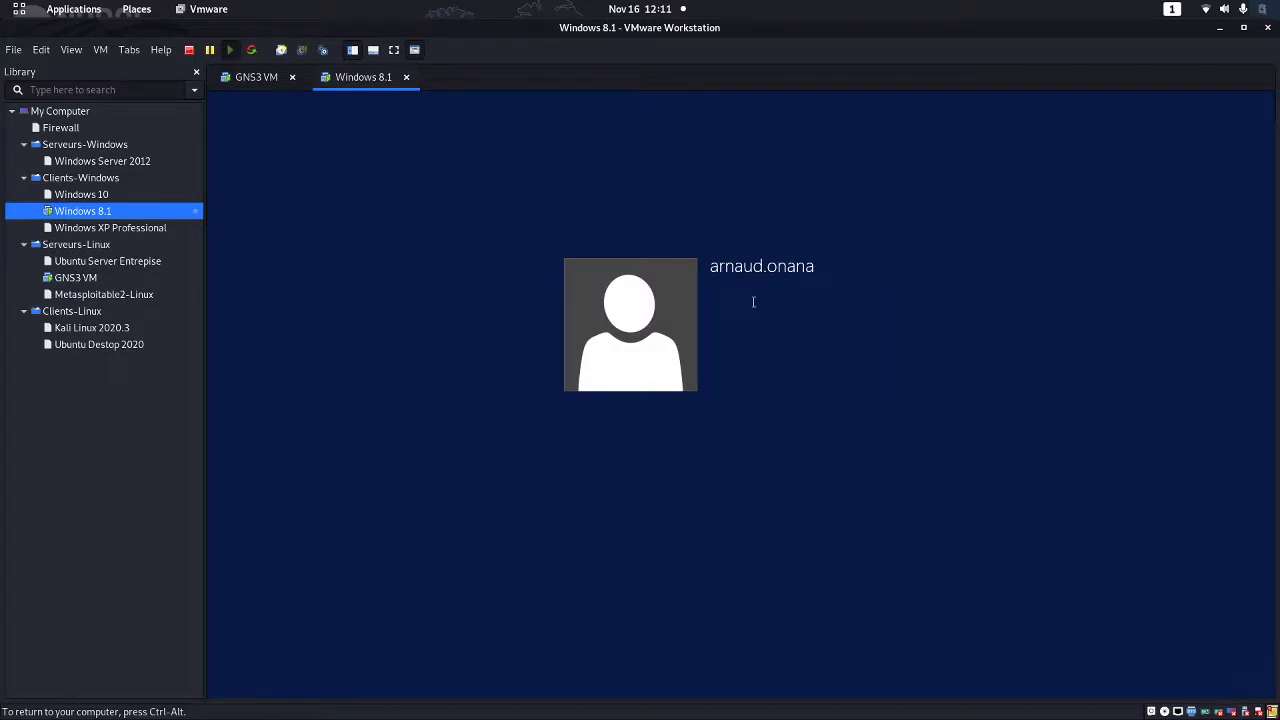
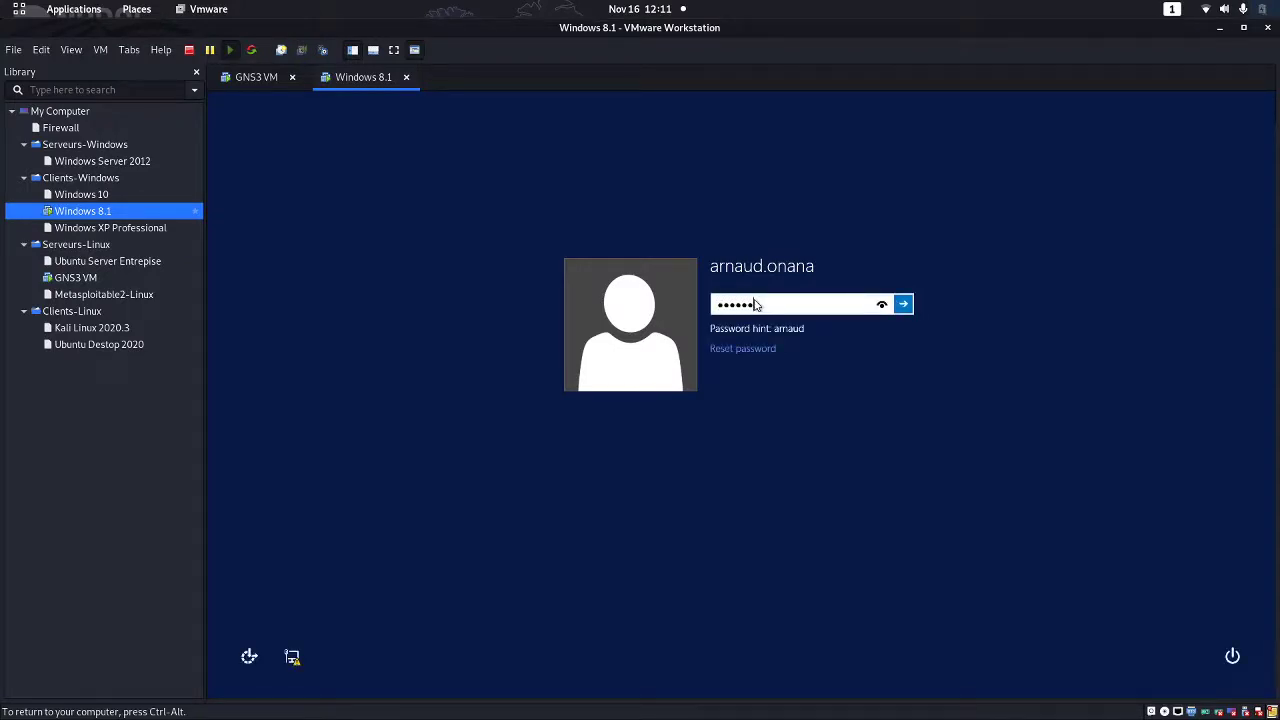
Submit the Windows 8.1 password and click into the VM to capture input
{"action": "key", "text": "Return"}
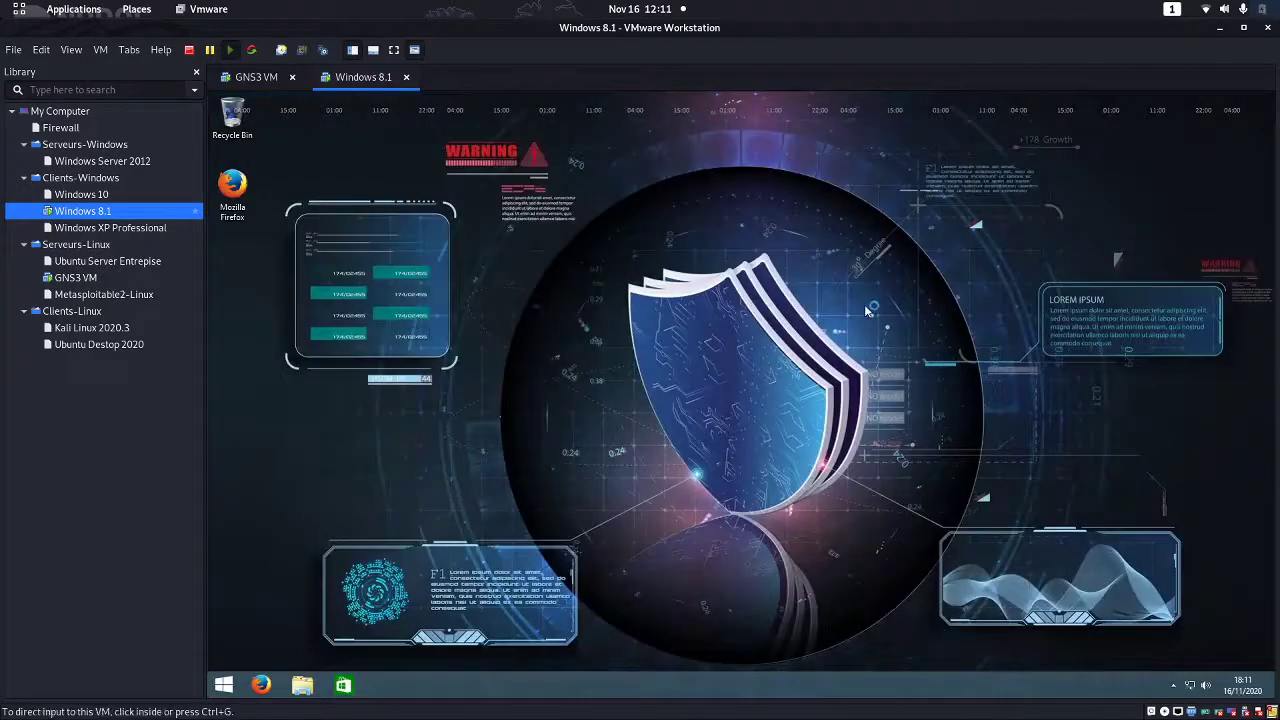
{"action": "left_click", "coordinate": [867, 311]}
Open Command Prompt via Run, run ipconfig showing 192.168.35.100, and start typing a ping command
{"action": "key", "text": "super+r"}
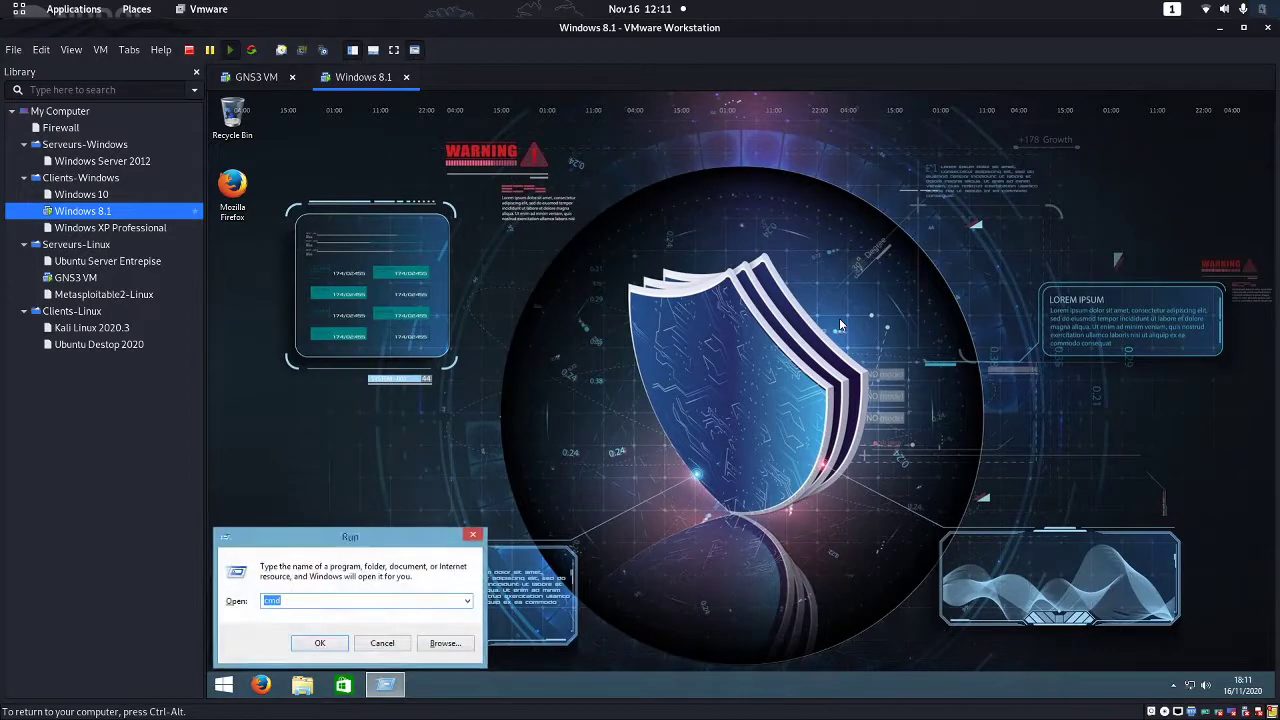
{"action": "key", "text": "Return"}
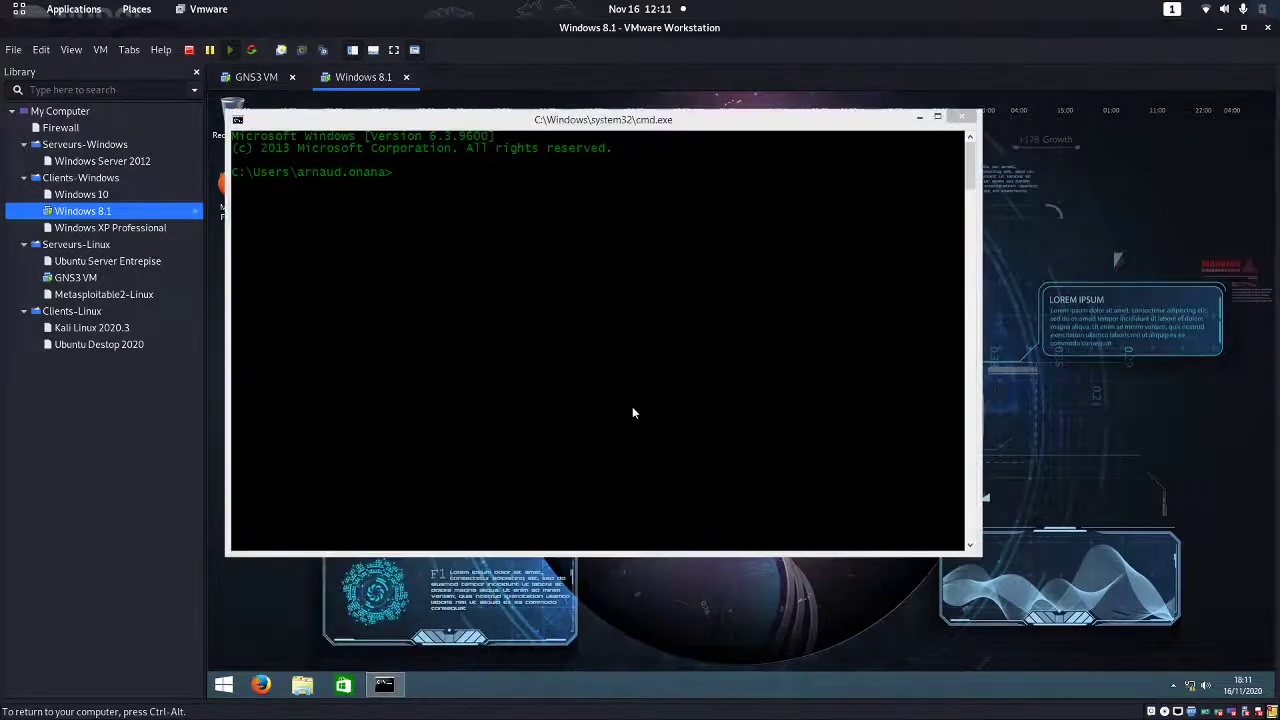
{"action": "left_click", "coordinate": [651, 395]}
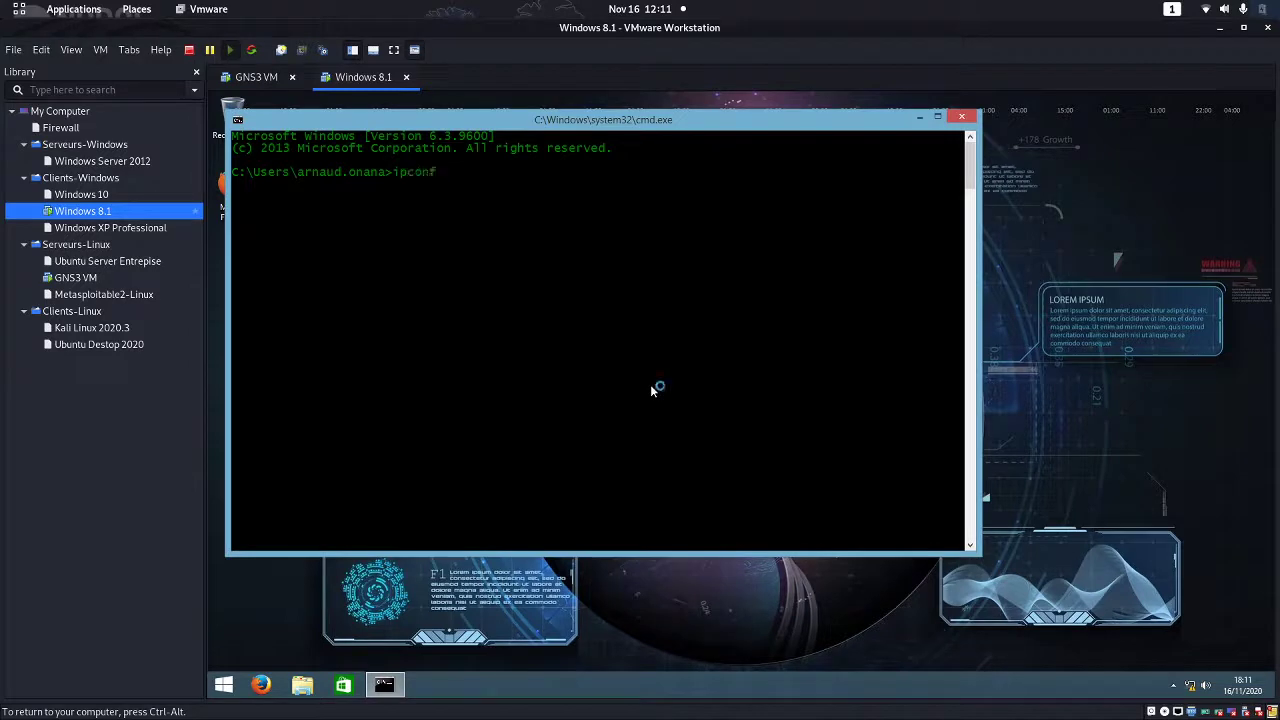
{"action": "type", "text": "ipconfig"}
{"action": "key", "text": "Return"}
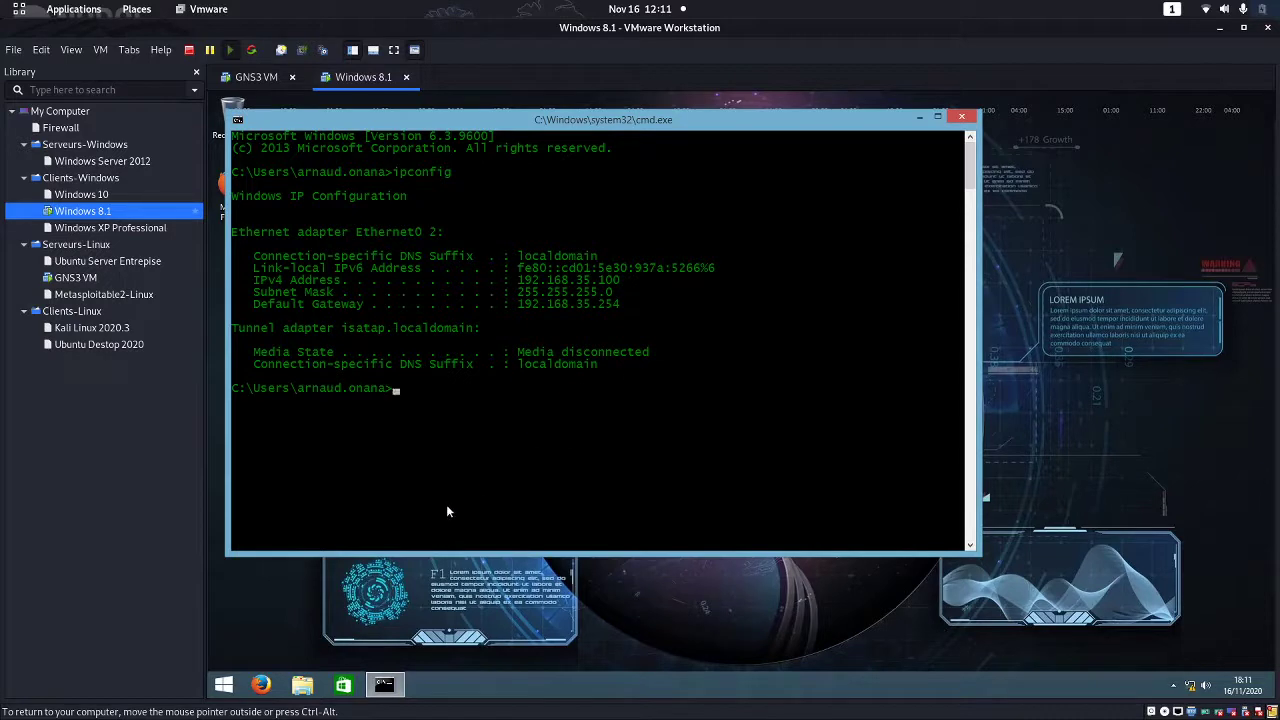
{"action": "type", "text": "ping 192.192"}
Ping 192.168.35.254 for four replies with 0% loss, then reposition the Command Prompt window
{"action": "key", "text": "BackSpace"}
{"action": "type", "text": "68.35.254"}
{"action": "key", "text": "Return"}
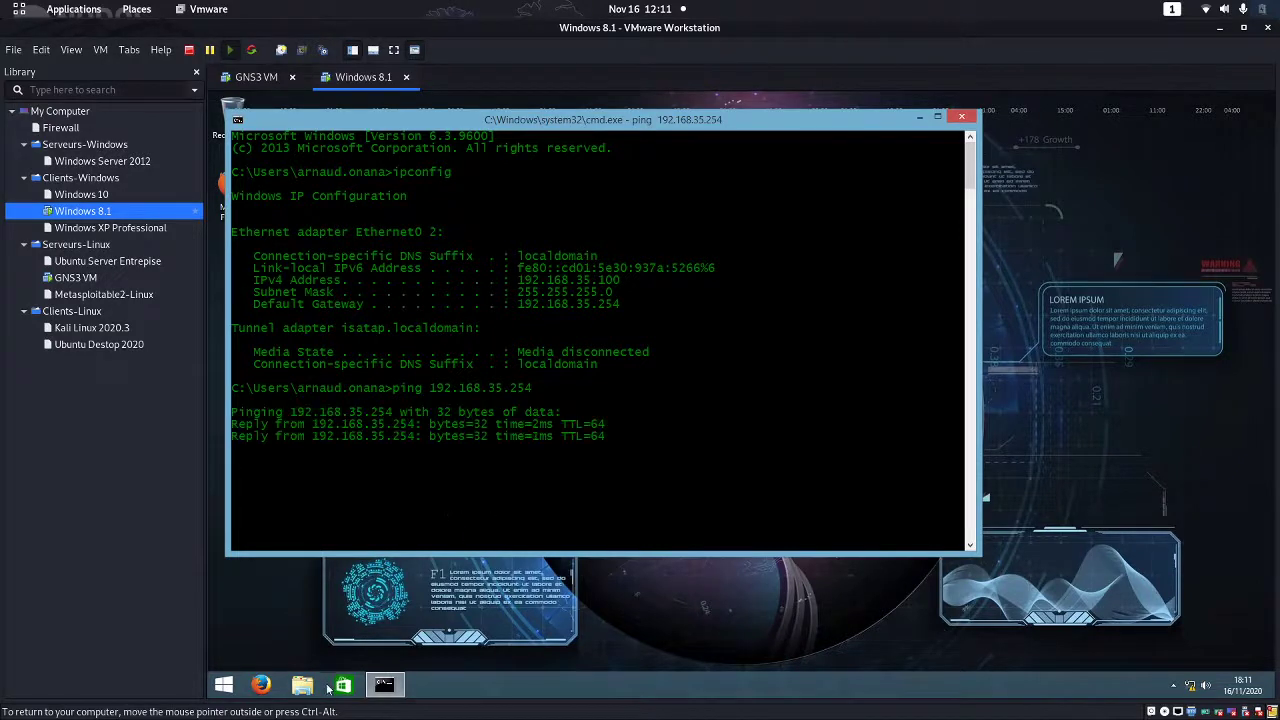
{"action": "left_click", "coordinate": [261, 688]}
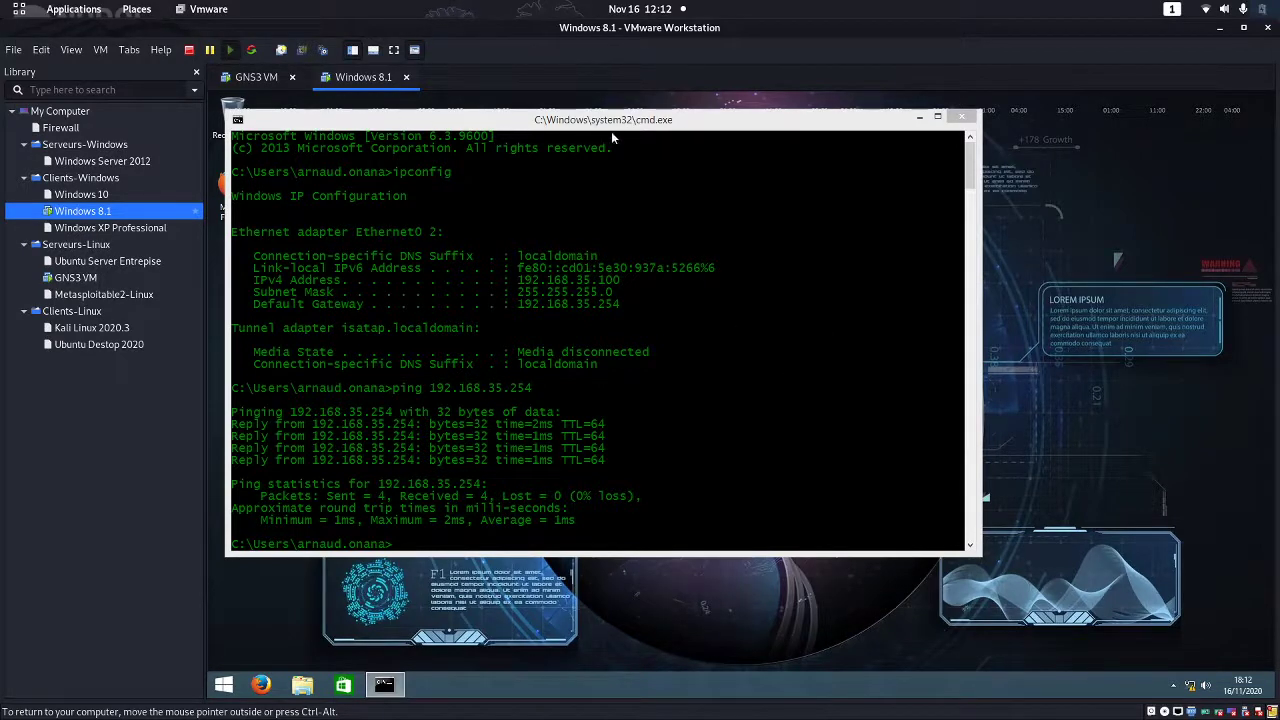
{"action": "left_click_drag", "start_coordinate": [679, 121], "coordinate": [790, 152]}
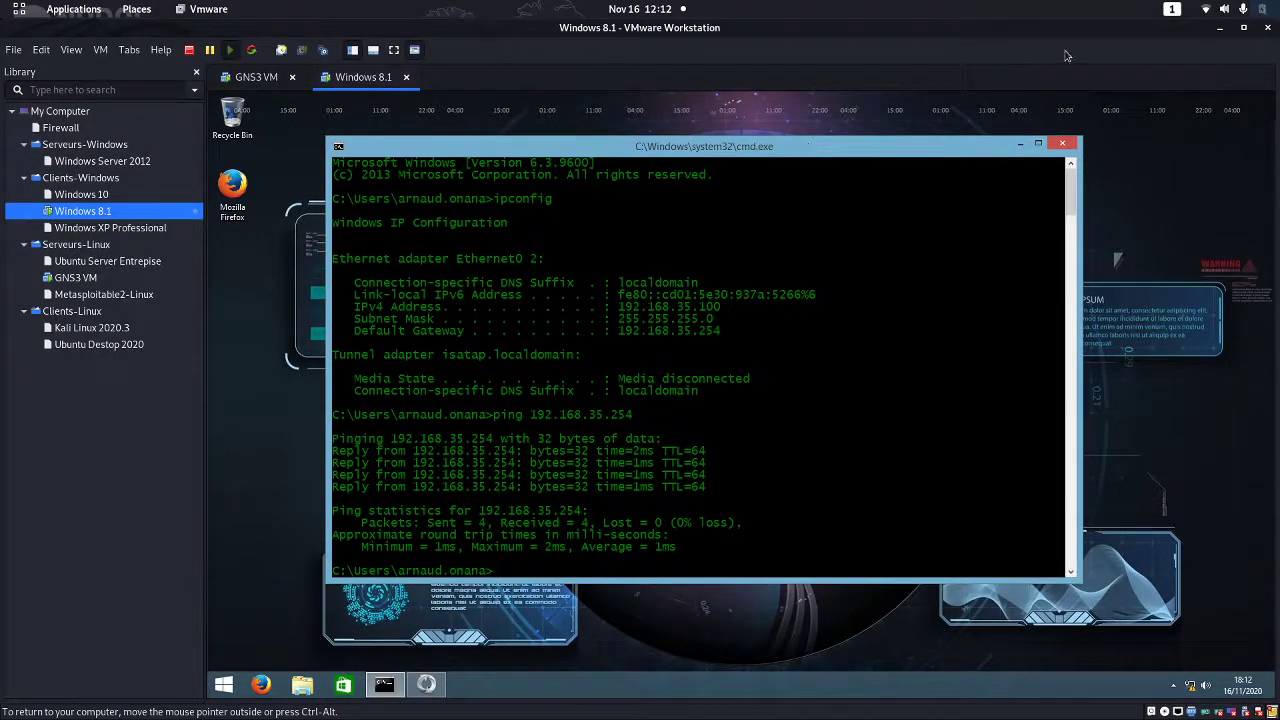
{"action": "left_click_drag", "start_coordinate": [910, 153], "coordinate": [949, 188]}
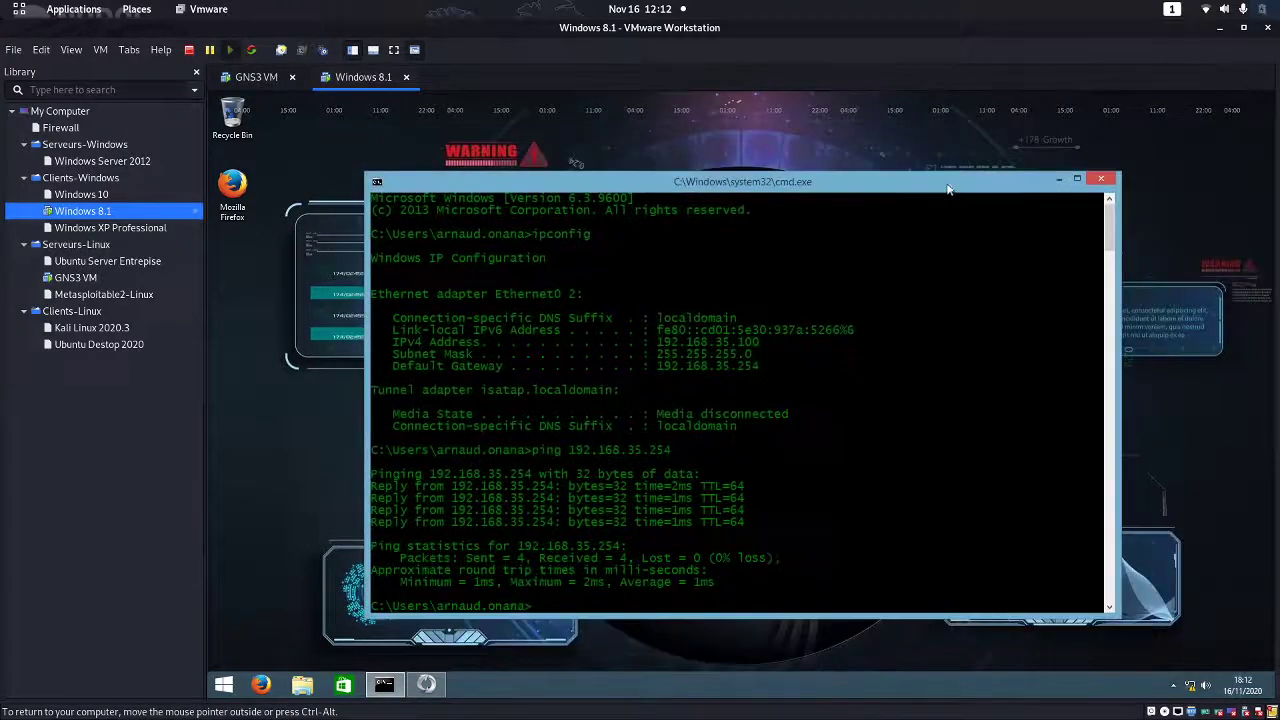
Minimize the Command Prompt and launch Internet Explorer from the Start screen search
{"action": "left_click", "coordinate": [430, 686]}
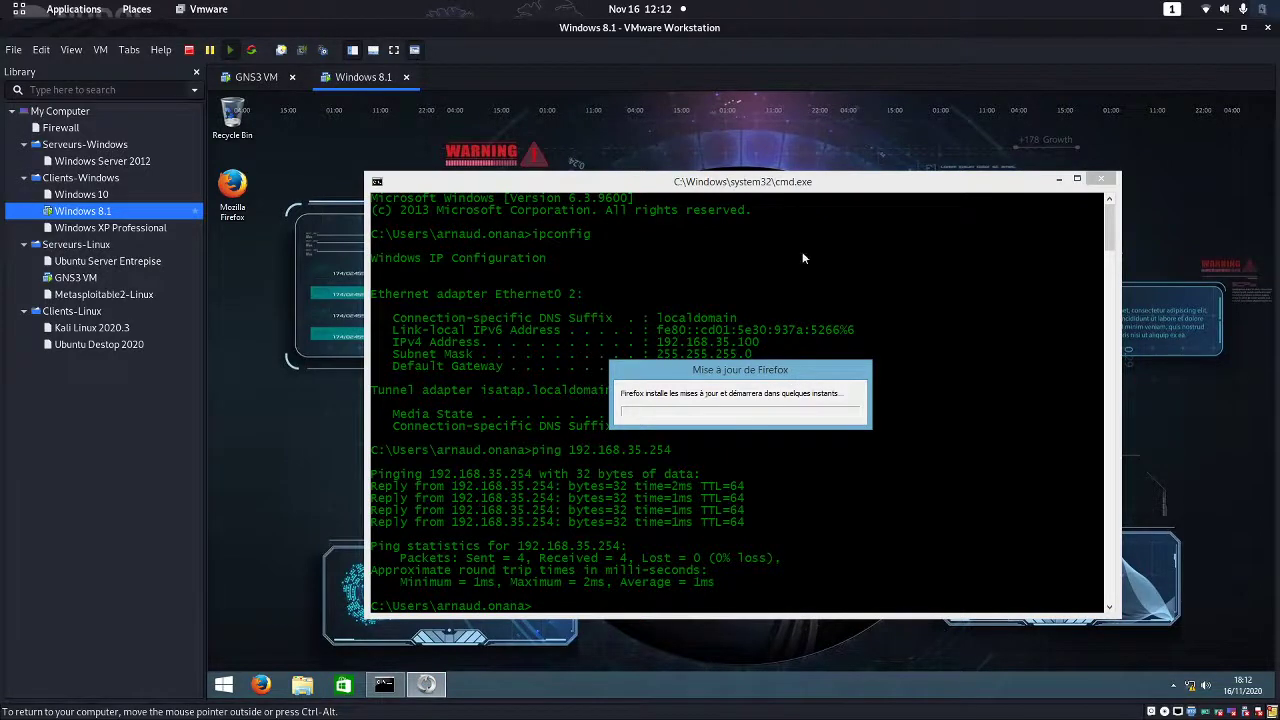
{"action": "left_click", "coordinate": [1058, 180]}
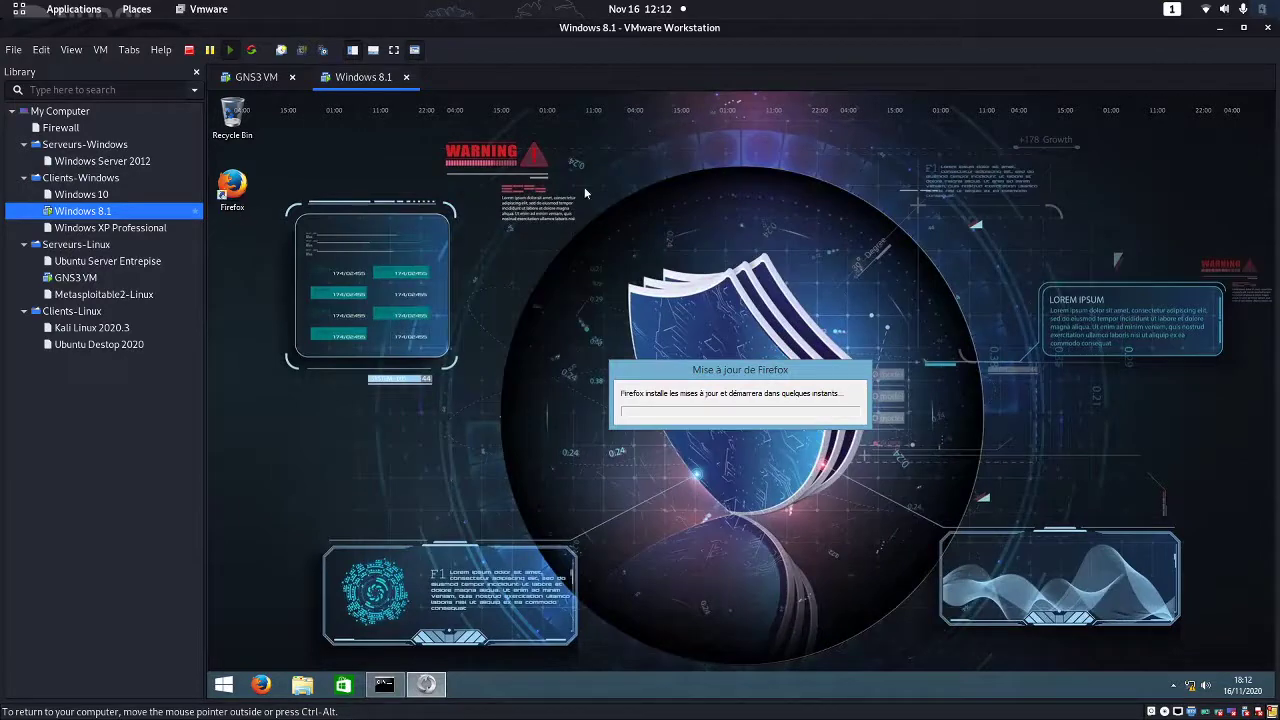
{"action": "left_click", "coordinate": [224, 684]}
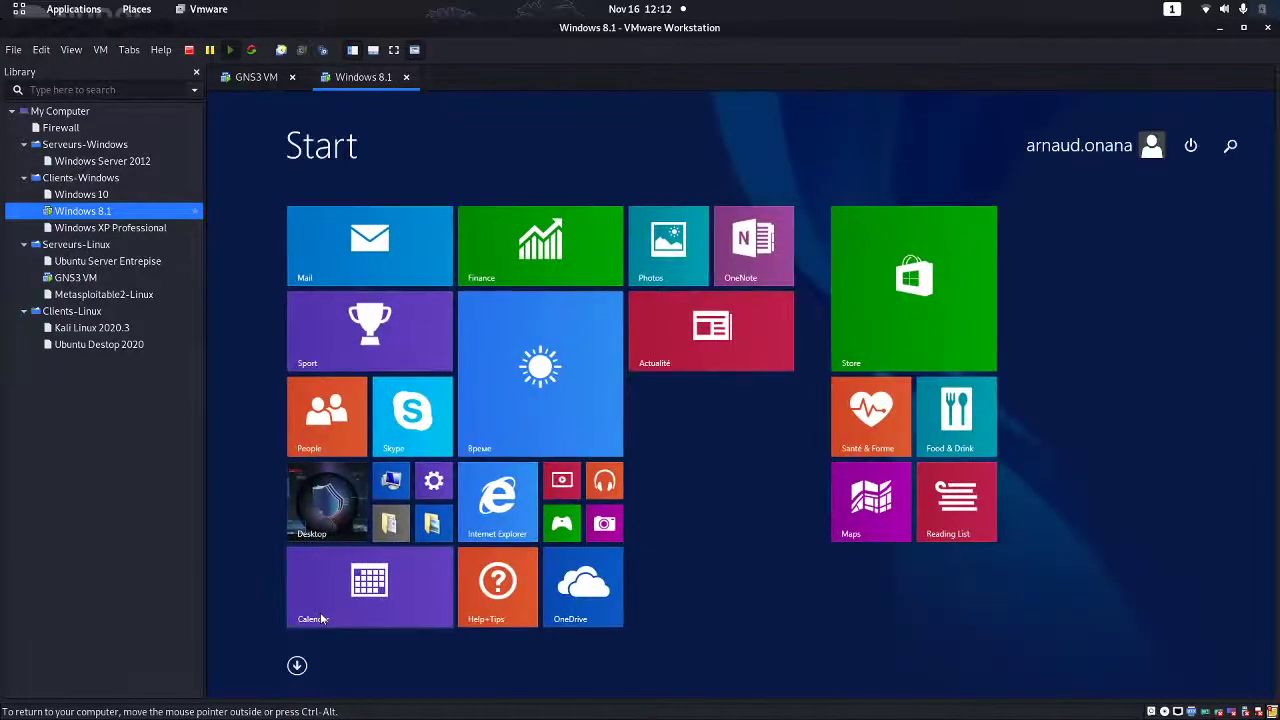
{"action": "type", "text": "ter"}
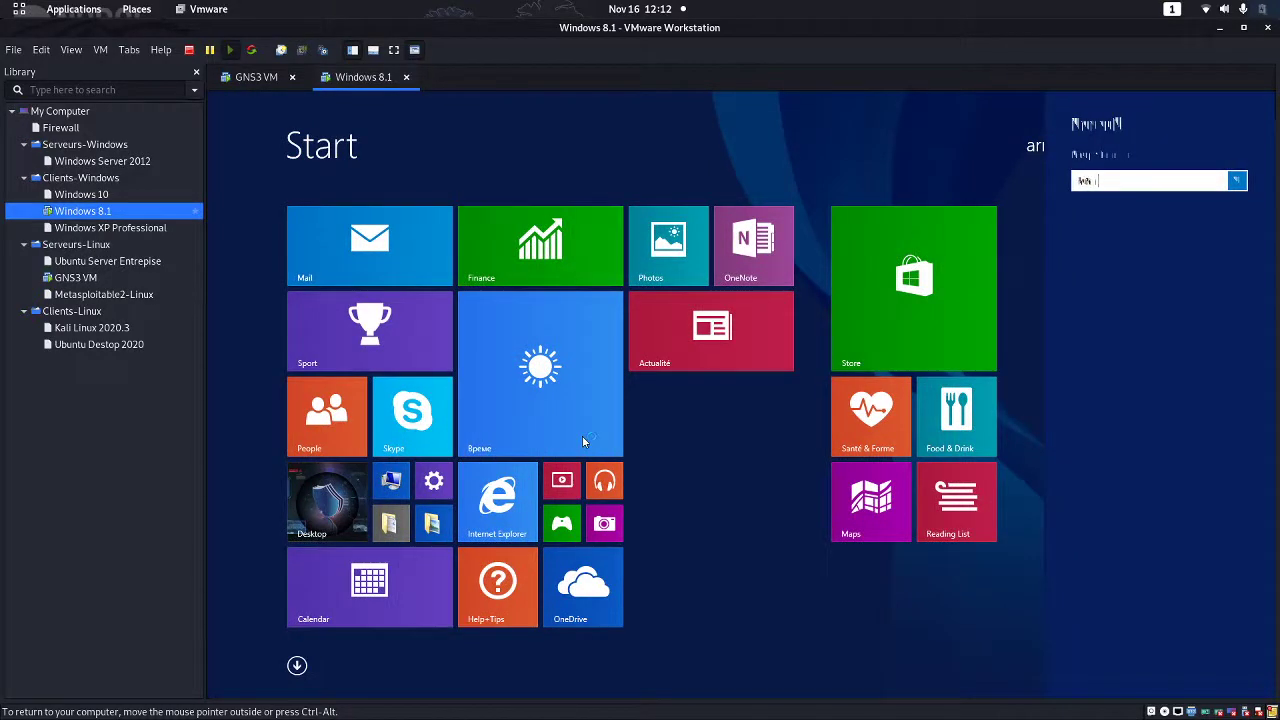
{"action": "key", "text": "BackSpace"}
{"action": "key", "text": "BackSpace"}
{"action": "key", "text": "BackSpace"}
{"action": "type", "text": "in"}
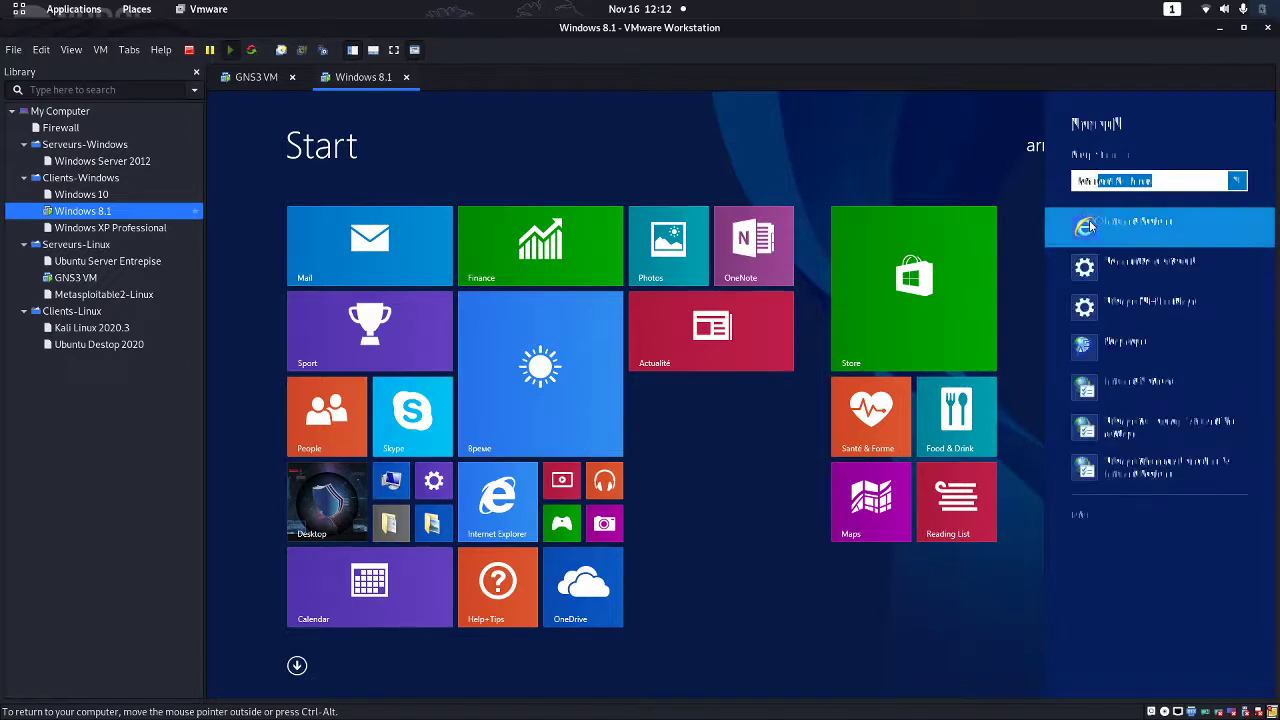
{"action": "left_click", "coordinate": [1090, 226]}
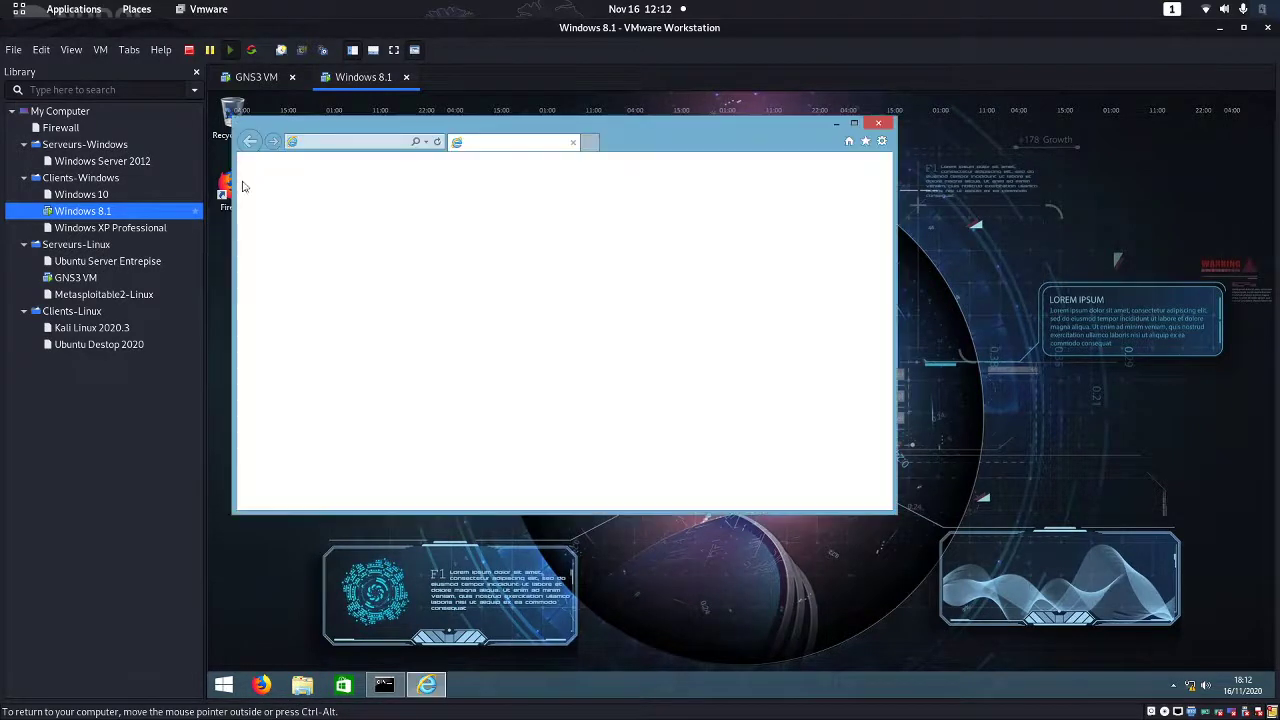
Close Internet Explorer after its page can't be displayed, leaving Firefox on a blank tab
{"action": "left_click_drag", "start_coordinate": [728, 123], "coordinate": [898, 162]}
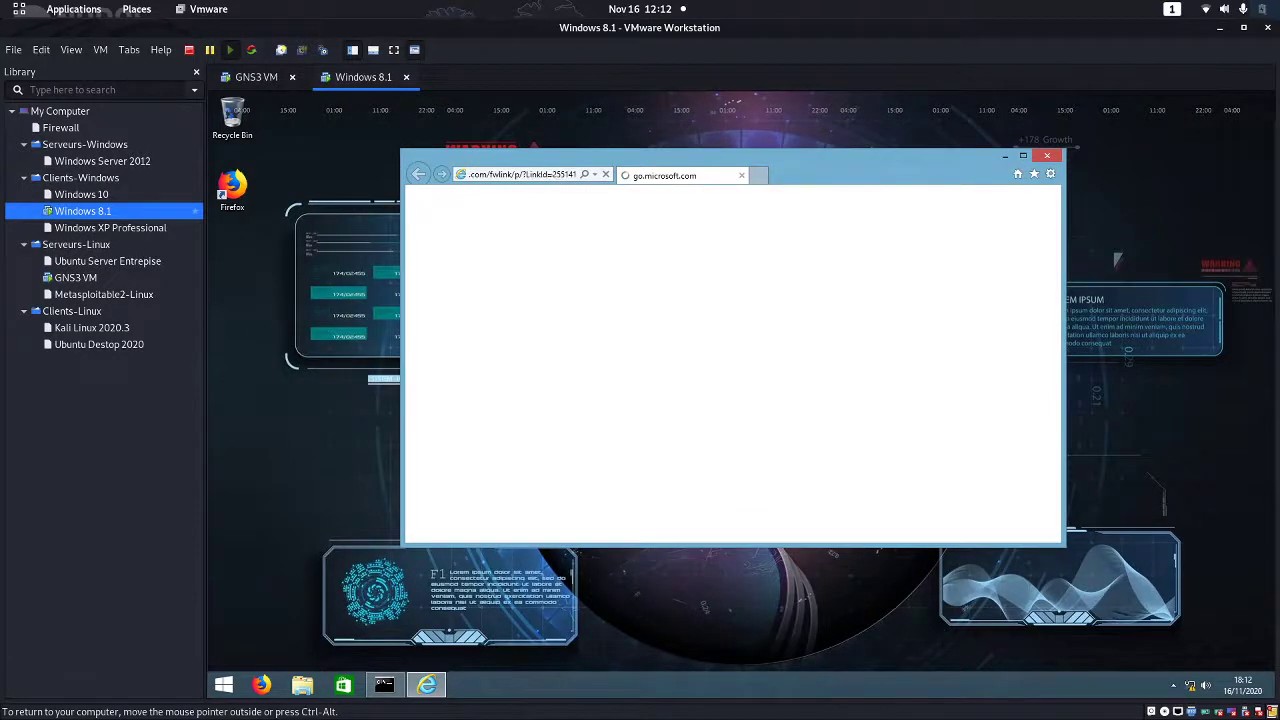
{"action": "left_click", "coordinate": [551, 174]}
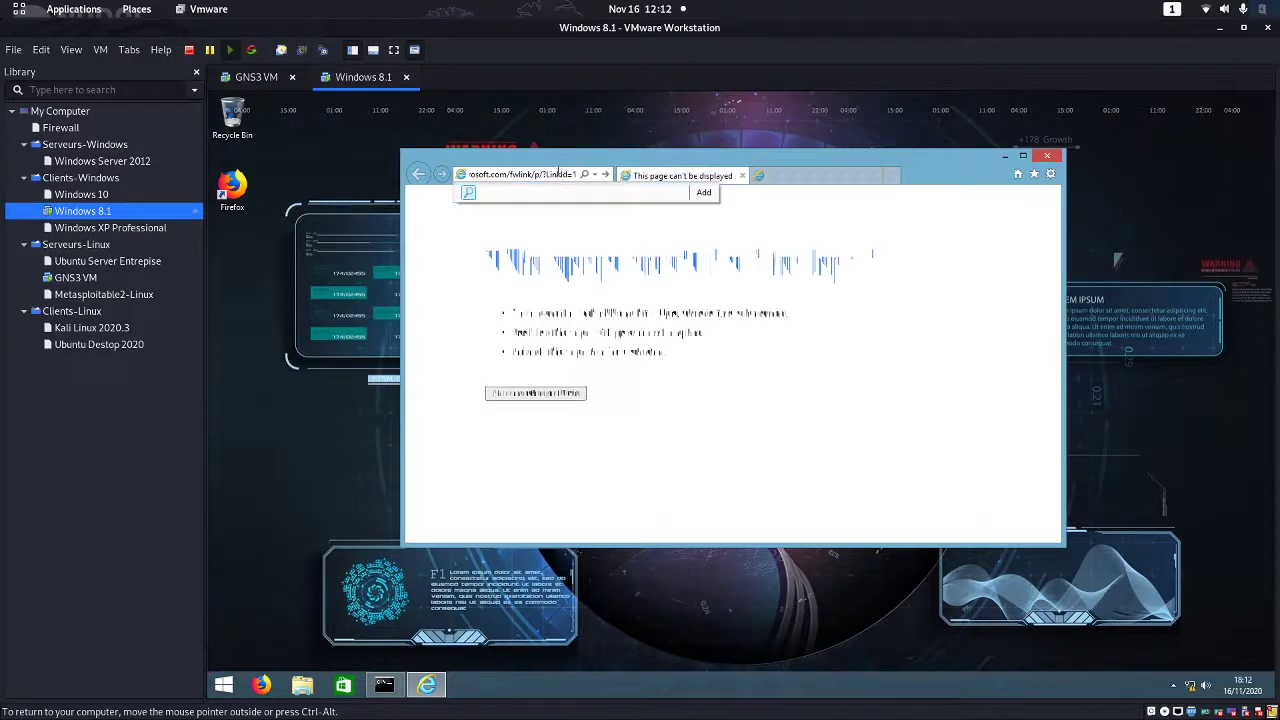
{"action": "left_click", "coordinate": [875, 176]}
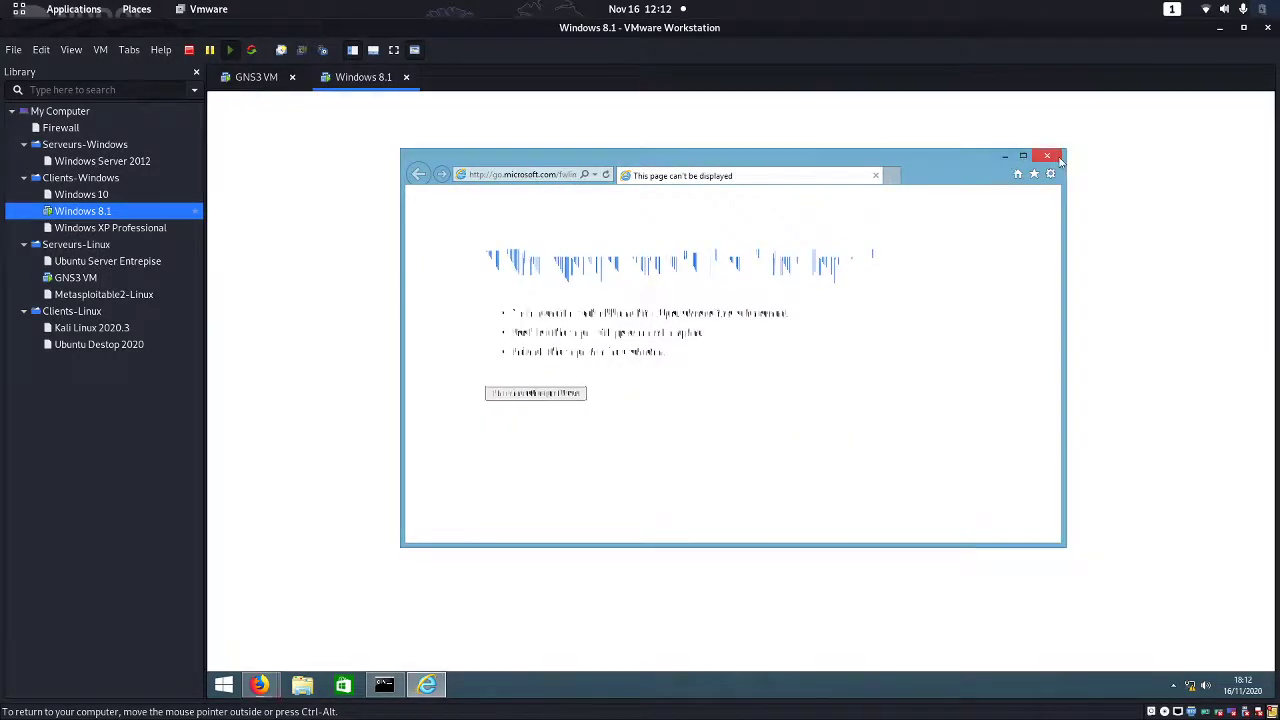
{"action": "left_click", "coordinate": [1047, 155]}
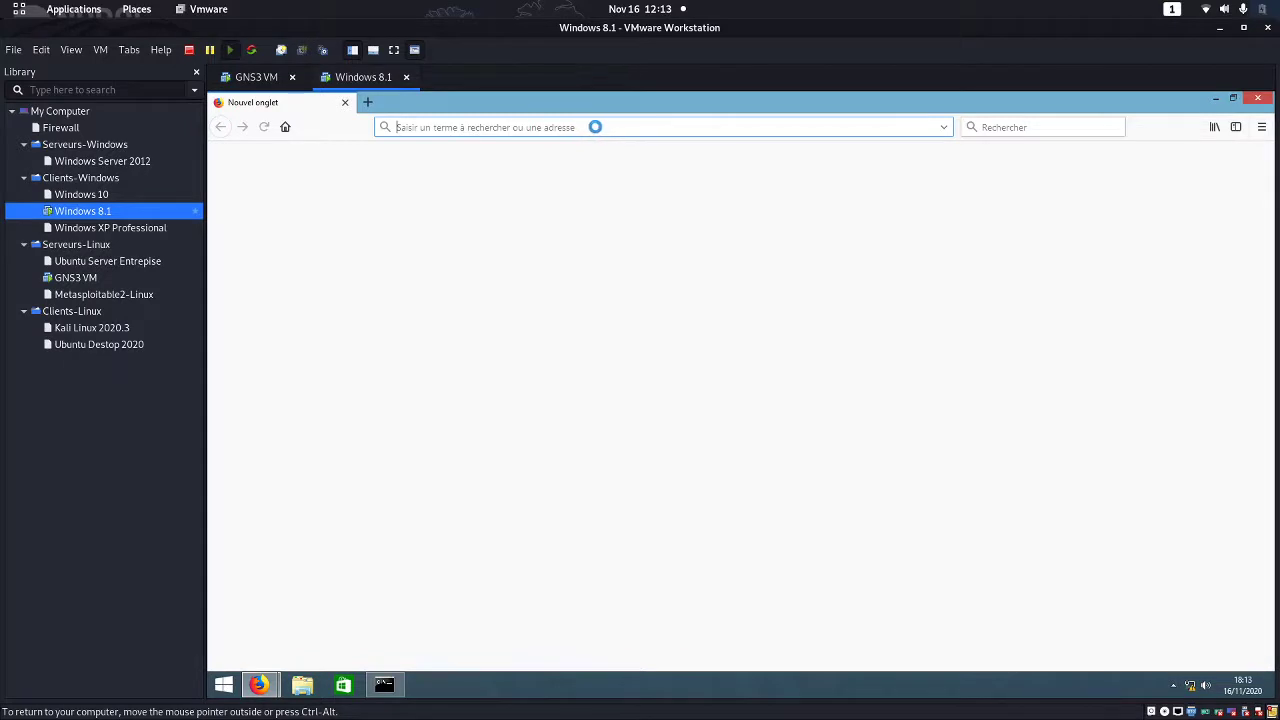
Enter 192.168.35.254 in Firefox's address bar to load the pfSense login page
{"action": "left_click", "coordinate": [542, 133]}
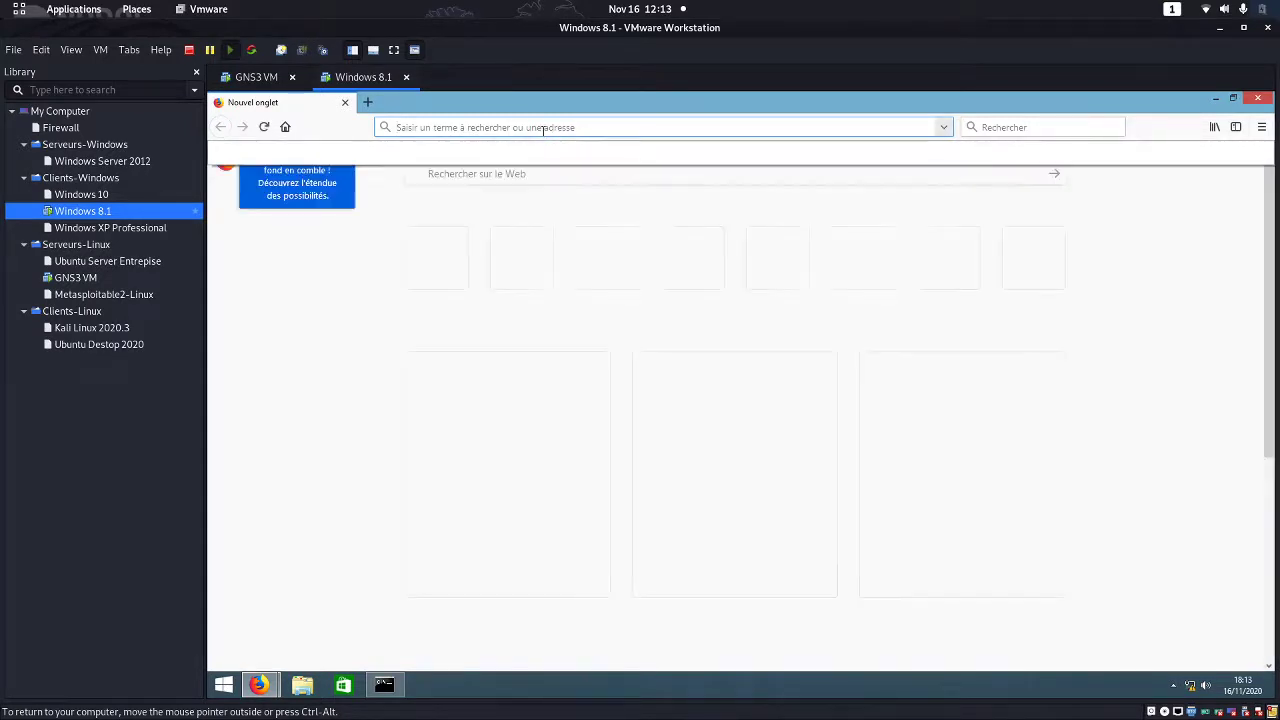
{"action": "type", "text": "192"}
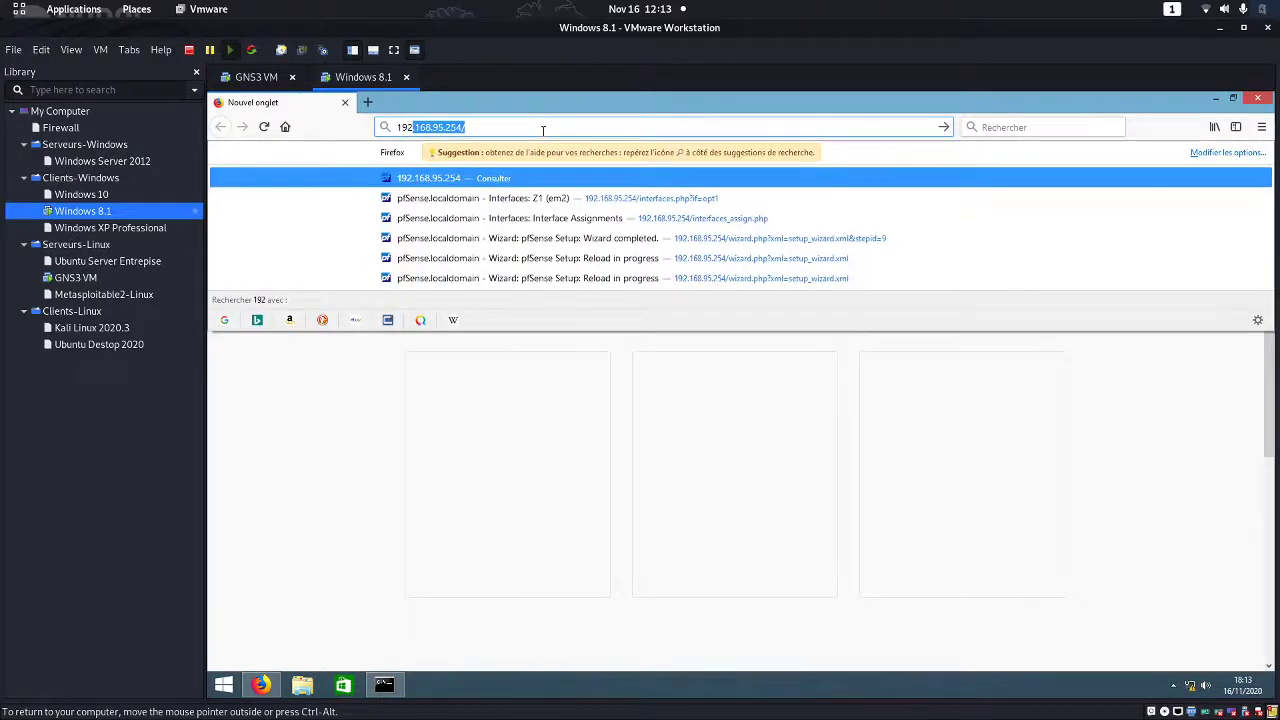
{"action": "type", "text": ".1687"}
{"action": "key", "text": "BackSpace"}
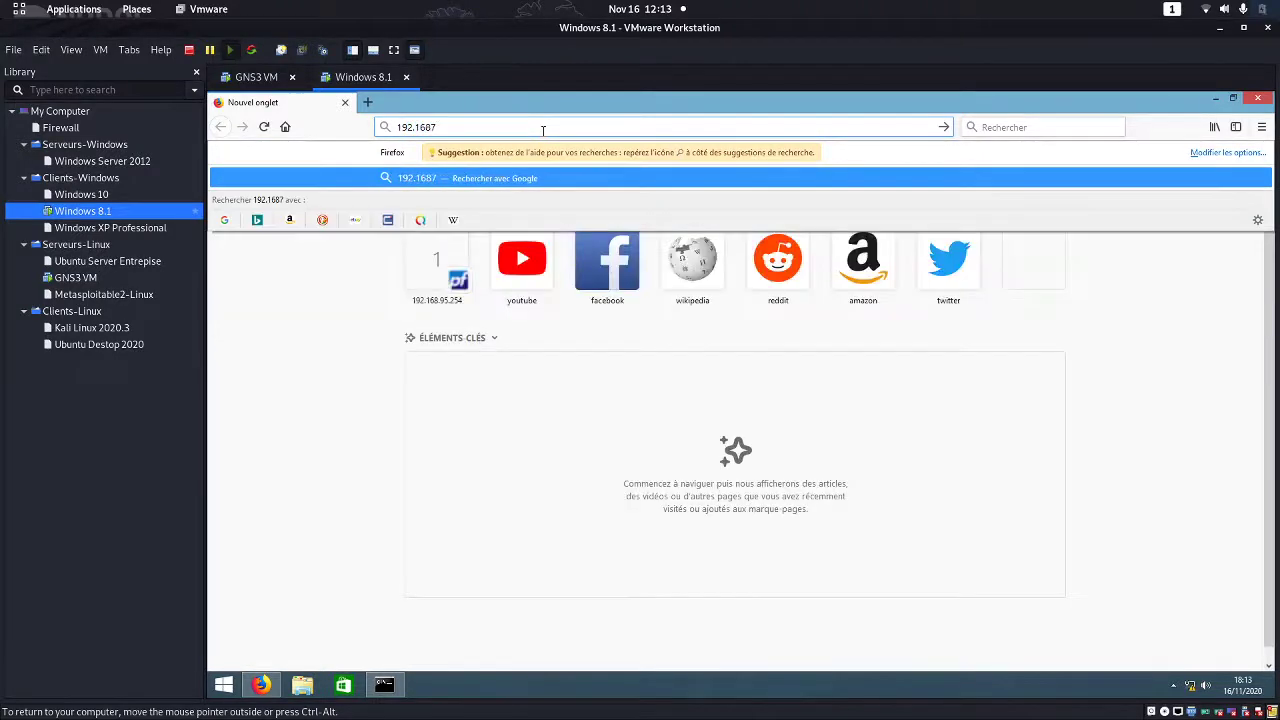
{"action": "type", "text": "."}
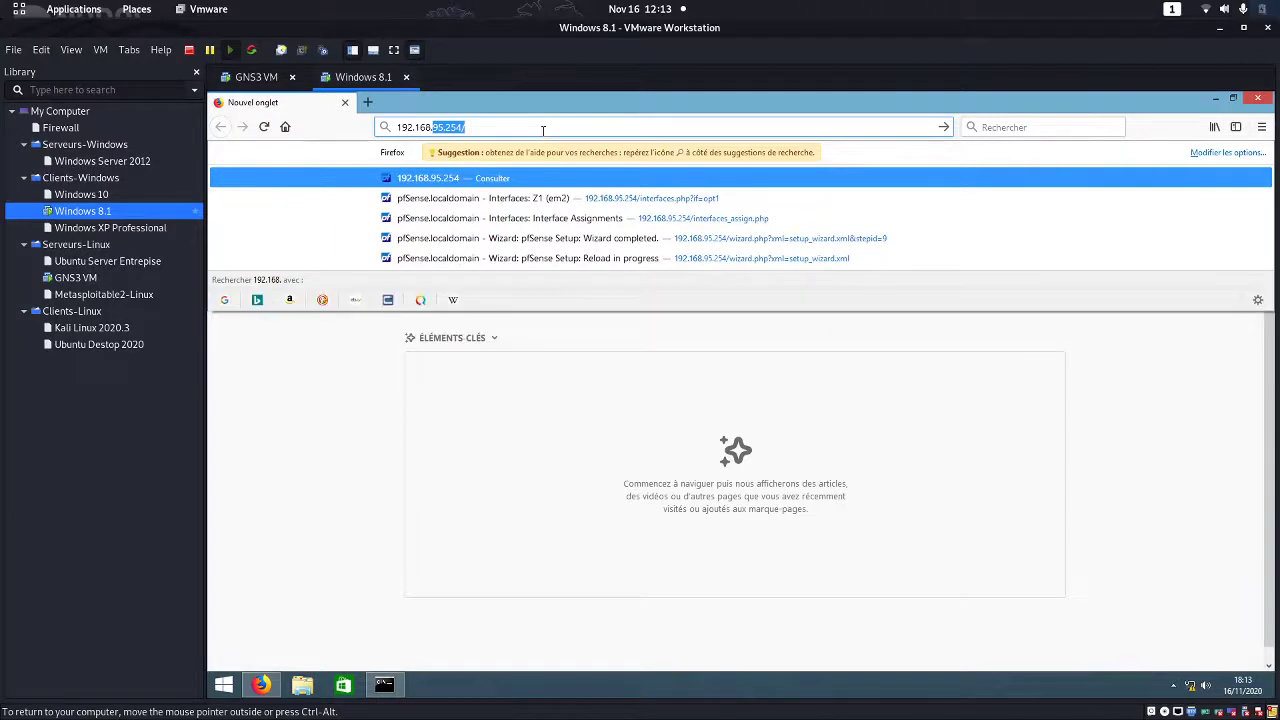
{"action": "type", "text": "35"}
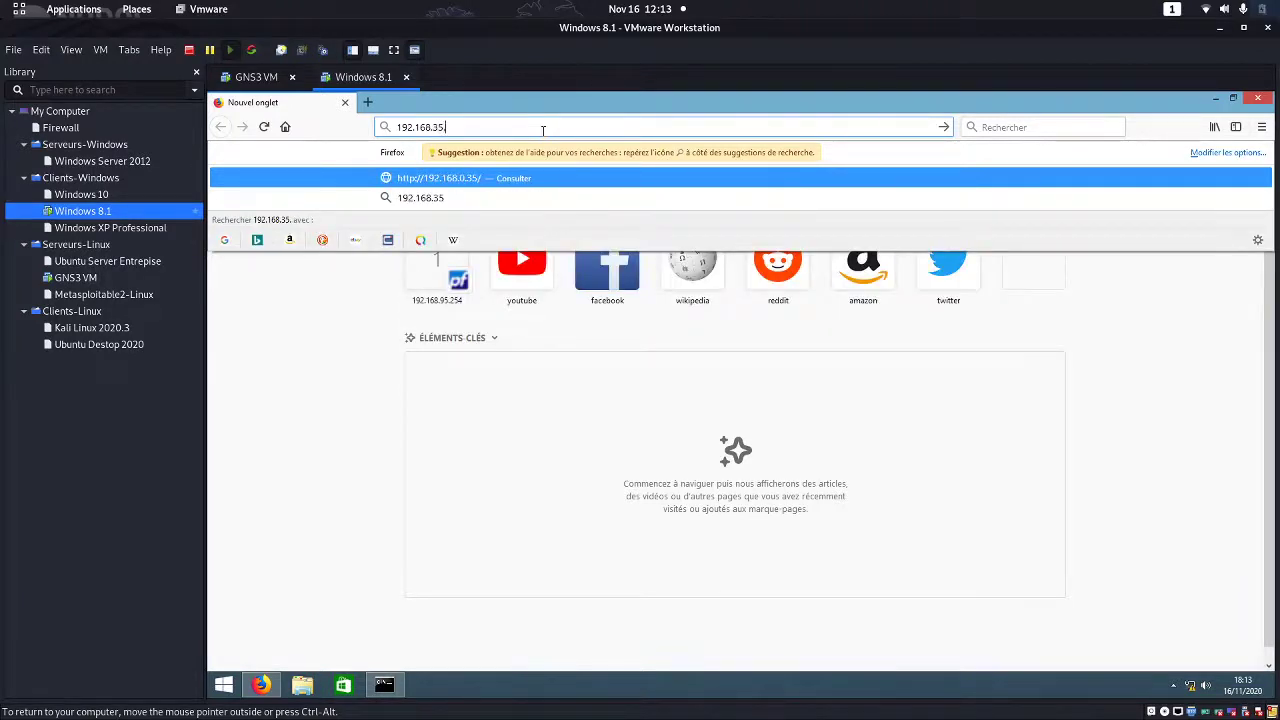
{"action": "type", "text": ".254"}
{"action": "key", "text": "Return"}
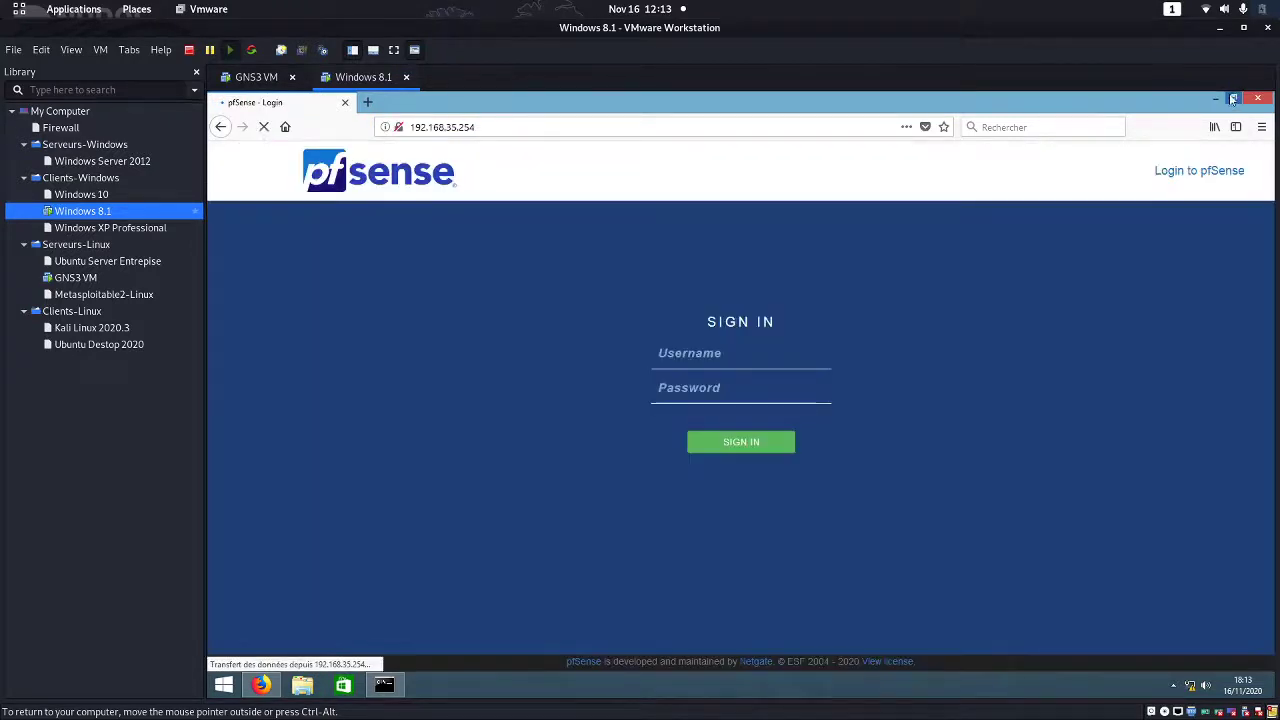
Sign in to pfSense with username admin and the account password
{"action": "left_click", "coordinate": [698, 357]}
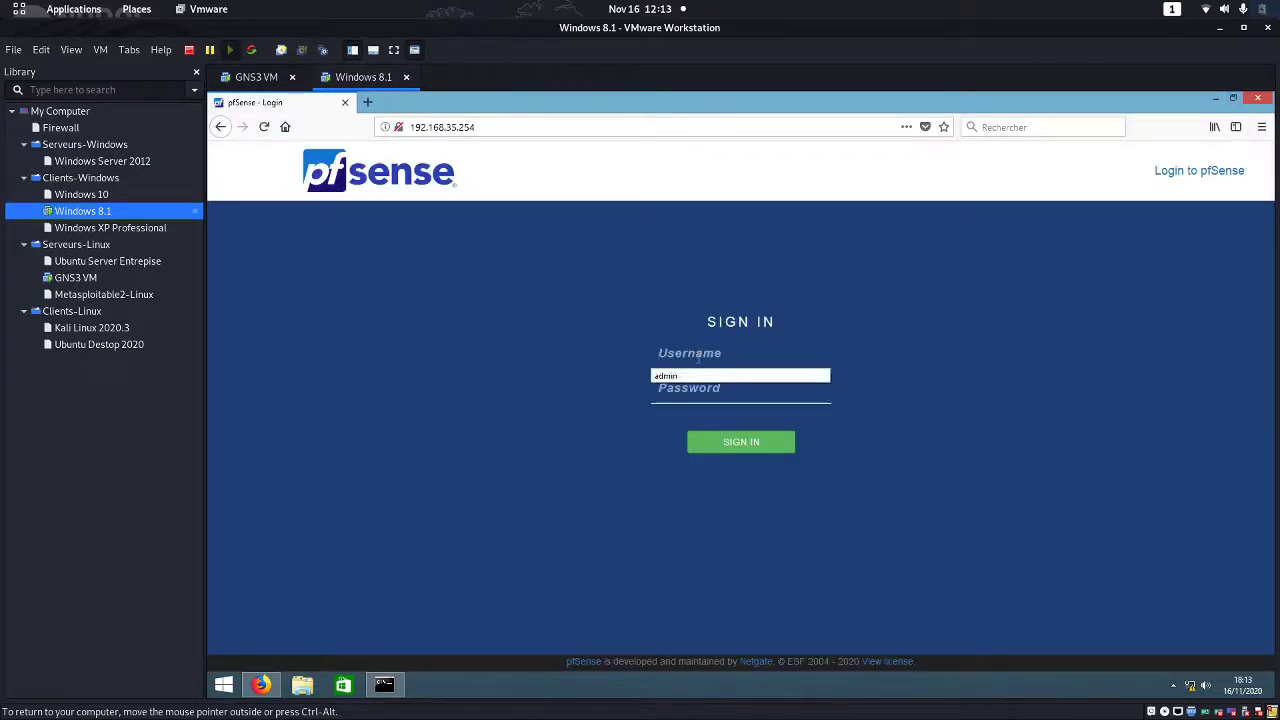
{"action": "type", "text": "admin"}
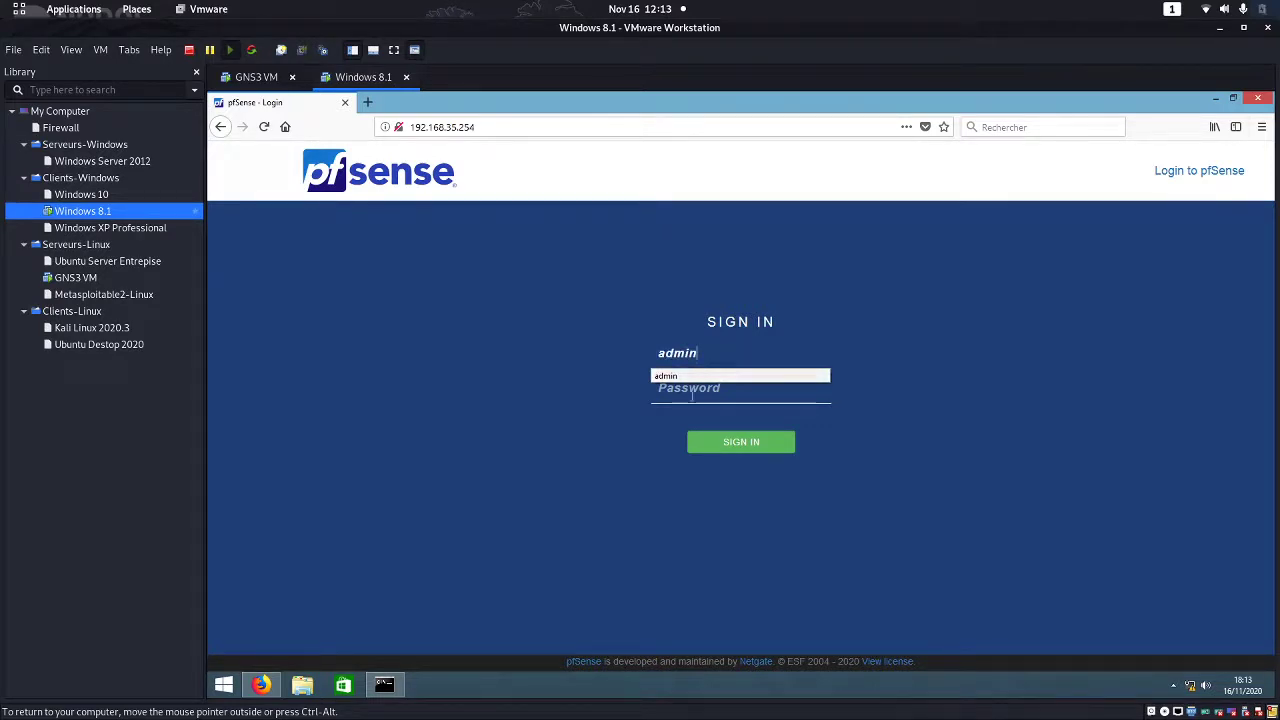
{"action": "left_click", "coordinate": [689, 399]}
{"action": "type", "text": "pfs"}
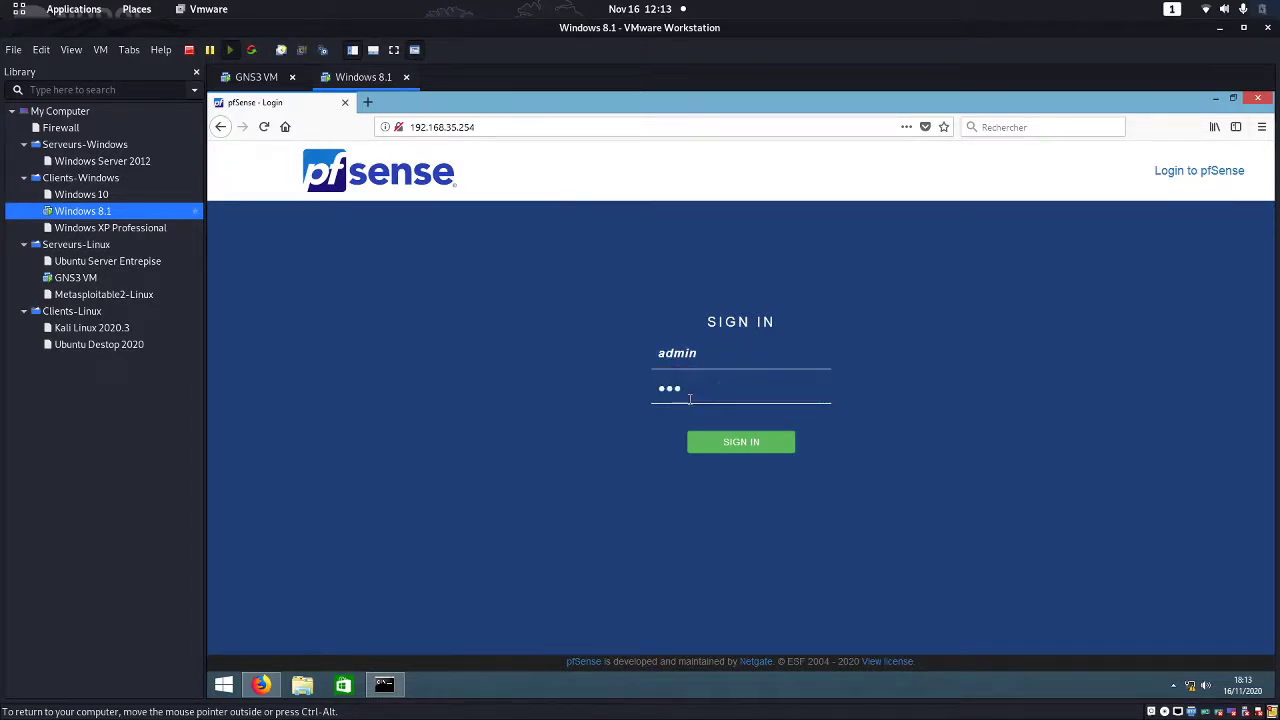
{"action": "type", "text": "ense"}
{"action": "left_click", "coordinate": [743, 441]}
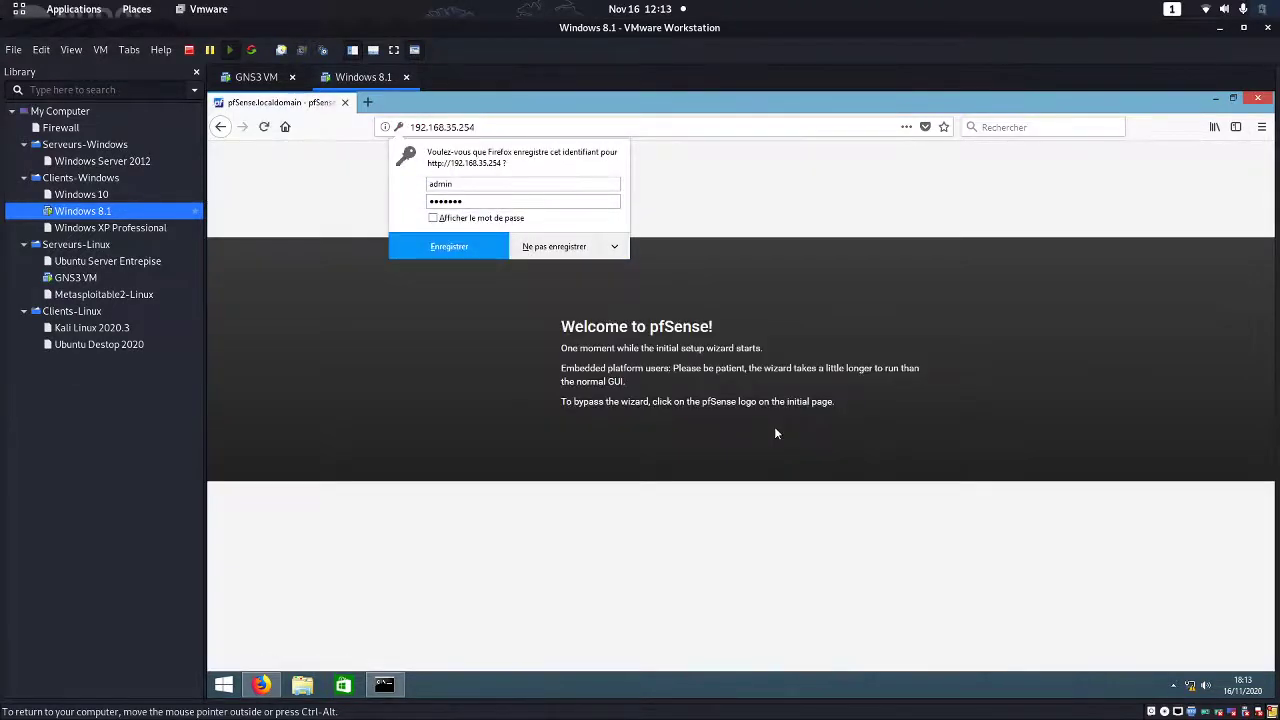
Decline Firefox's save-login offer and advance the wizard past the Welcome and support pages
{"action": "left_click", "coordinate": [614, 246]}
{"action": "left_click", "coordinate": [582, 272]}
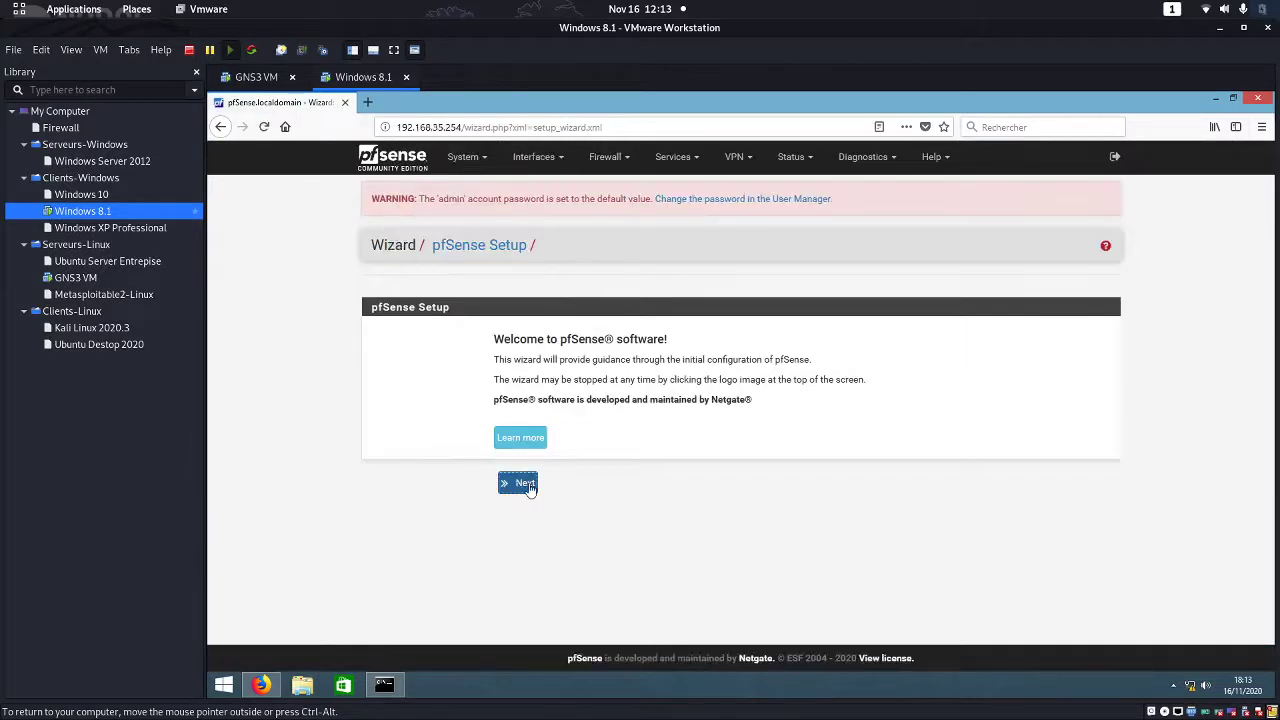
{"action": "left_click", "coordinate": [527, 485]}
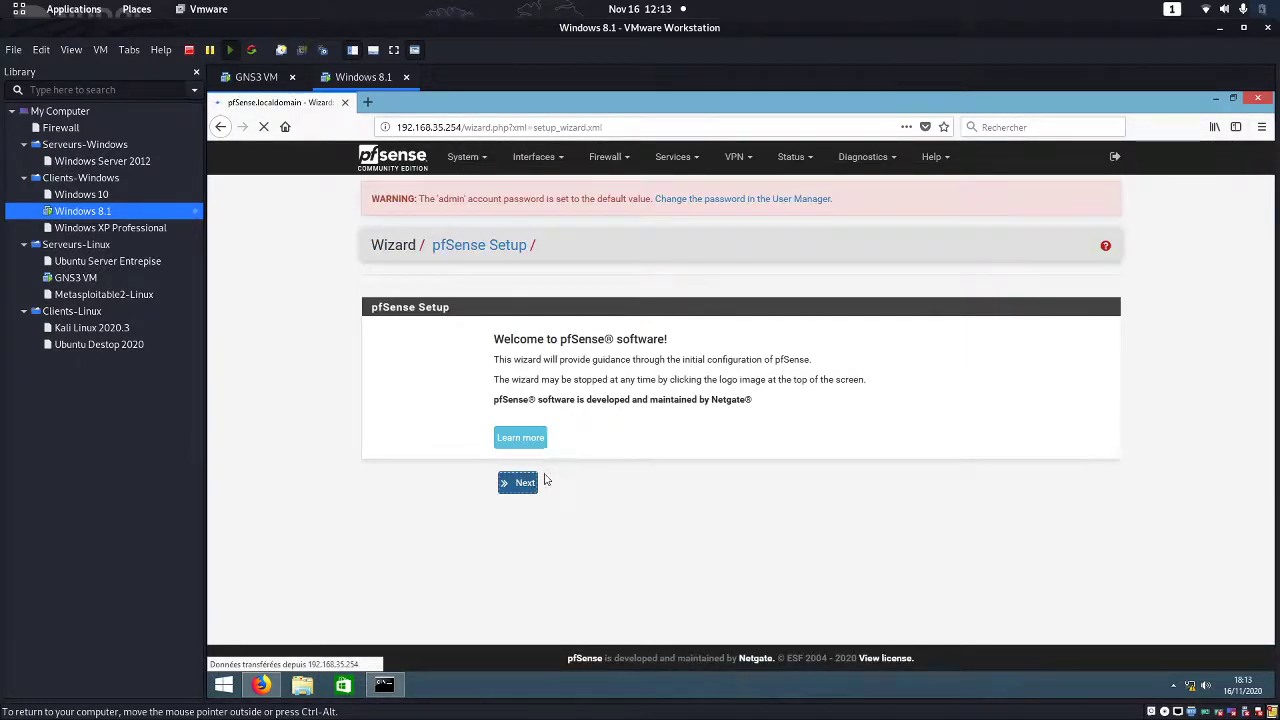
{"action": "left_click", "coordinate": [521, 511]}
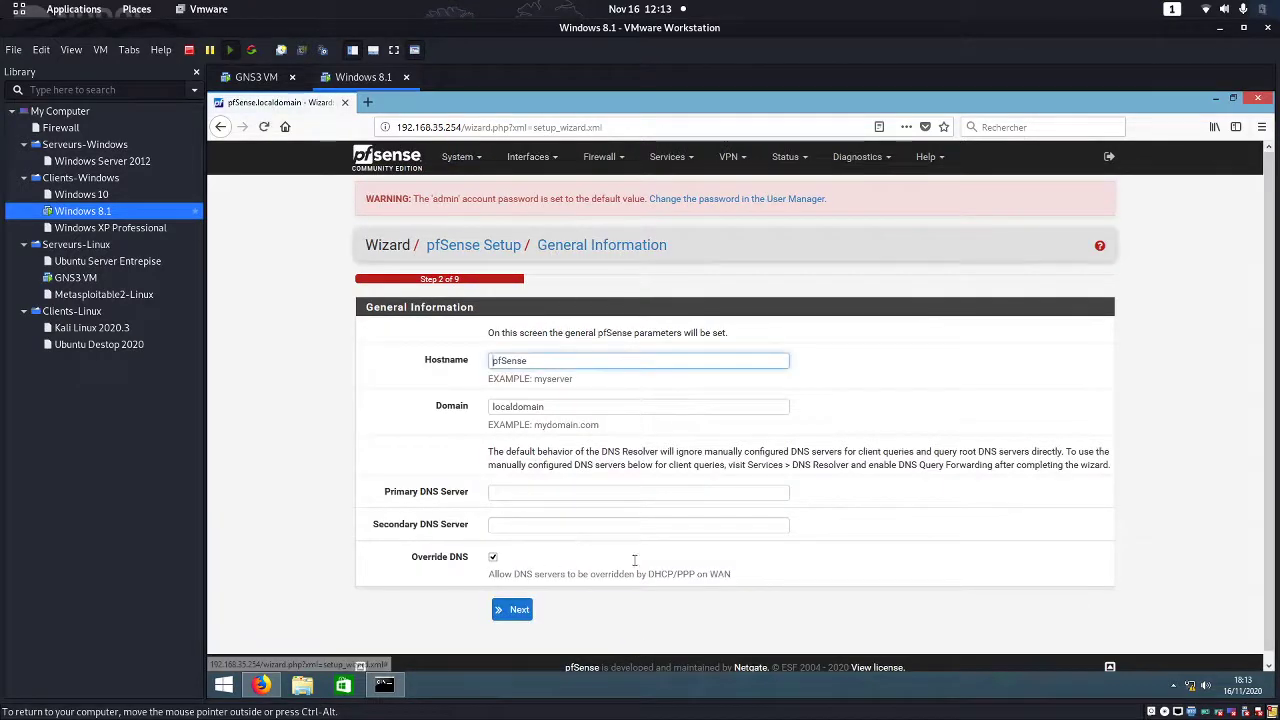
{"action": "left_click", "coordinate": [459, 157]}
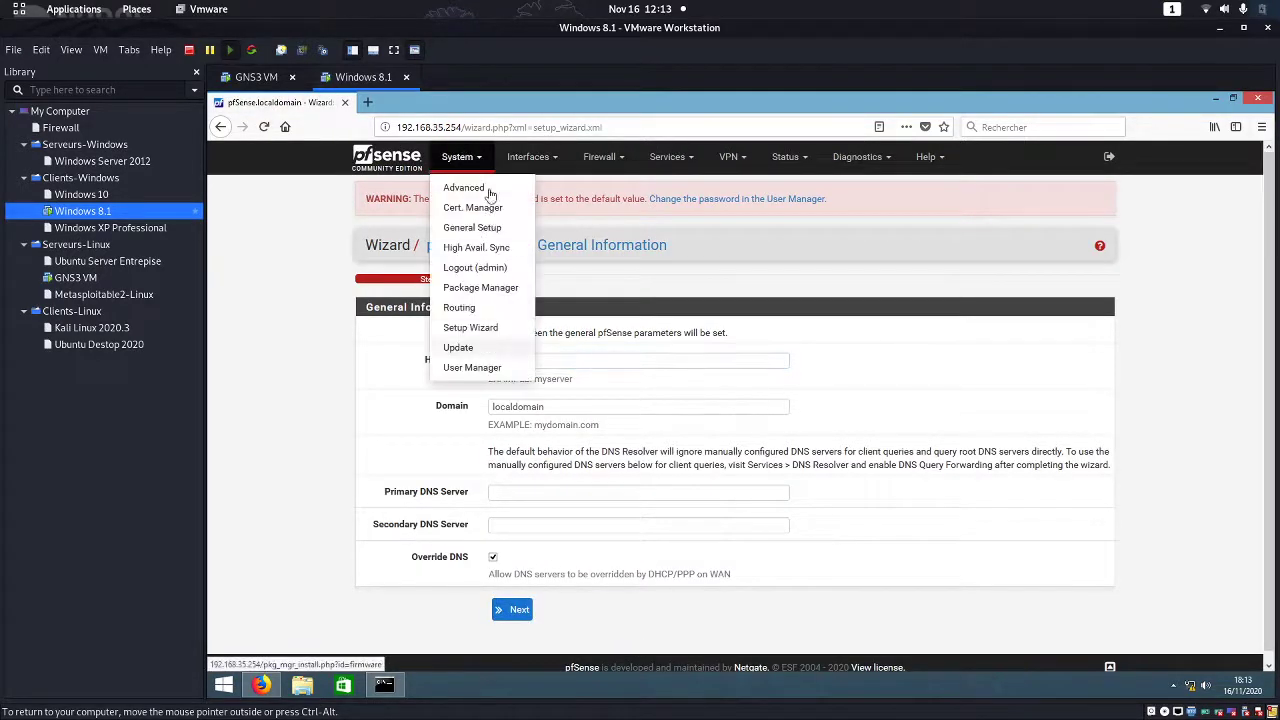
{"action": "left_click", "coordinate": [548, 160]}
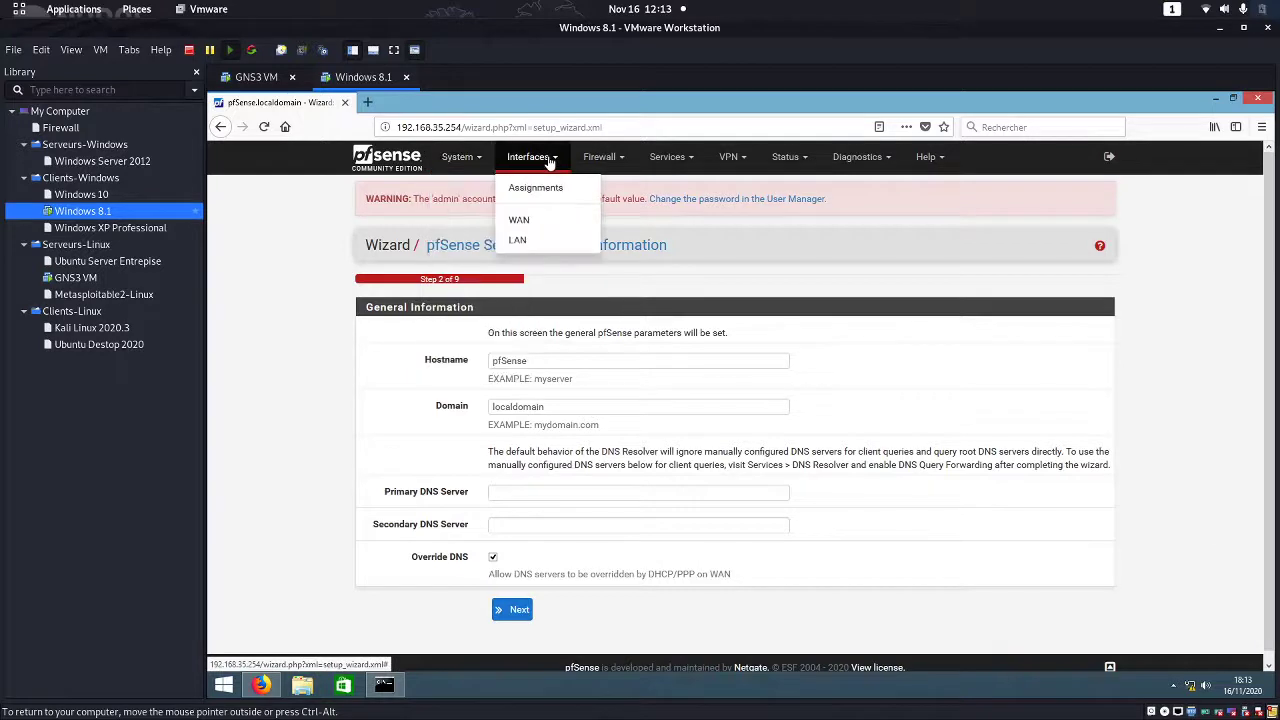
{"action": "left_click", "coordinate": [600, 157]}
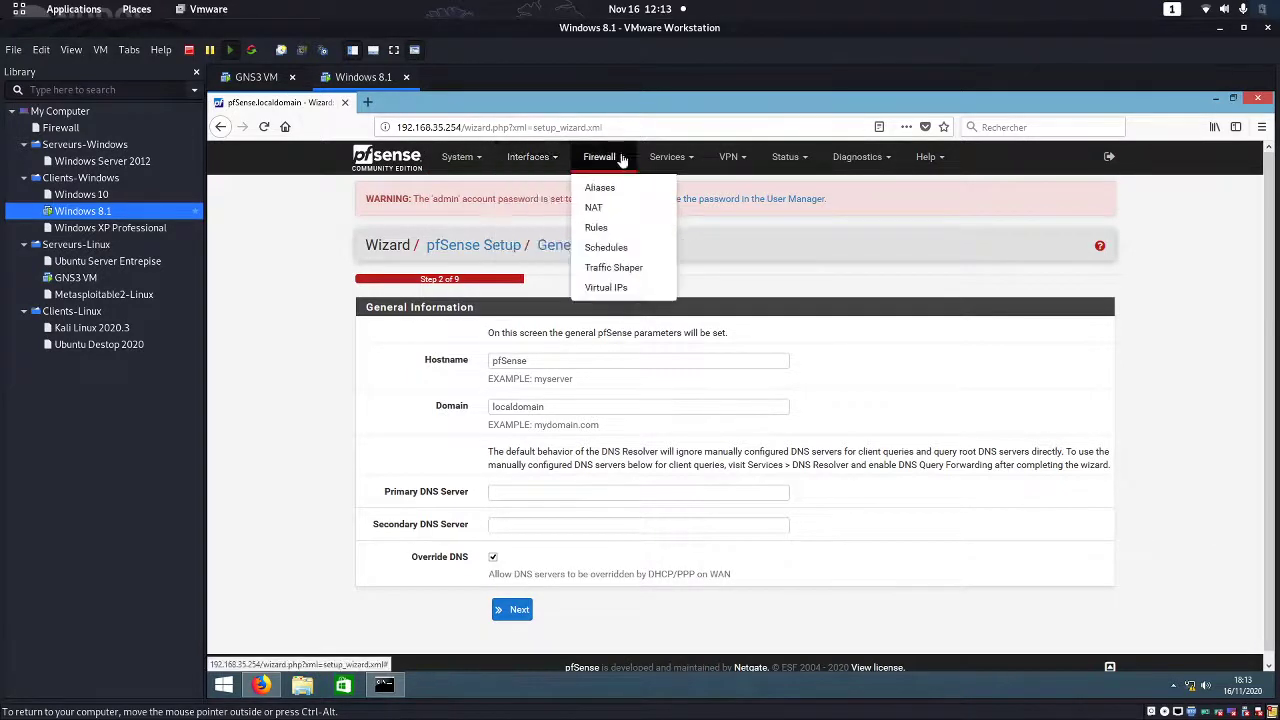
{"action": "left_click", "coordinate": [688, 163]}
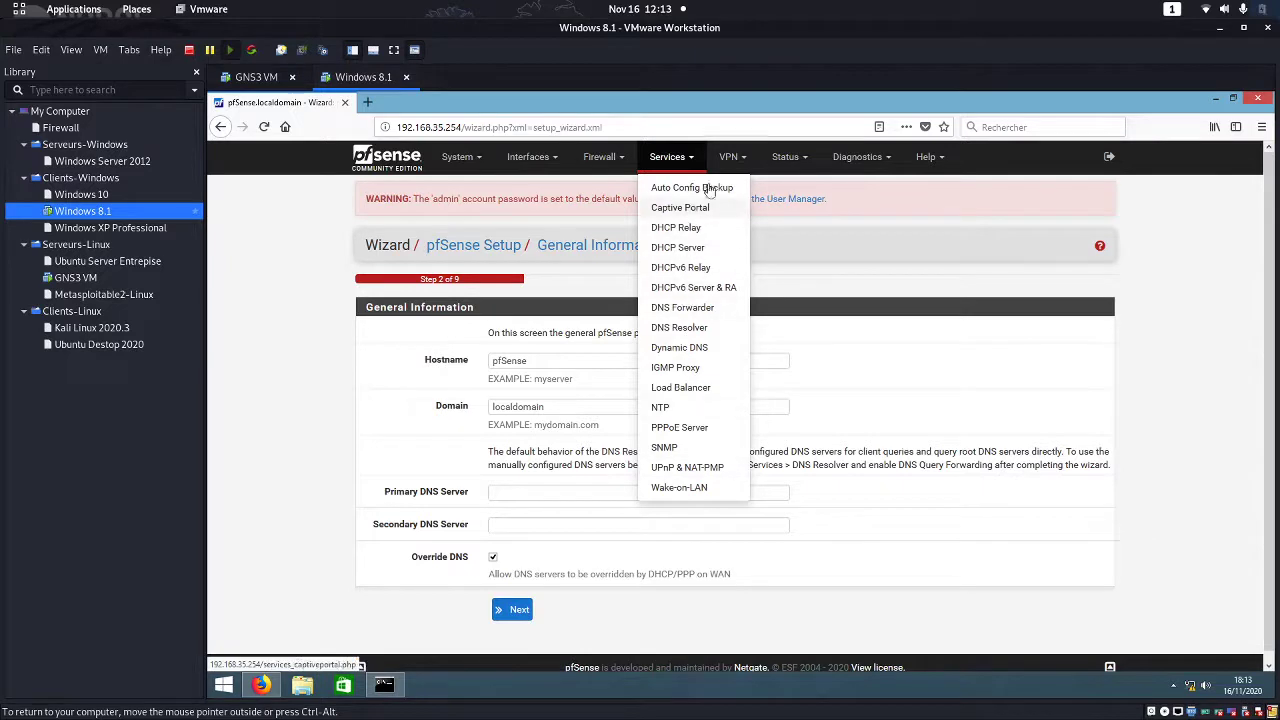
{"action": "left_click", "coordinate": [730, 157]}
{"action": "left_click", "coordinate": [785, 157]}
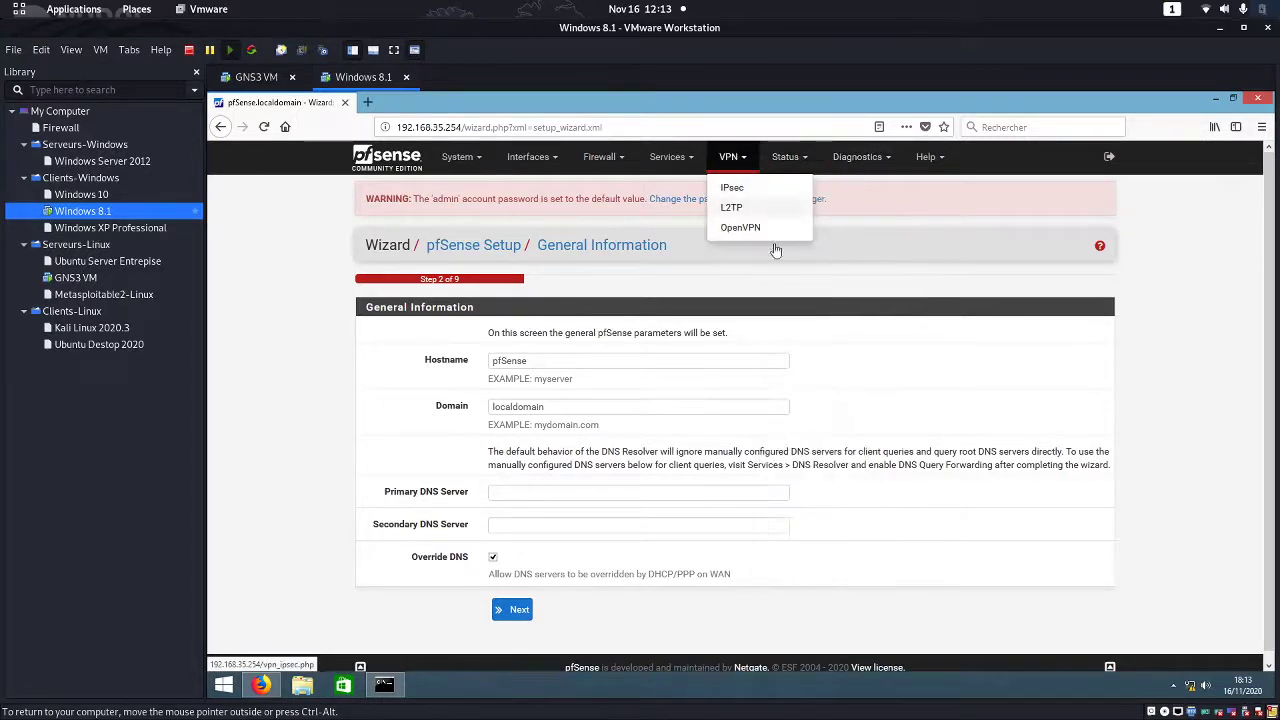
{"action": "mouse_move", "coordinate": [672, 165]}
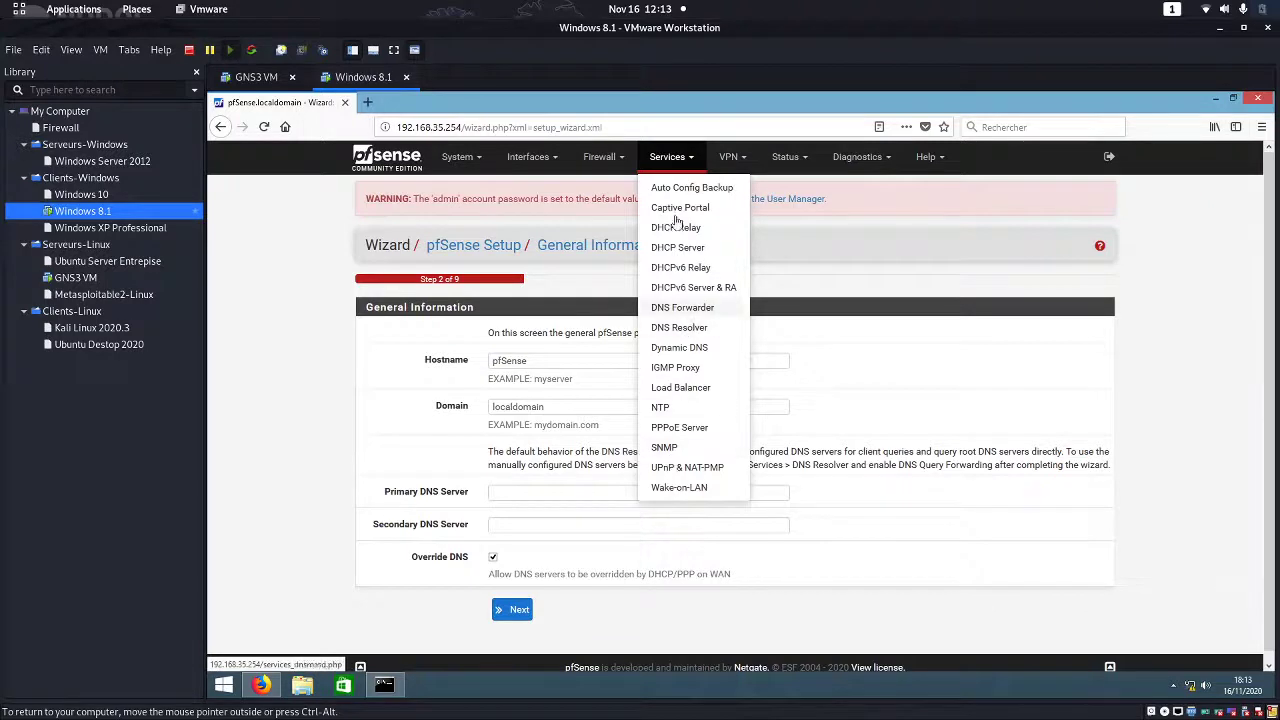
{"action": "mouse_move", "coordinate": [600, 158]}
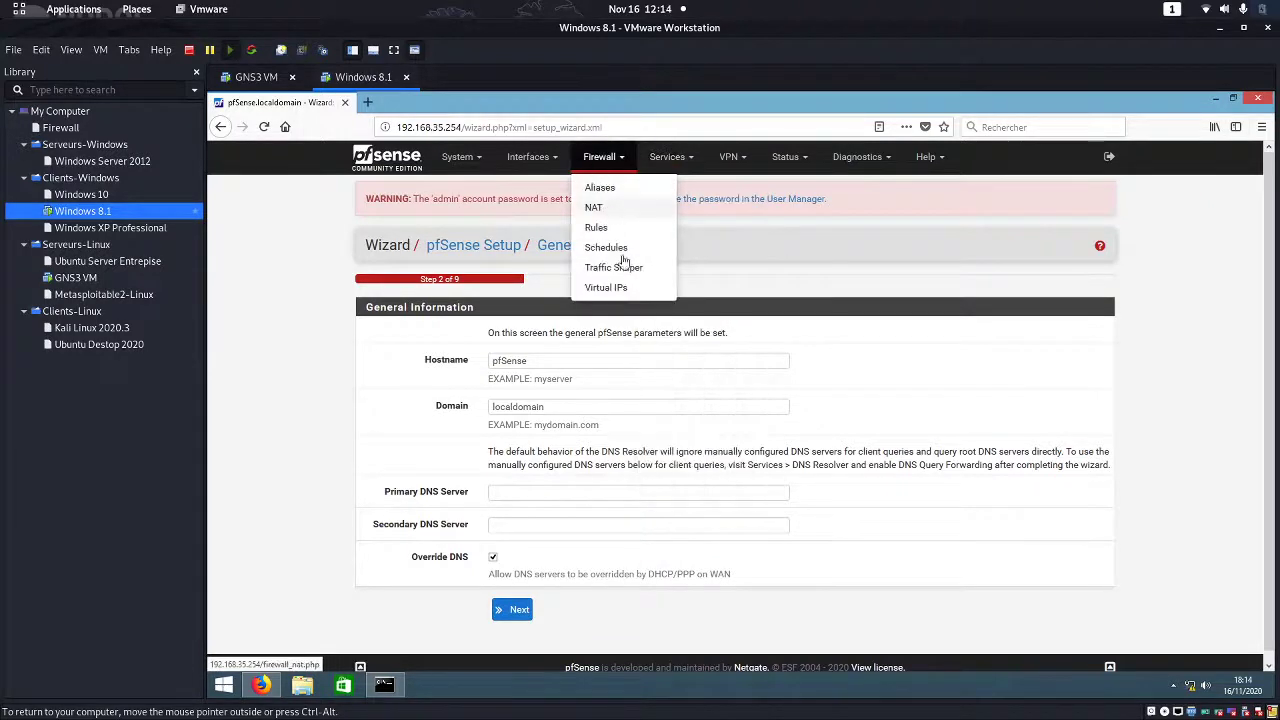
{"action": "mouse_move", "coordinate": [551, 165]}
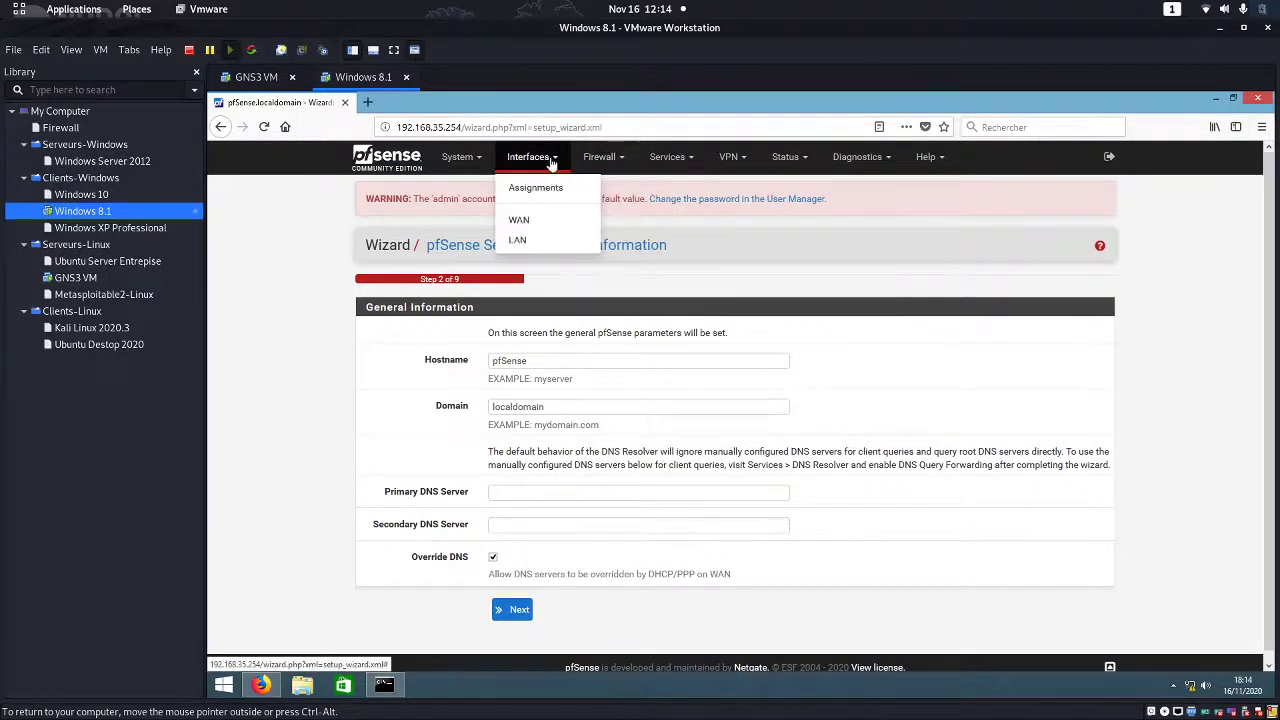
{"action": "mouse_move", "coordinate": [462, 160]}
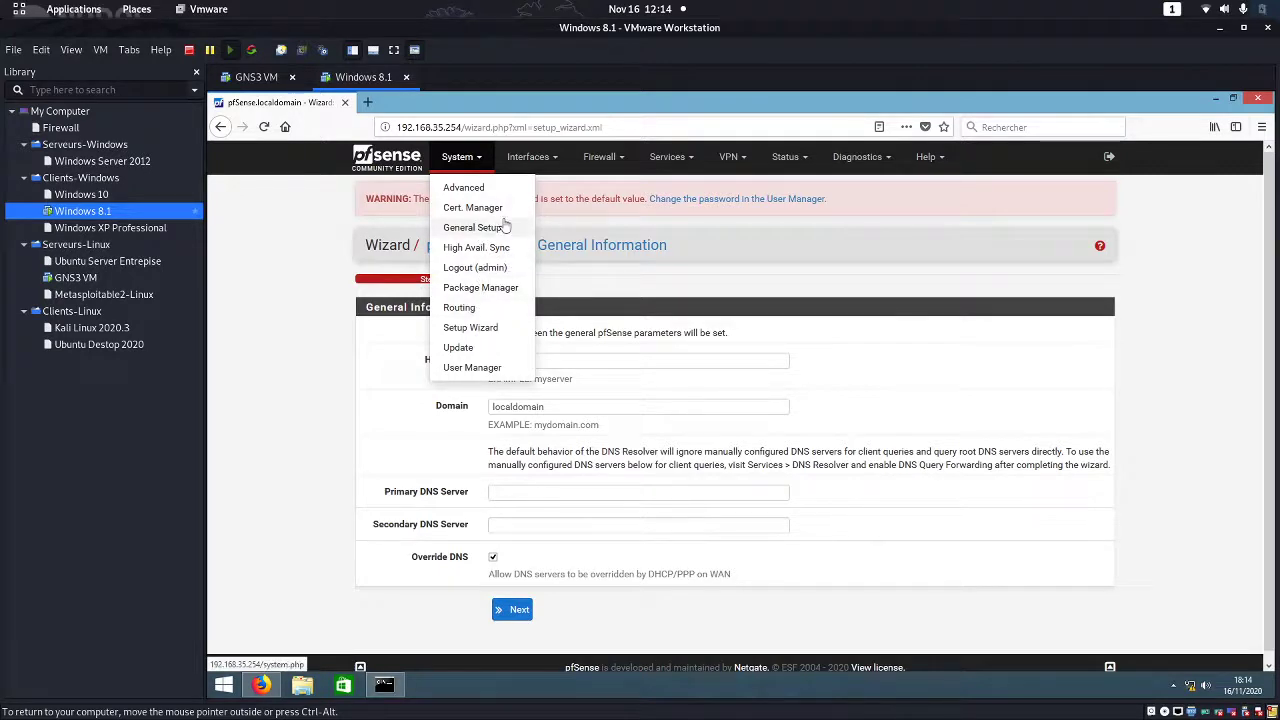
{"action": "left_click", "coordinate": [540, 157]}
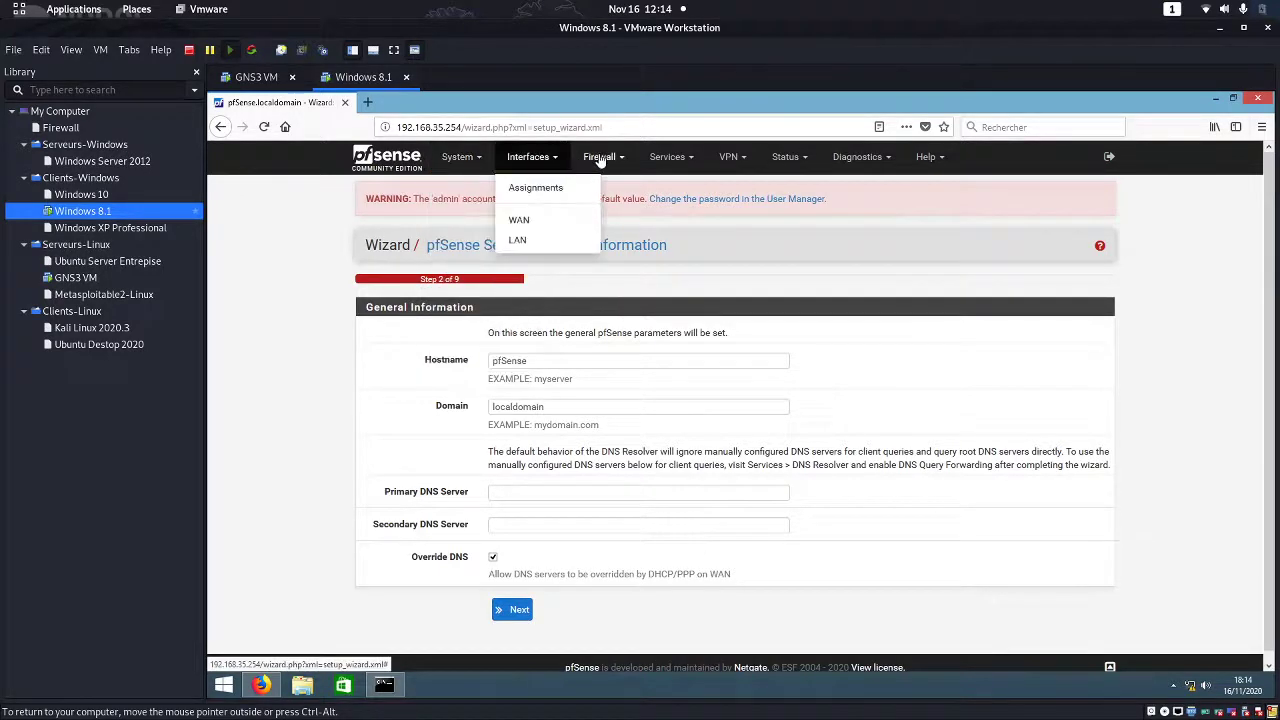
{"action": "left_click", "coordinate": [600, 158]}
{"action": "left_click", "coordinate": [668, 157]}
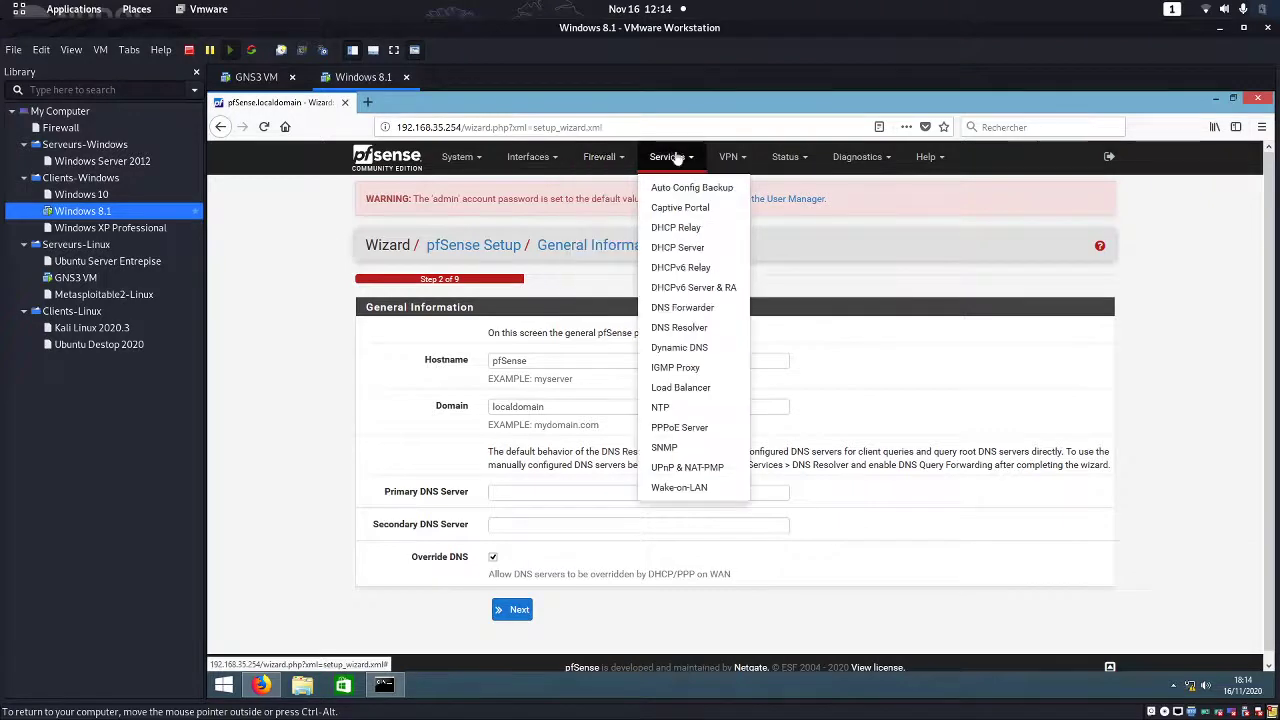
{"action": "left_click", "coordinate": [730, 157]}
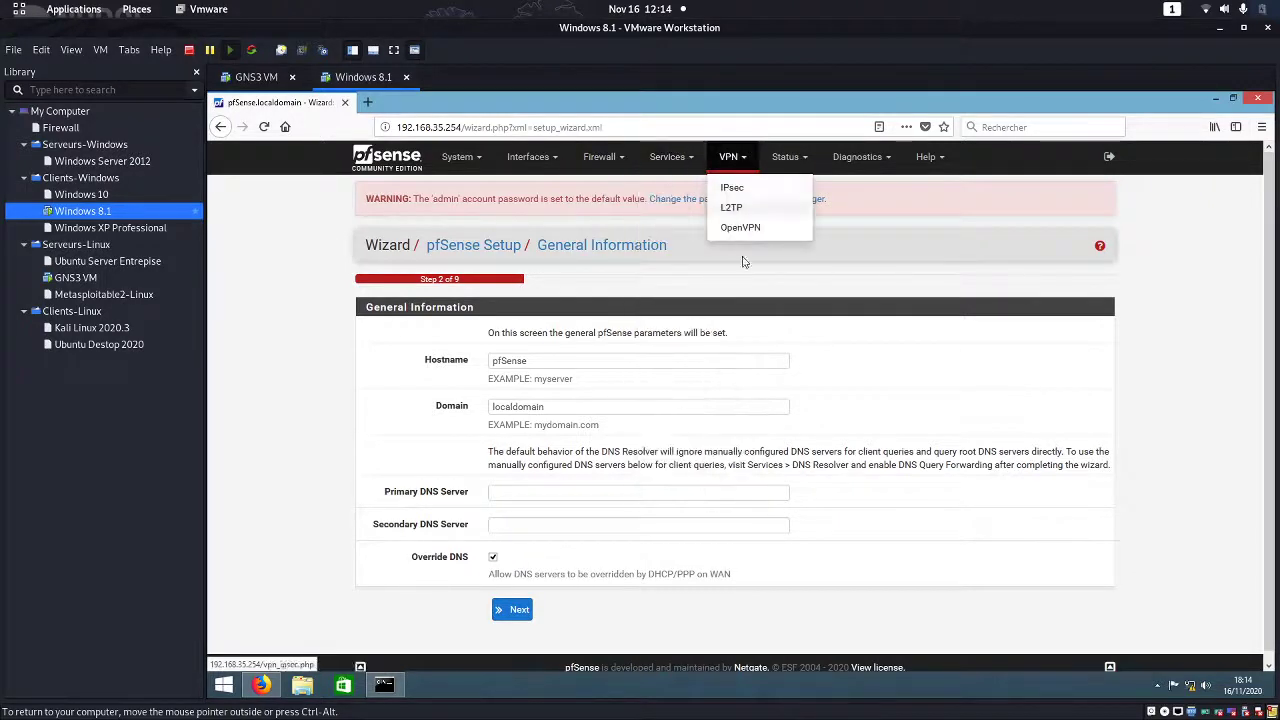
{"action": "left_click", "coordinate": [786, 158]}
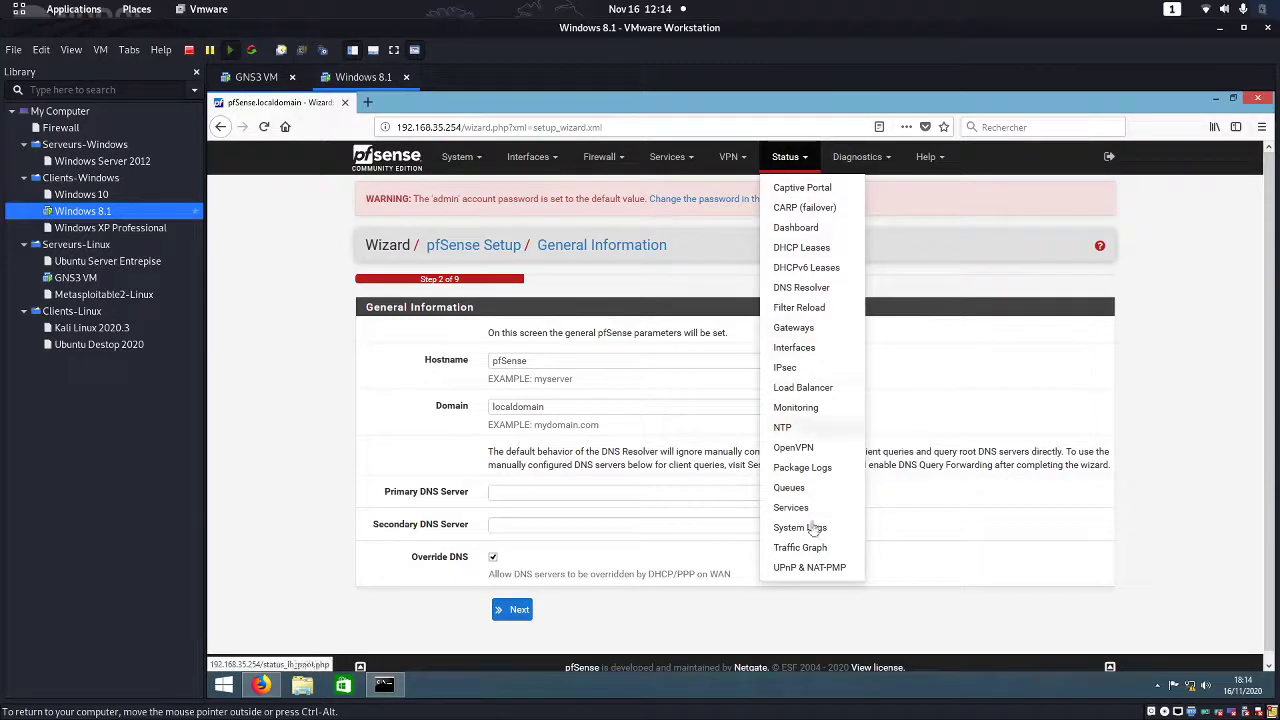
{"action": "left_click", "coordinate": [1172, 290]}
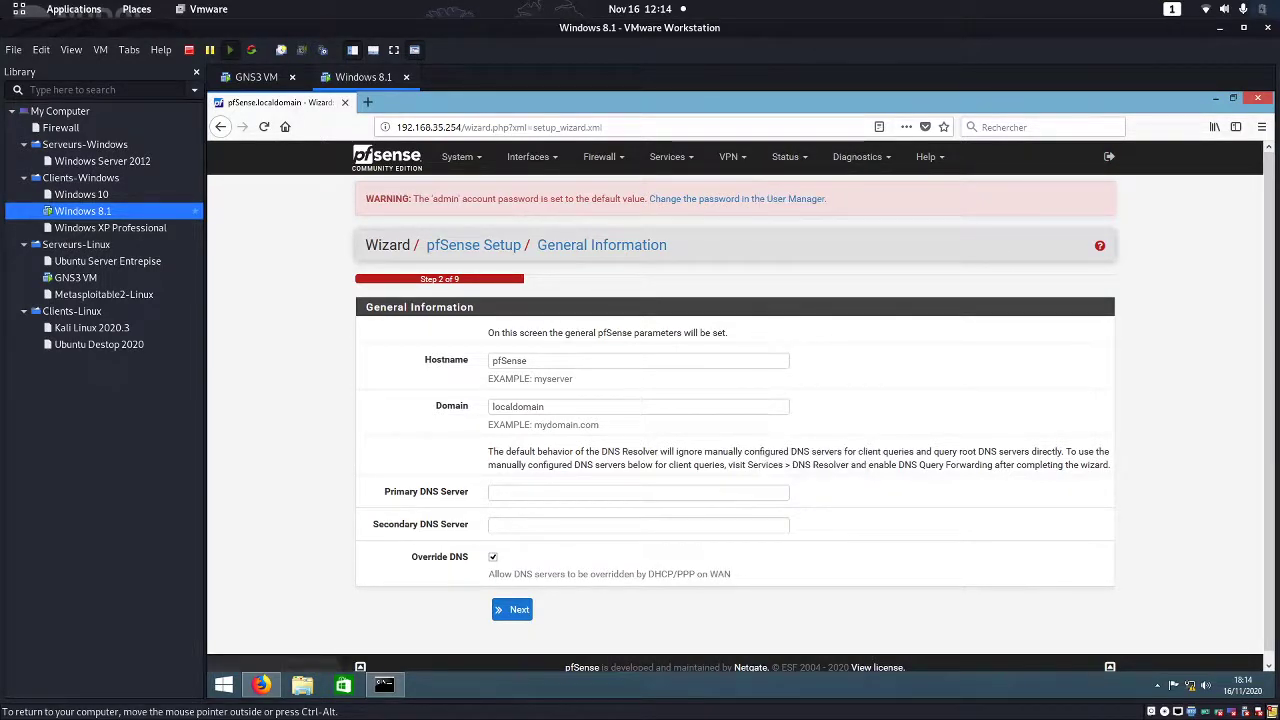